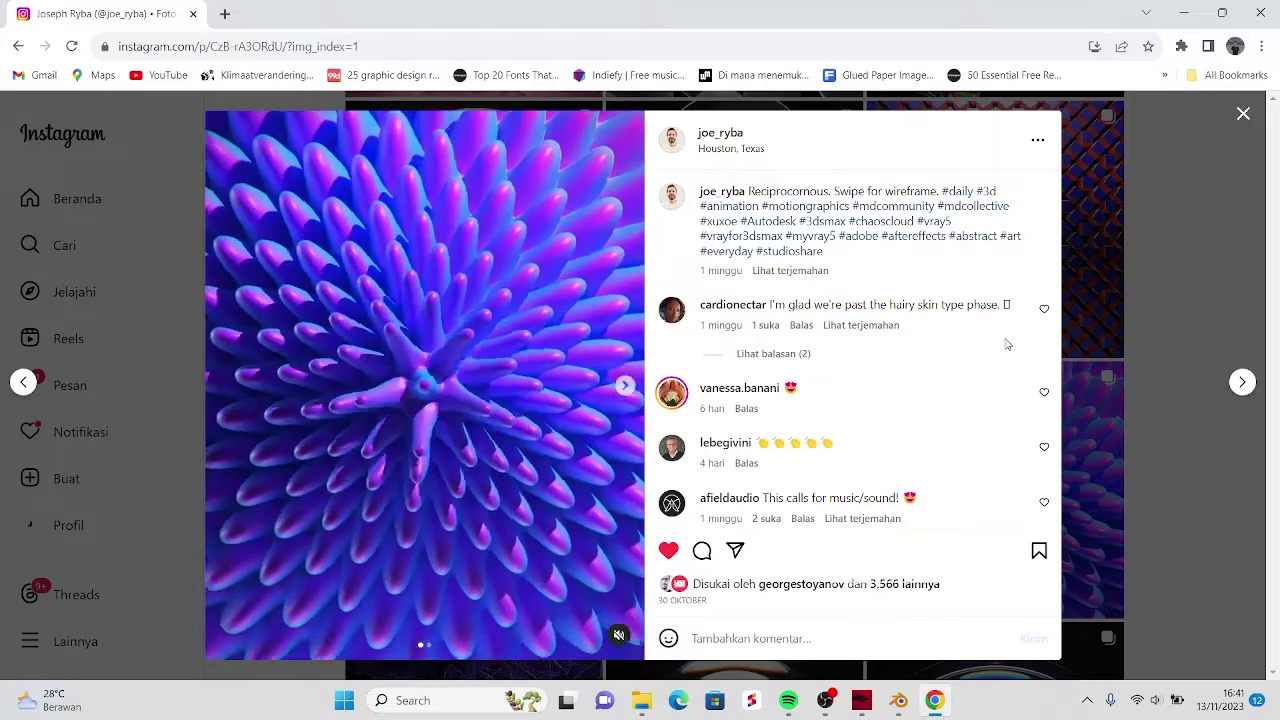
Switch to Blender and delete the default camera and light from the scene
key(super)
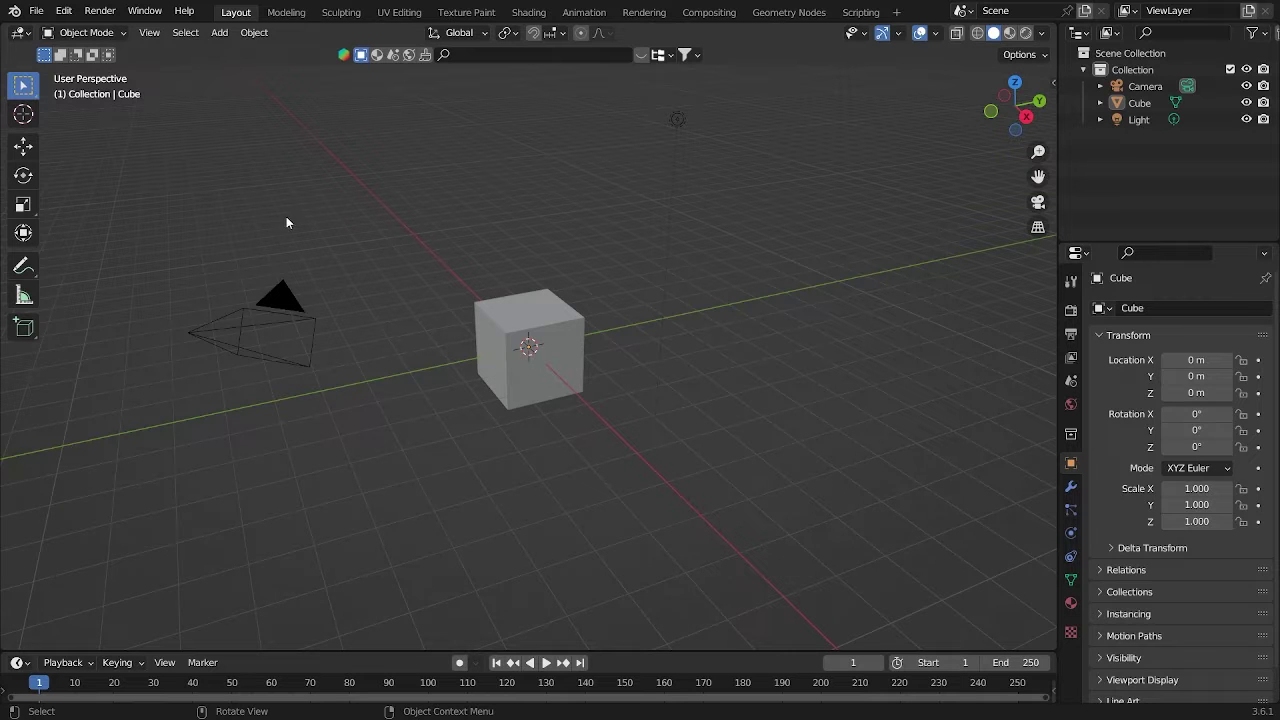
click(281, 298)
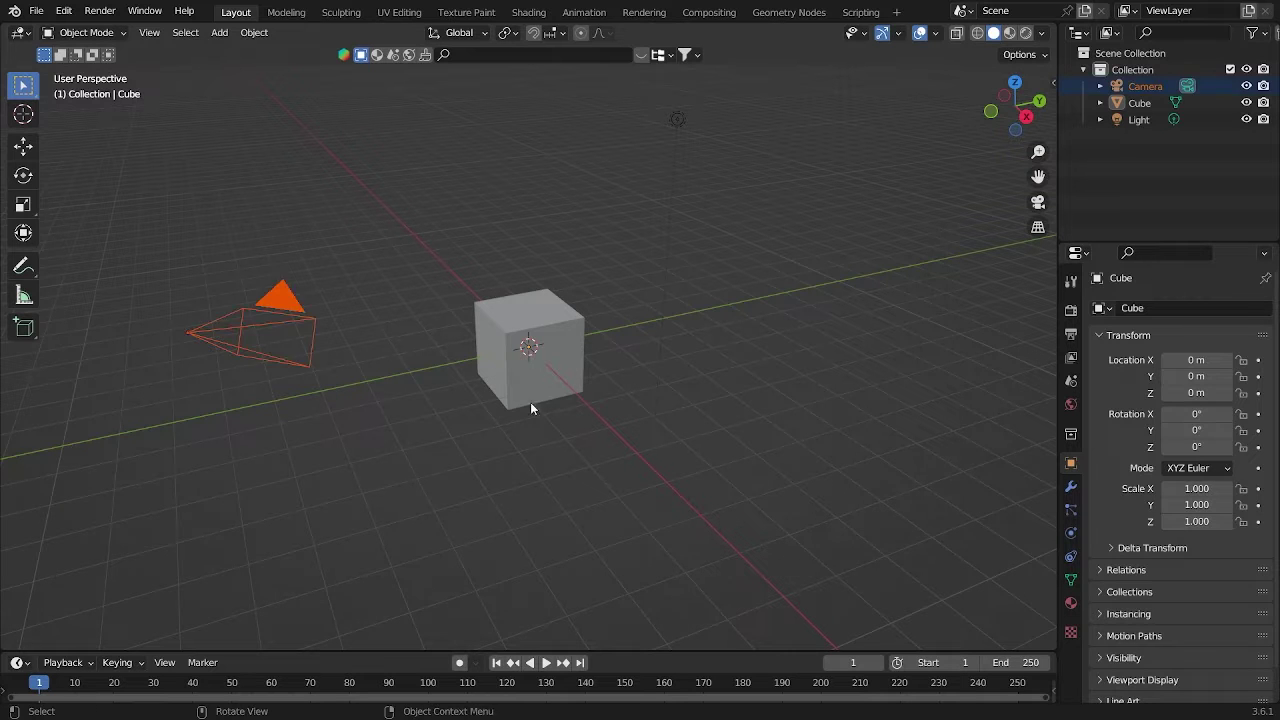
shift+click(677, 119)
key(x)
click(720, 240)
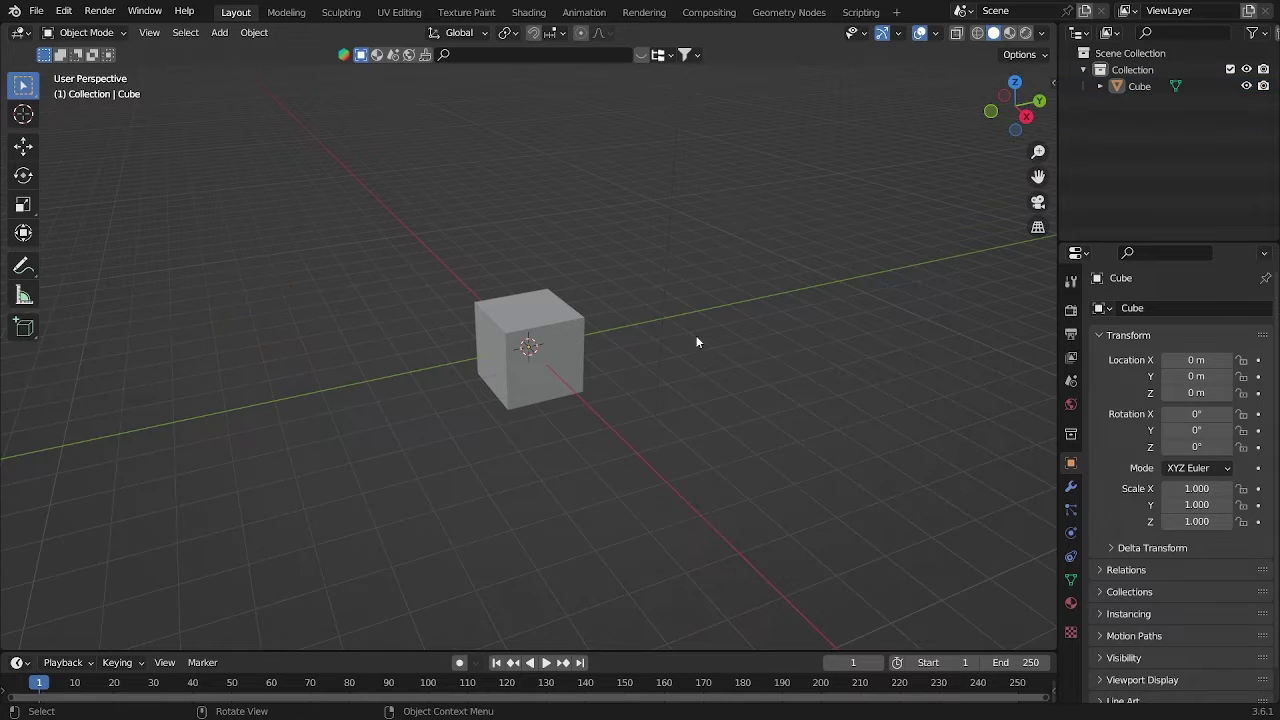
In top view, move the cube's geometry along positive X away from the world origin, leaving its object origin in place
click(575, 365)
key(KP_7)
key(Tab)
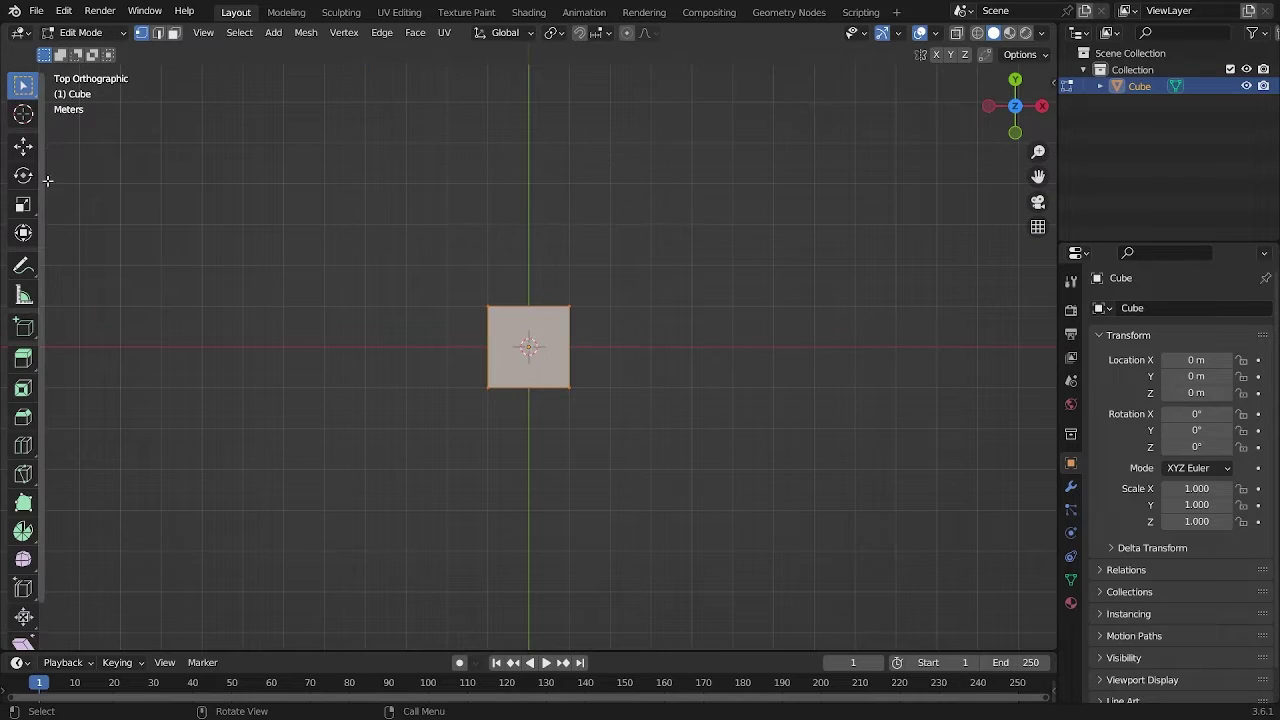
click(36, 145)
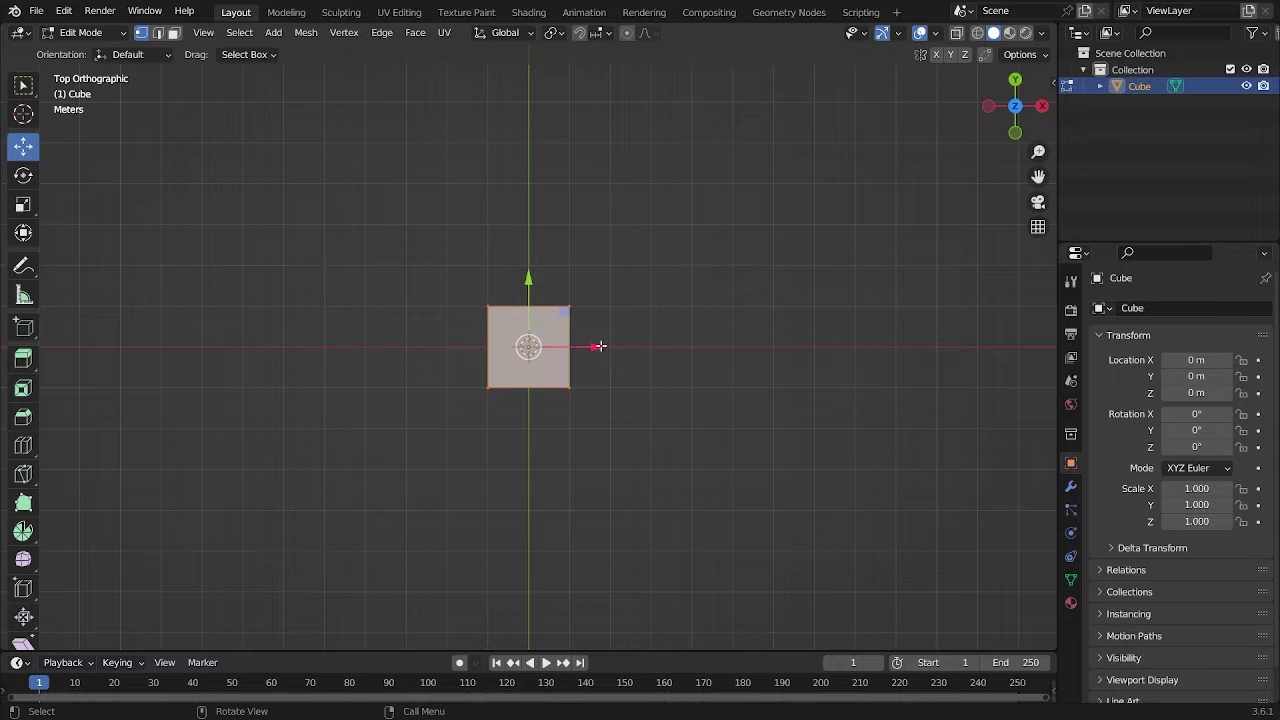
drag(598, 347, 721, 369)
key(Tab)
click(595, 228)
Add a plain axes empty and a sphere empty at the world origin, and save the file
key(shift+a)
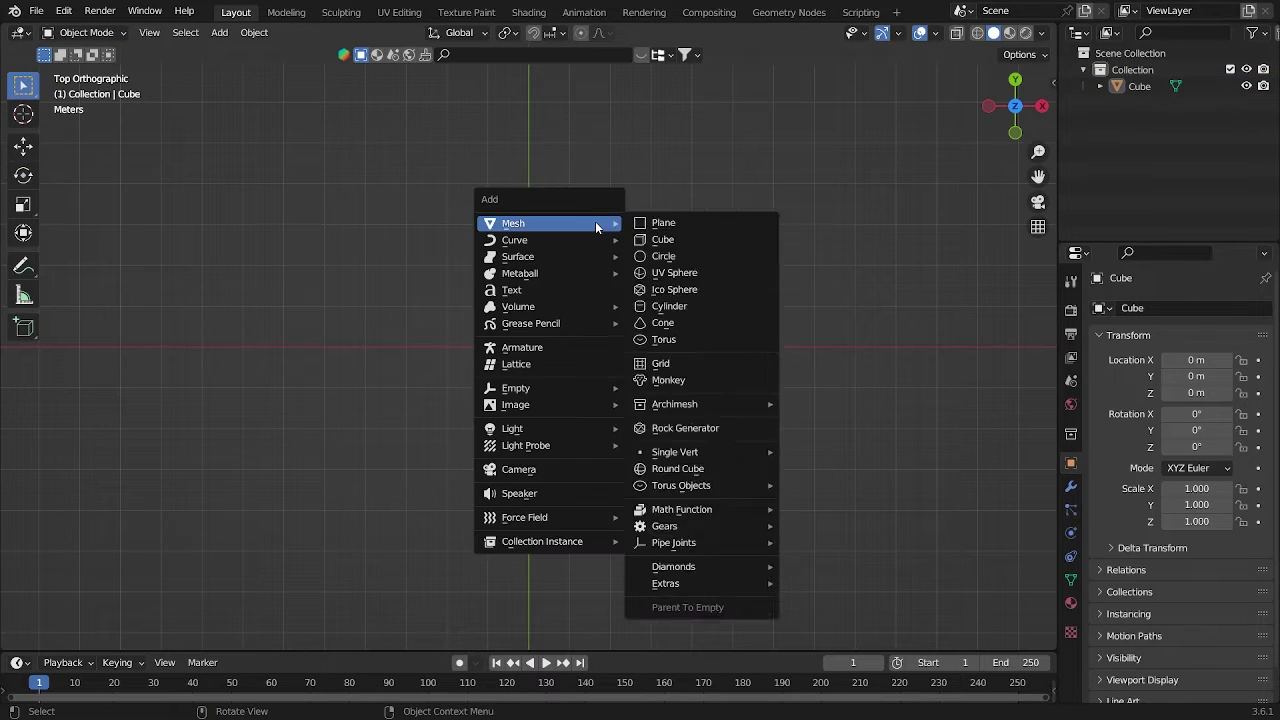
mouse_move(553, 393)
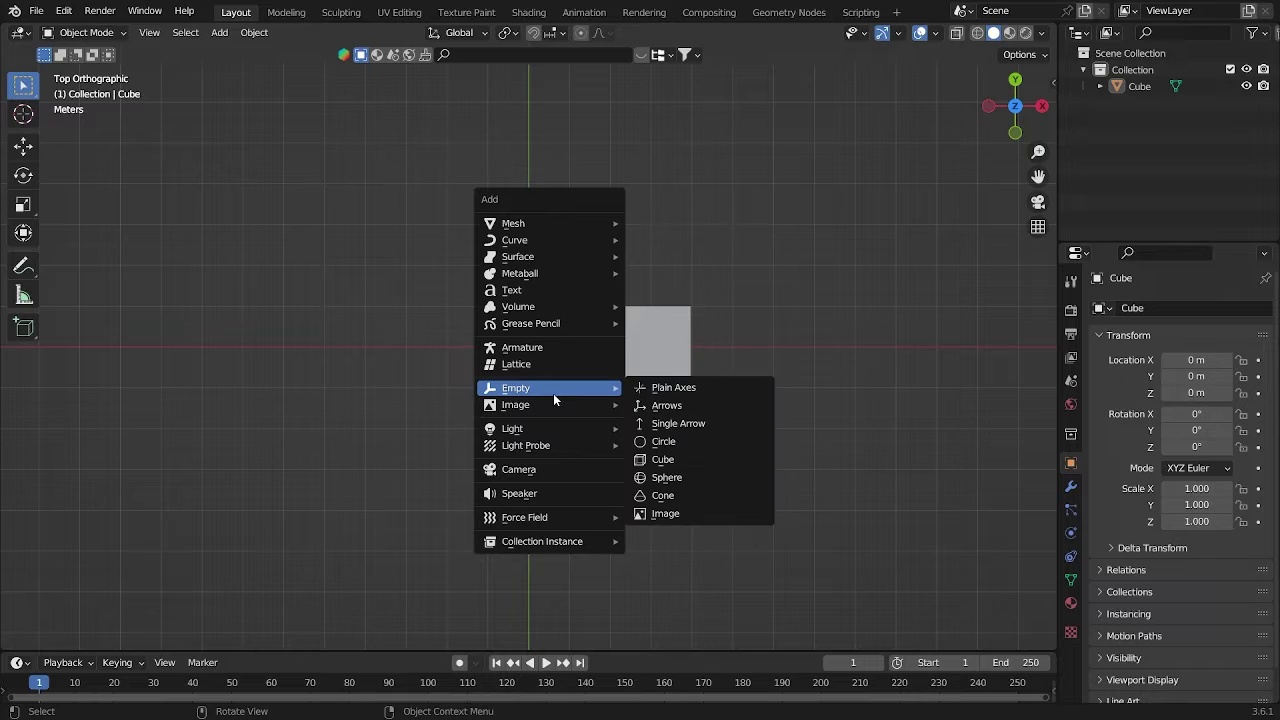
click(670, 387)
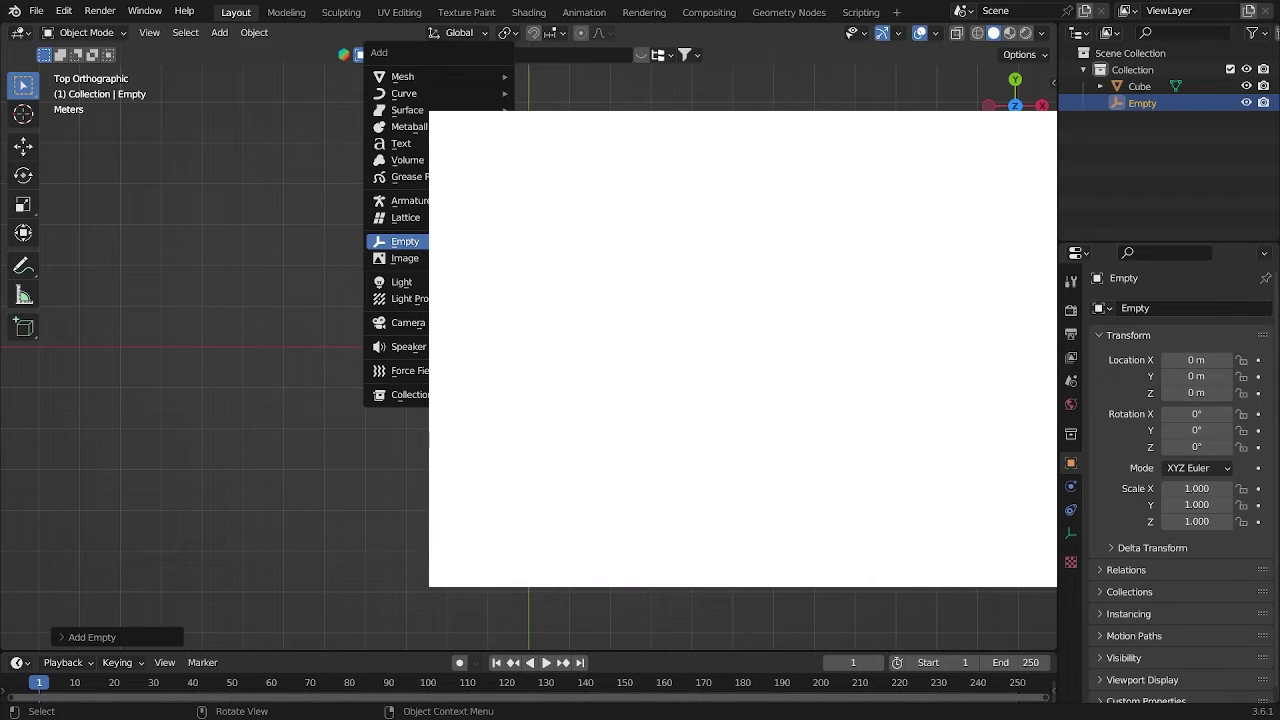
click(557, 324)
click(650, 352)
scroll(652, 353, up, 3)
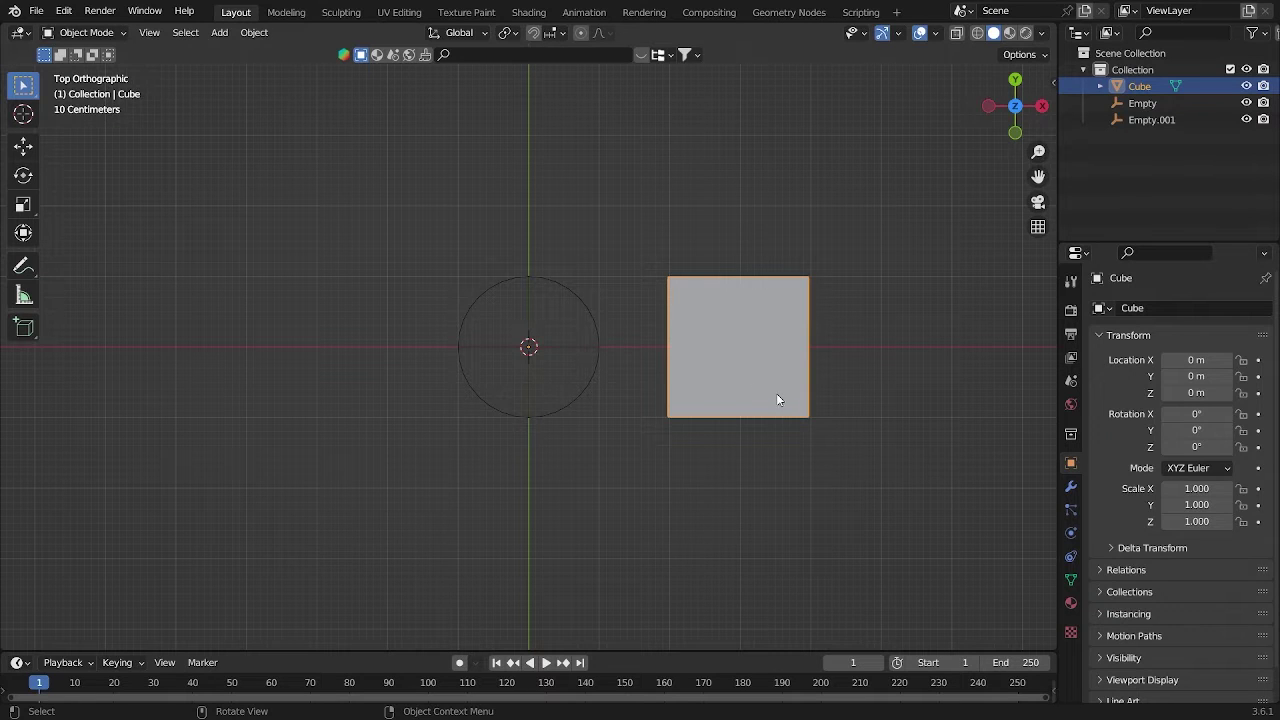
key(ctrl+s)
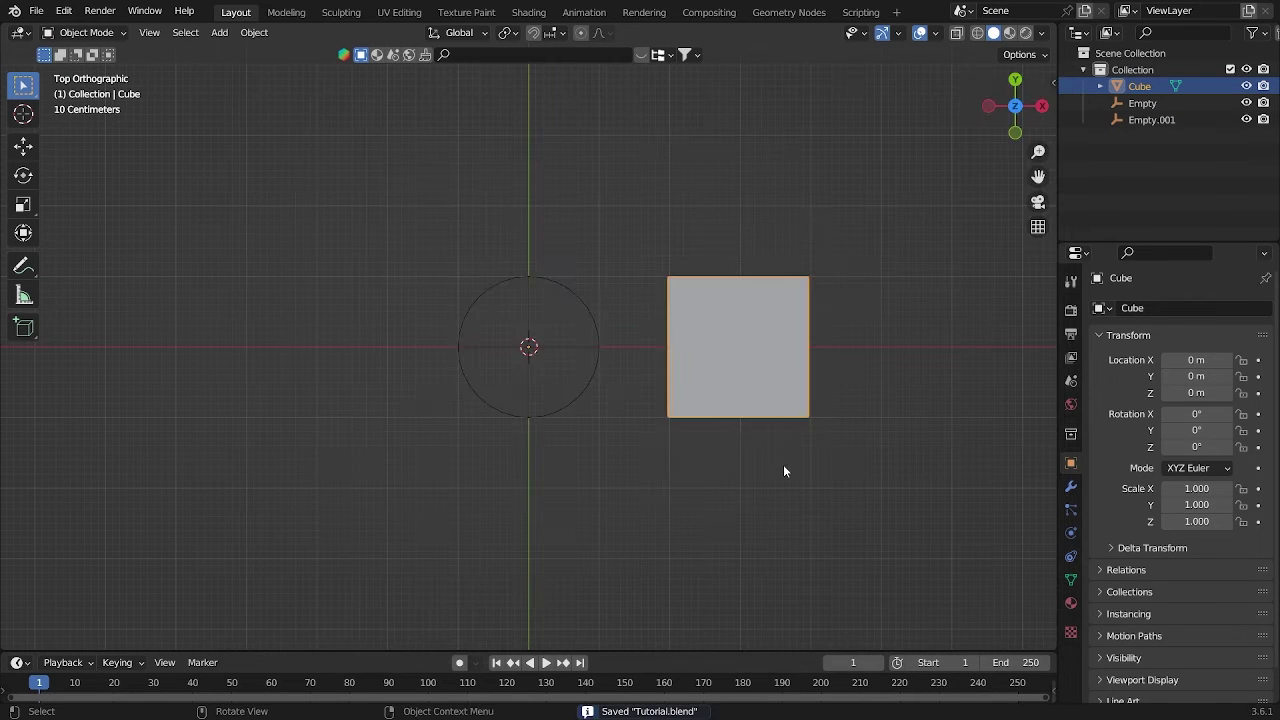
Add an Array modifier to the cube
click(783, 467)
click(678, 350)
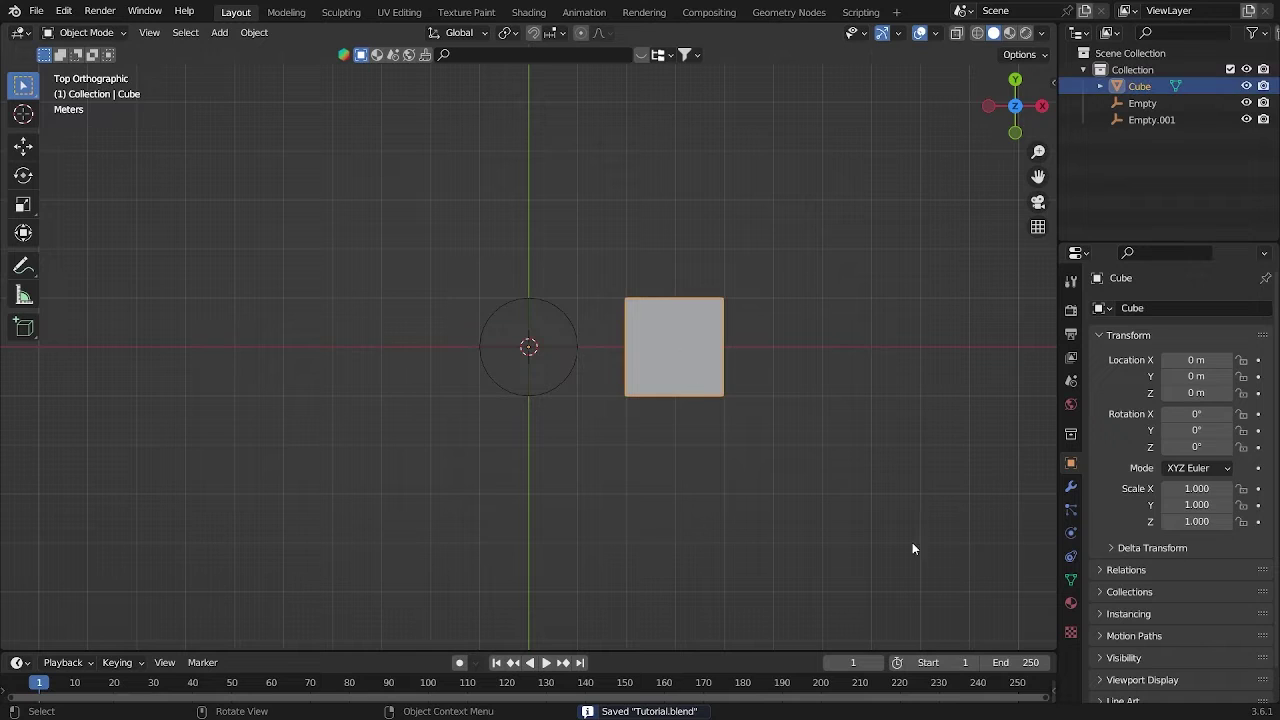
click(1071, 486)
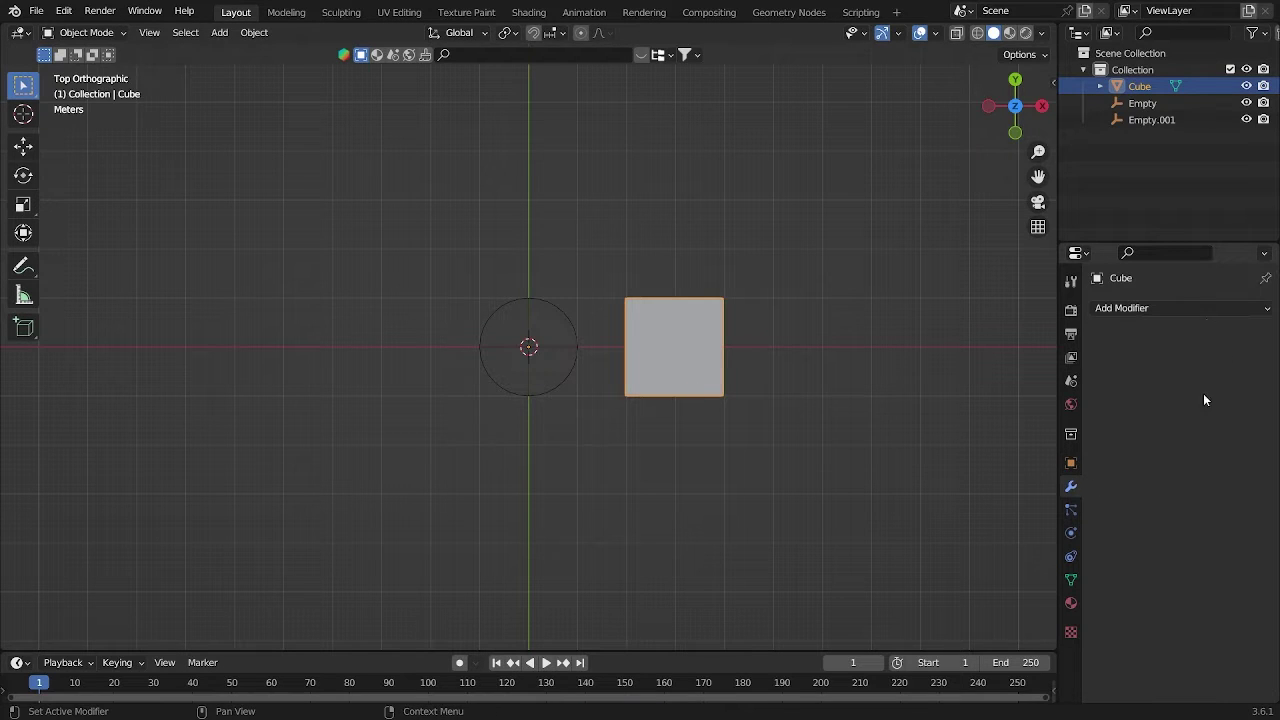
click(1192, 309)
key(Escape)
click(1194, 309)
click(989, 360)
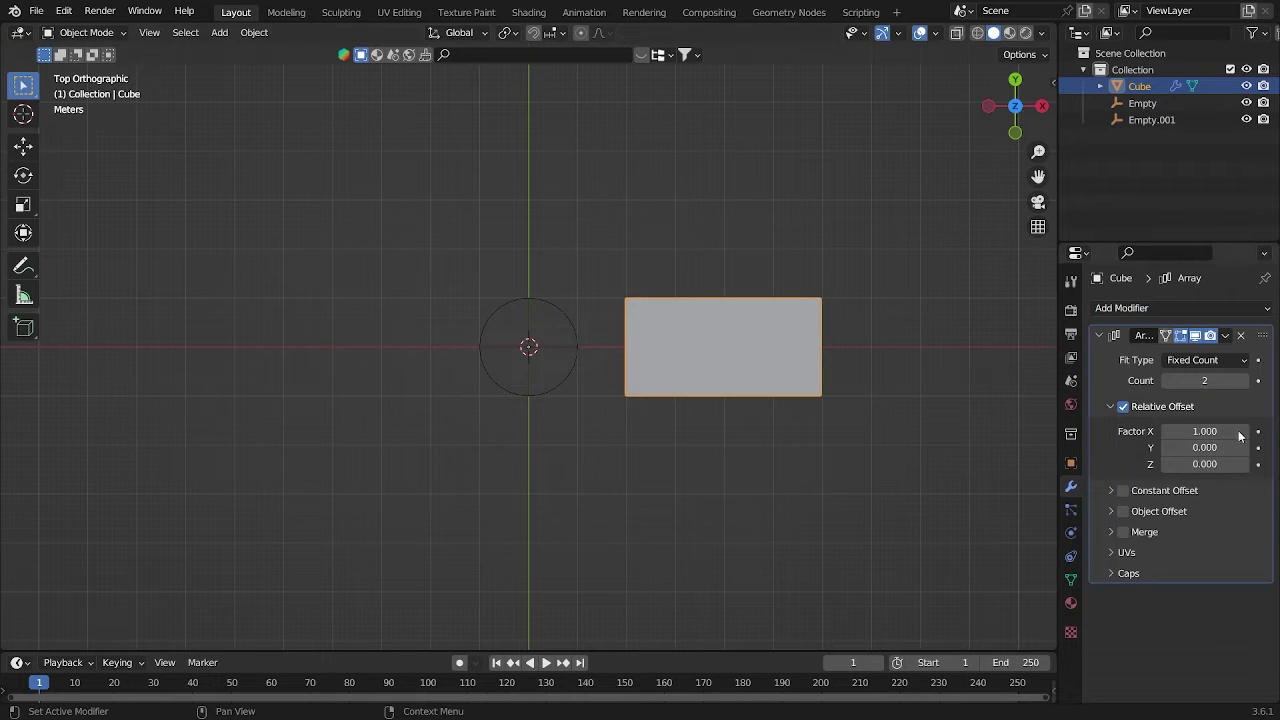
Turn off the array's relative offset and enable Object Offset with the plain axes empty, Empty, as its object
click(1122, 407)
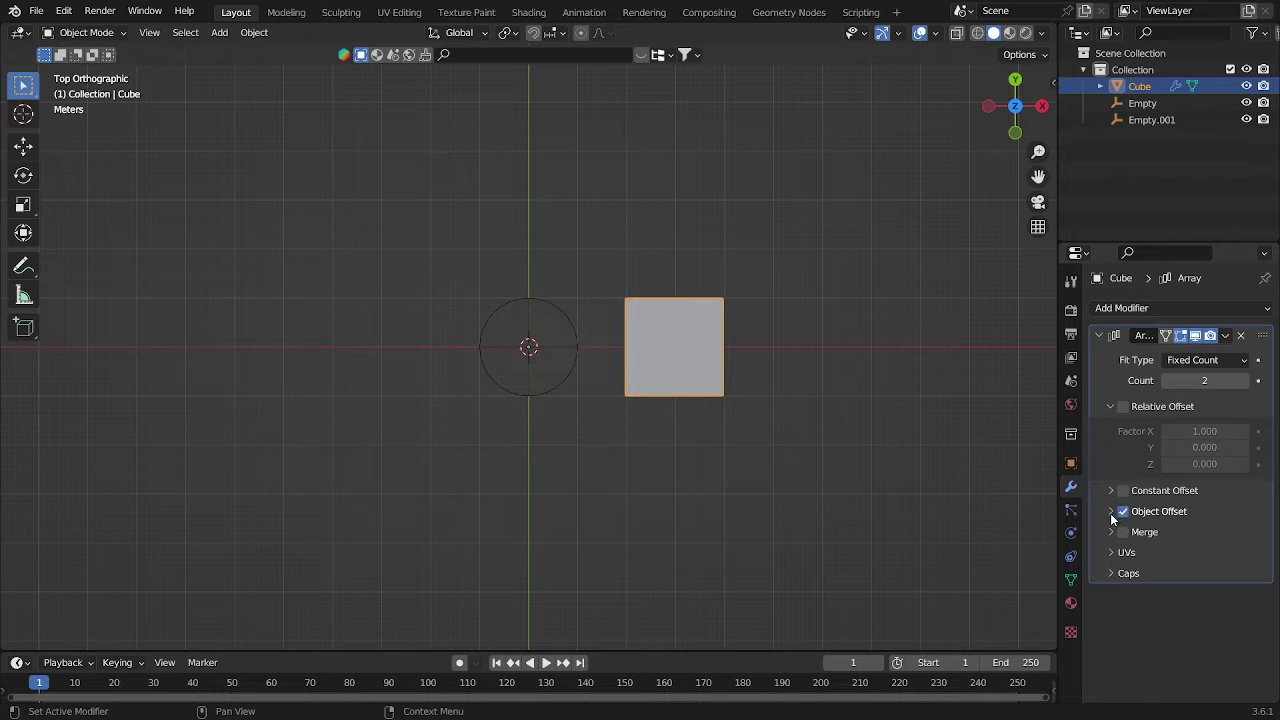
click(1110, 512)
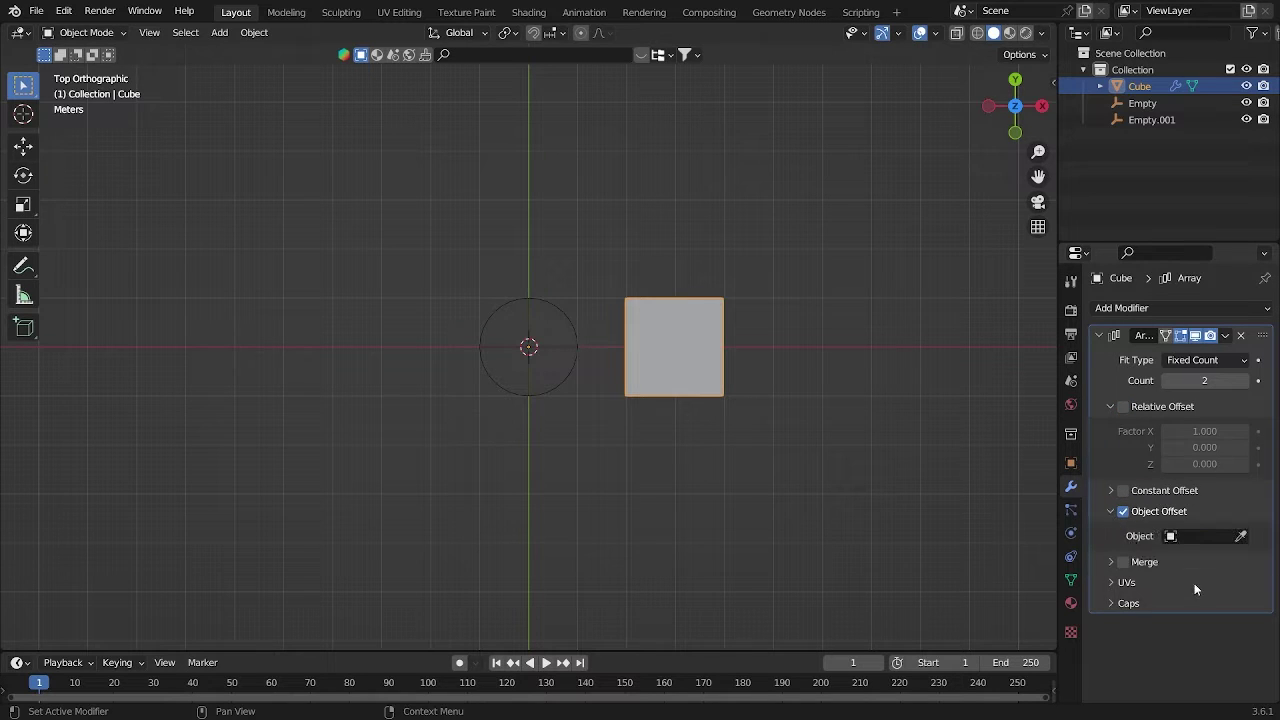
click(1204, 537)
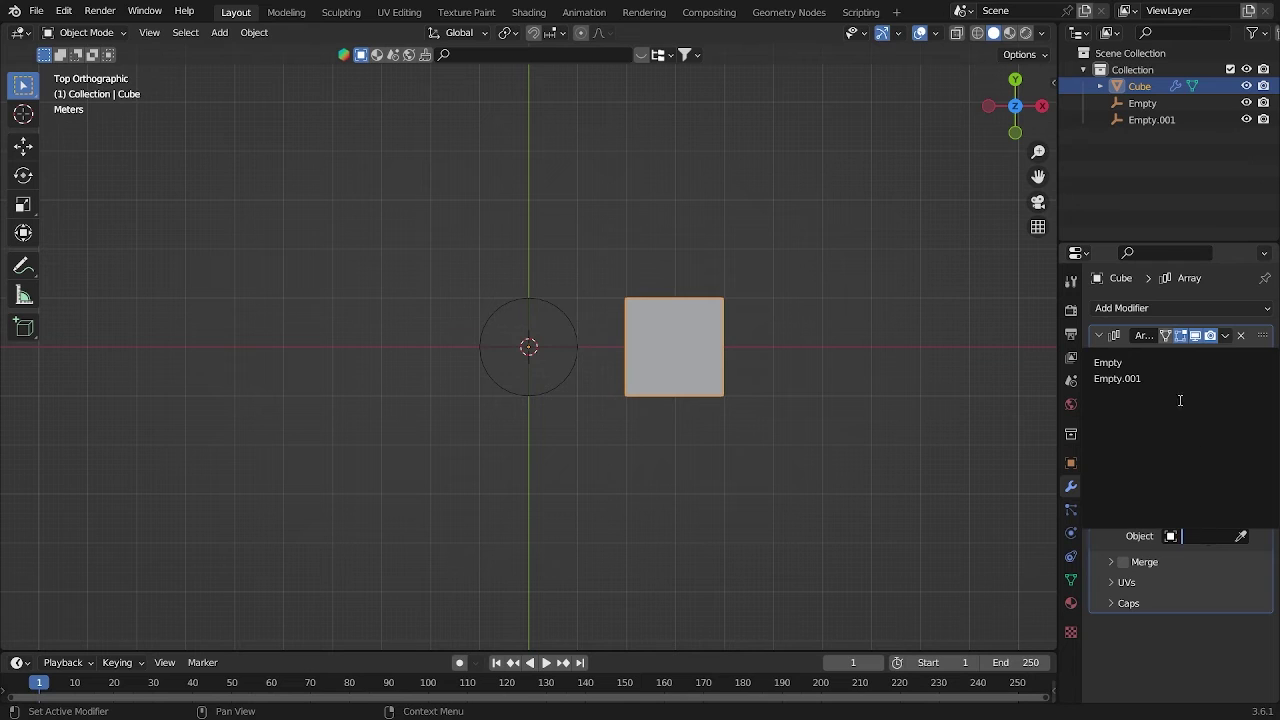
click(1169, 366)
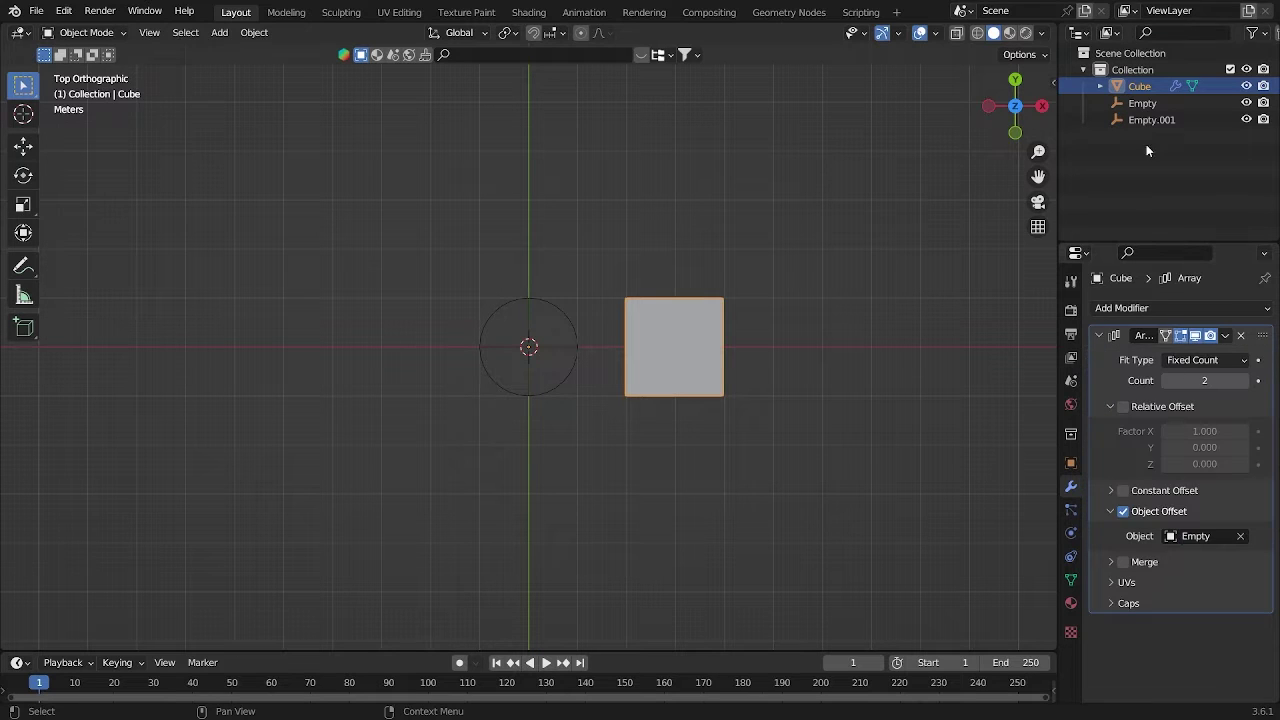
Rename the plain axes empty as "plain axes"
double_click(1160, 103)
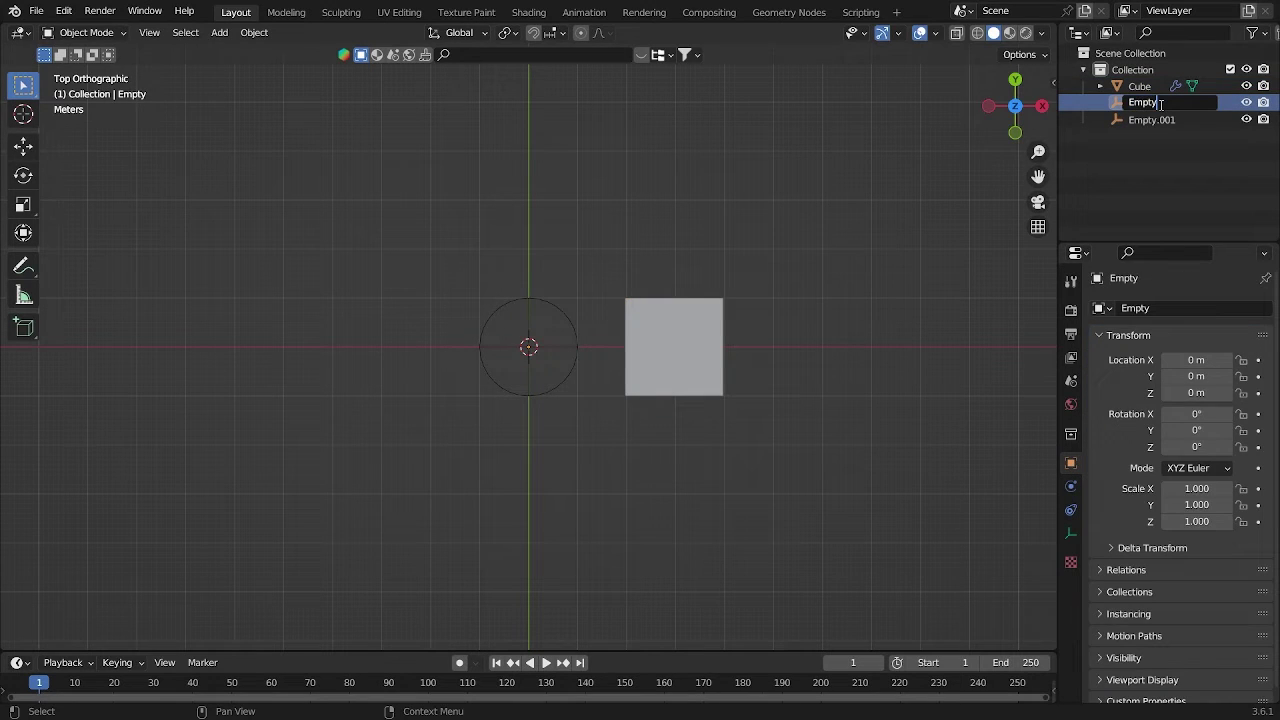
drag(1161, 105, 1133, 102)
key(BackSpace)
text(plain axes)
key(Return)
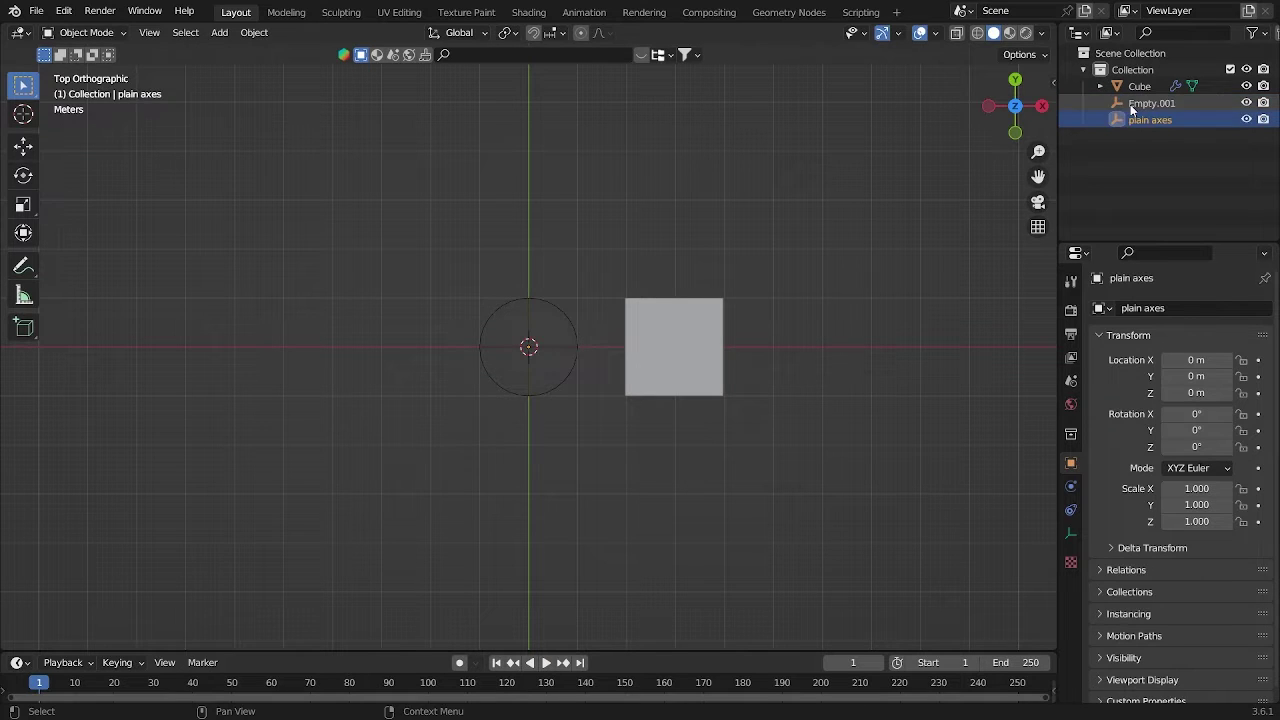
Rename the sphere empty as "empty sphere"
double_click(1149, 104)
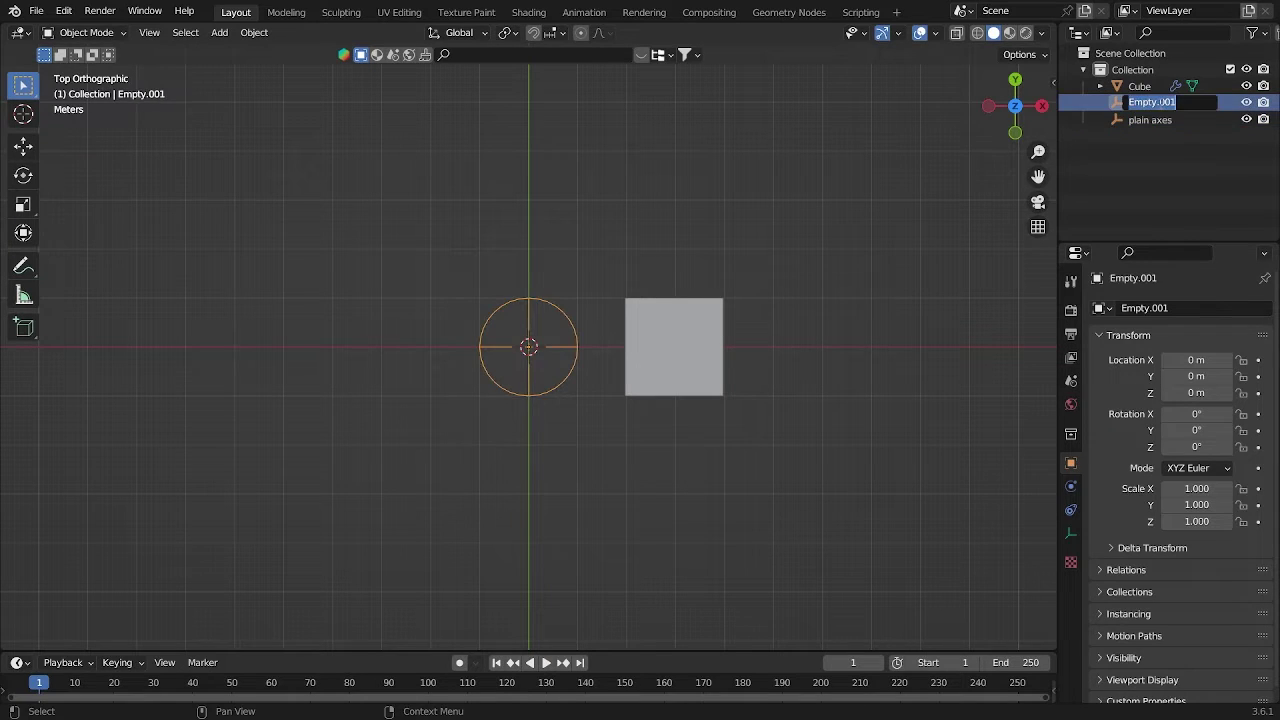
key(Return)
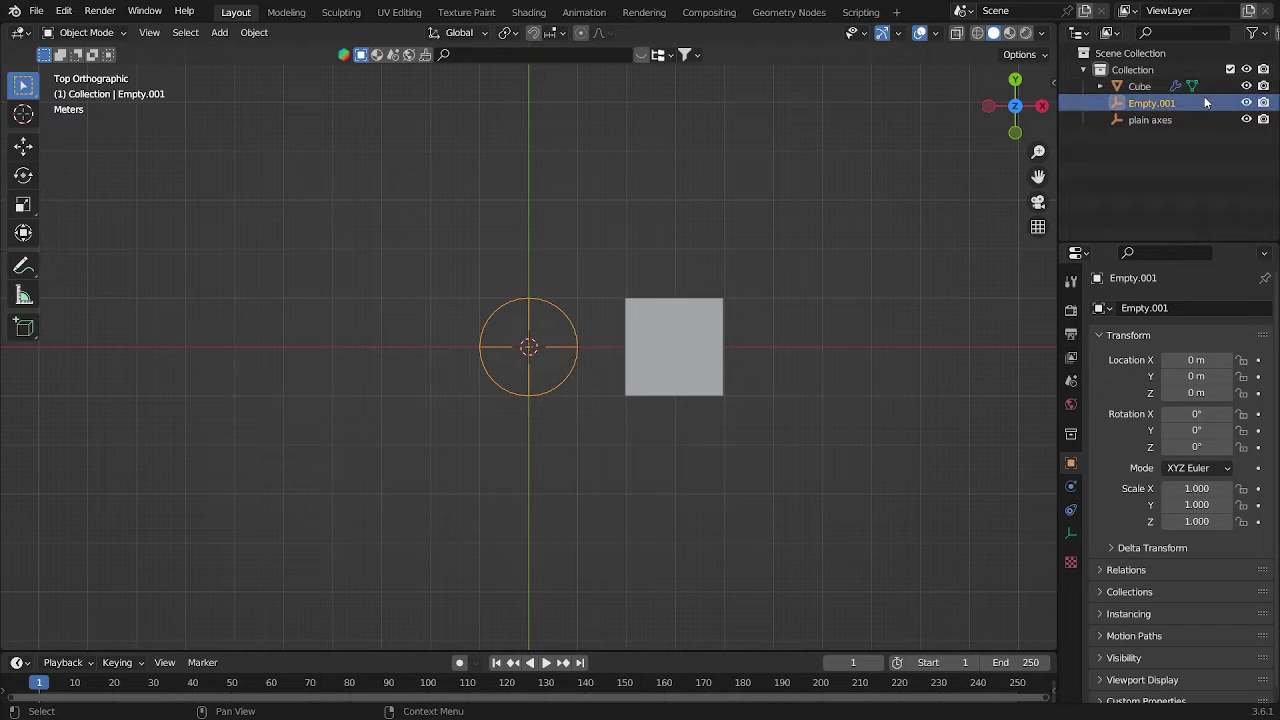
double_click(1180, 102)
key(BackSpace)
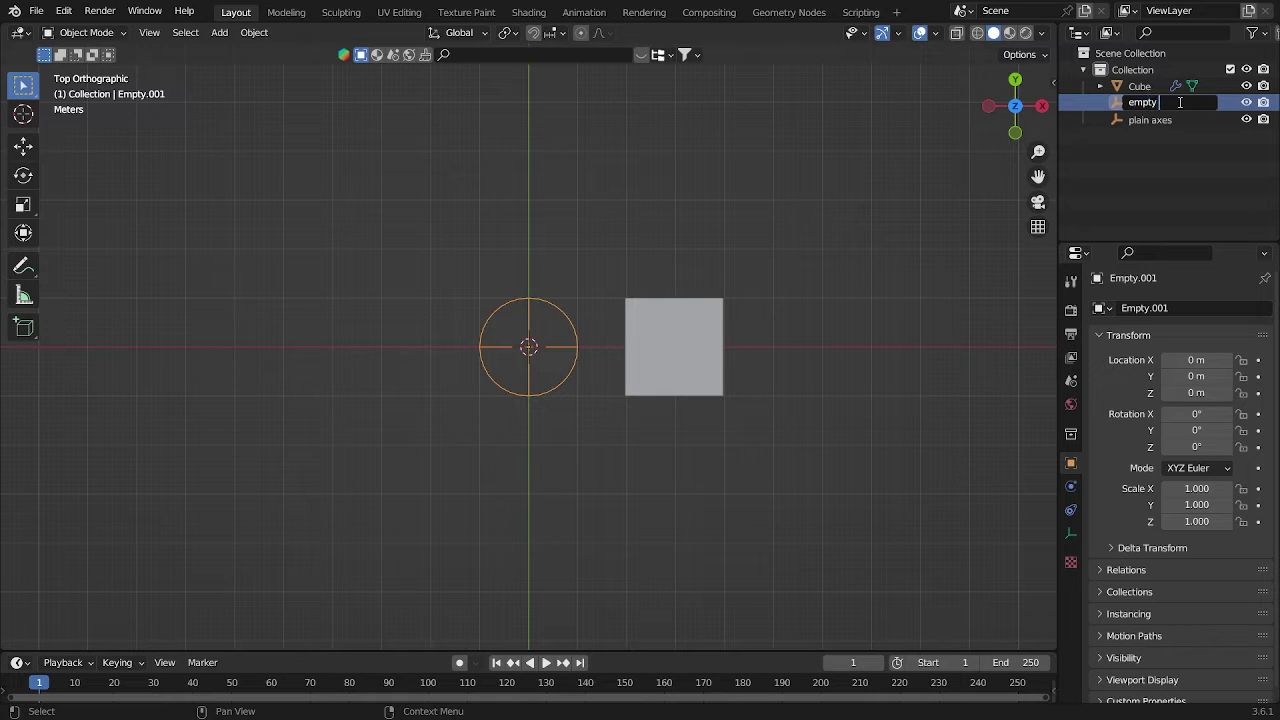
key(Return)
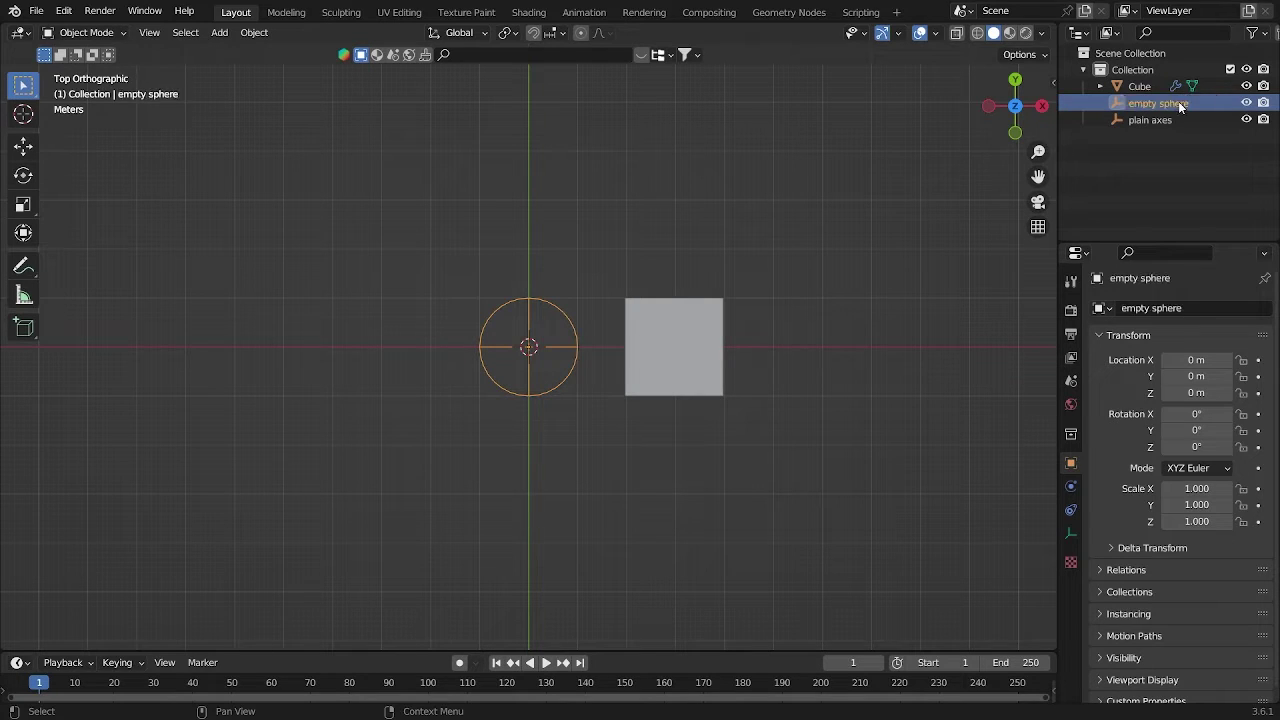
Rotate the plain axes empty clockwise in top view to about -51° on Z to swing the array copy around the origin
click(671, 375)
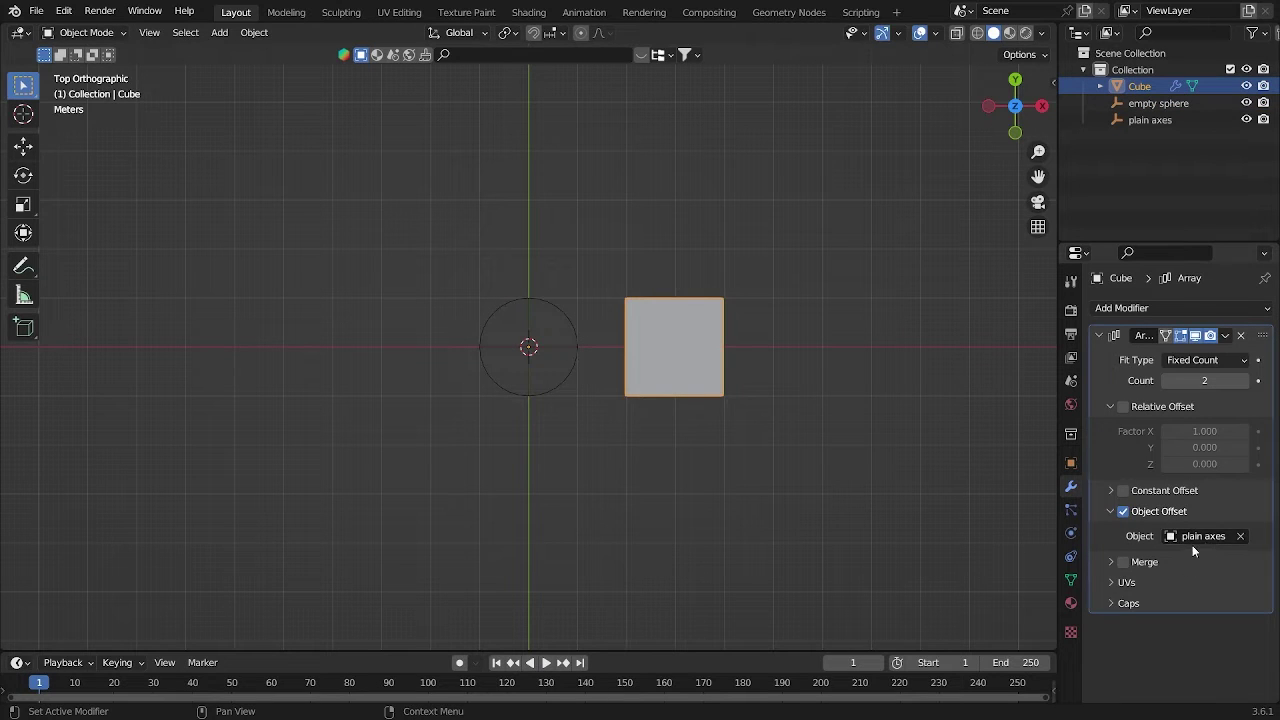
click(1140, 119)
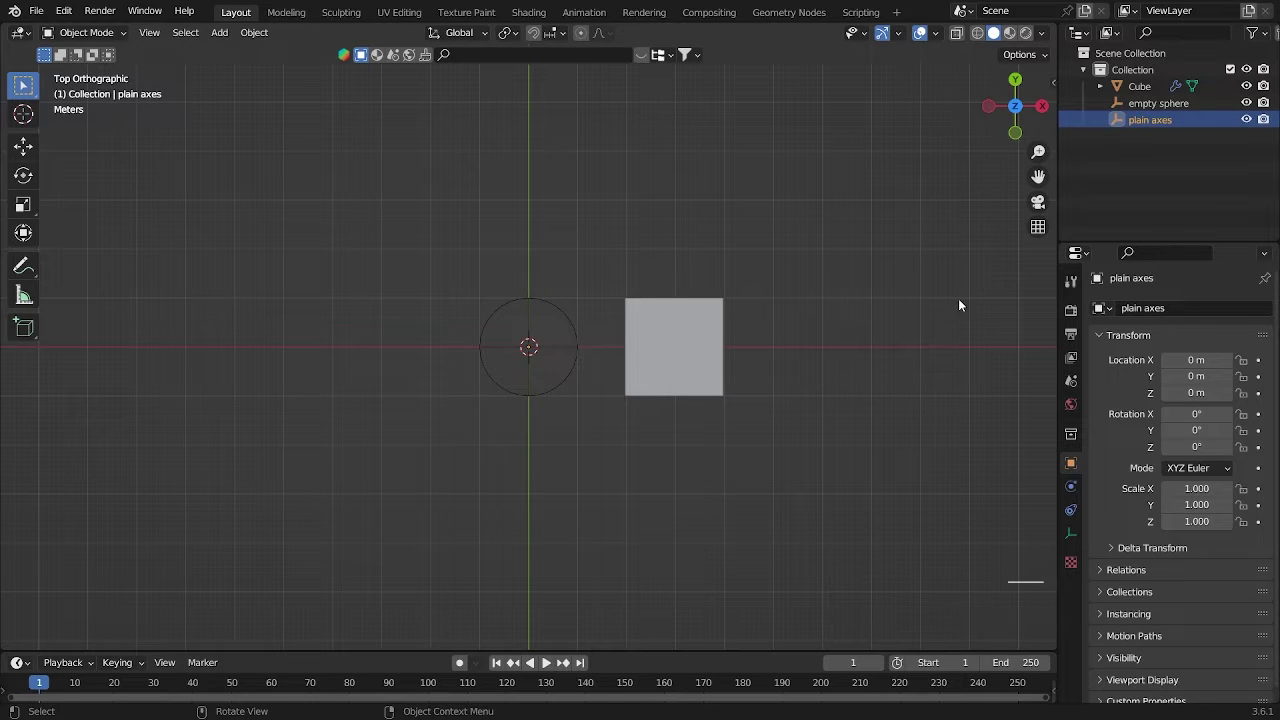
key(r)
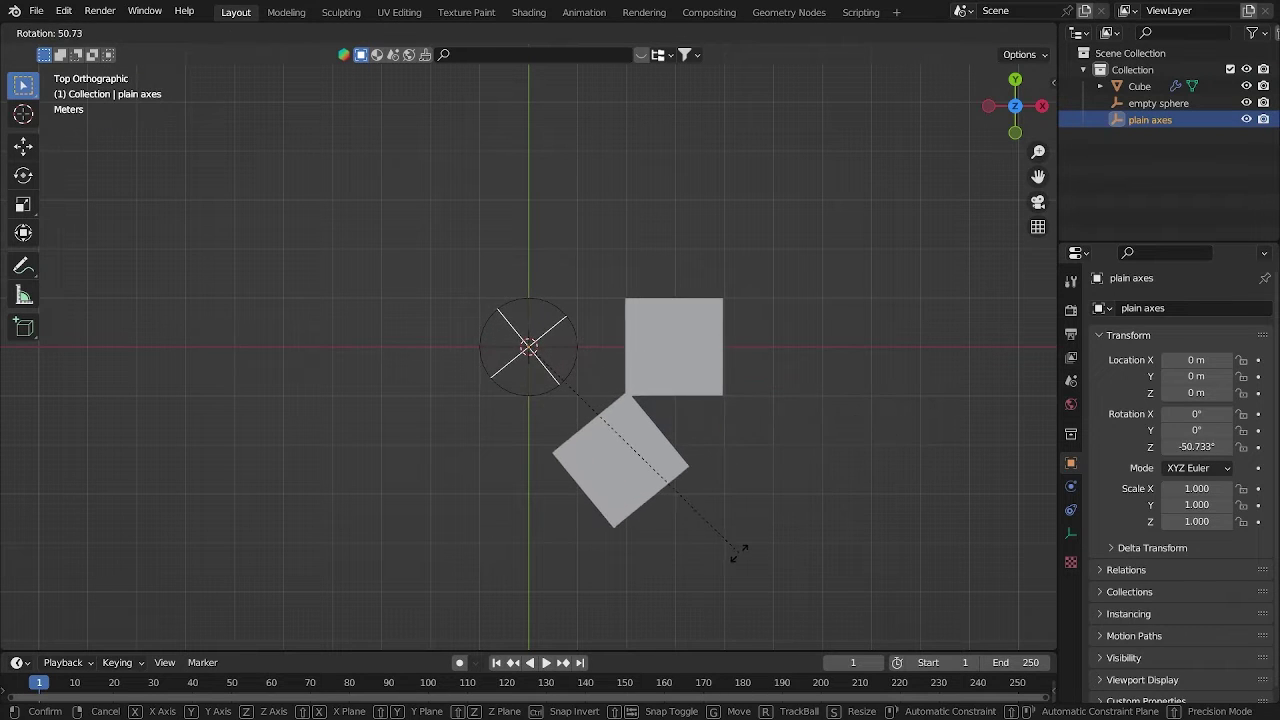
click(740, 550)
Set the cube's array count to 5
click(697, 368)
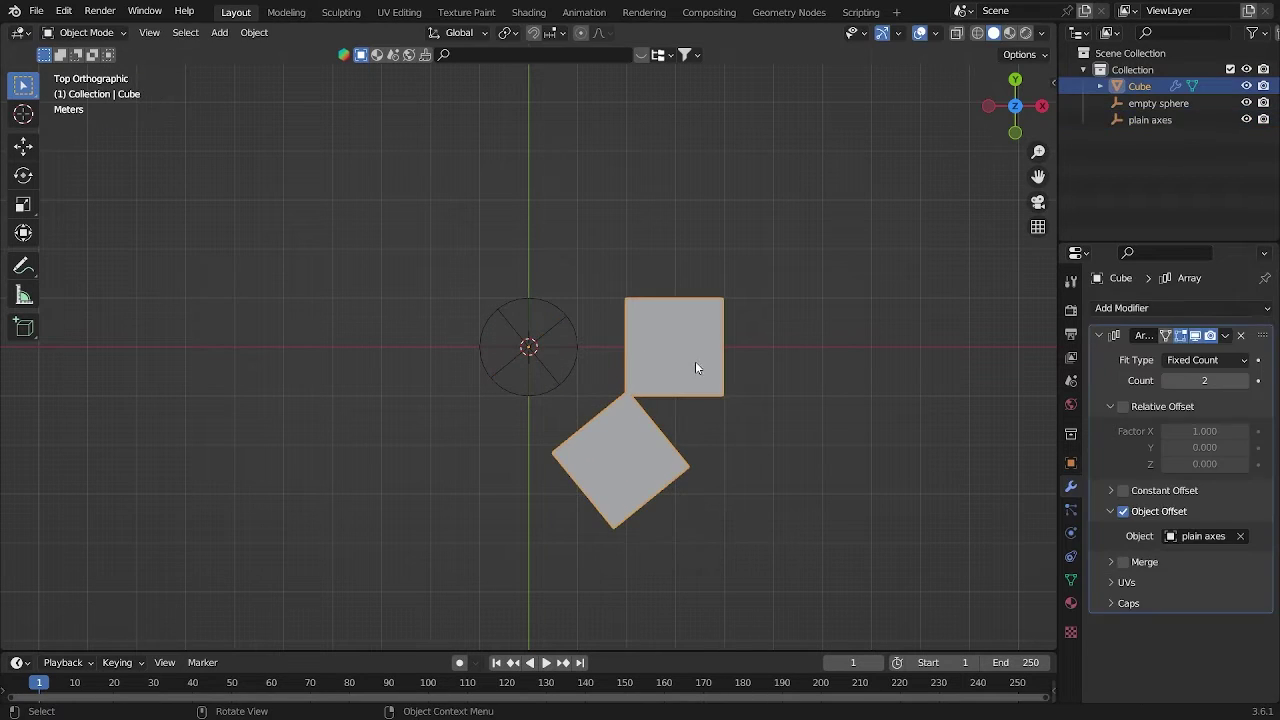
click(1245, 381)
click(1245, 381)
click(1245, 381)
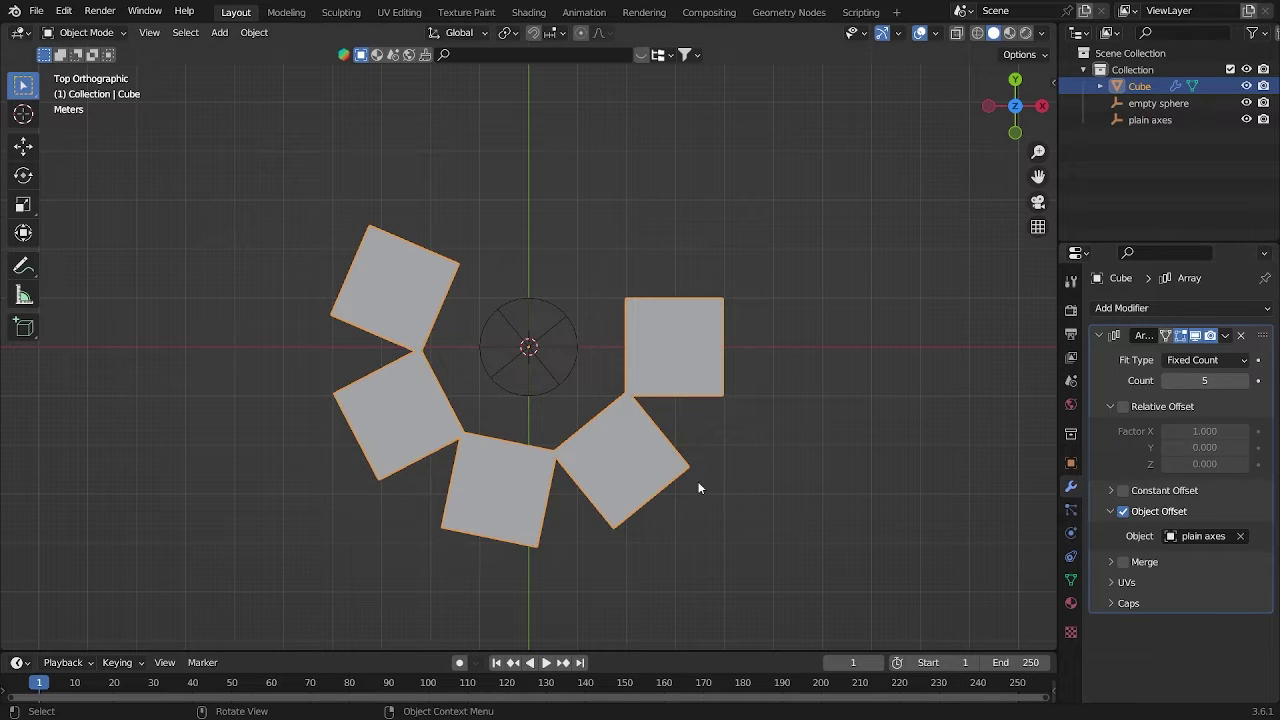
Move the cube's geometry inward along X so that the array copies sit closer to the origin
key(Tab)
drag(739, 350, 690, 350)
key(Tab)
Rotate the plain axes empty to about -72° on Z so the five cubes spread evenly around the circle
click(540, 372)
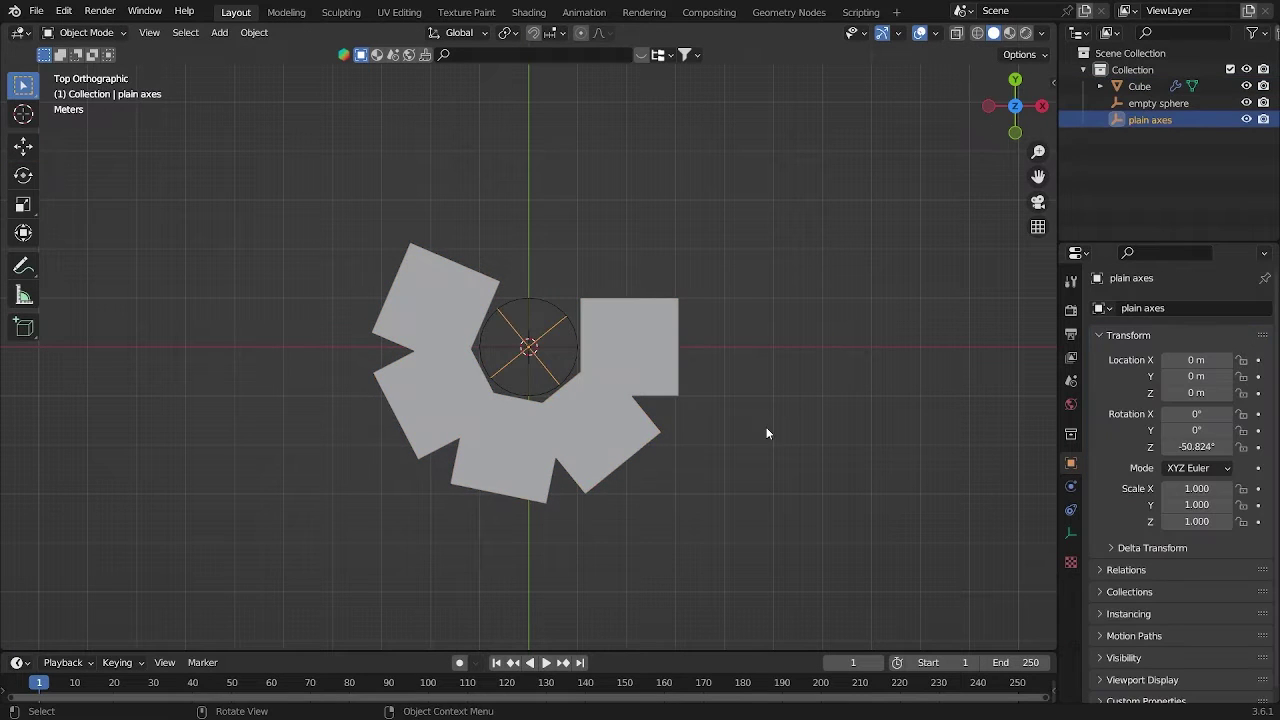
key(r)
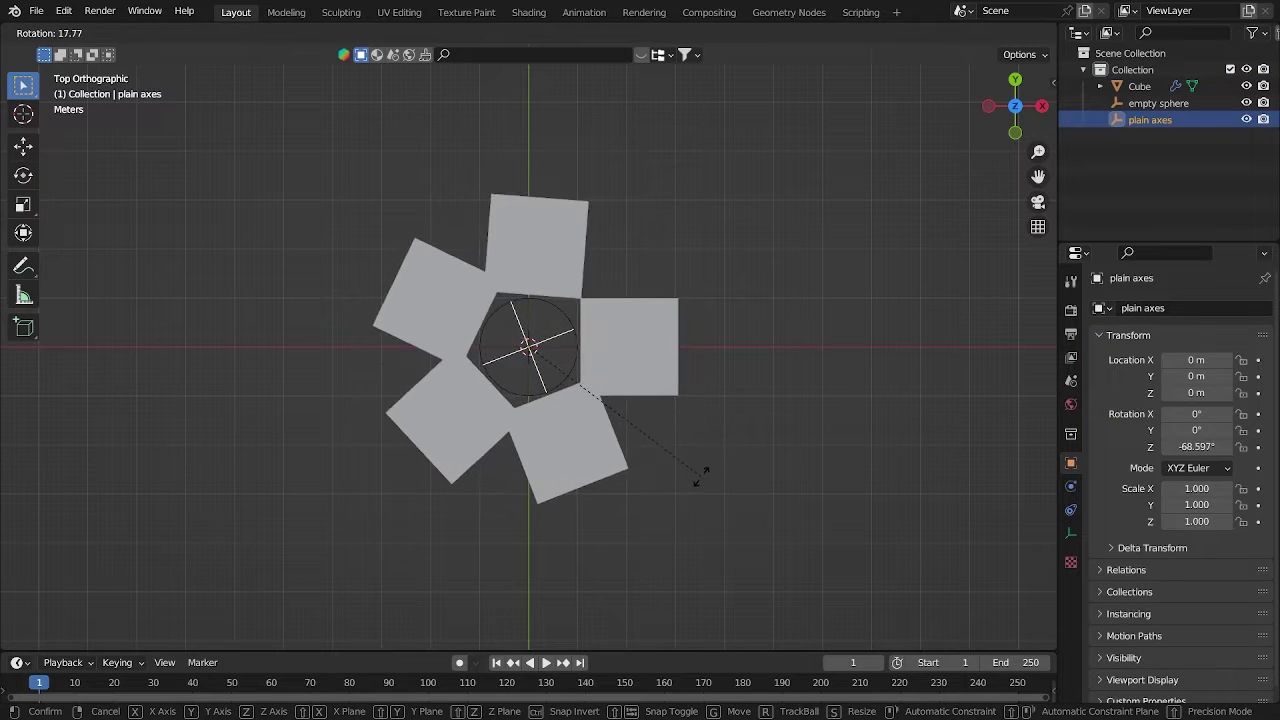
click(690, 482)
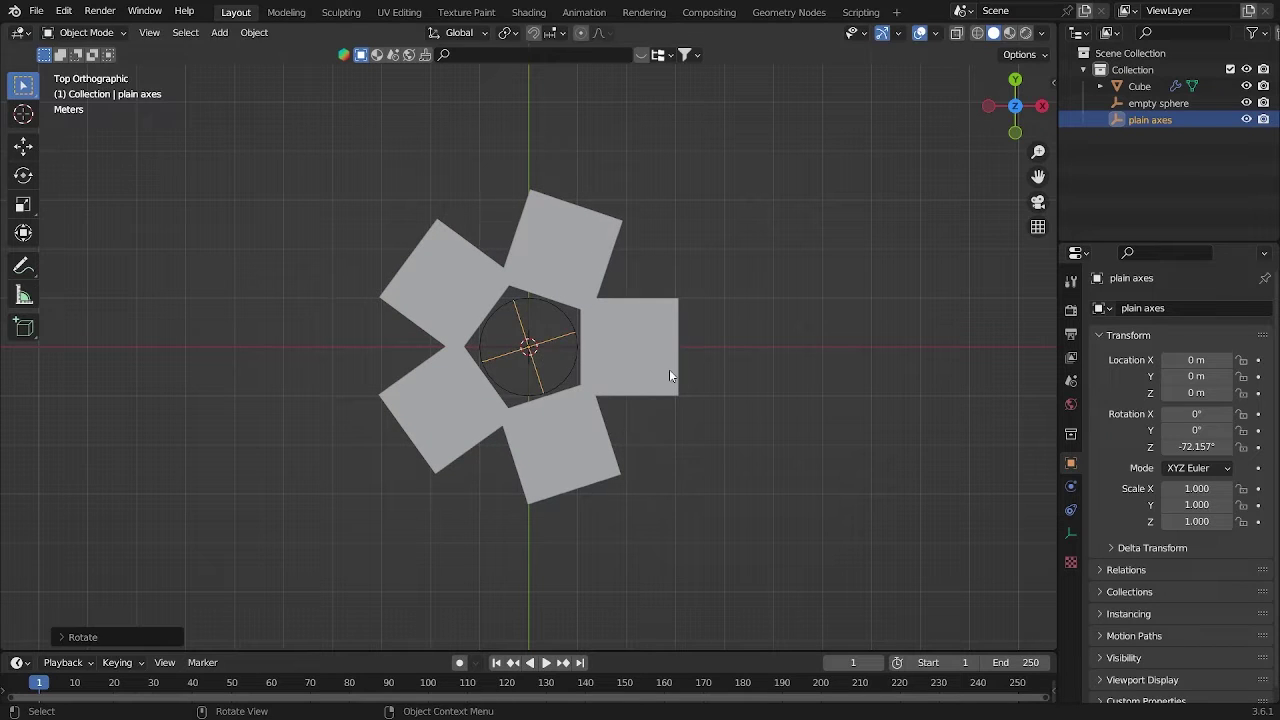
With X-ray enabled, move the cube's outer face outward along X to lengthen the arms of the array
click(669, 369)
key(Tab)
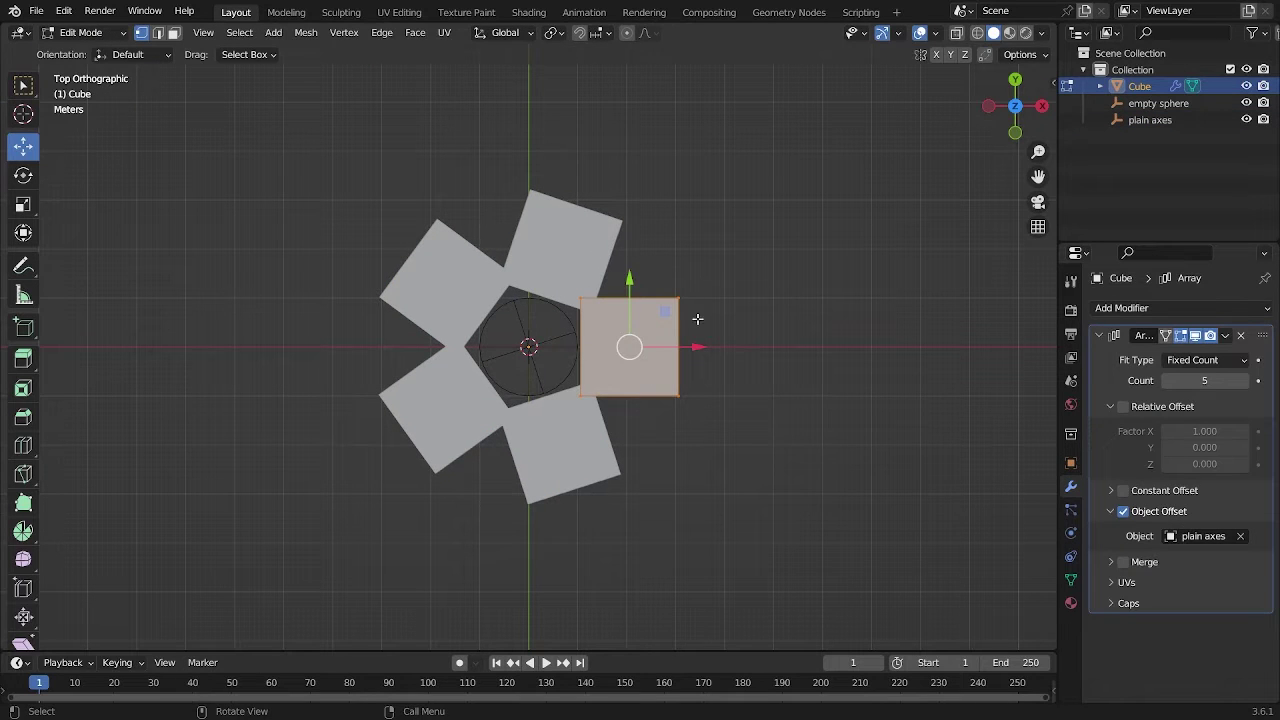
click(957, 32)
drag(812, 482, 620, 130)
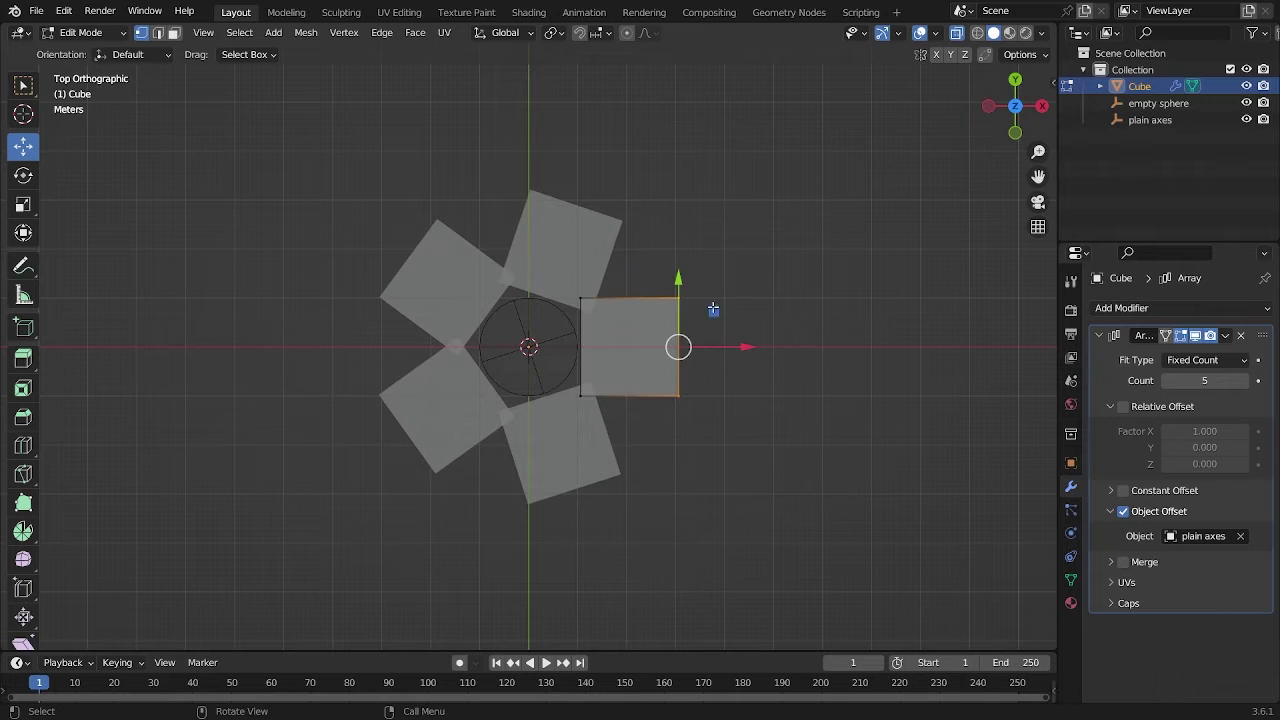
drag(747, 347, 792, 348)
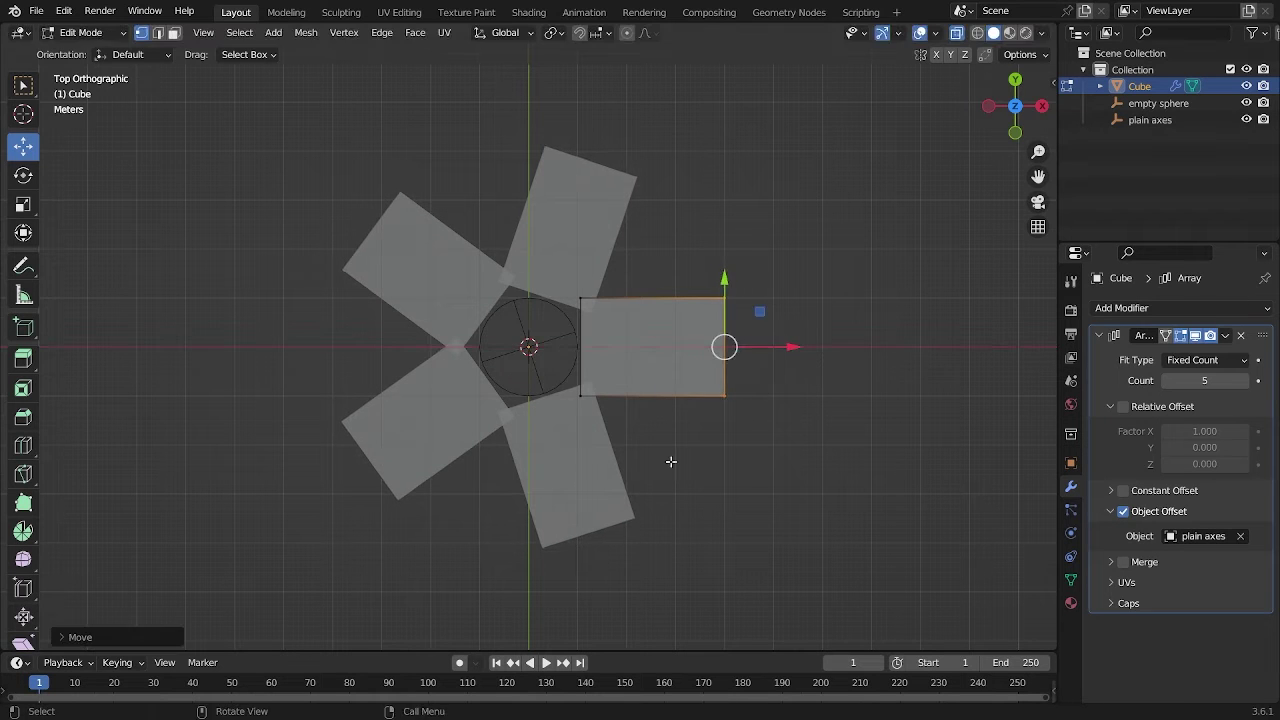
Move the cube's inner face along X toward the origin so the arms overlap at the centre, and return to Object Mode
drag(555, 430, 599, 191)
drag(646, 349, 580, 350)
middle_drag(548, 354, 591, 297)
key(Tab)
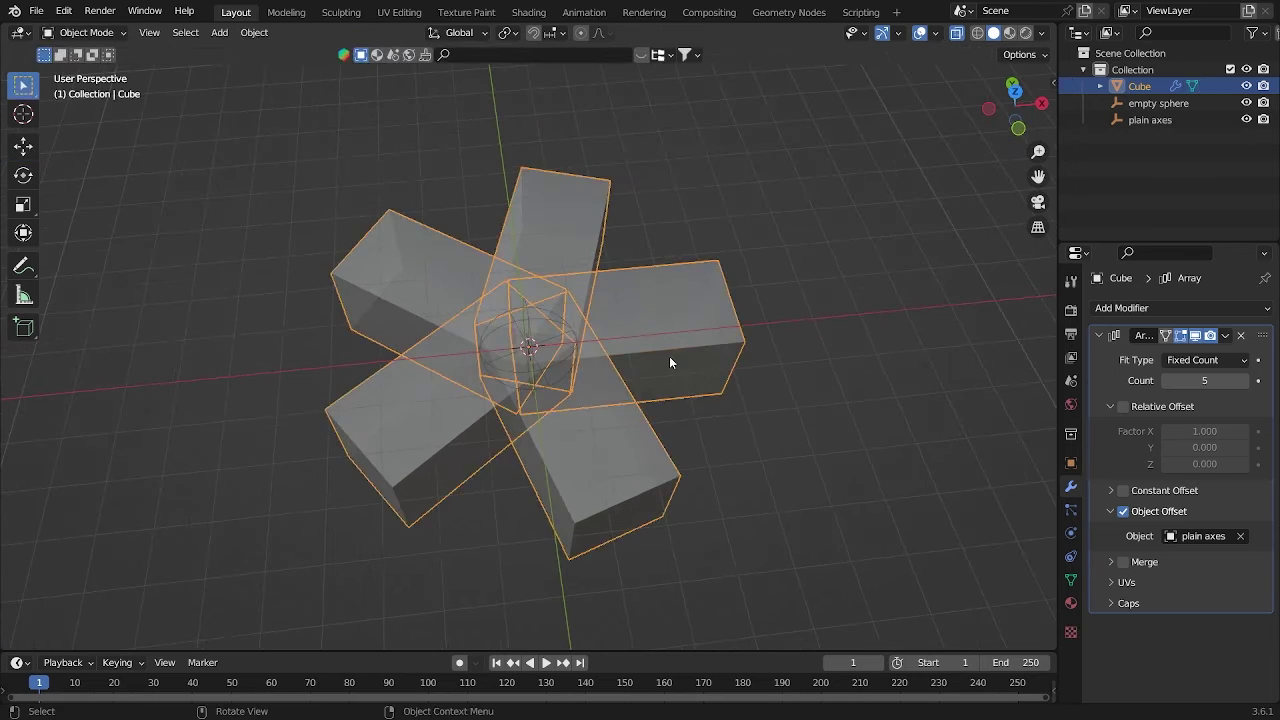
Turn off X-ray, add a Subdivision Surface modifier to the cube and place it above the Array modifier in the stack
key(KP_1)
scroll(825, 354, up, 2)
scroll(893, 328, down, 3)
click(918, 343)
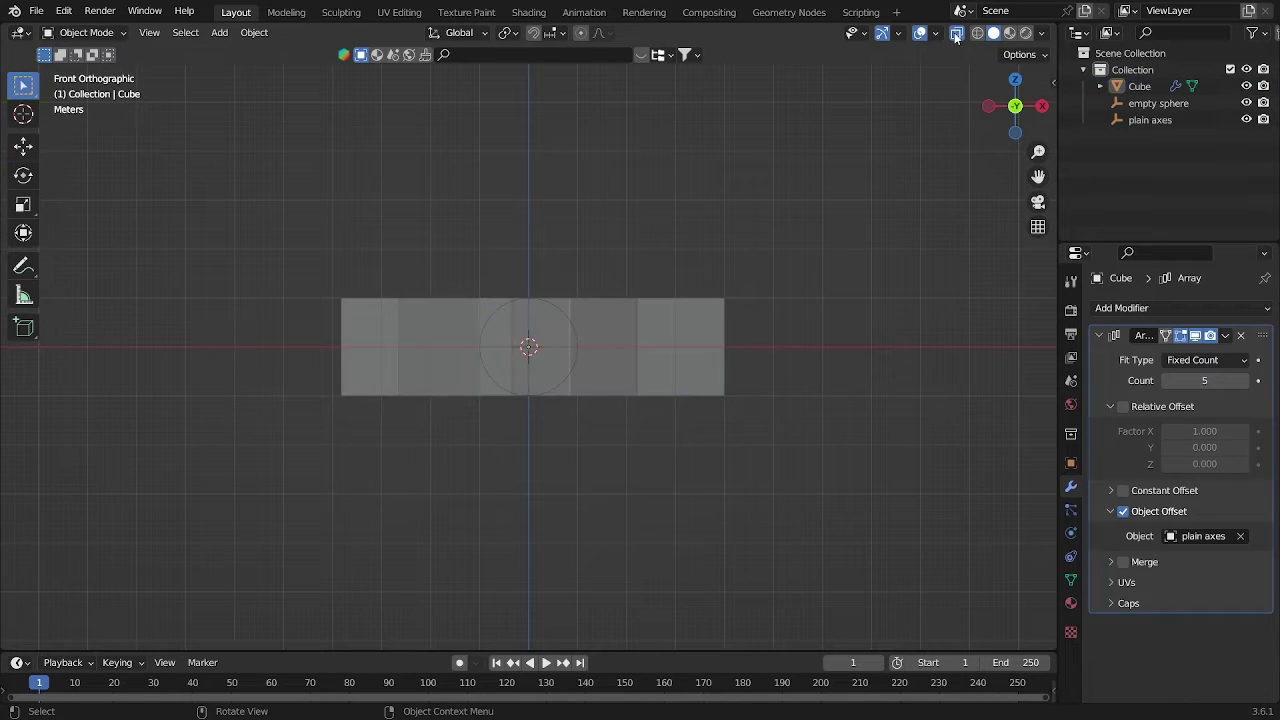
click(955, 34)
click(1100, 335)
click(1128, 309)
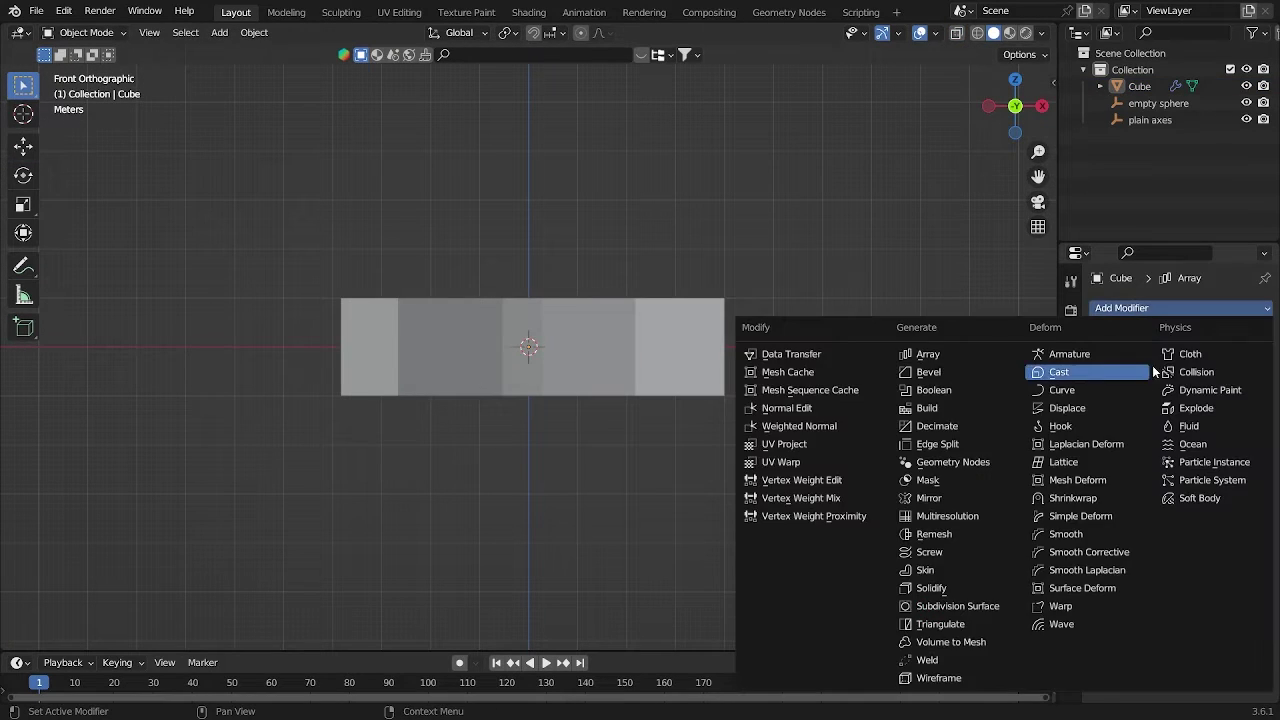
click(939, 606)
drag(1265, 357, 1264, 333)
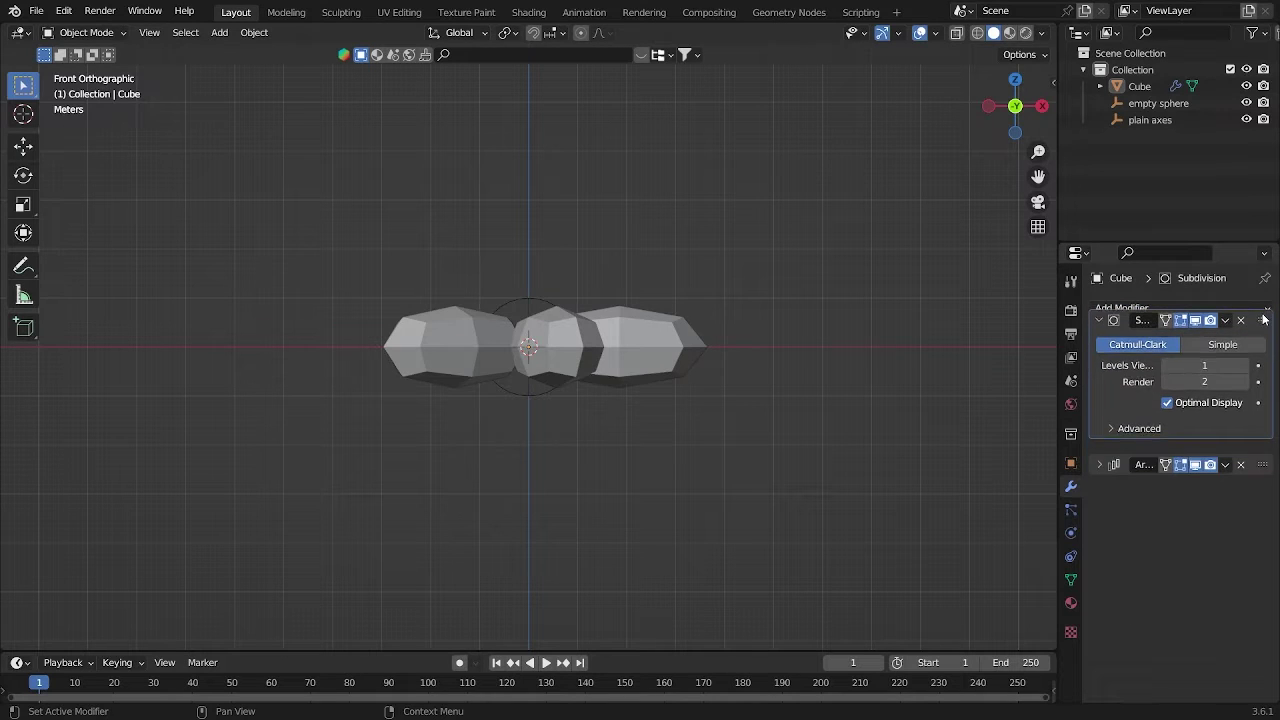
In Edit Mode, select the four vertices of the cube's outer end face and scale them down so each arm tapers to a tip
click(645, 331)
scroll(714, 475, up, 3)
middle_drag(645, 331, 591, 372)
key(Tab)
drag(573, 350, 514, 346)
middle_drag(886, 443, 836, 393)
drag(824, 188, 1002, 648)
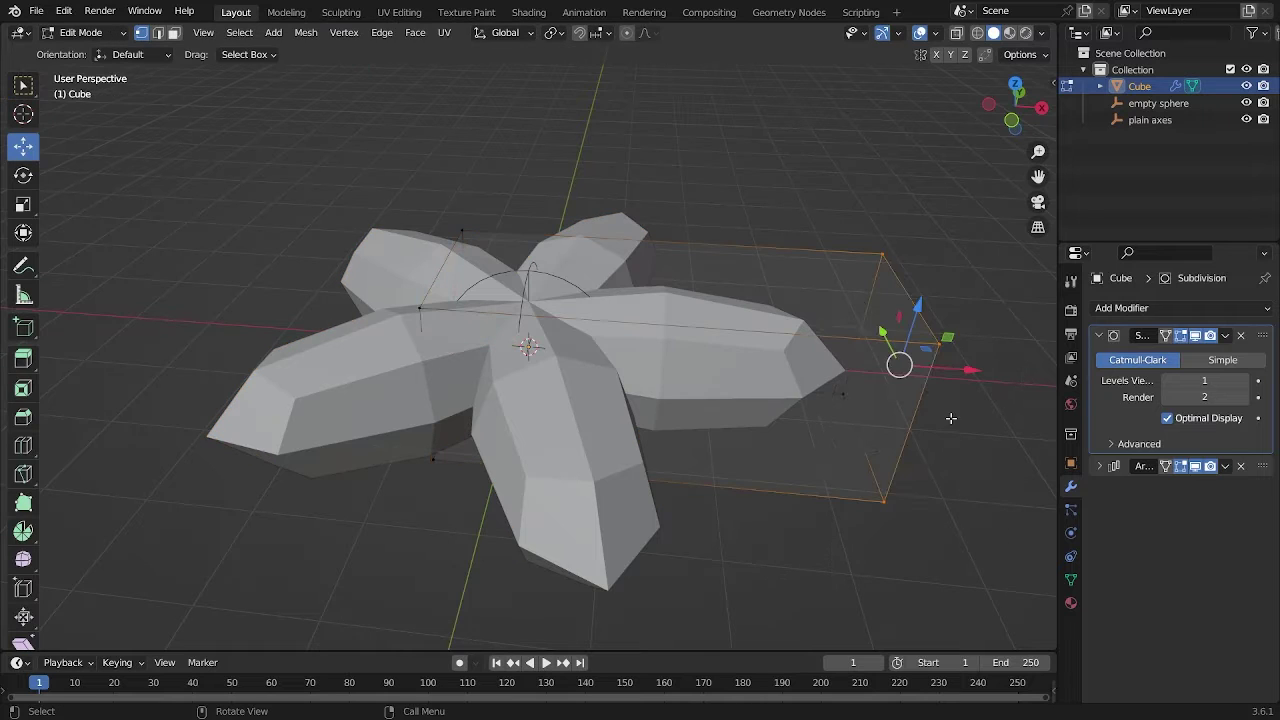
key(KP_1)
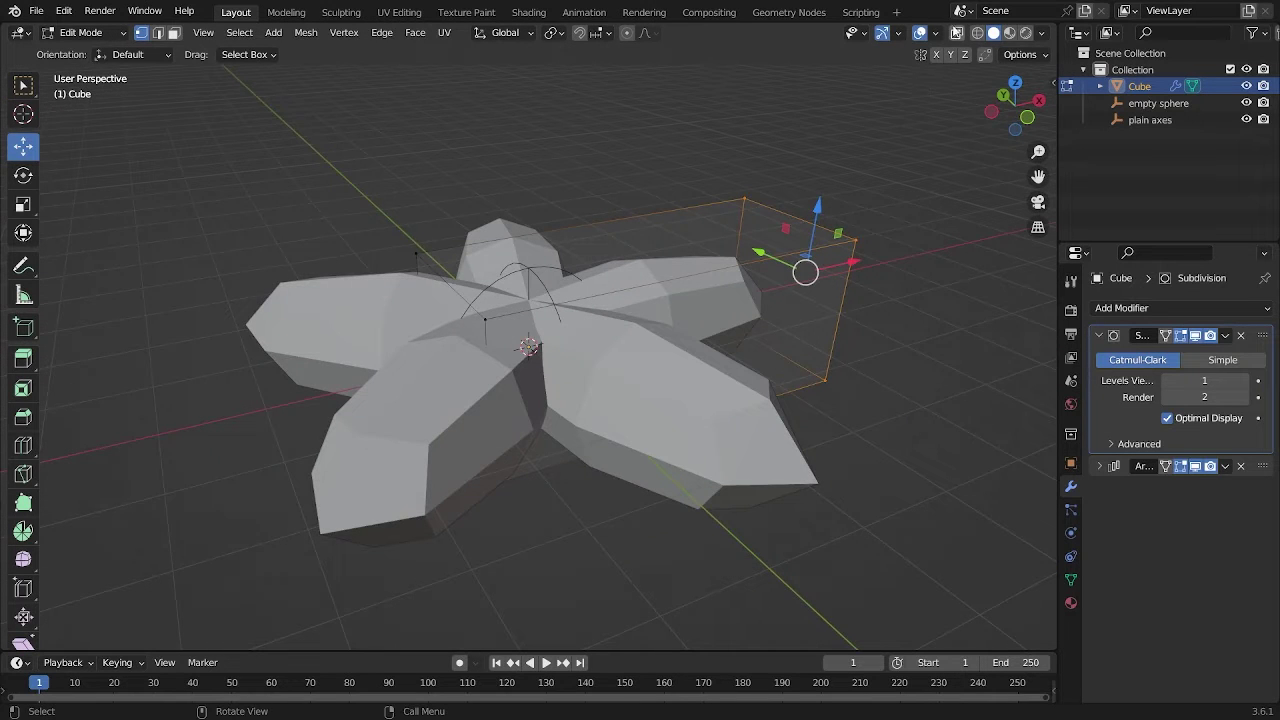
drag(1040, 530, 642, 6)
middle_drag(890, 380, 843, 323)
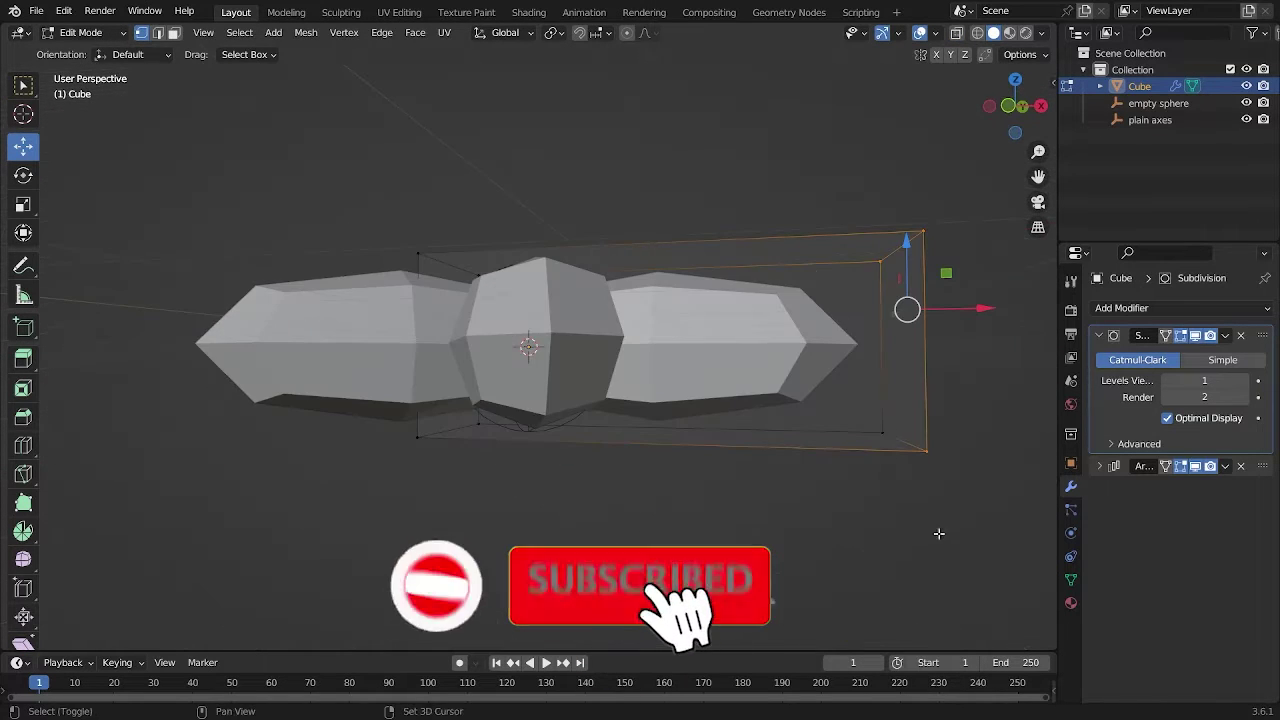
middle_drag(883, 429, 711, 500)
shift+click(711, 500)
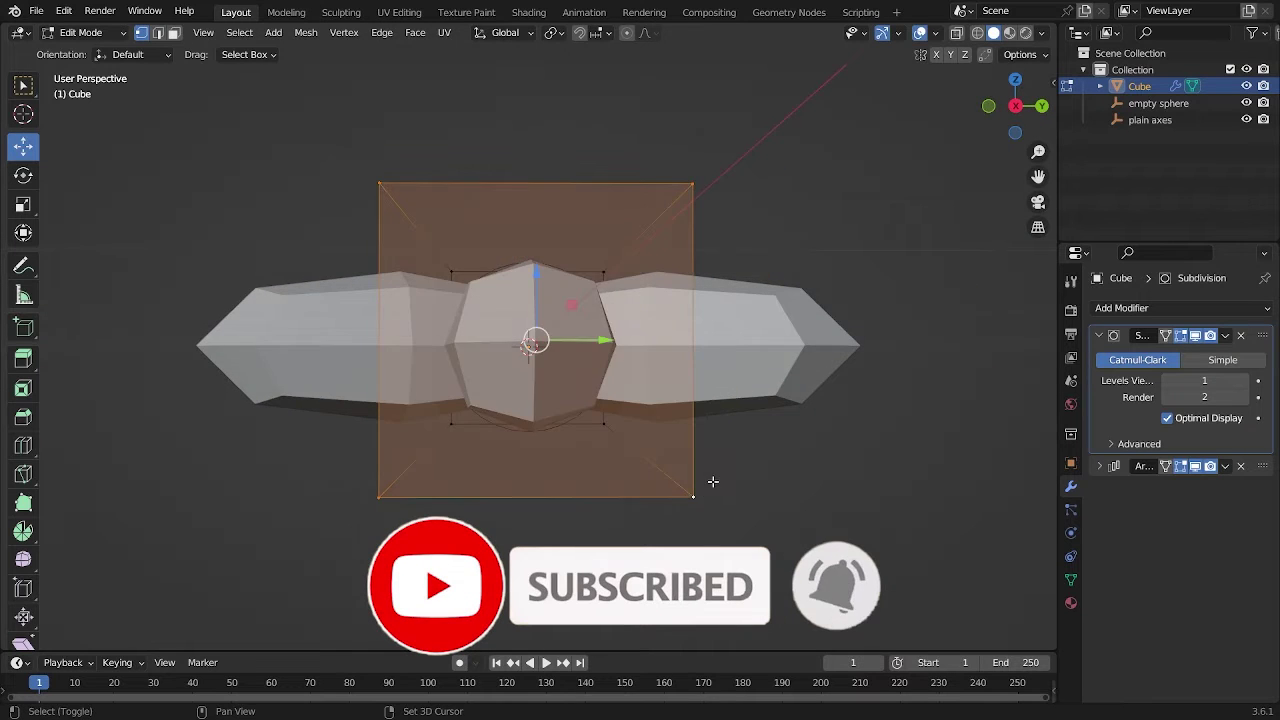
key(KP_1)
key(s)
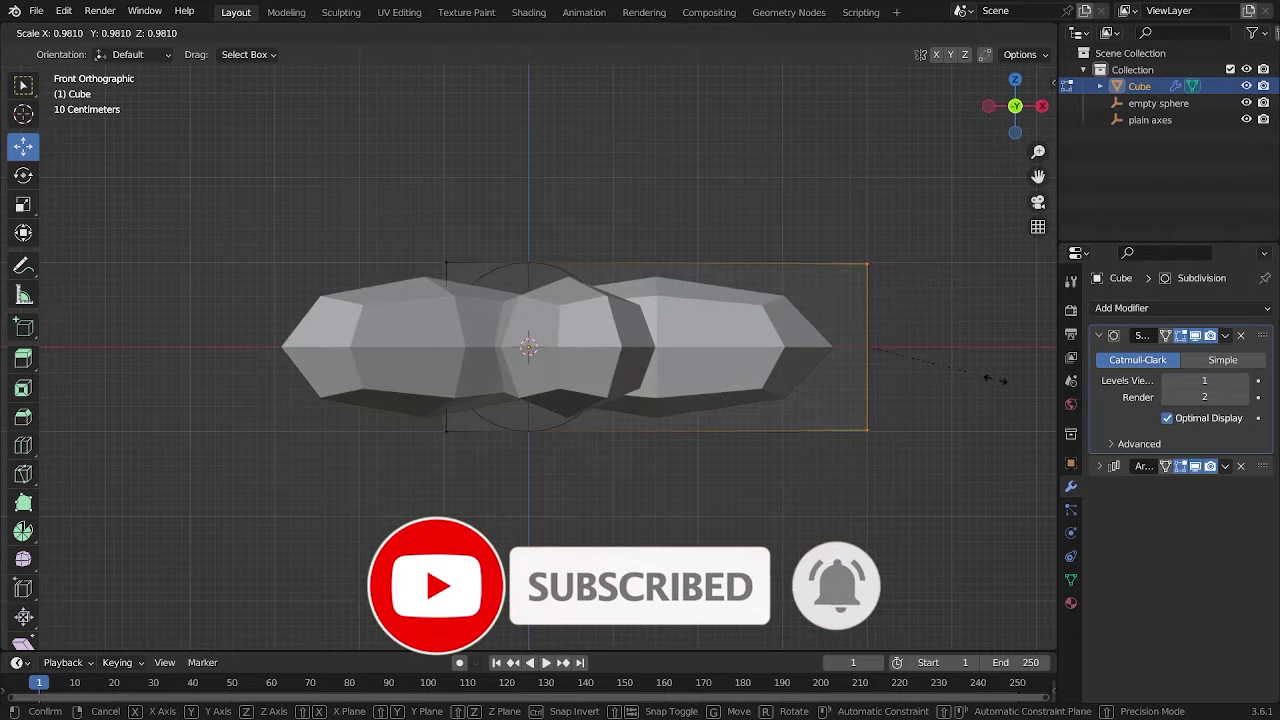
click(870, 352)
middle_drag(866, 349, 880, 385)
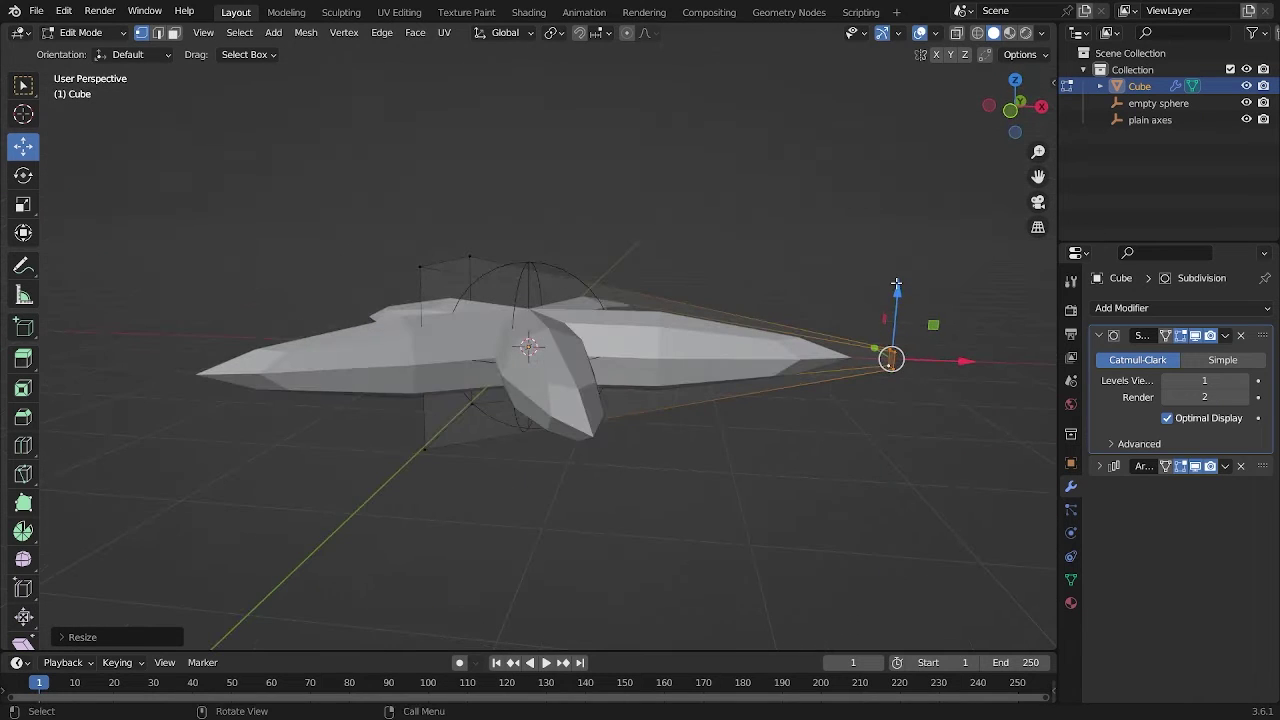
Move the narrowed outer face slightly upward along Z to raise the arm tips, and return to Object Mode
key(g)
key(z)
click(876, 216)
middle_drag(876, 216, 854, 360)
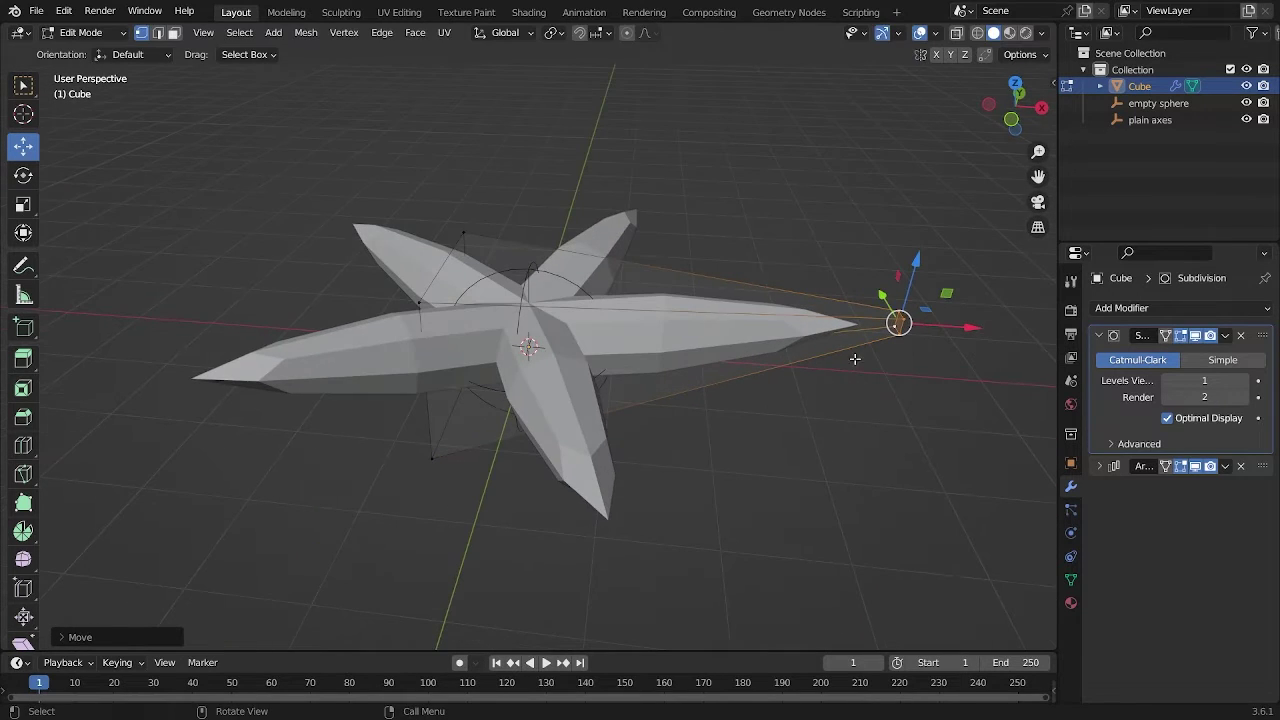
middle_drag(684, 229, 724, 328)
key(Tab)
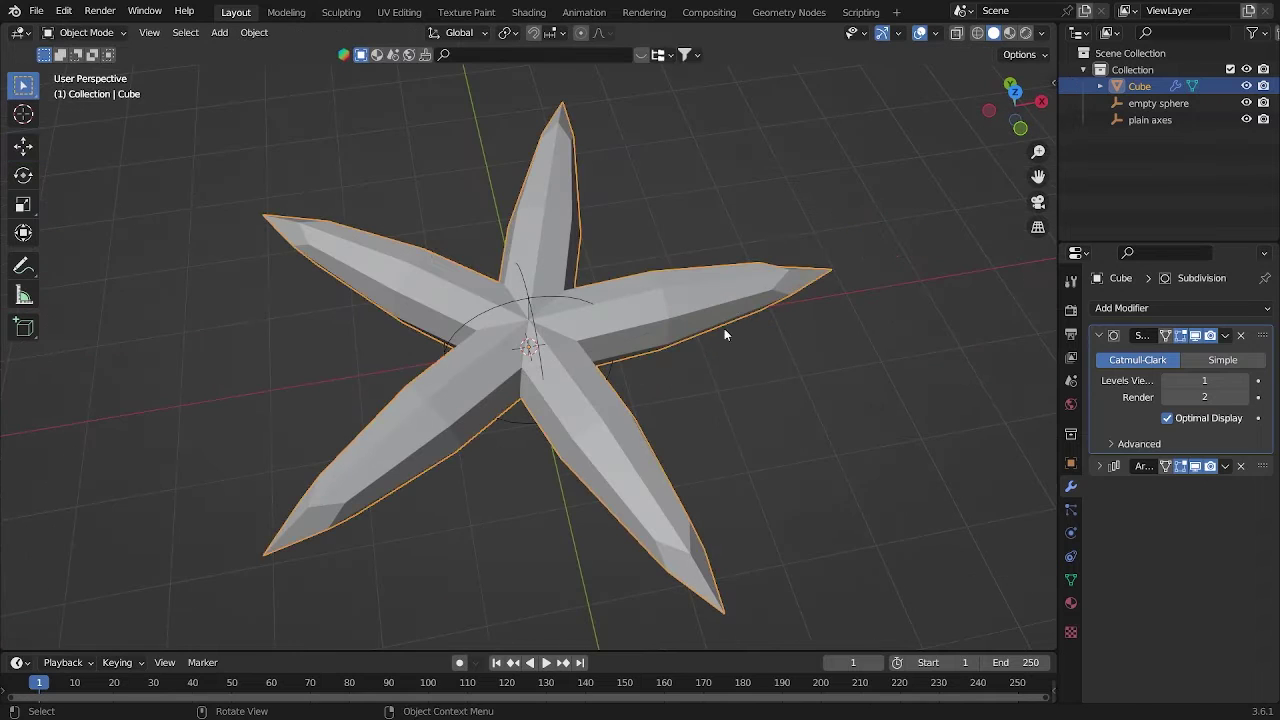
Set the Subdivision modifier's viewport level to 3 and shade the cube object smooth
click(1245, 384)
click(1245, 381)
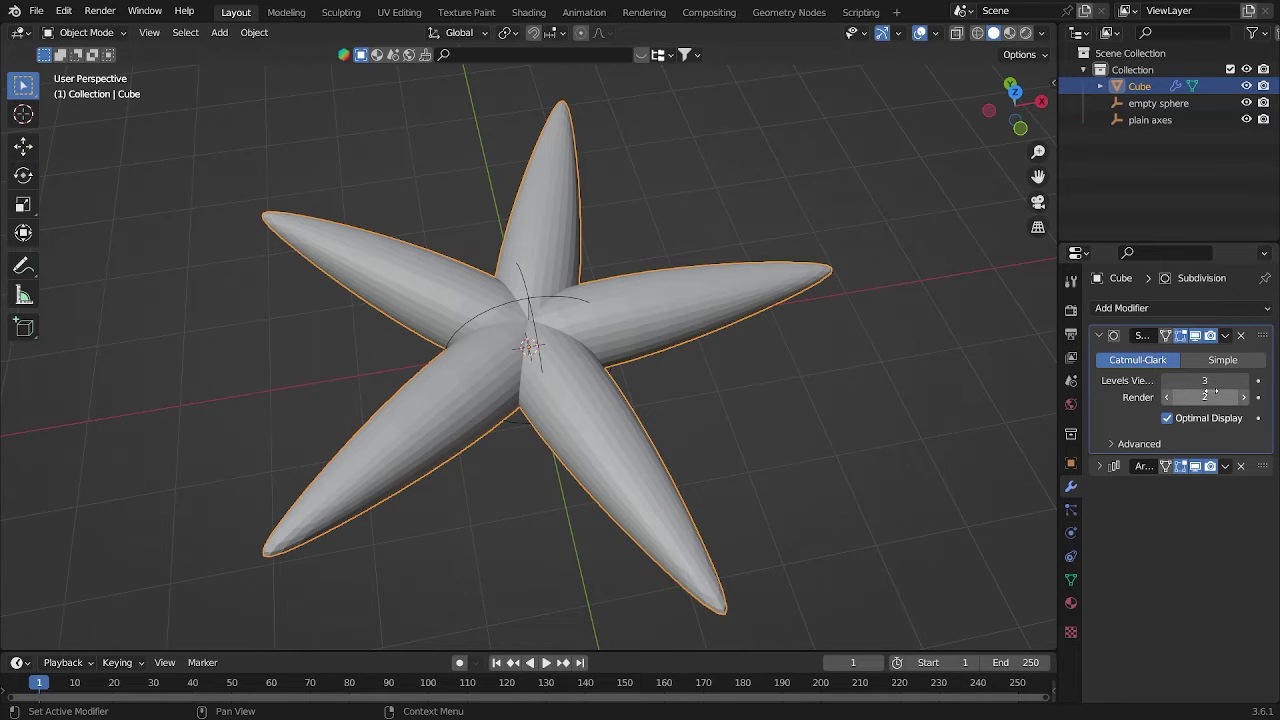
right_click(648, 320)
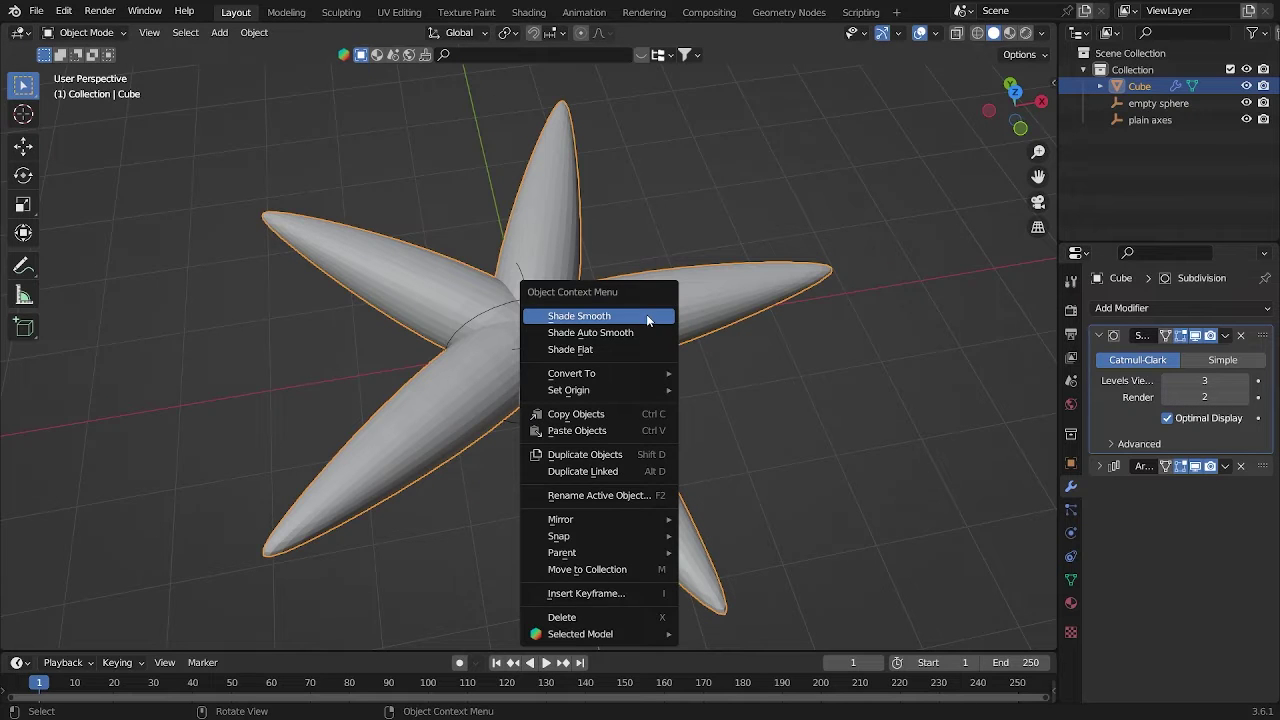
click(648, 316)
Set the Subdivision modifier's render level to 3 and save the file
middle_drag(788, 355, 869, 445)
click(1243, 400)
click(723, 463)
key(ctrl+s)
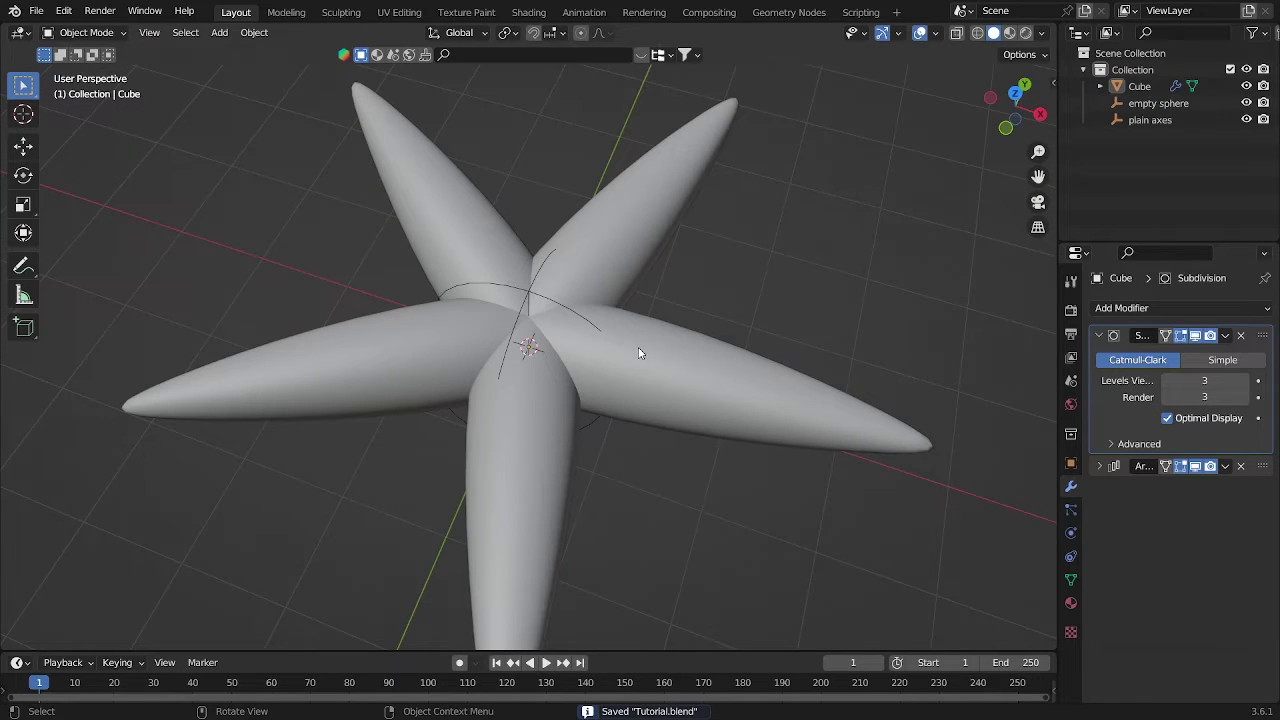
Add a second Array modifier to the cube with a relative offset of 0 on X and 1 on Z
click(715, 366)
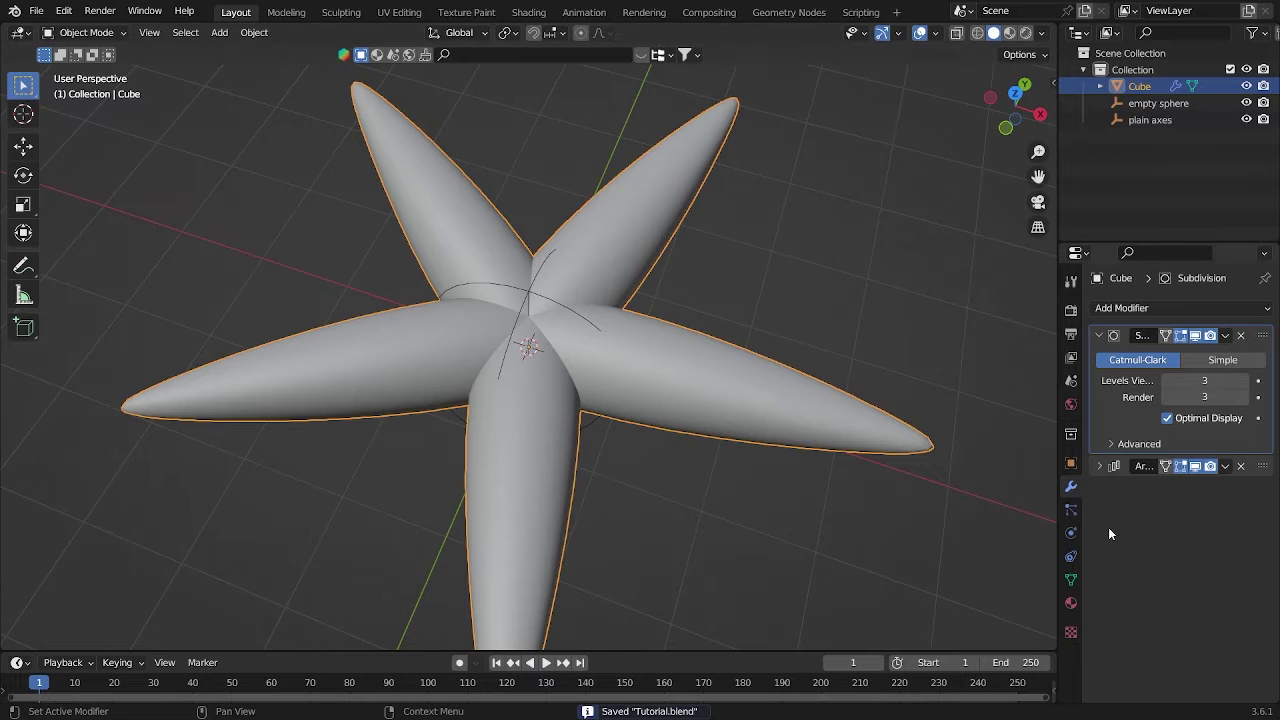
click(1100, 335)
click(1203, 308)
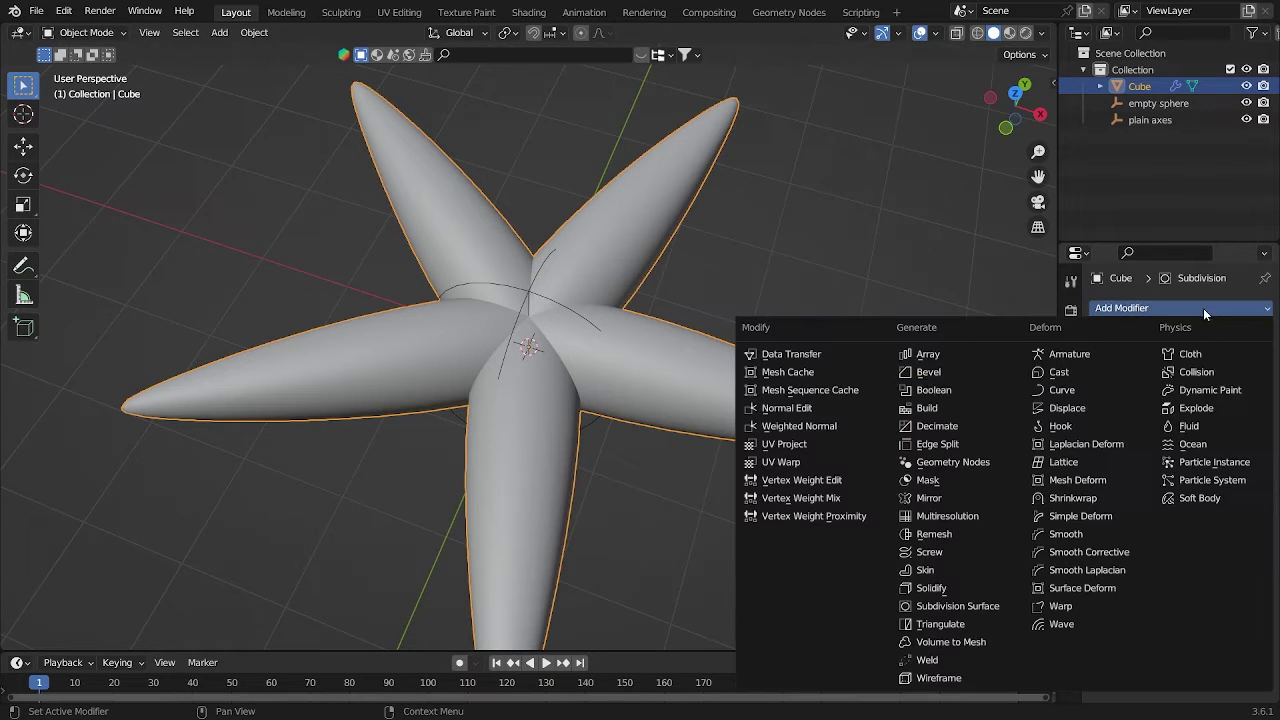
click(949, 355)
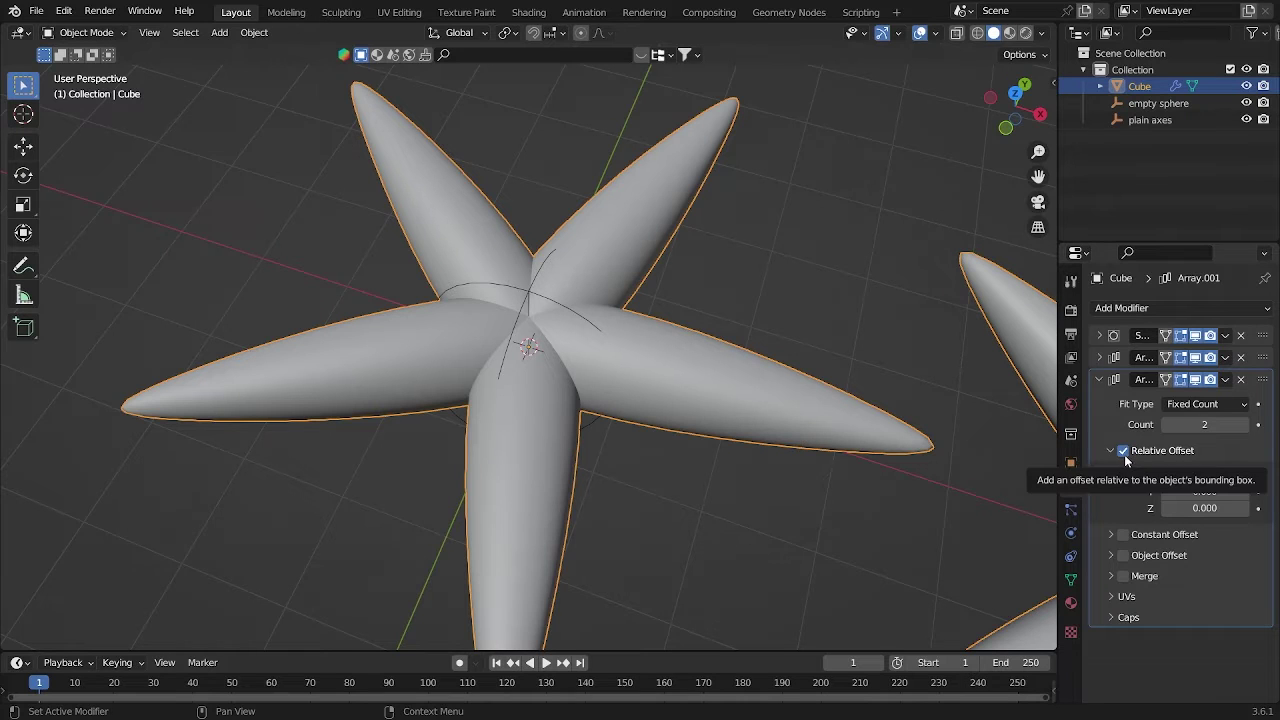
click(1205, 477)
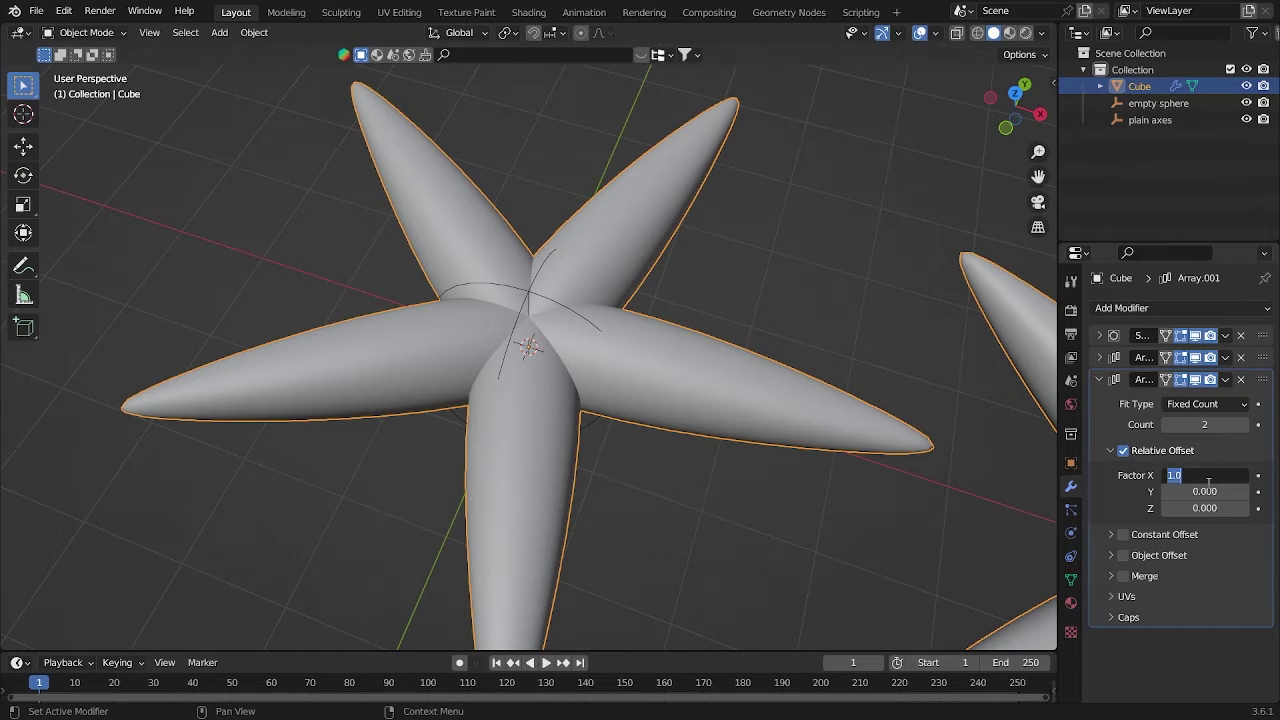
key(BackSpace)
key(Return)
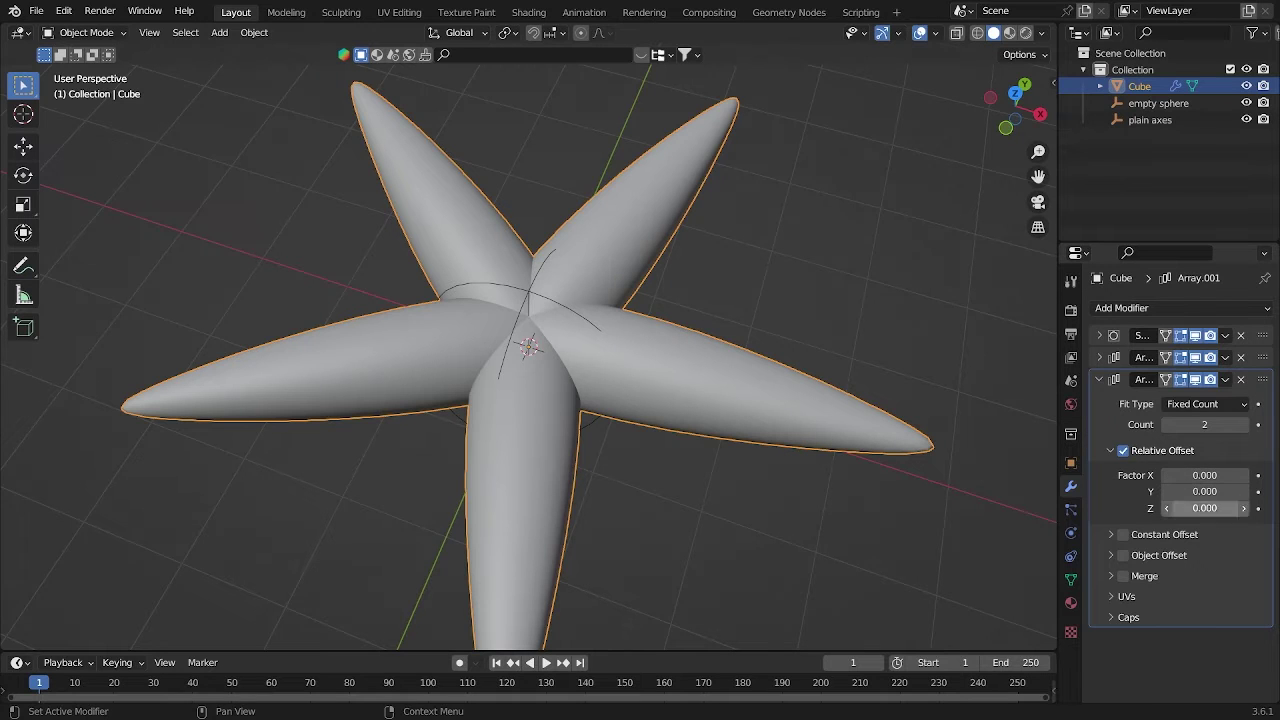
click(1205, 508)
text(1)
key(Return)
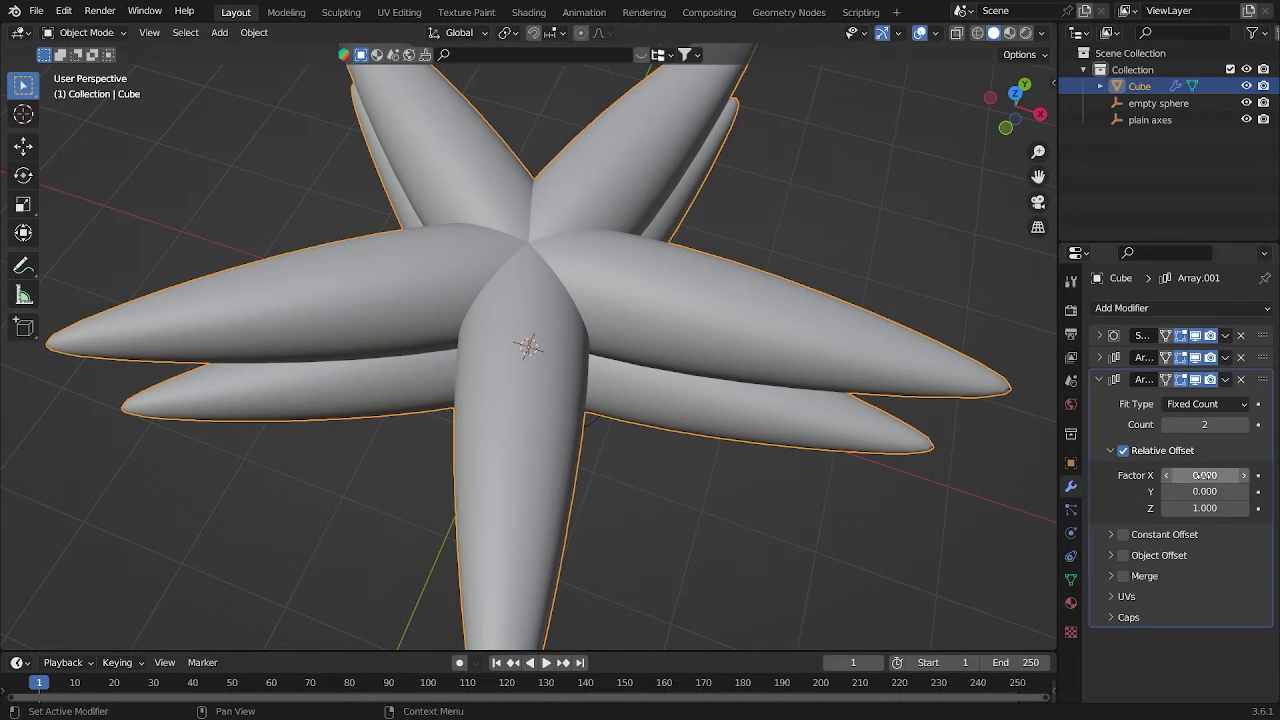
Enable Object Offset with the empty sphere in the second Array modifier and set its count to 50
click(1112, 556)
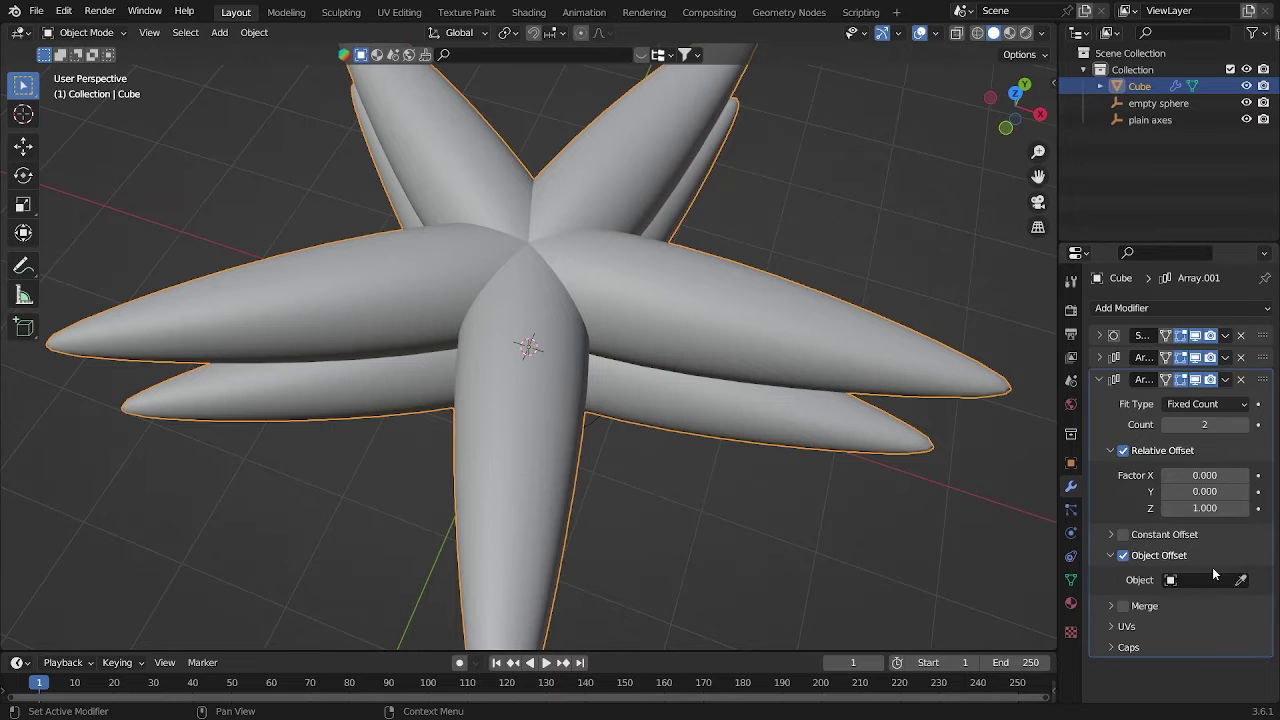
click(1202, 582)
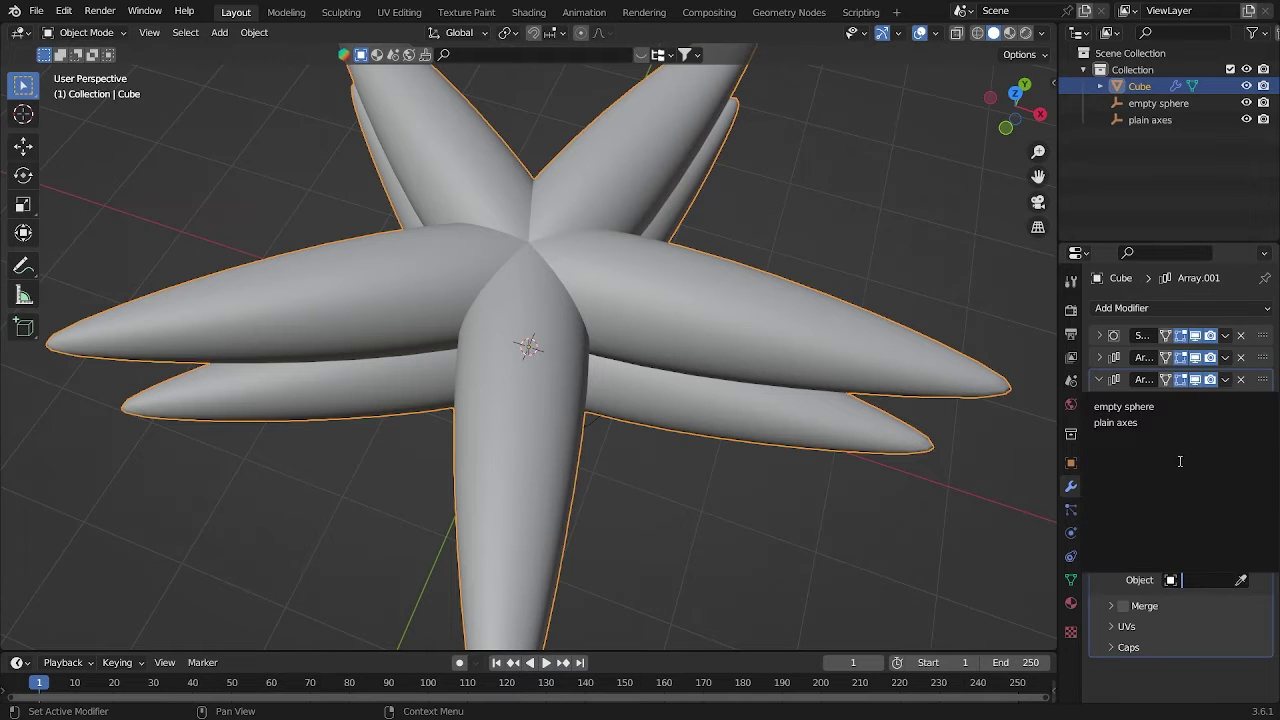
click(1180, 406)
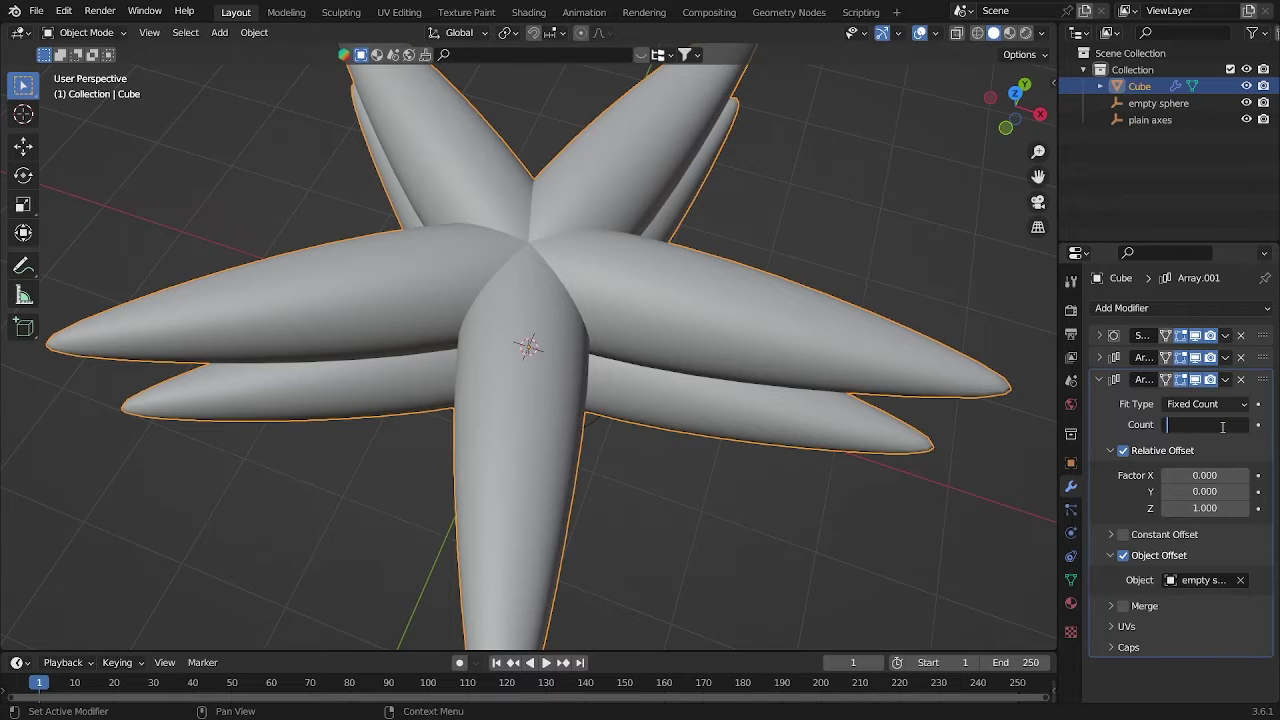
text(50)
key(Return)
scroll(663, 318, down, 15)
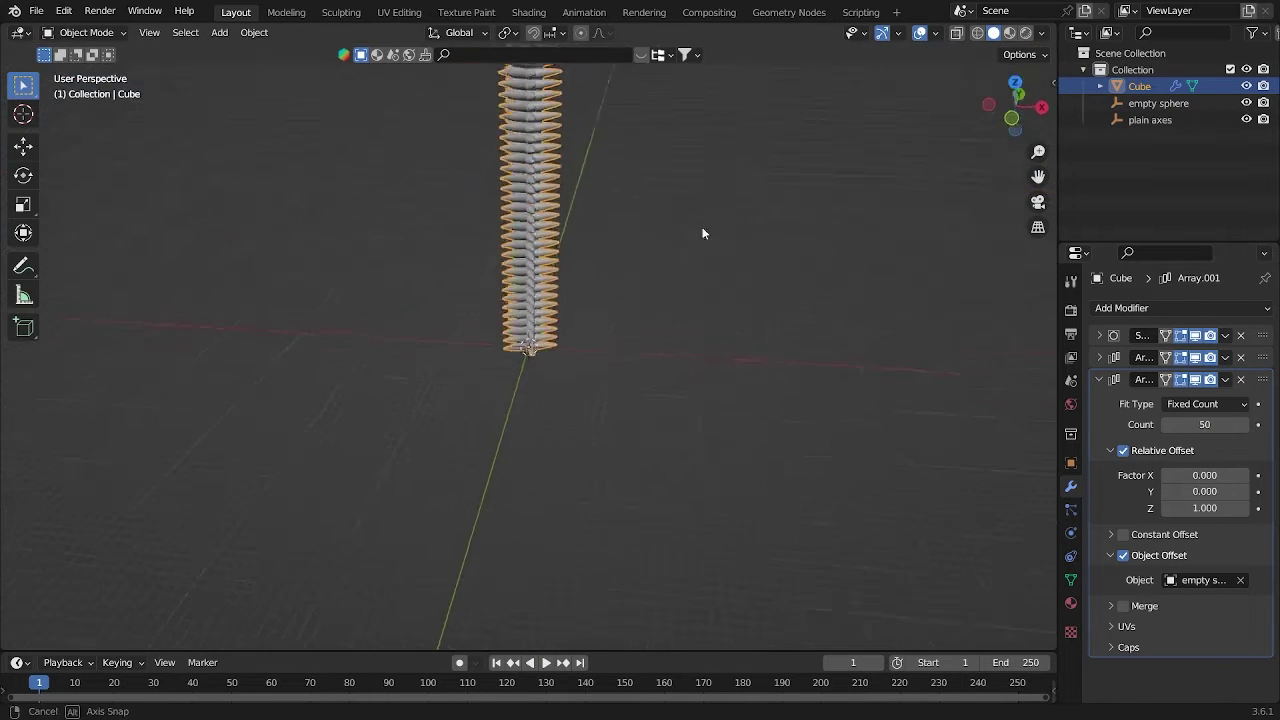
Scale the empty sphere down to about 0.96 so the stacked star copies shrink progressively toward the top
click(1196, 104)
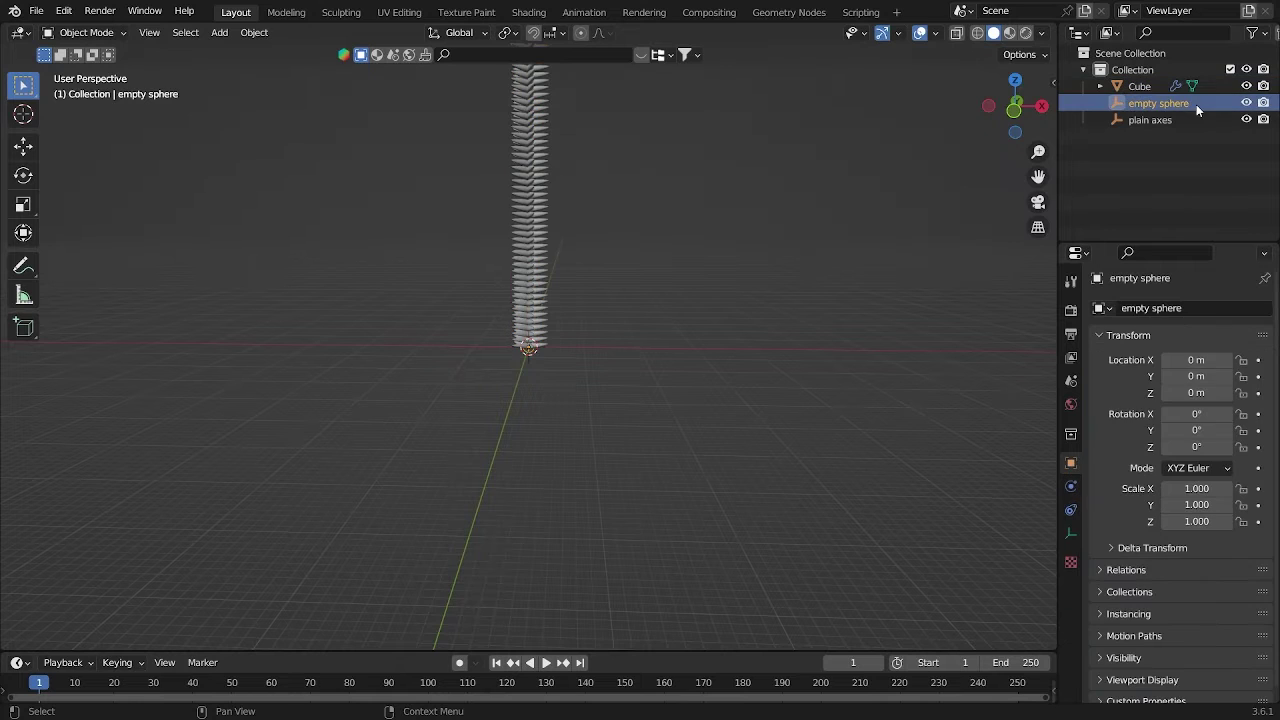
key(KP_1)
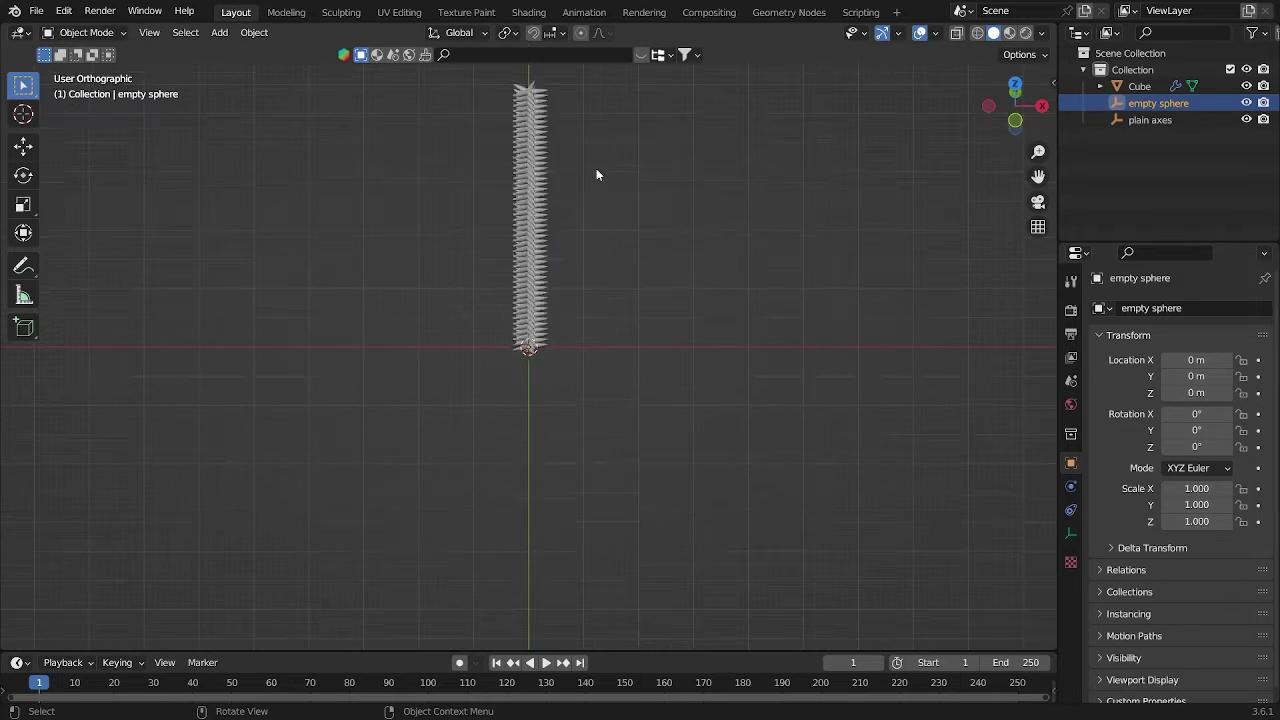
key(s)
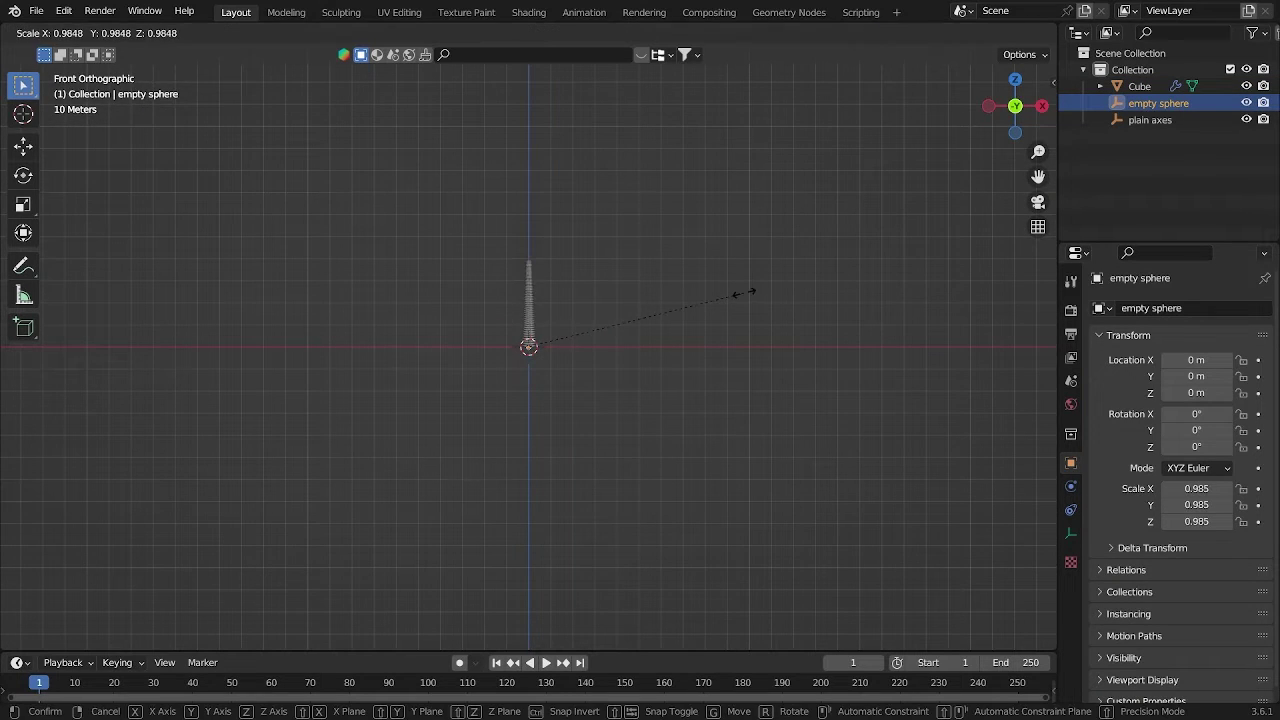
click(735, 280)
key(s)
click(815, 350)
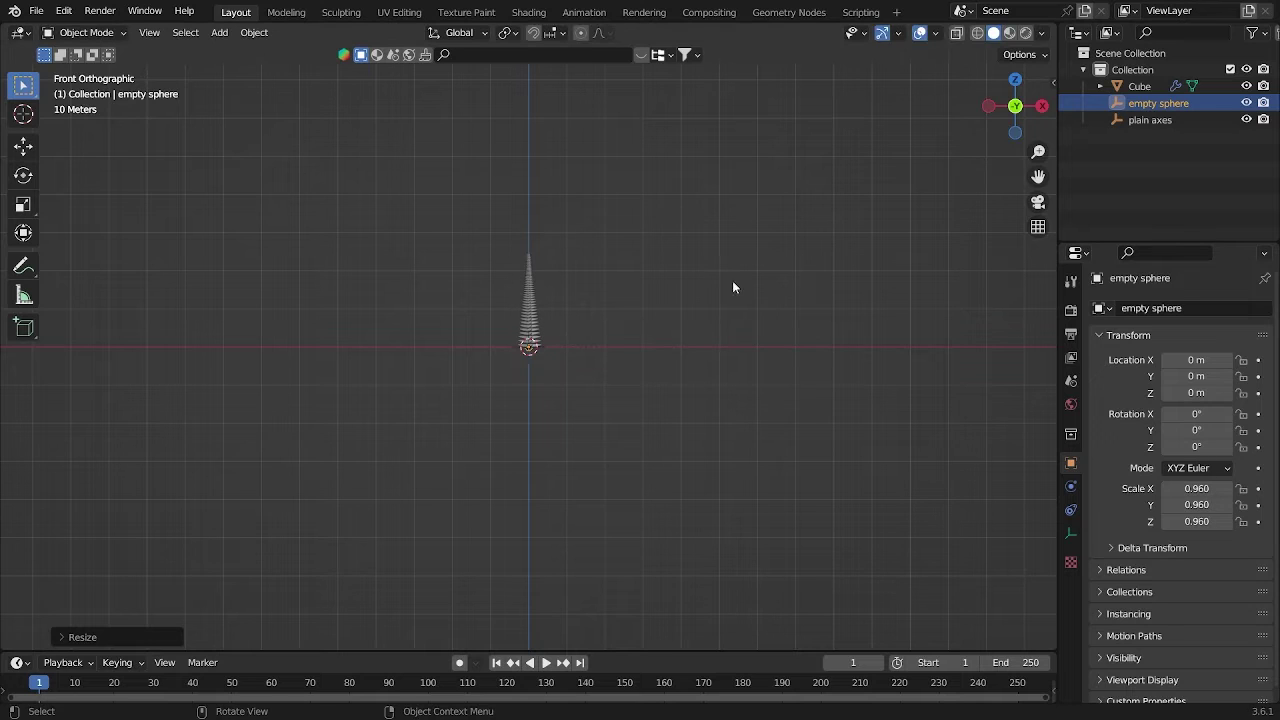
Rotate the empty sphere to 12° on Z so the stacked stars twist around the axis, and save the file
click(529, 262)
key(grave)
click(760, 528)
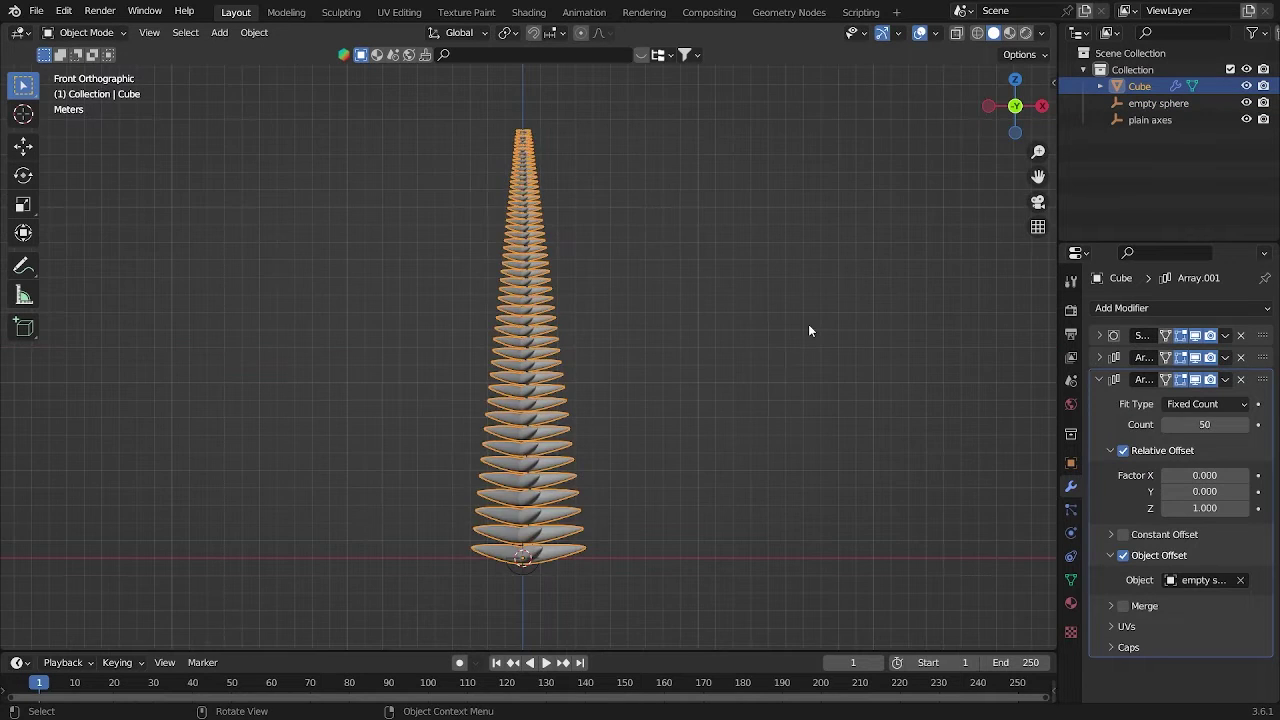
middle_drag(808, 331, 770, 374)
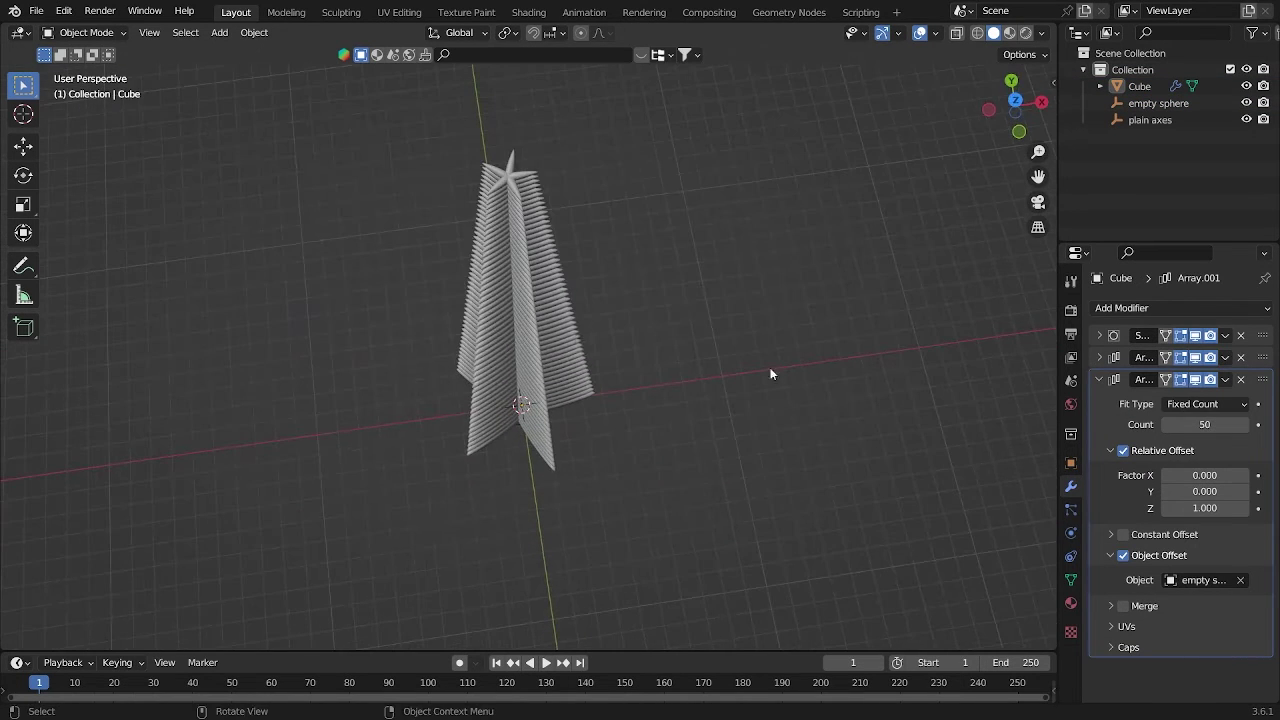
click(540, 317)
click(1165, 103)
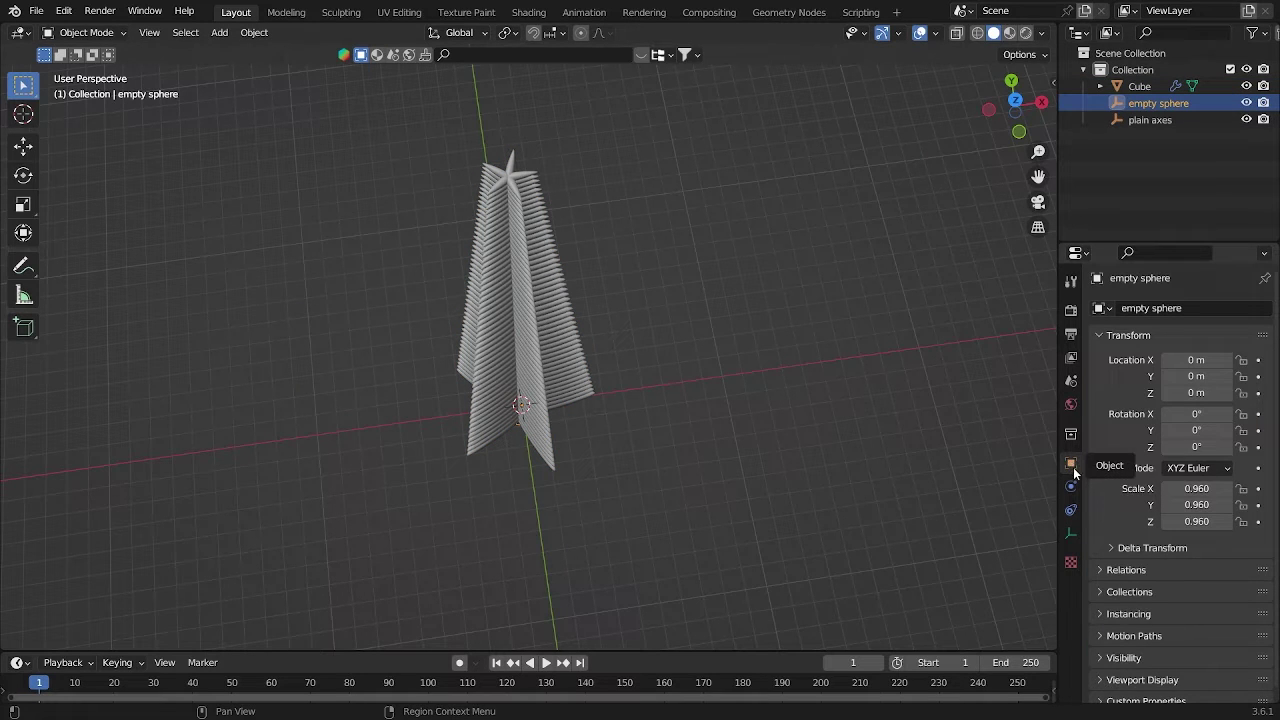
key(KP_7)
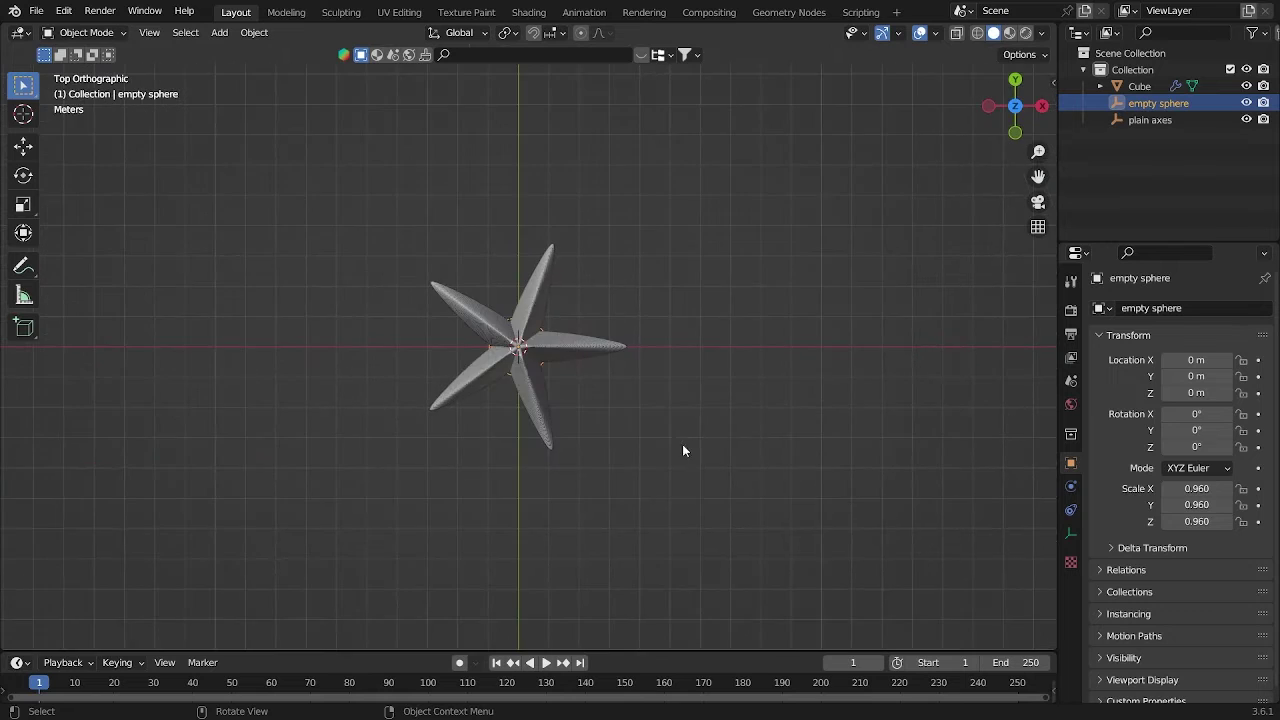
scroll(683, 451, up, 4)
drag(1197, 446, 1228, 446)
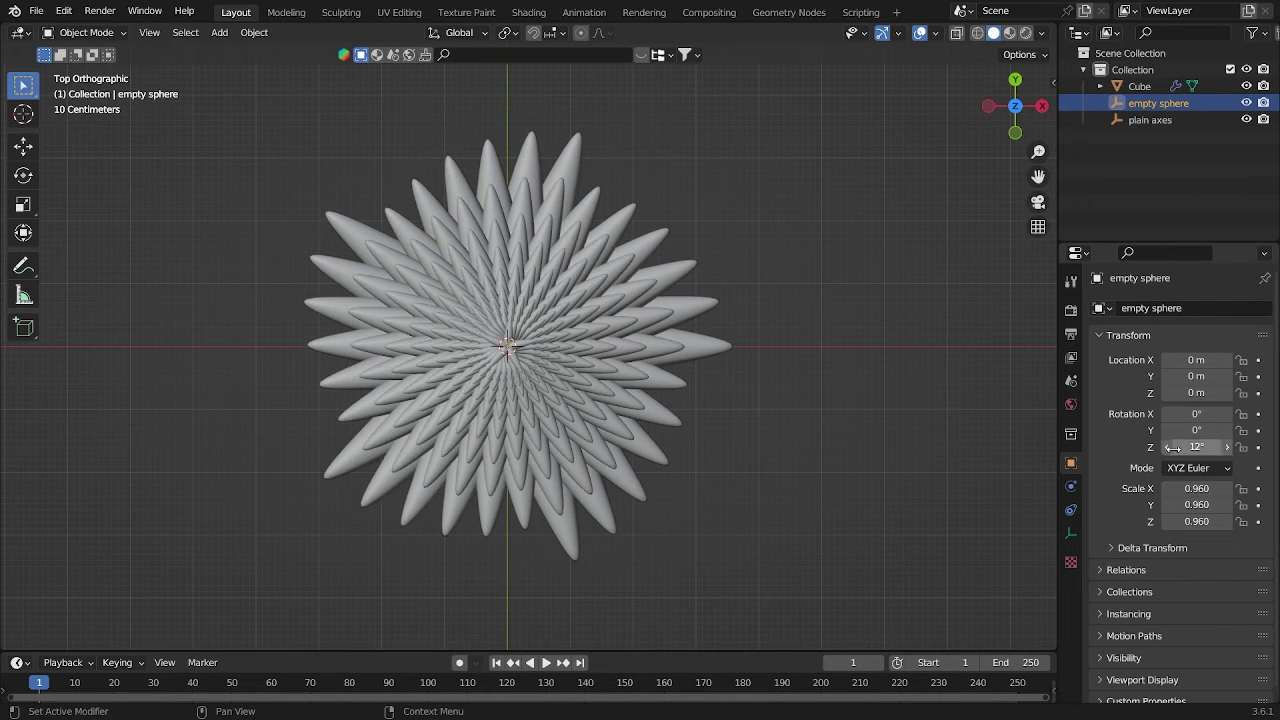
click(832, 343)
key(ctrl+s)
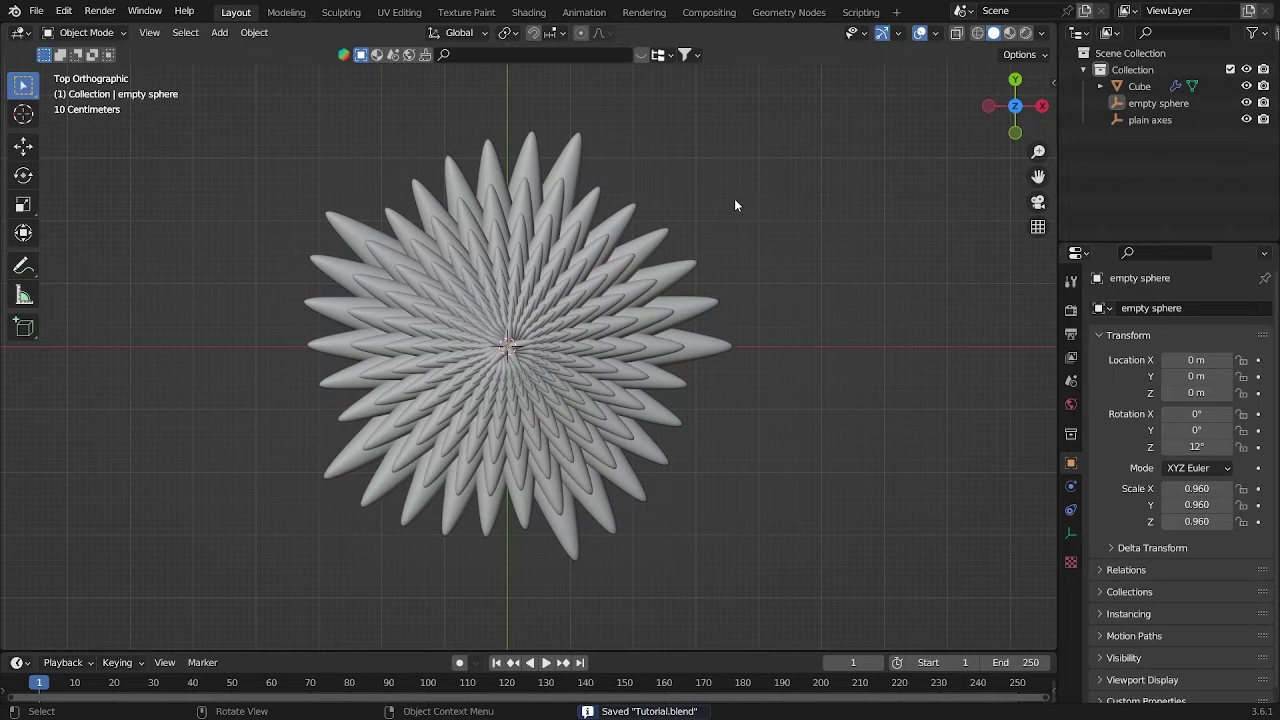
scroll(734, 198, down, 5)
middle_drag(734, 198, 734, 188)
key(grave)
click(734, 116)
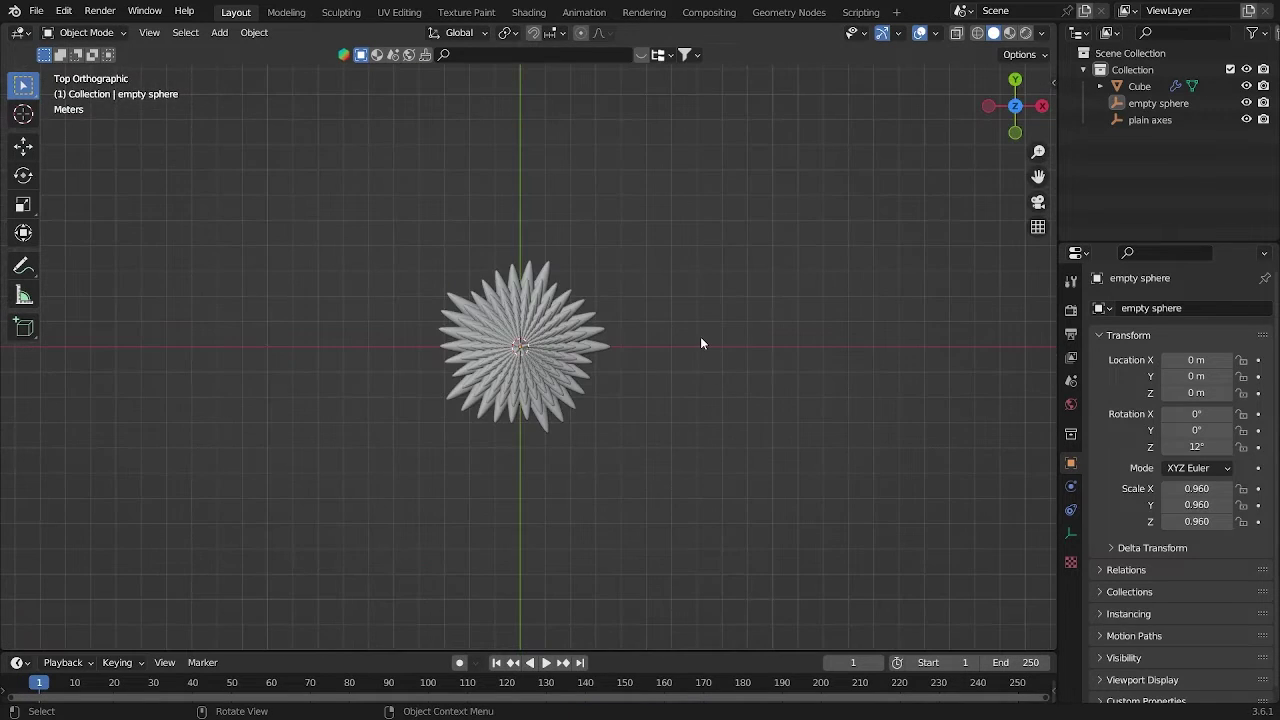
Add a camera and align it to the current top view of the spiky form
key(shift+a)
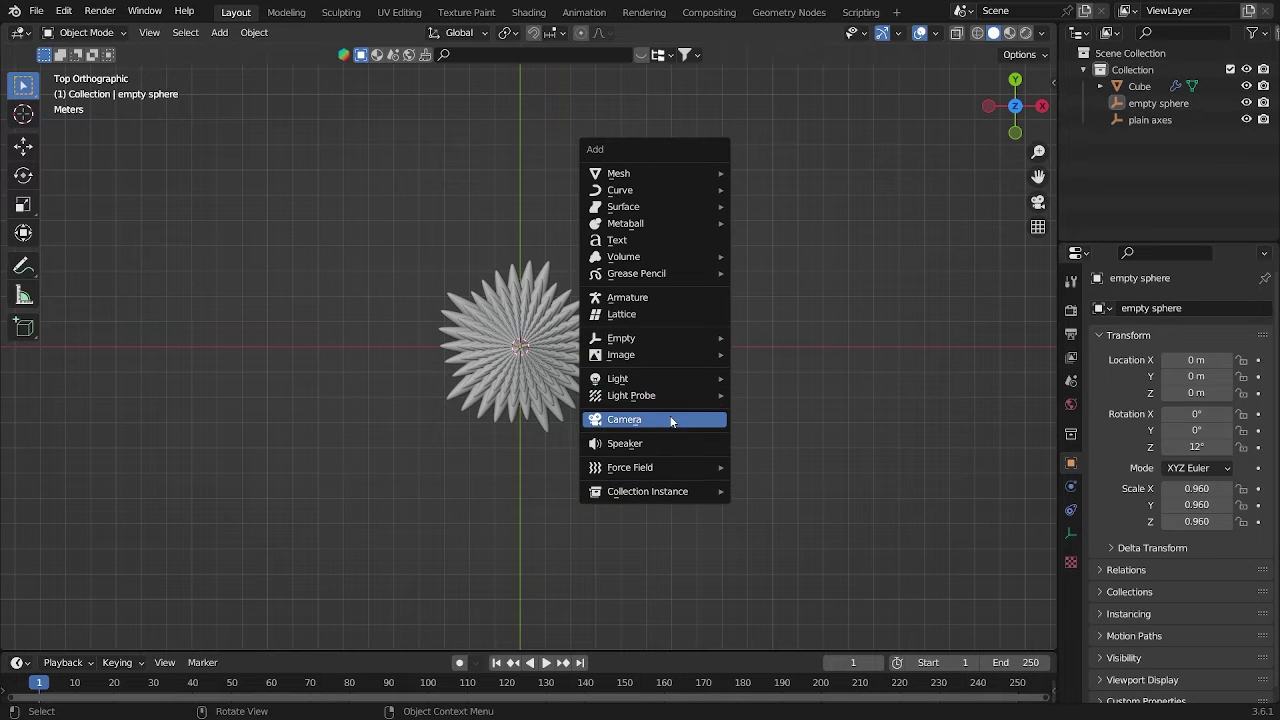
click(640, 417)
key(ctrl+alt+KP_0)
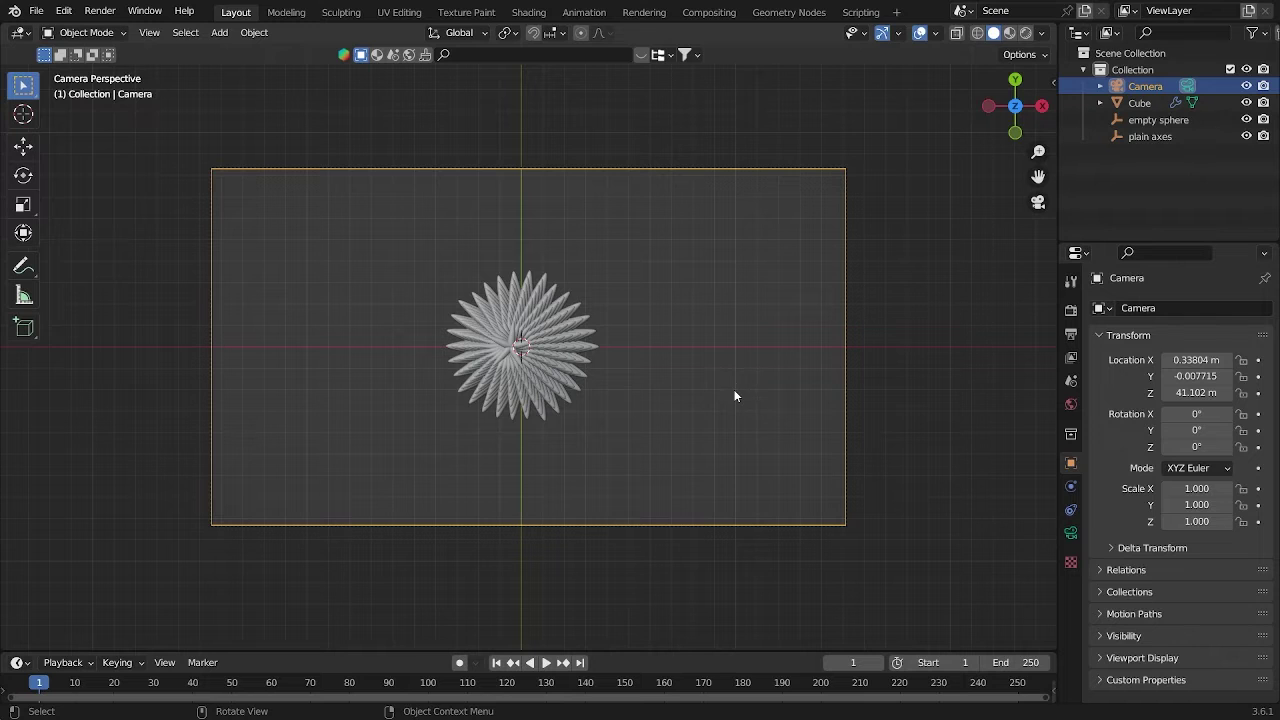
Set the camera's focal length to 150 mm
click(1071, 533)
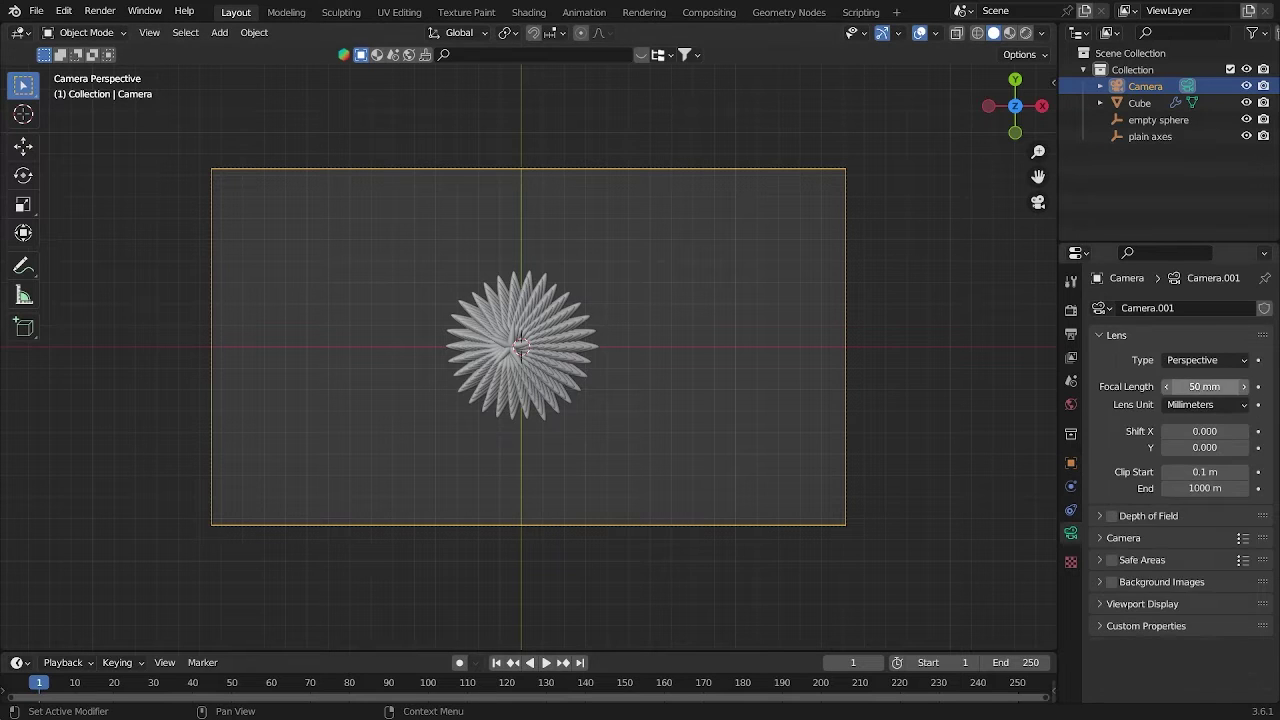
mouse_move(1205, 386)
mouse_down()
mouse_move(1276, 386)
mouse_move(1222, 386)
mouse_up()
click(1197, 388)
text(1)
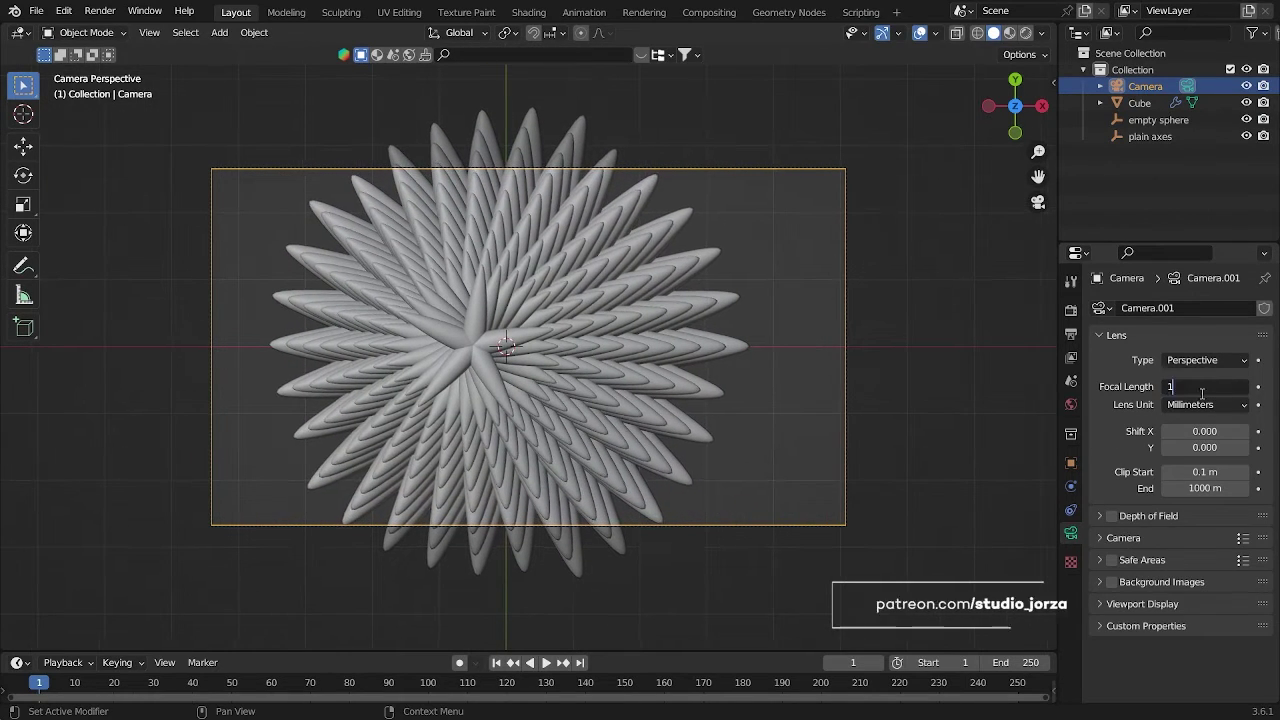
text(50)
key(Return)
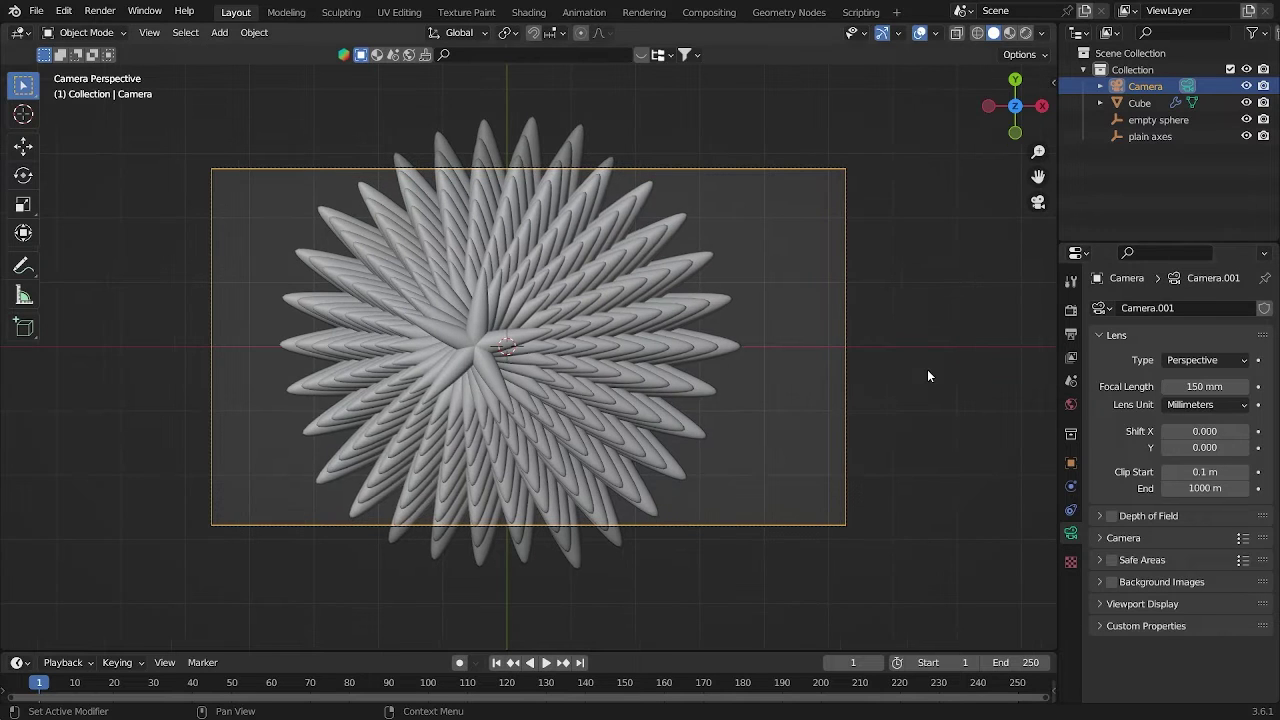
Examine the spiky form and the camera's position above it in top view, from far away and close up
click(763, 299)
drag(804, 296, 854, 355)
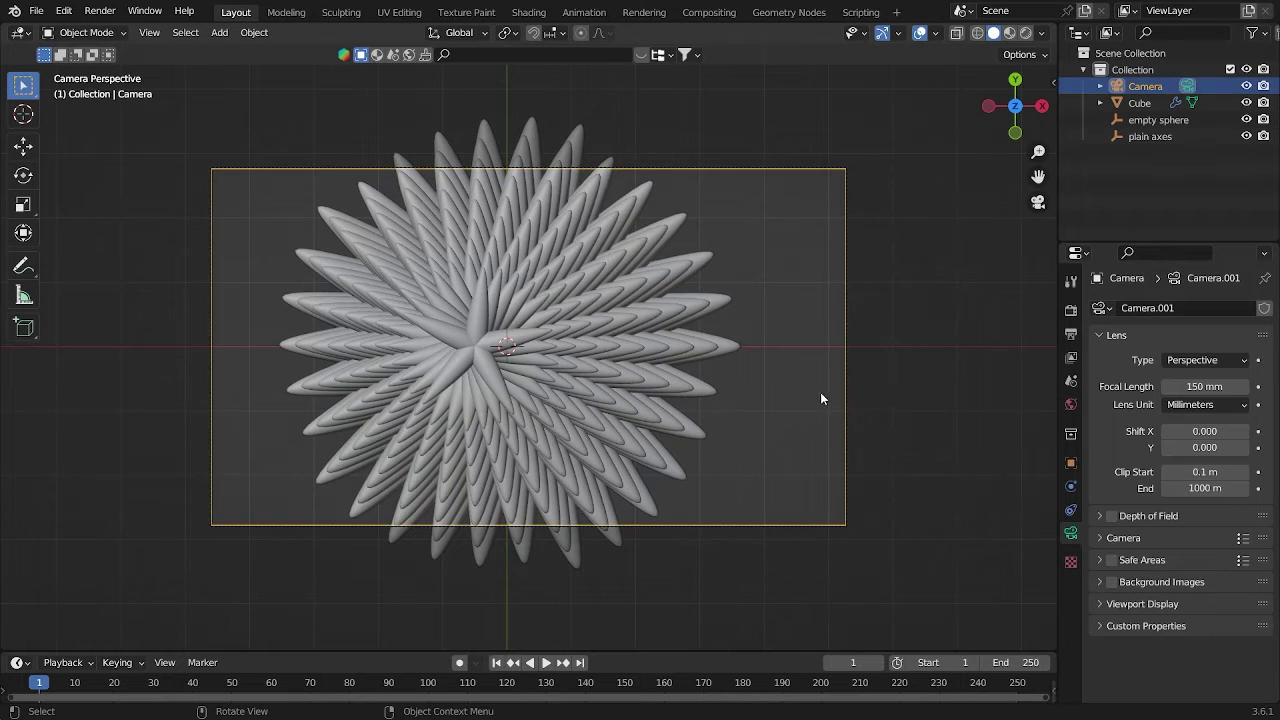
scroll(820, 392, down, 4)
click(513, 366)
key(KP_7)
scroll(738, 488, down, 4)
scroll(577, 376, up, 8)
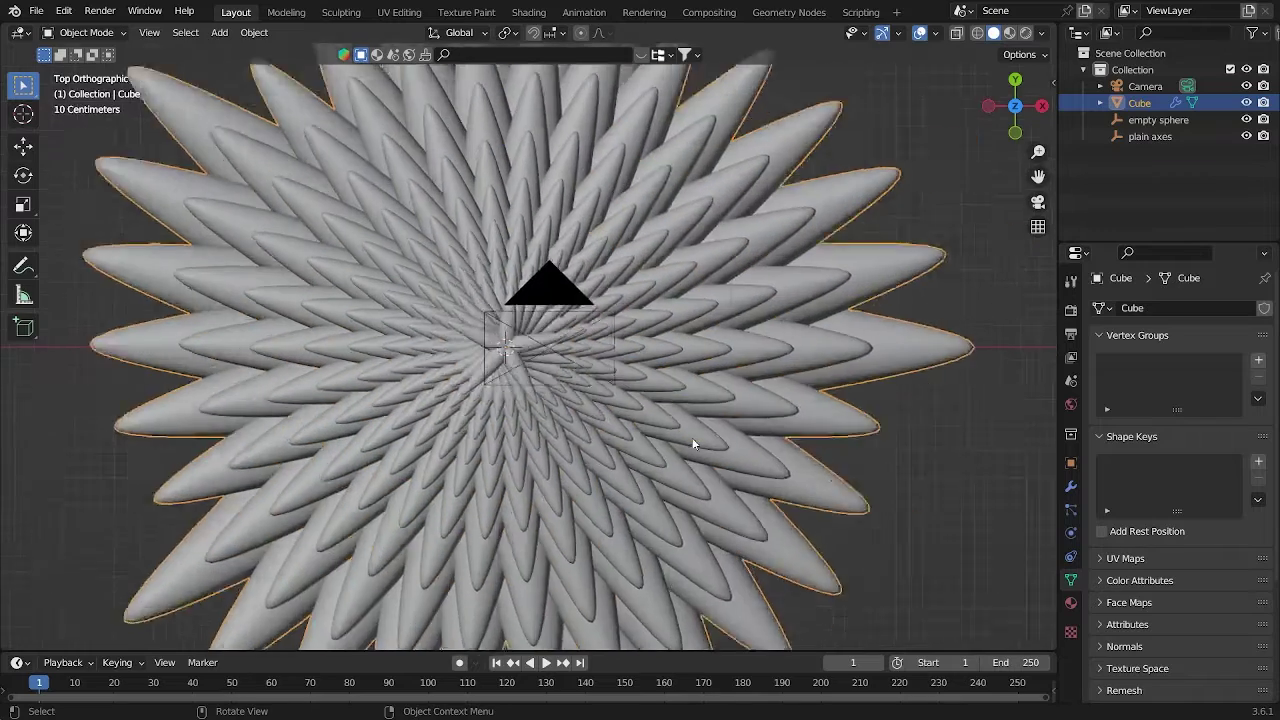
scroll(489, 358, down, 5)
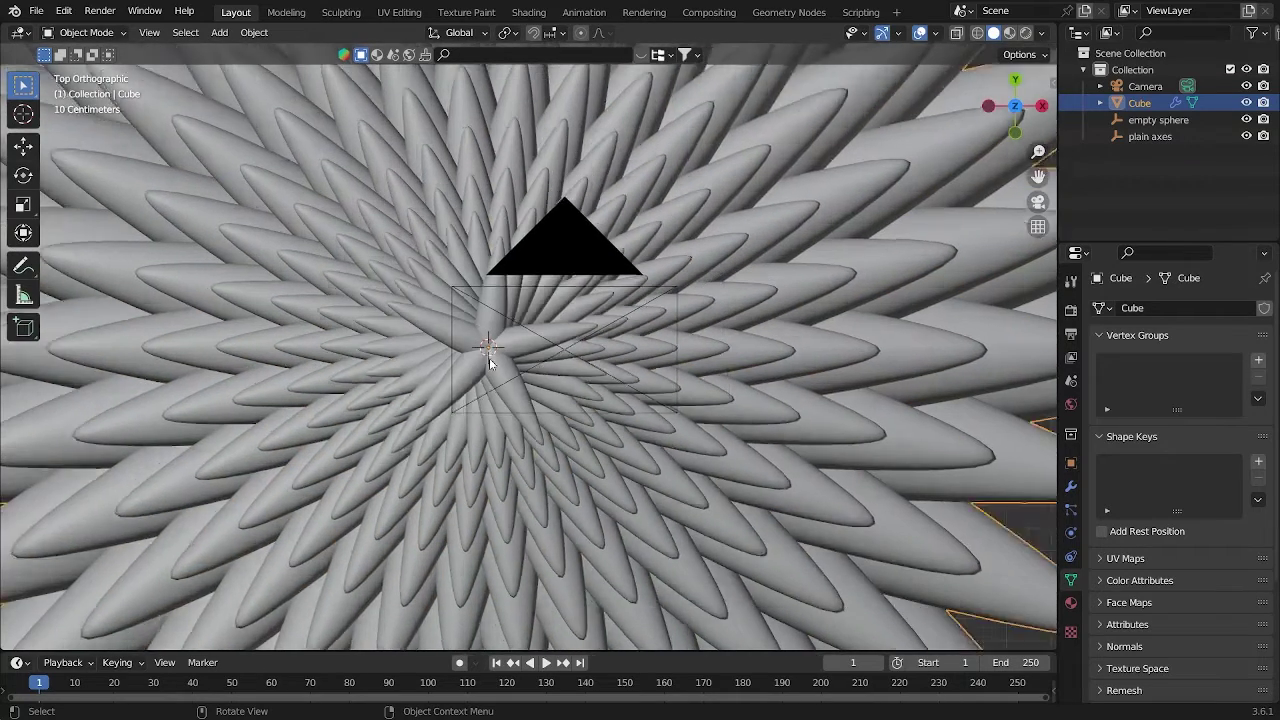
Reposition the camera above the form so the stacked stars are centred in its frame
key(KP_0)
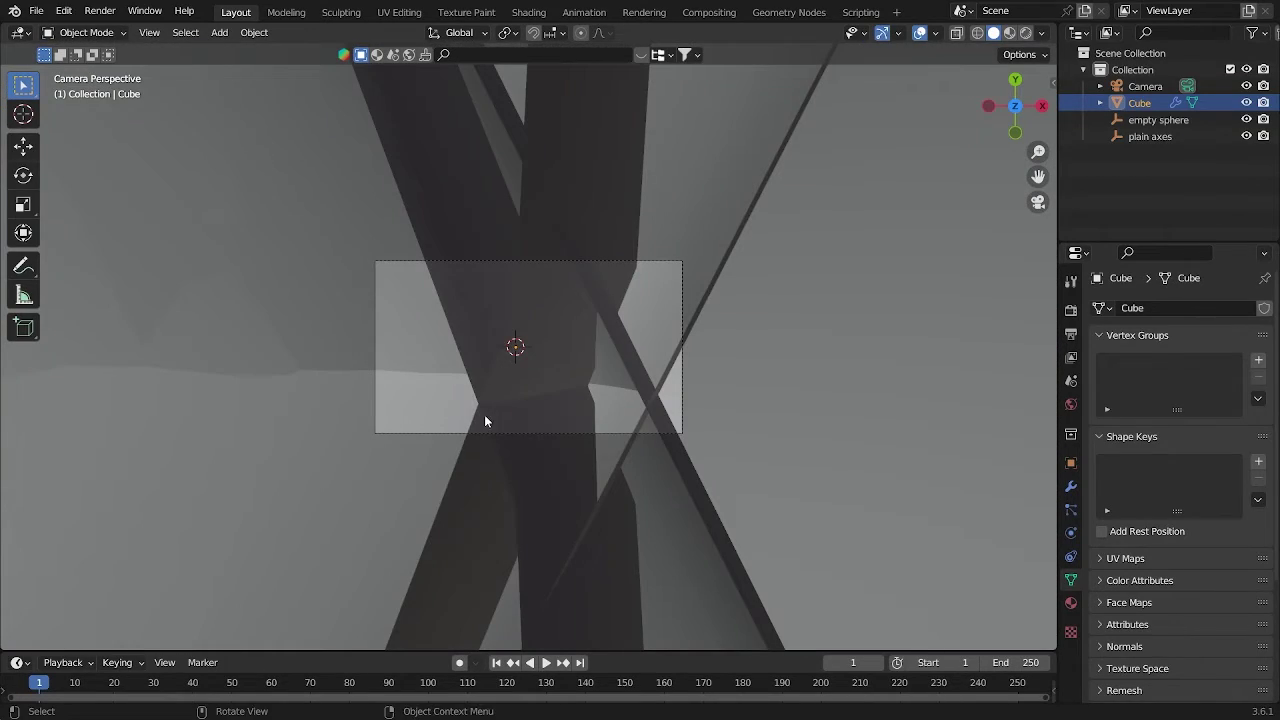
key(n)
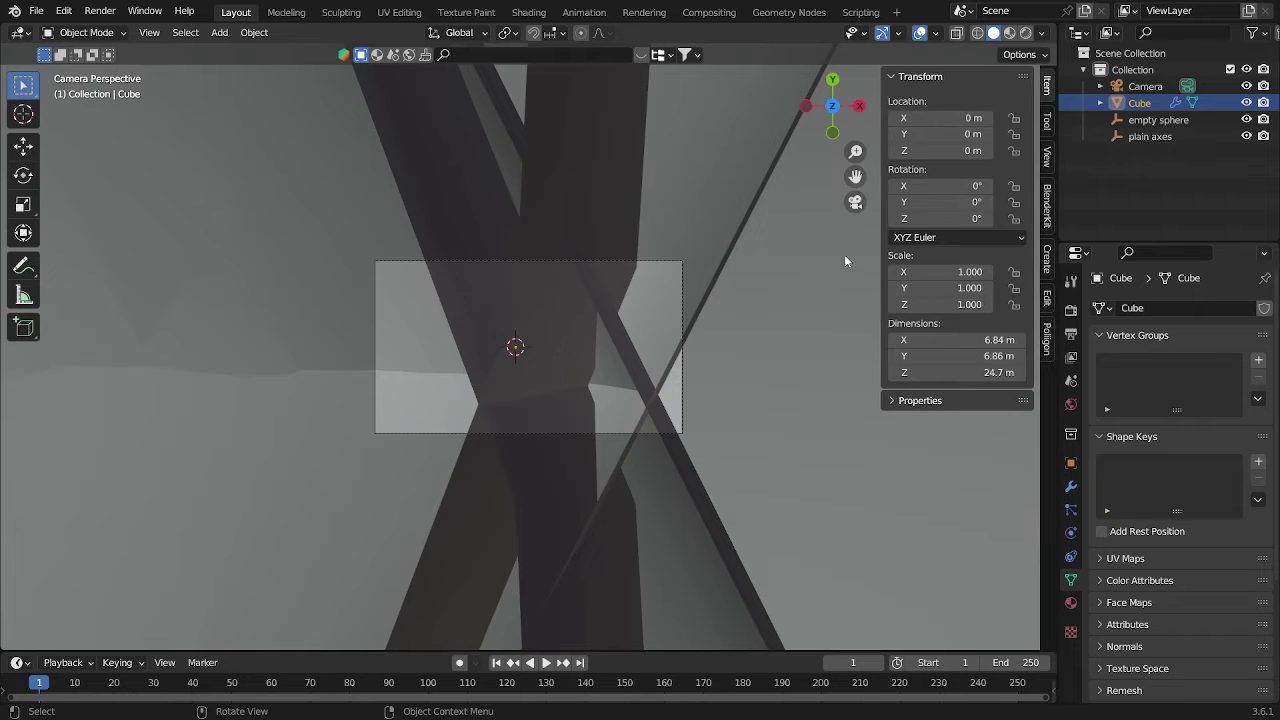
click(1044, 162)
click(975, 287)
scroll(519, 245, down, 5)
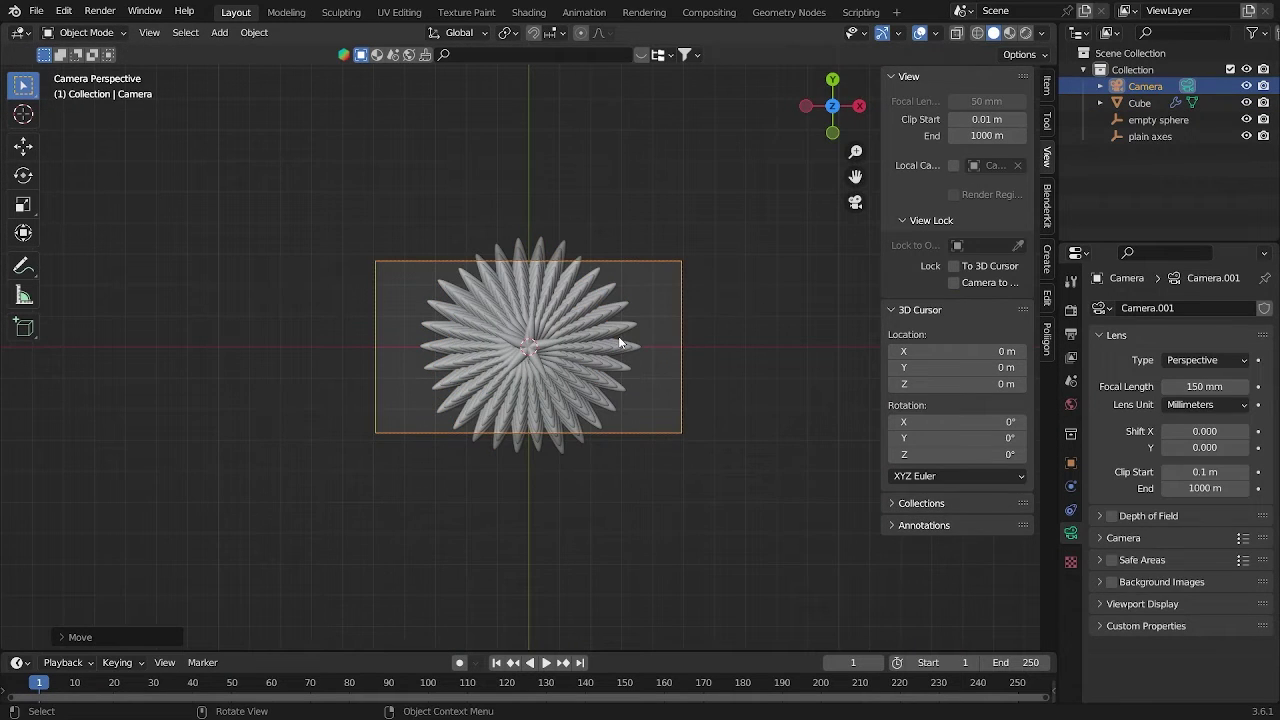
Raise the camera along the Z axis by about 3.3 m above the tip of the form
key(n)
middle_drag(620, 340, 613, 284)
key(g)
key(z)
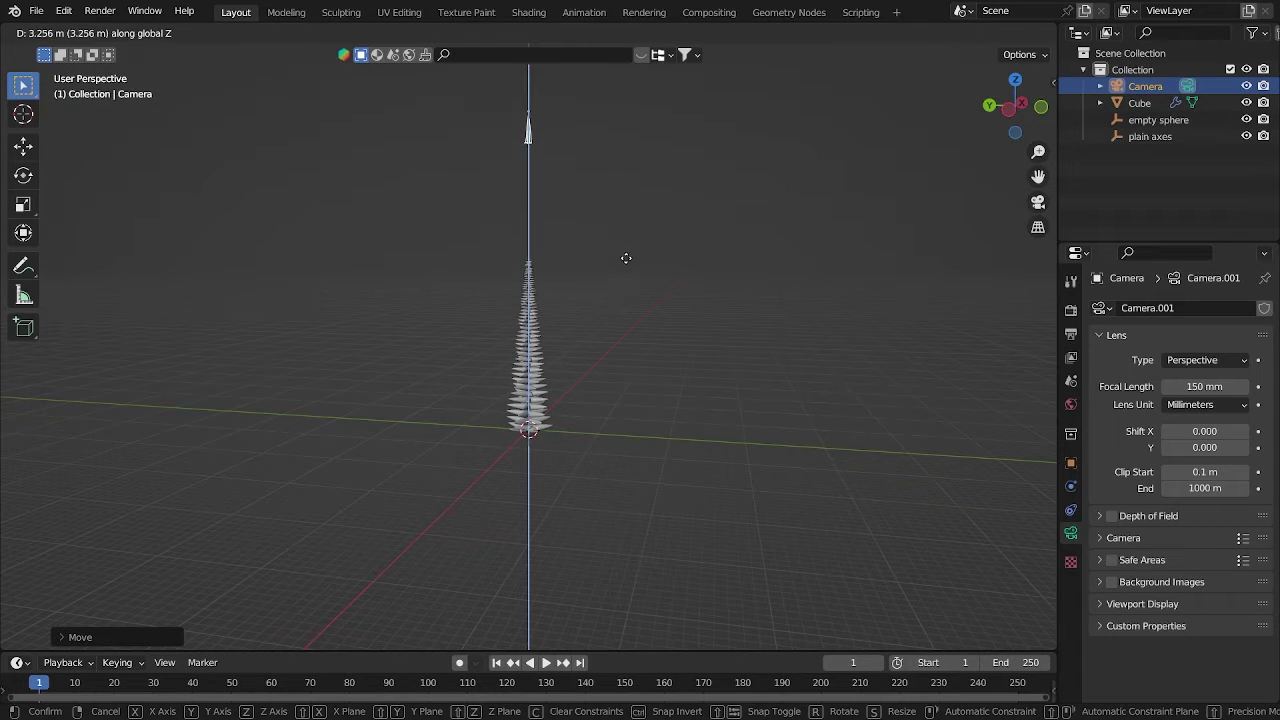
click(626, 257)
Scale the empty sphere down to about 0.943 and check the stronger taper through the camera
scroll(700, 270, up, 1)
click(1176, 120)
scroll(828, 423, up, 1)
key(s)
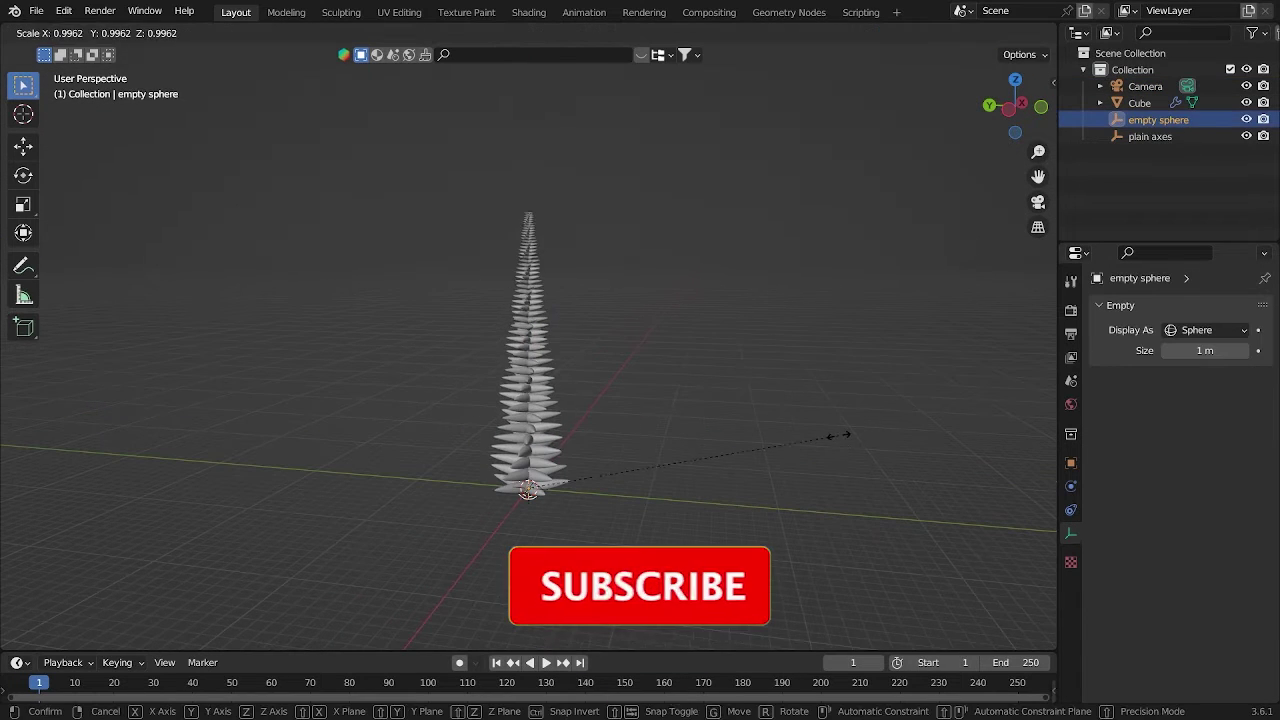
click(833, 435)
key(KP_0)
scroll(656, 519, up, 8)
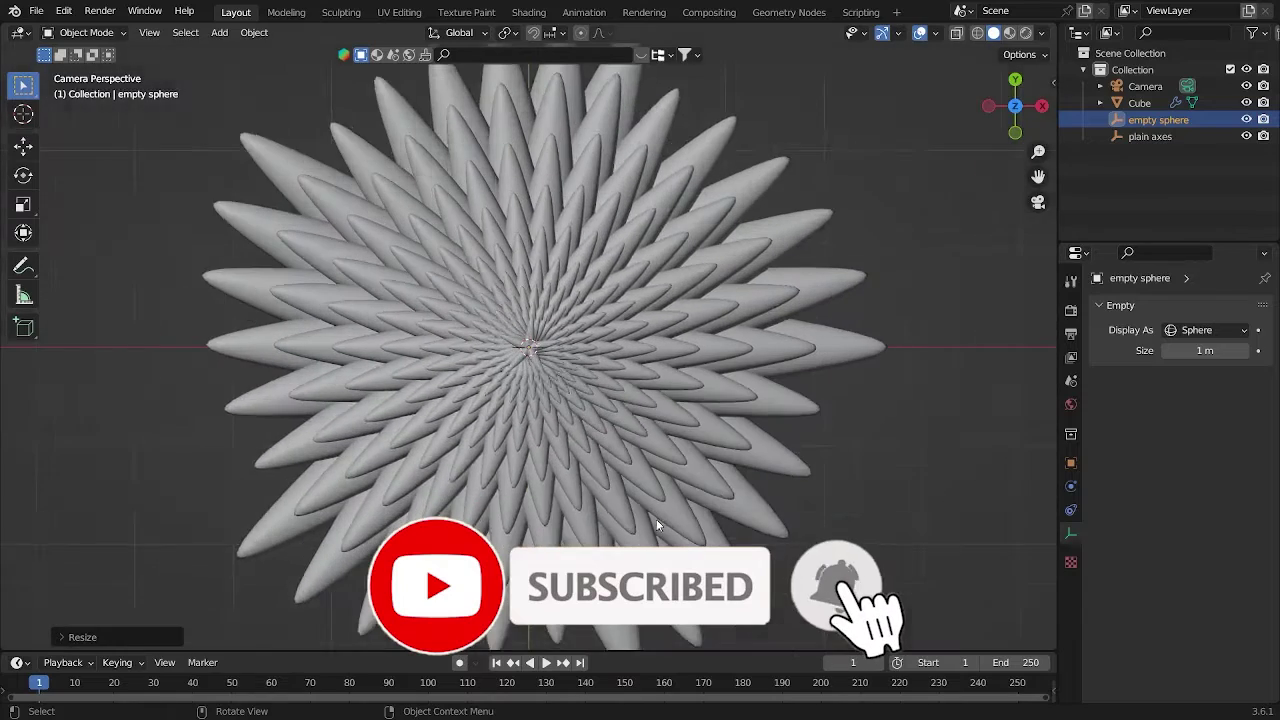
scroll(652, 499, down, 4)
scroll(652, 498, down, 2)
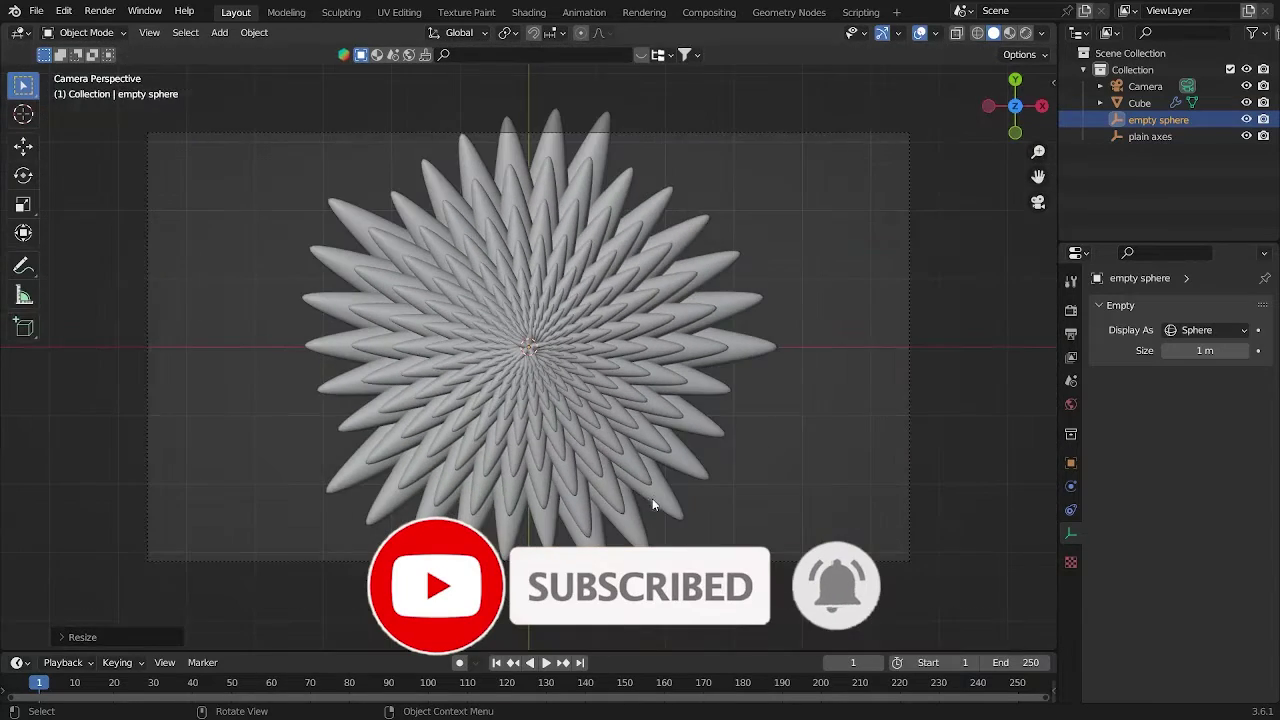
With the camera locked to the view, bring it down to about 23.5 m on Z so the form overfills the frame
click(652, 500)
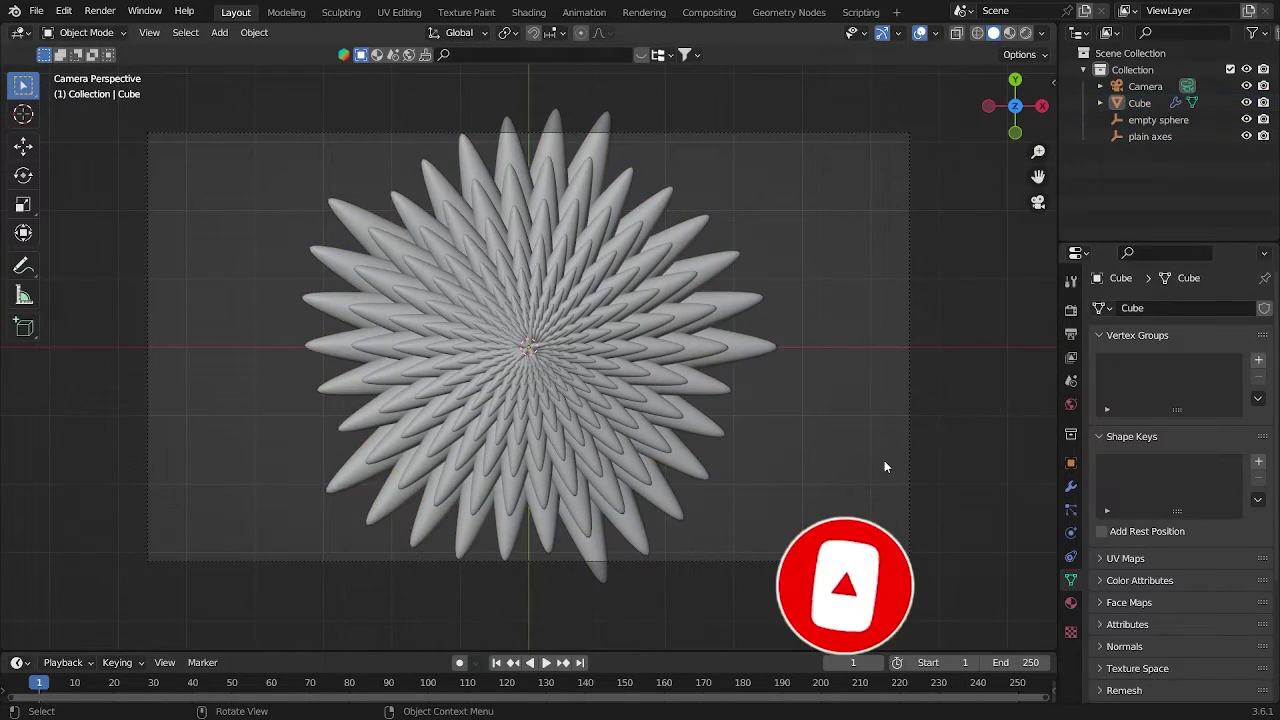
click(908, 456)
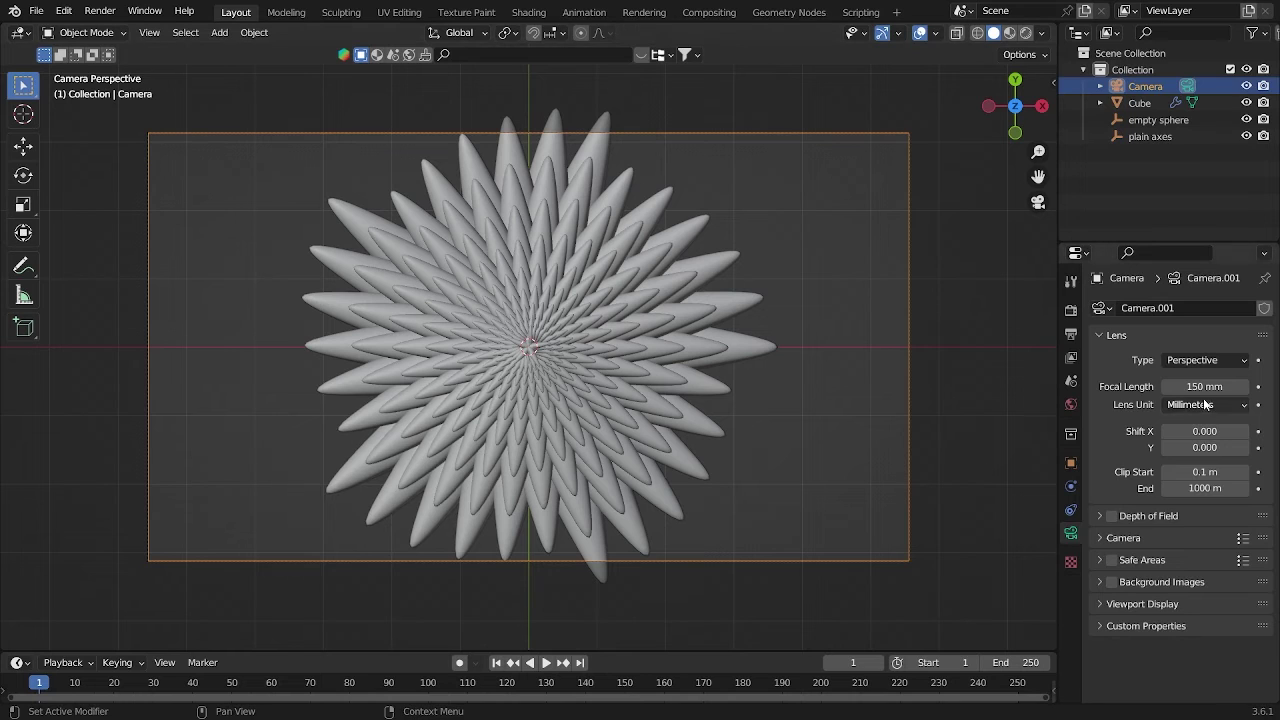
key(n)
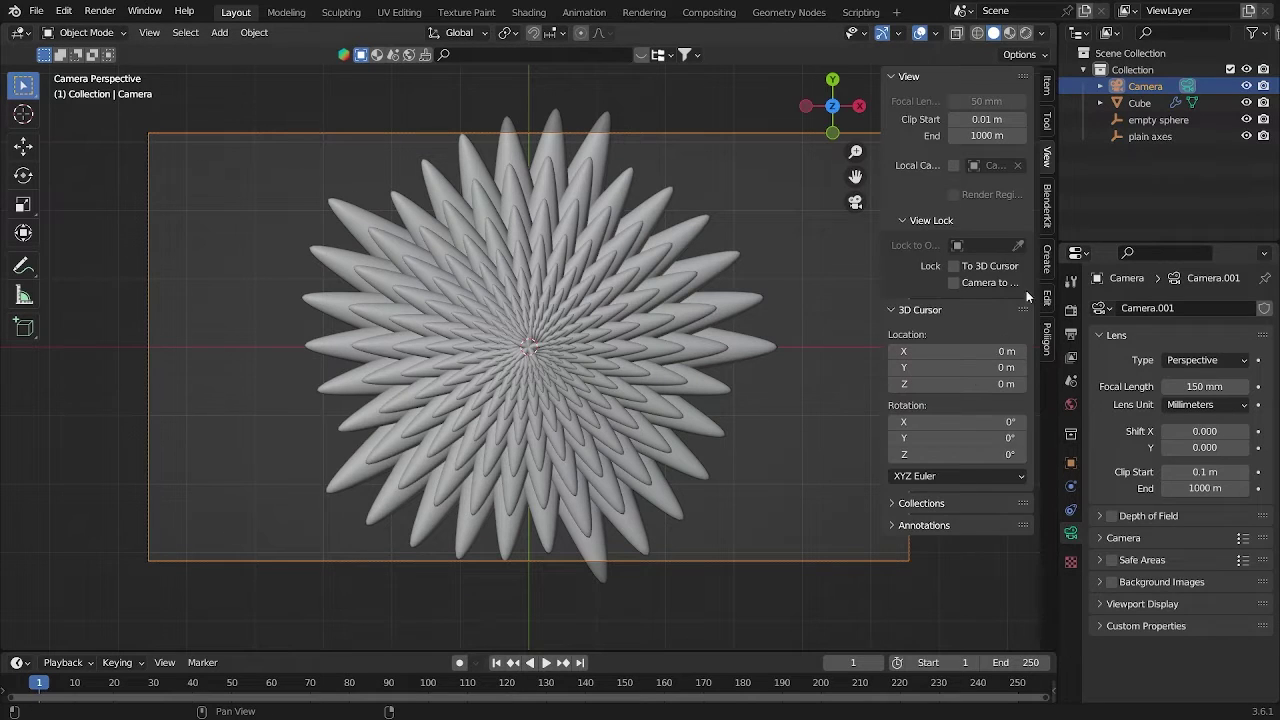
click(983, 284)
scroll(667, 354, up, 8)
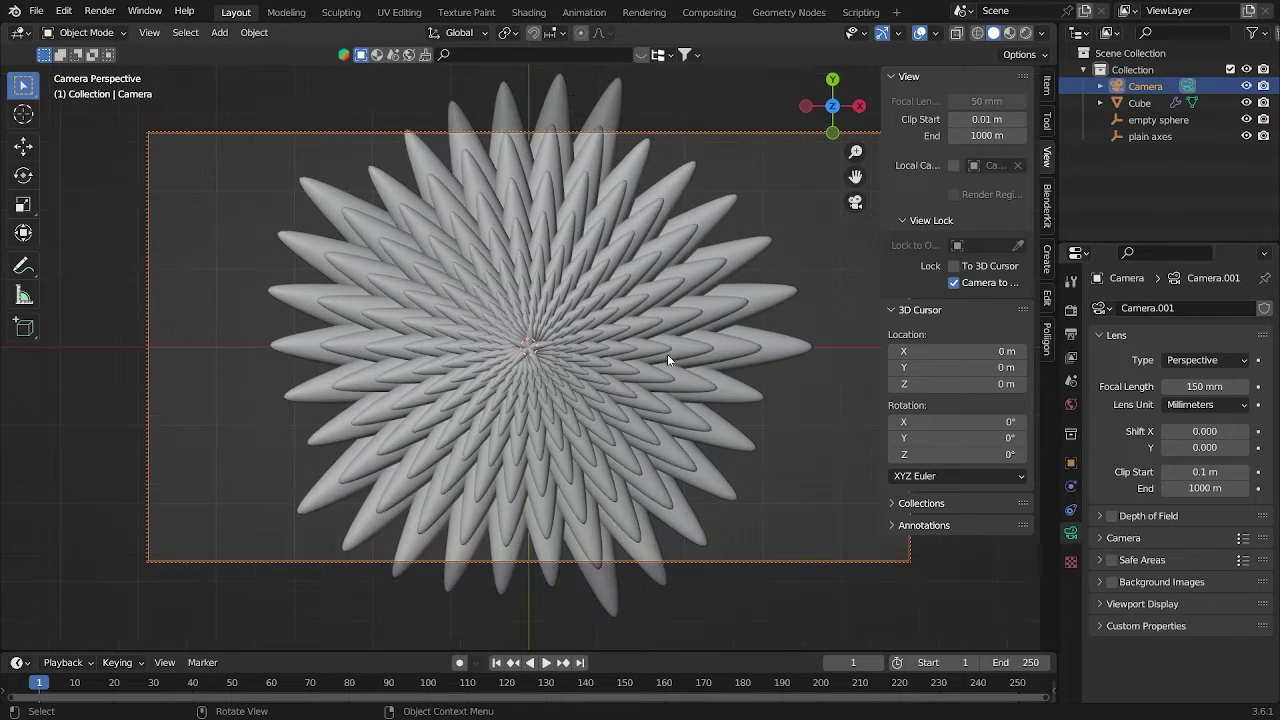
scroll(664, 360, up, 2)
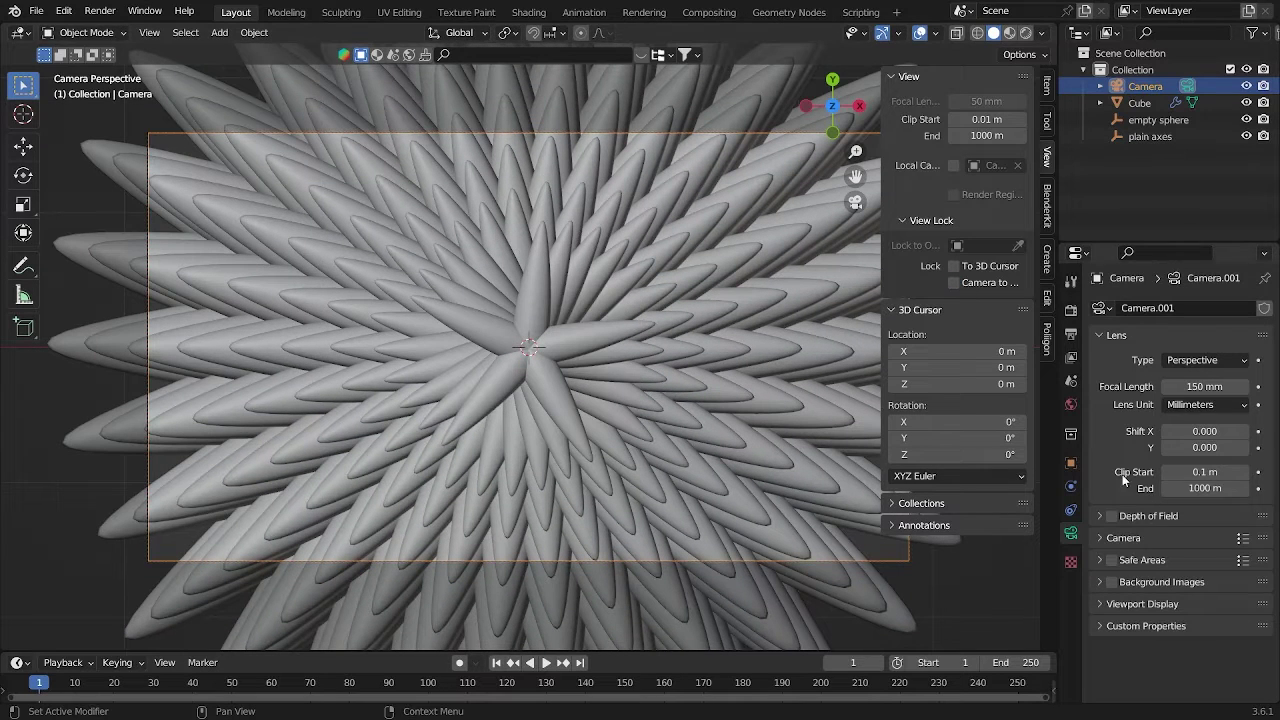
Set the empty sphere's Z rotation to 11° and save the file
click(1070, 464)
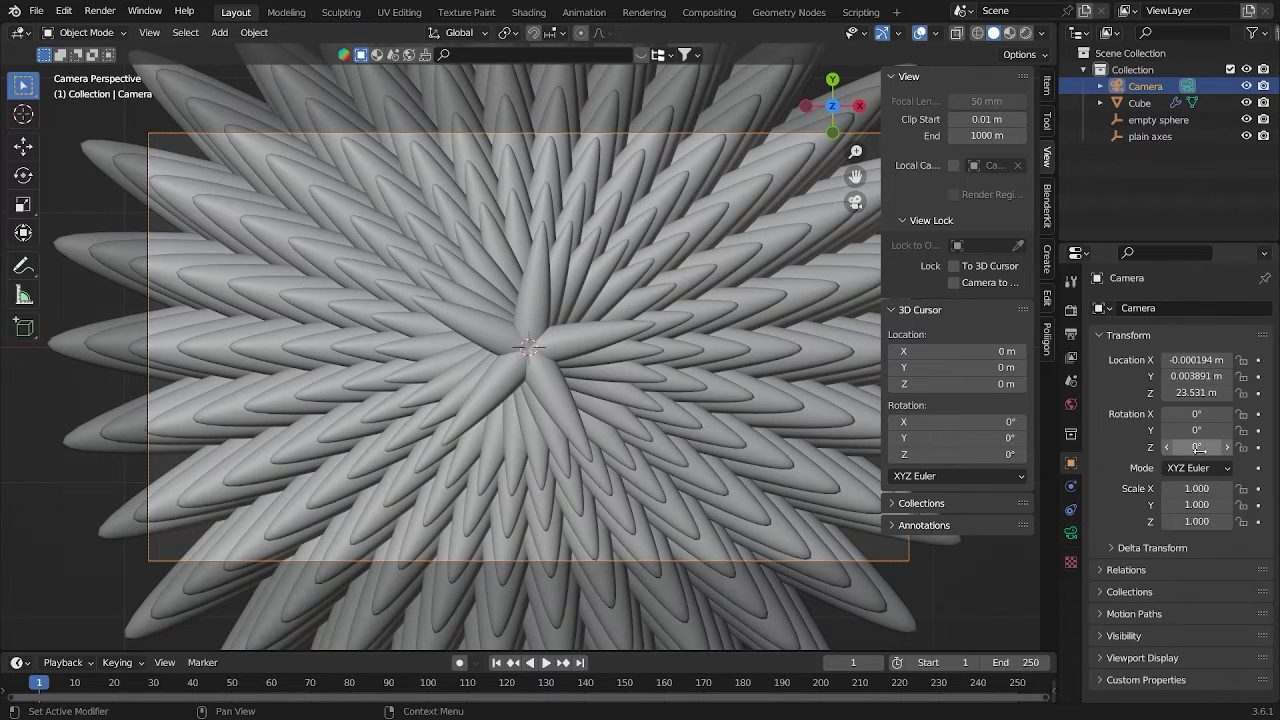
click(1150, 136)
click(1158, 119)
click(1187, 447)
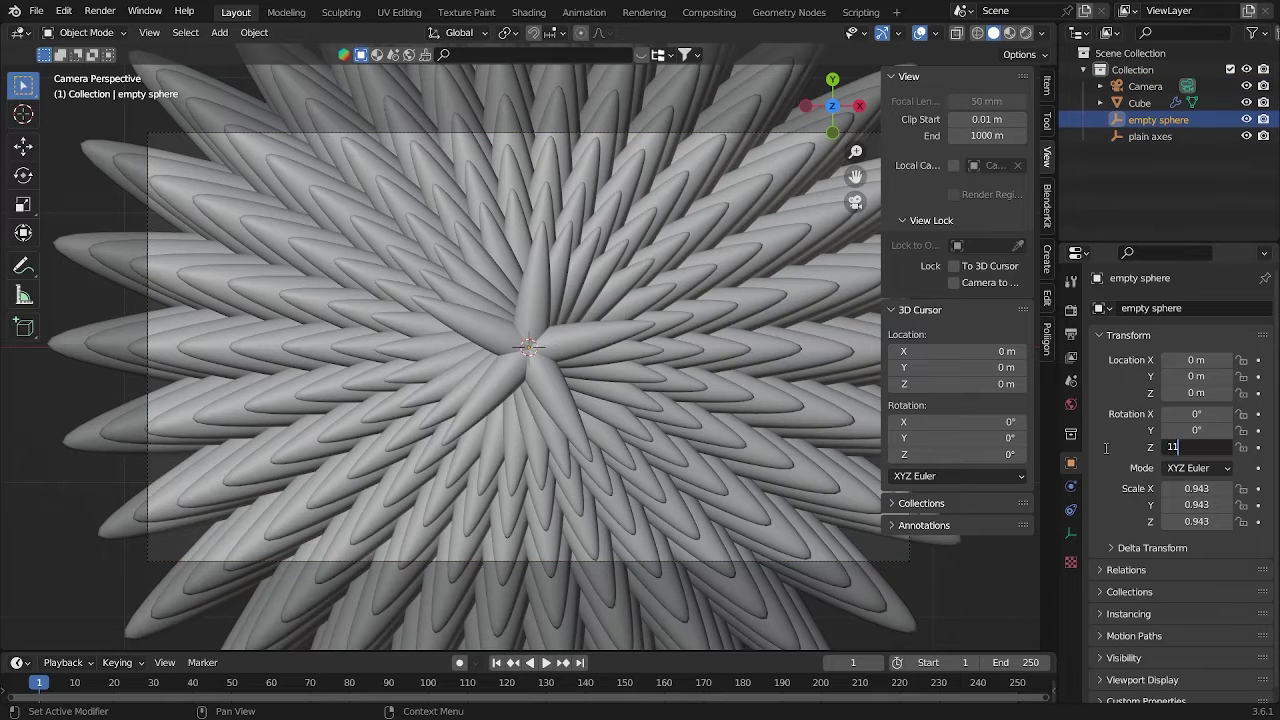
text(11)
key(Return)
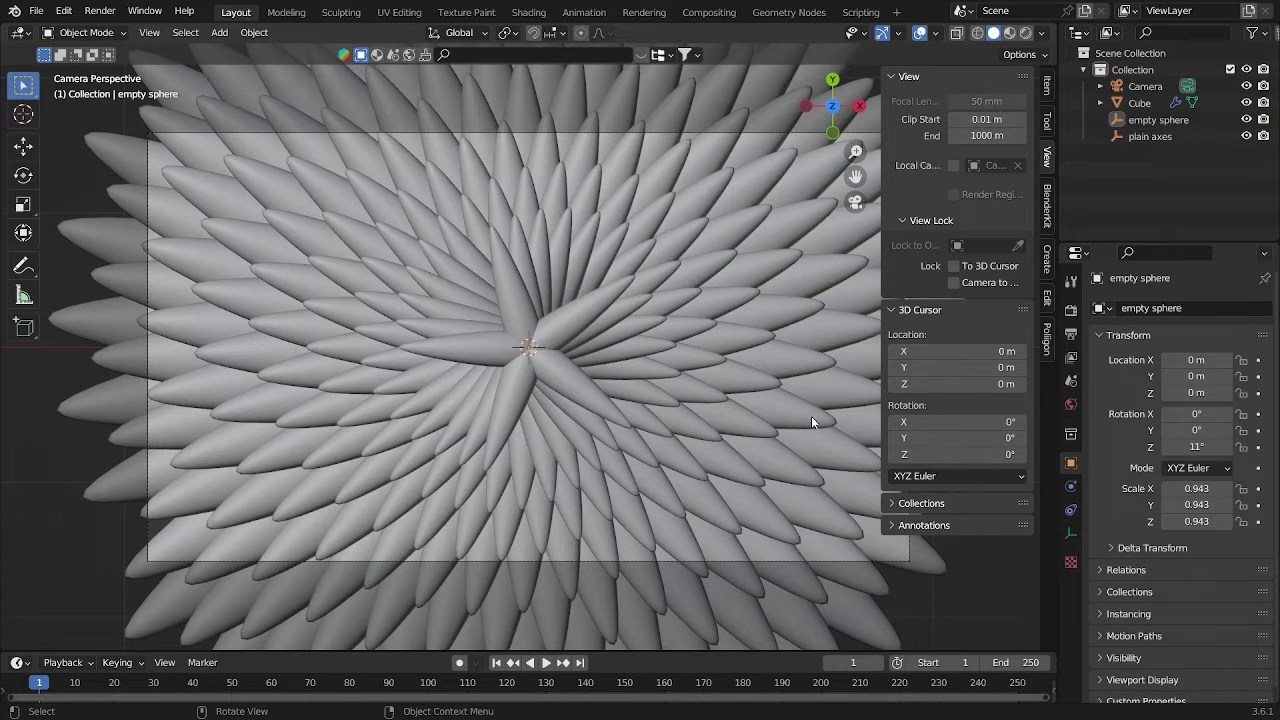
key(n)
key(ctrl+s)
Split the 3D viewport vertically into two side-by-side views of about equal width
scroll(848, 452, down, 5)
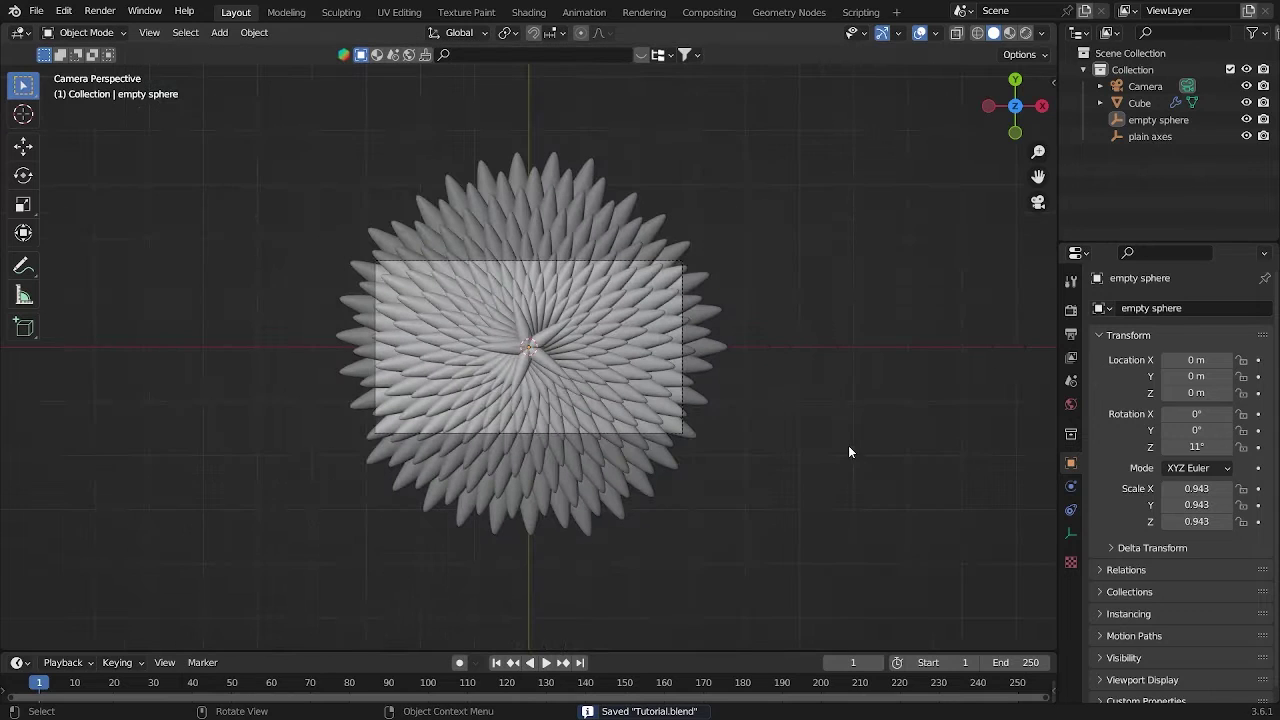
scroll(898, 388, up, 4)
right_click(1058, 410)
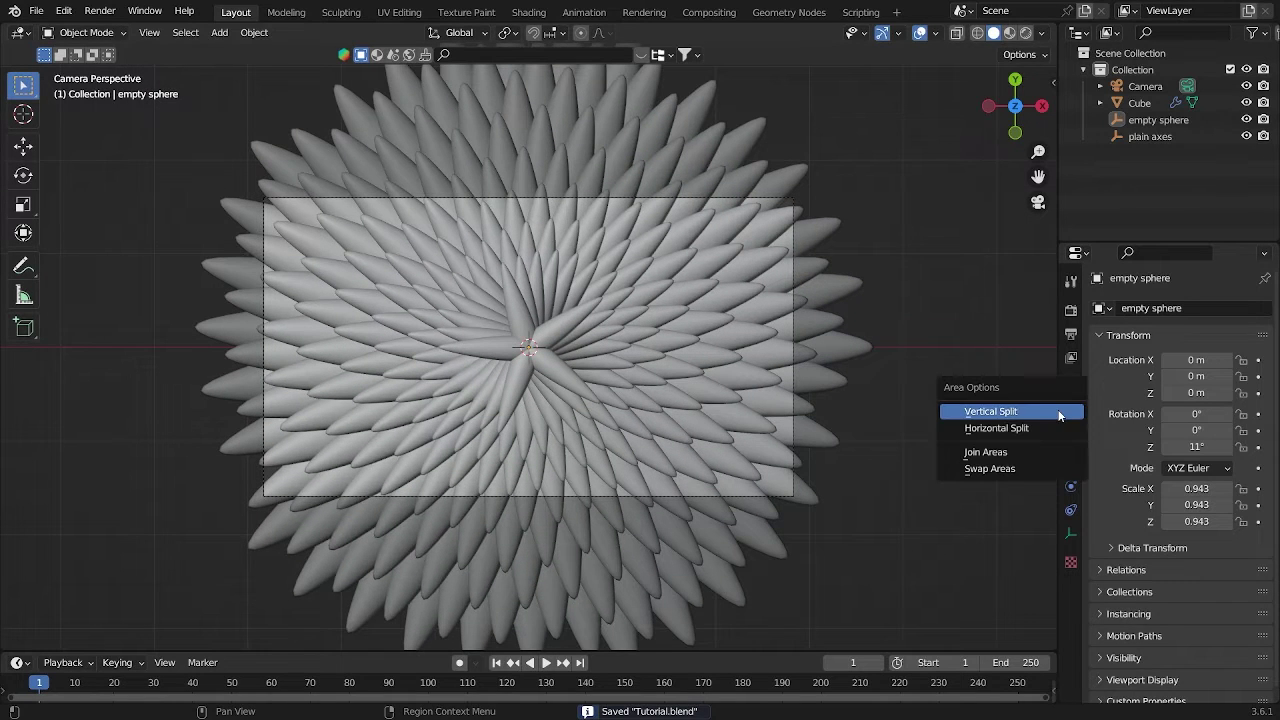
click(1036, 418)
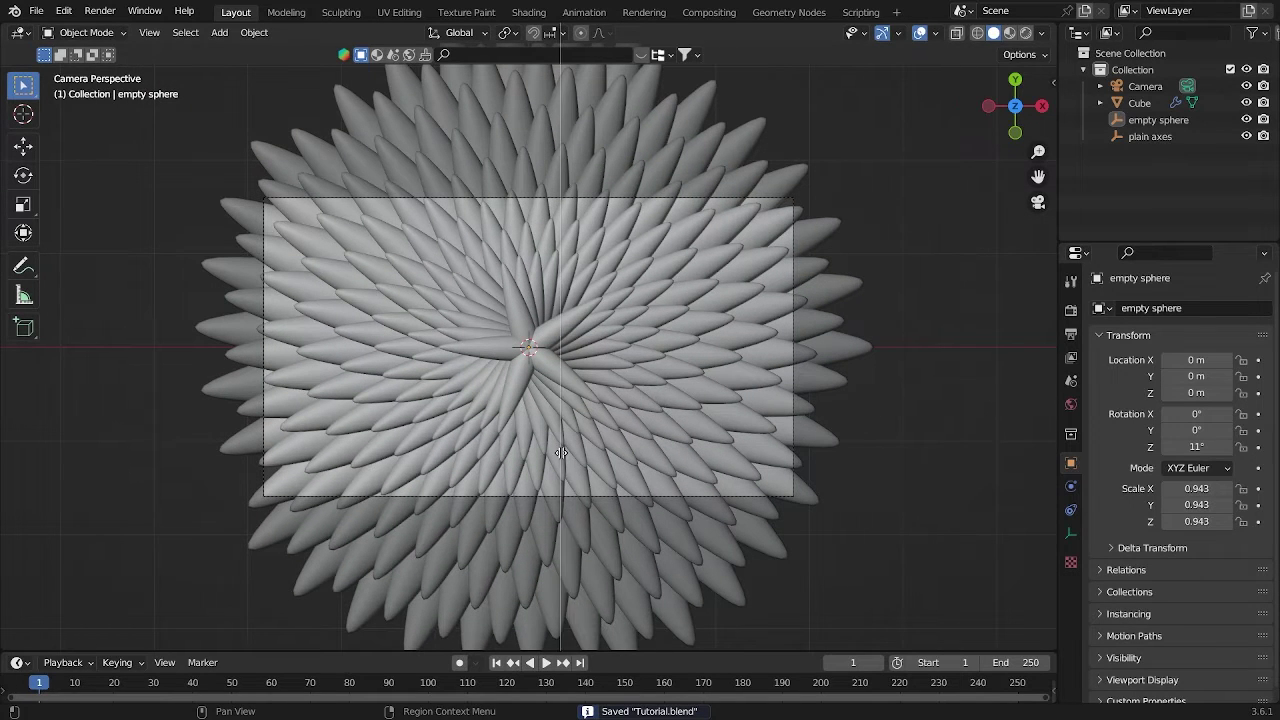
click(562, 440)
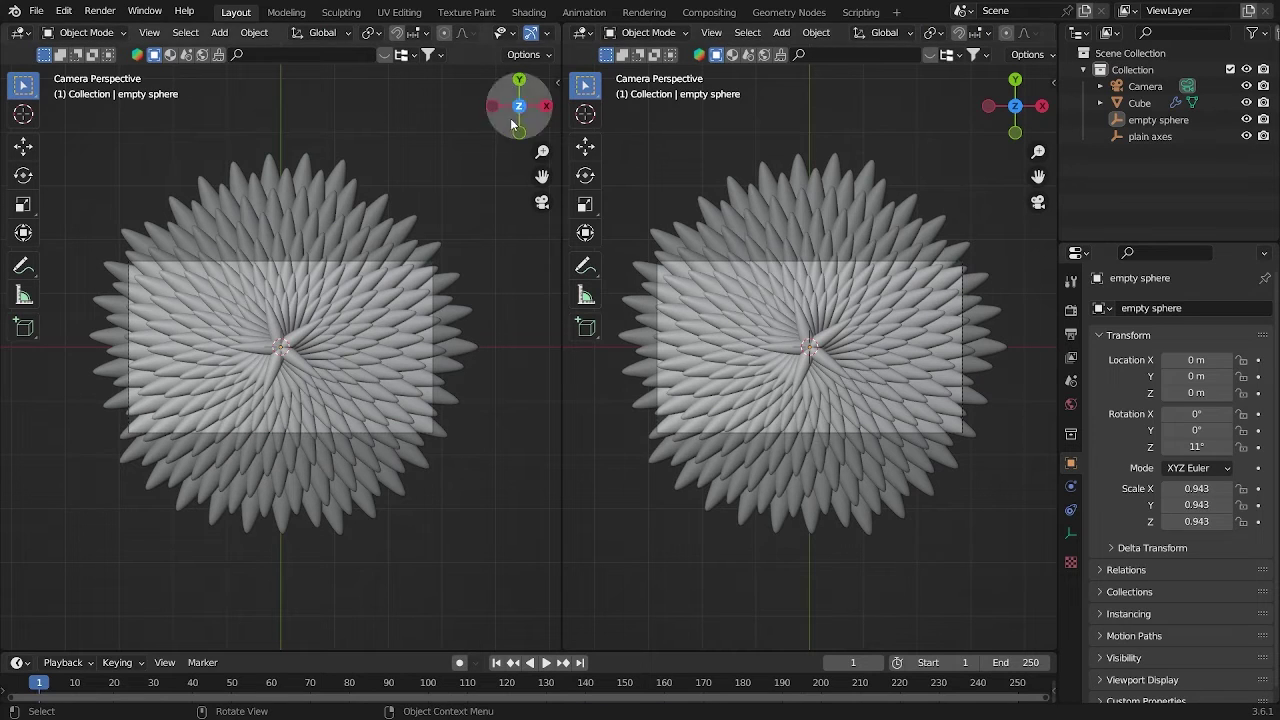
Set the render engine to Cycles with GPU Compute and limit the viewport max samples to 10
click(1070, 313)
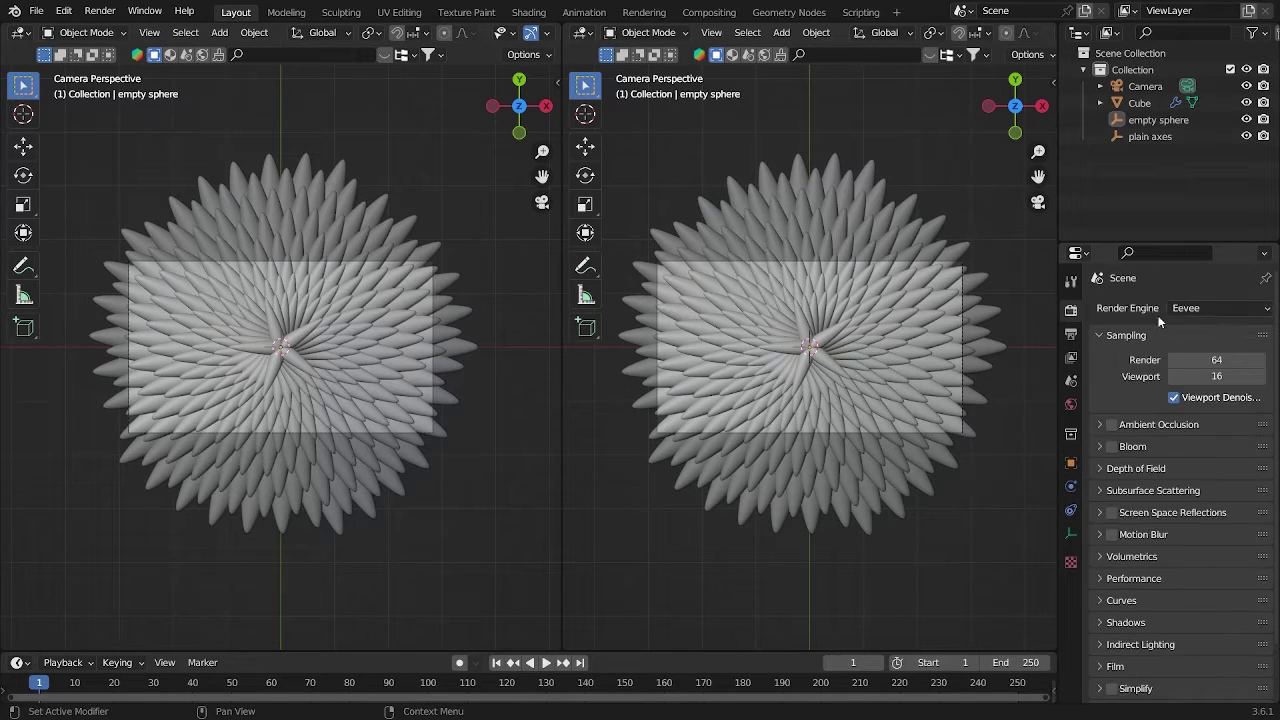
click(1220, 308)
click(1222, 380)
click(1230, 350)
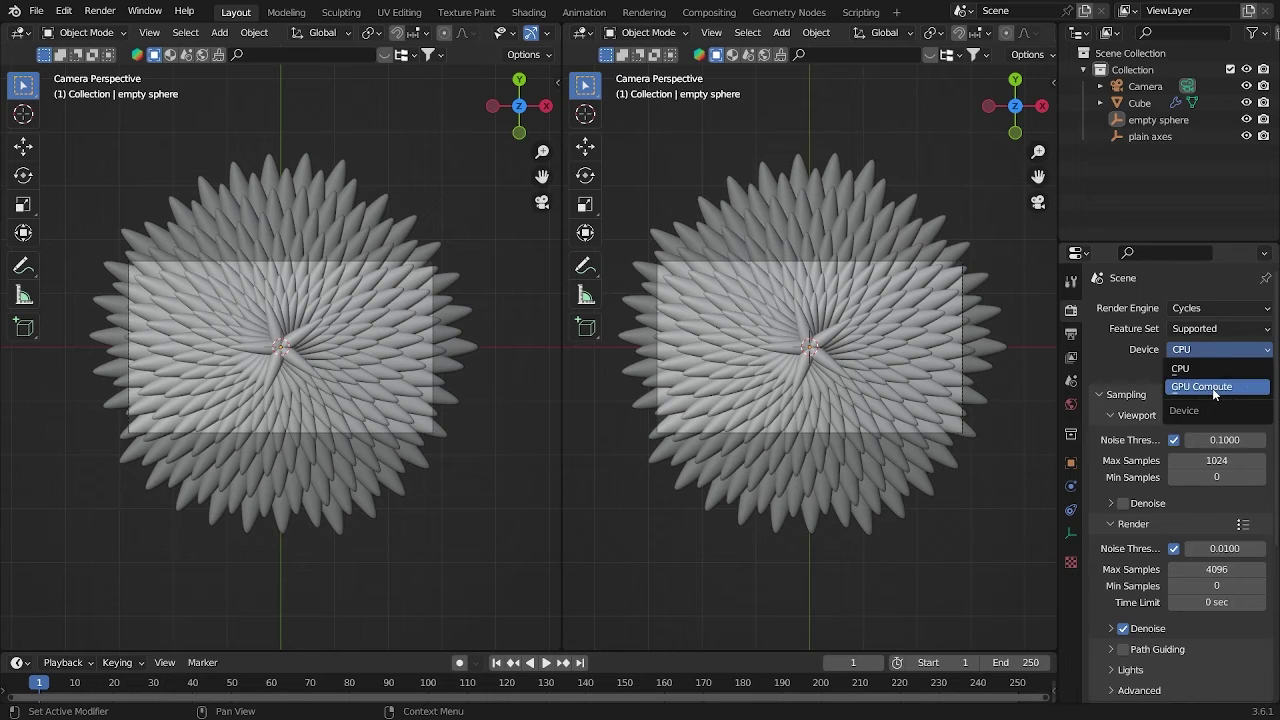
click(1214, 388)
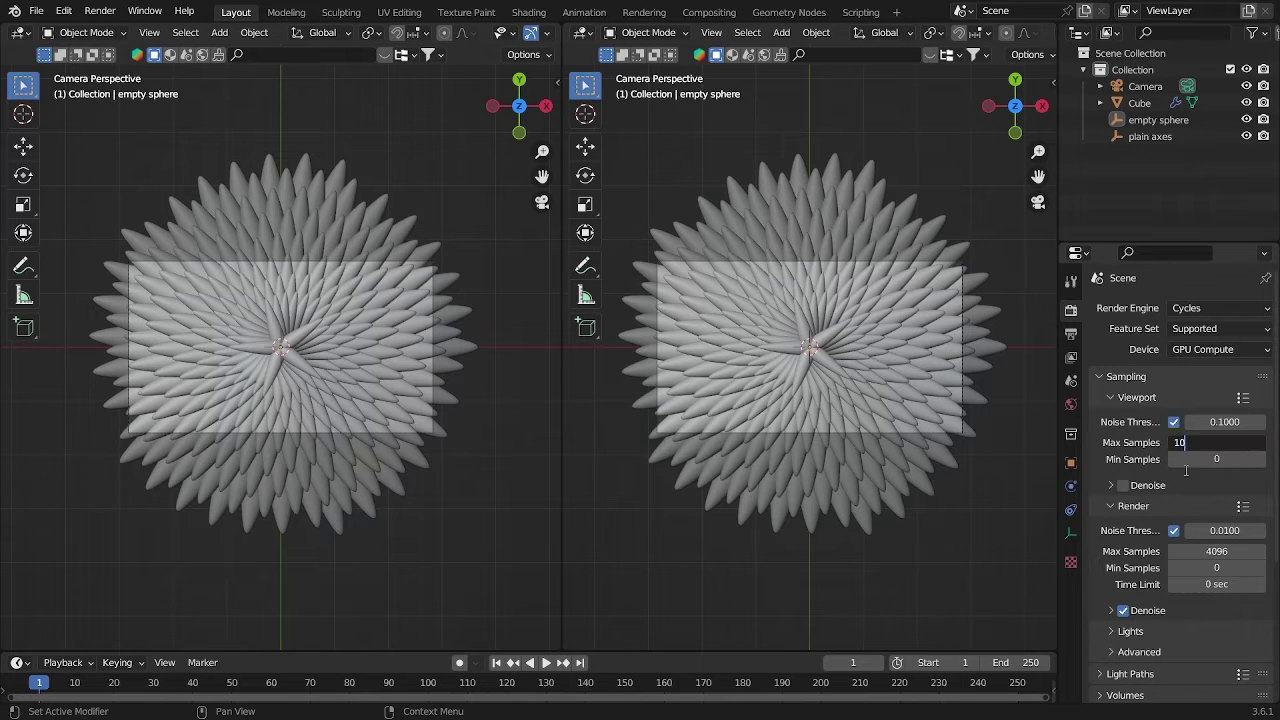
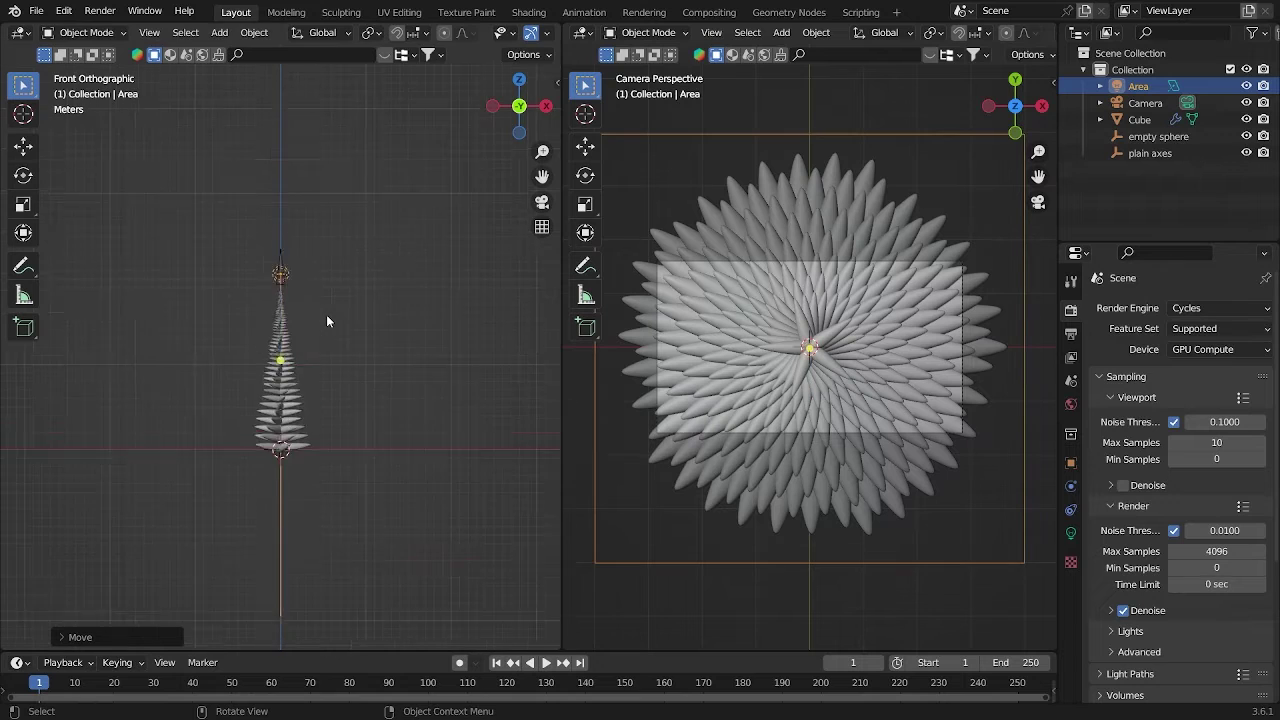
Move the area light about 3.6 m along X beside the camera and tilt it toward the form
key(g)
key(x)
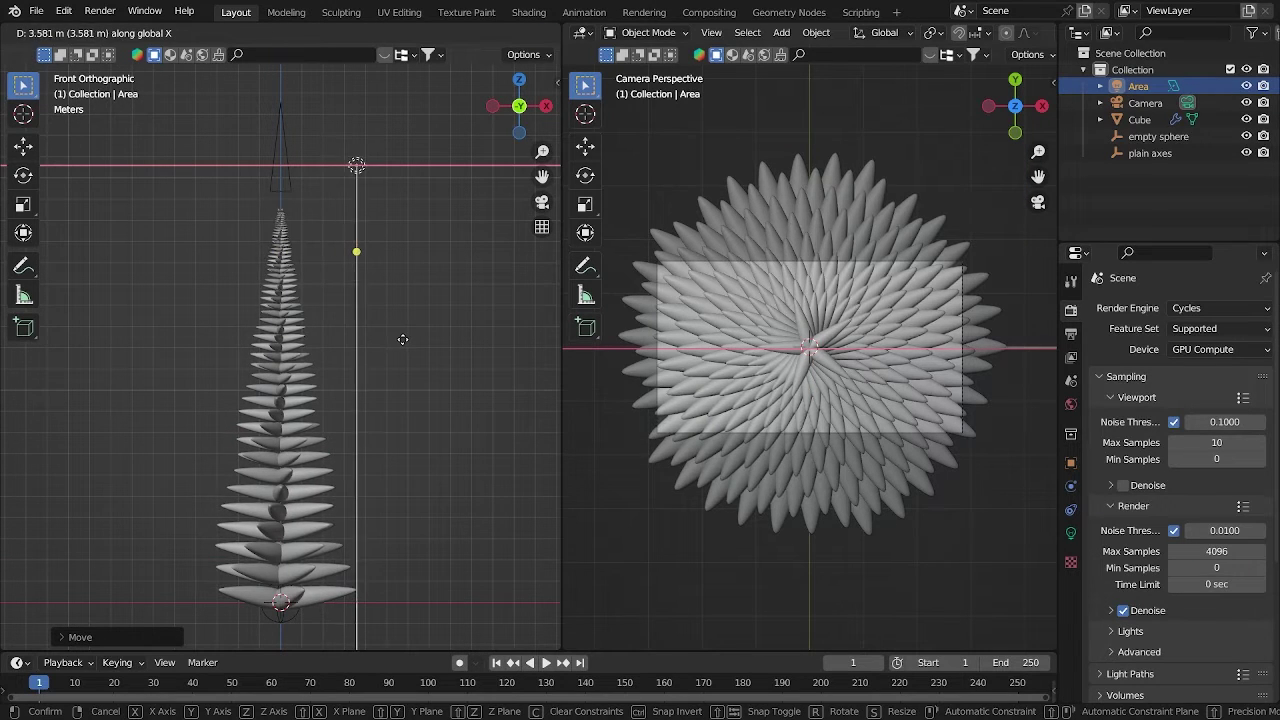
key(r)
click(213, 484)
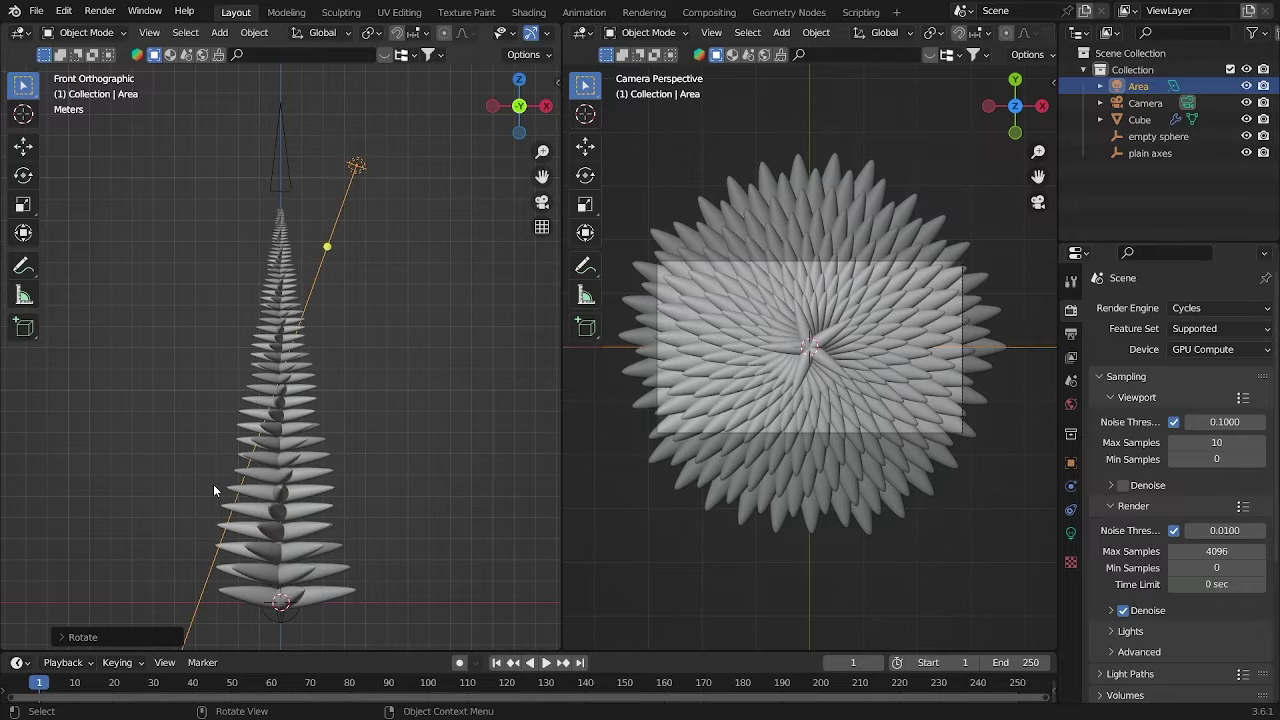
Raise the area light along Z and adjust its tilt by about -2° so it points at the form
key(g)
key(z)
click(255, 320)
key(r)
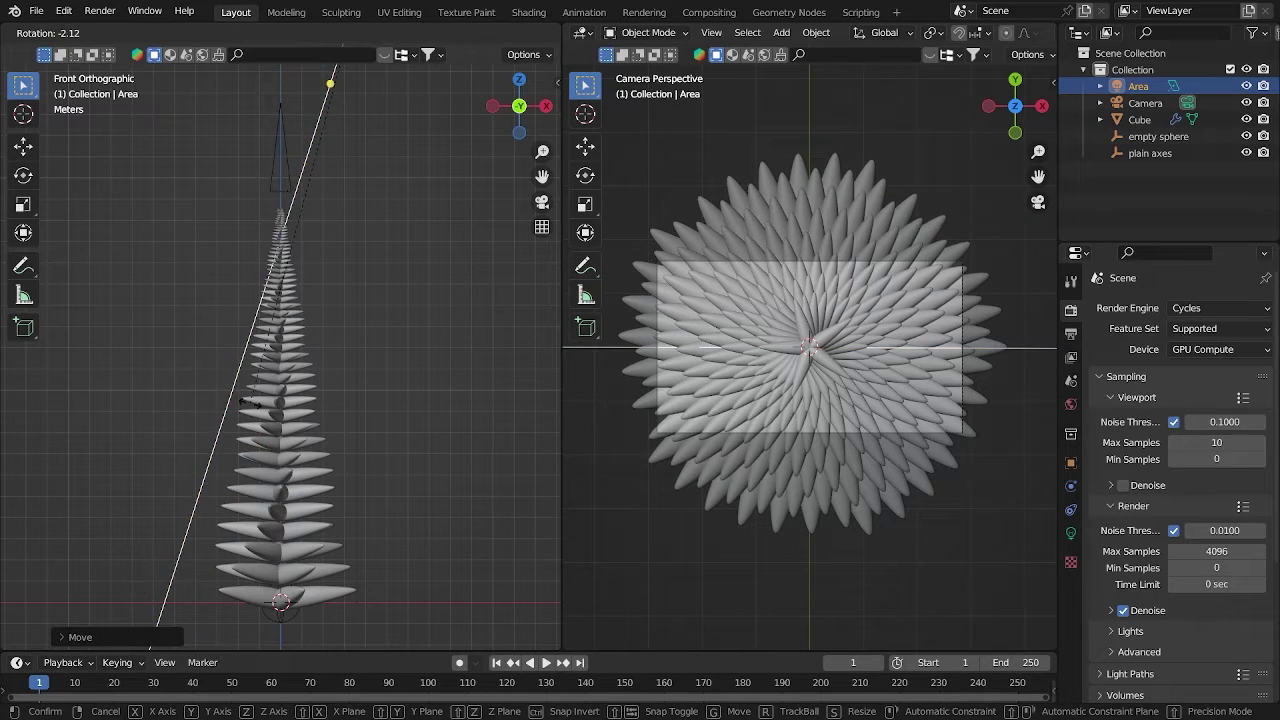
click(407, 448)
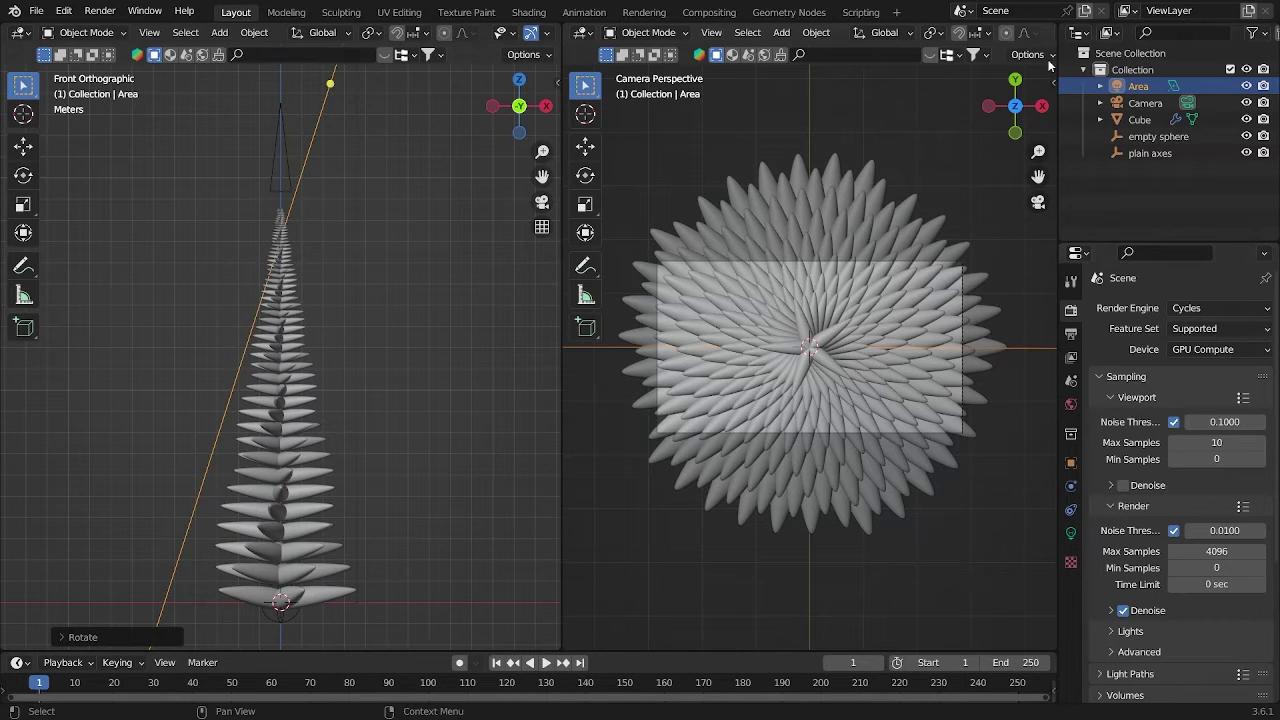
Show the camera view in rendered shading and set the area light's power to 1000 W
scroll(1026, 35, down, 4)
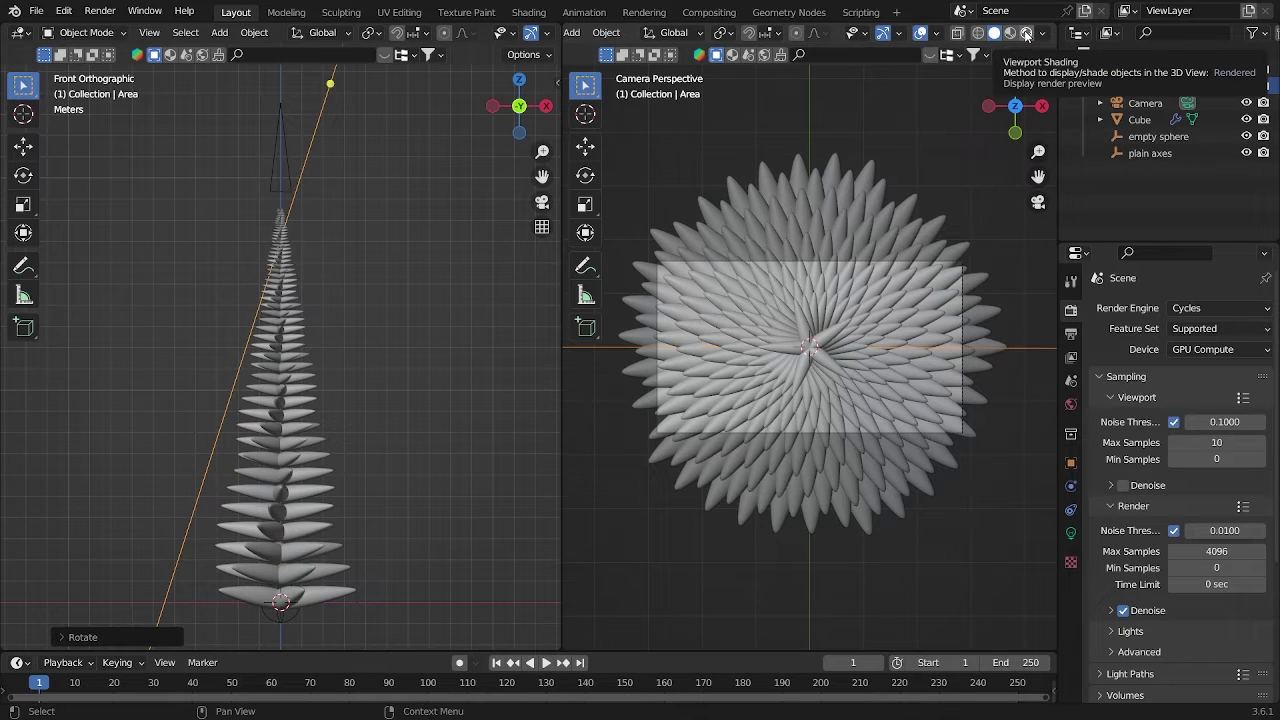
click(1026, 33)
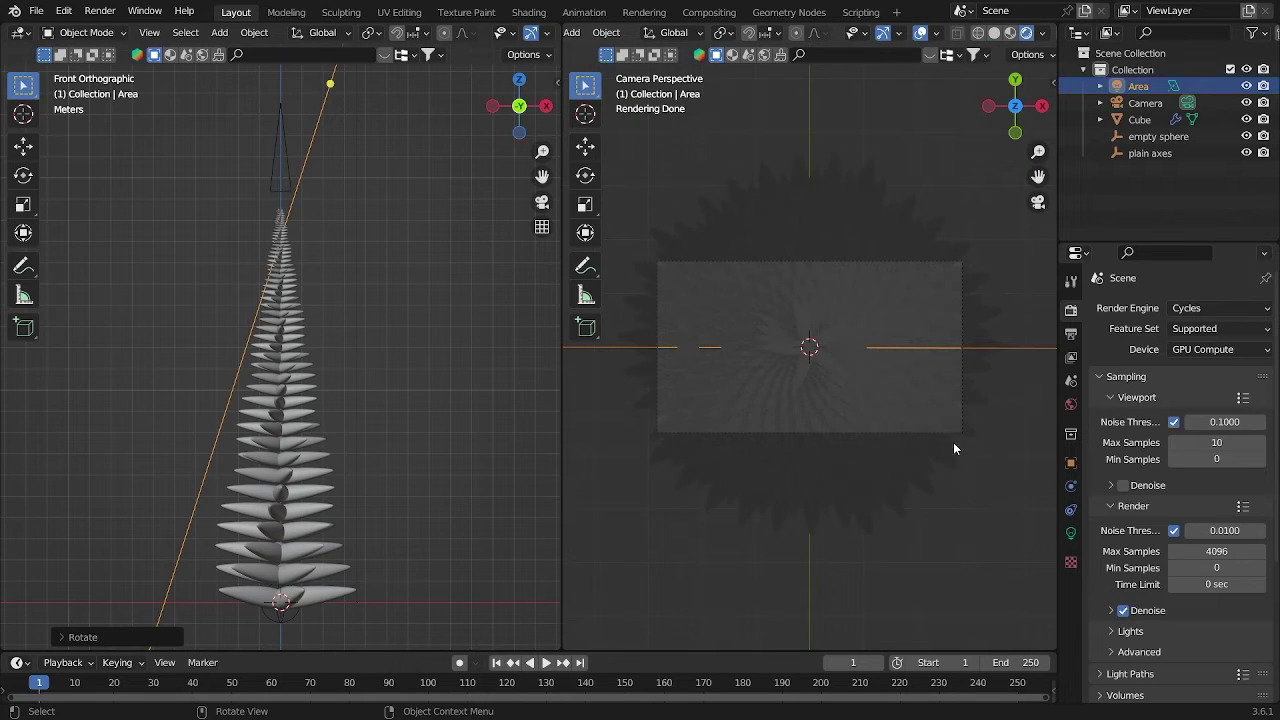
click(1072, 533)
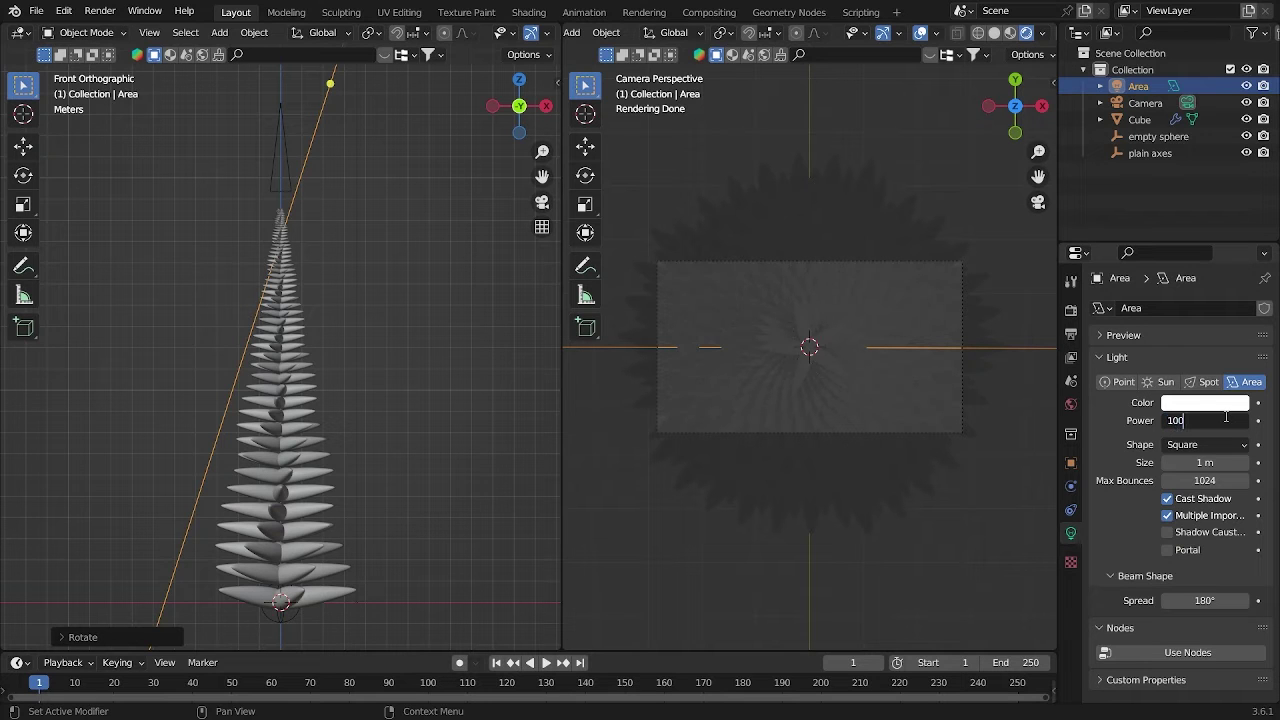
click(1226, 416)
text(1000)
key(Return)
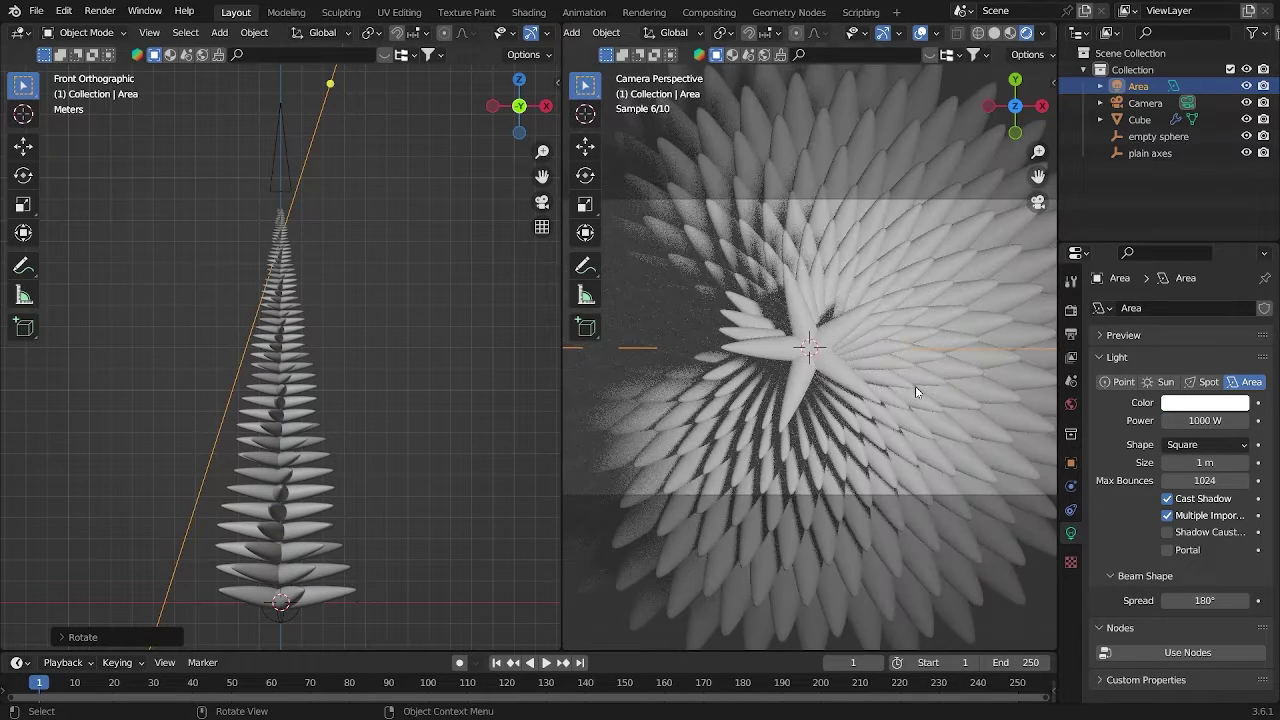
Add a mesh plane at the base of the form and scale it up into a large square floor
scroll(405, 365, down, 3)
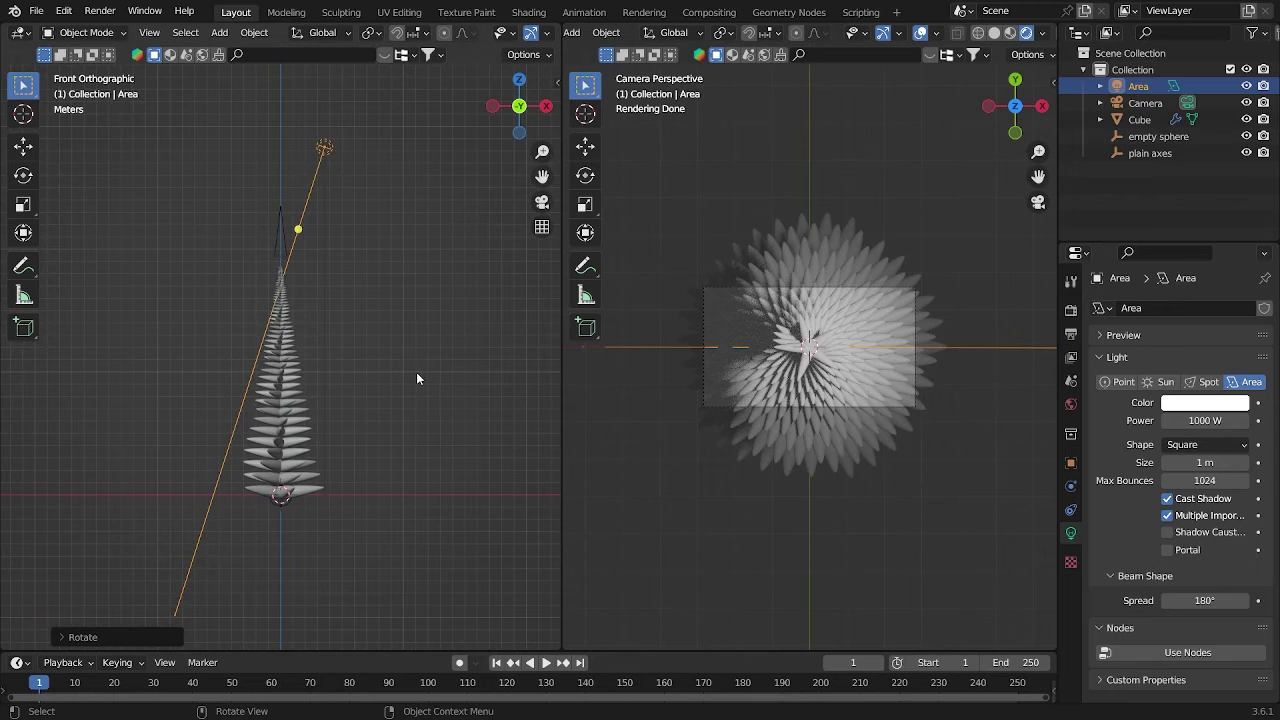
click(431, 312)
key(shift+a)
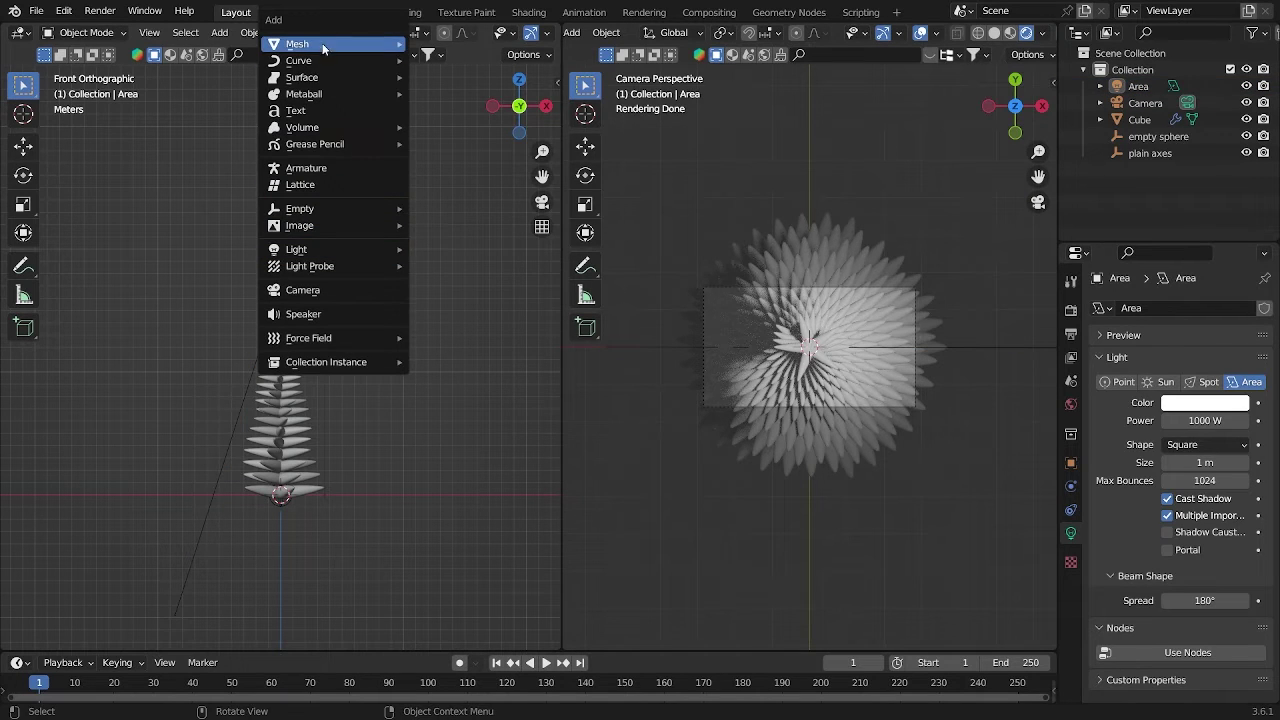
mouse_move(323, 48)
click(460, 43)
key(s)
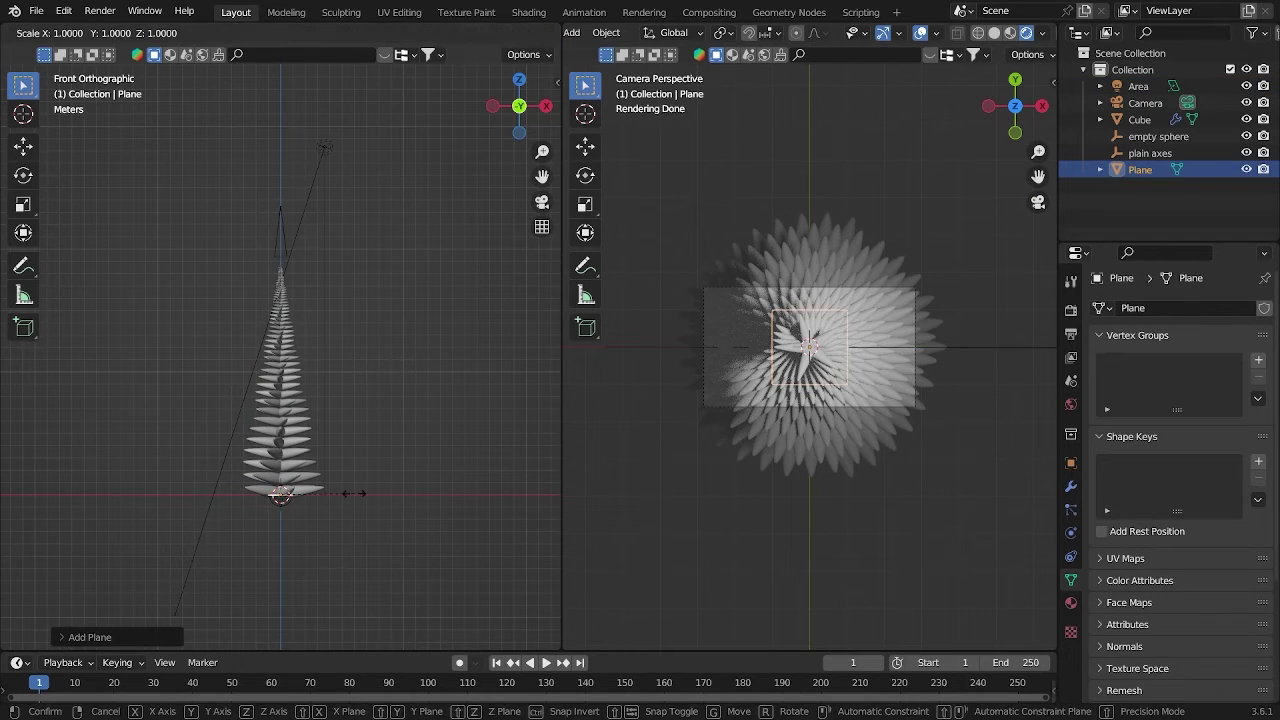
click(354, 497)
key(s)
click(388, 497)
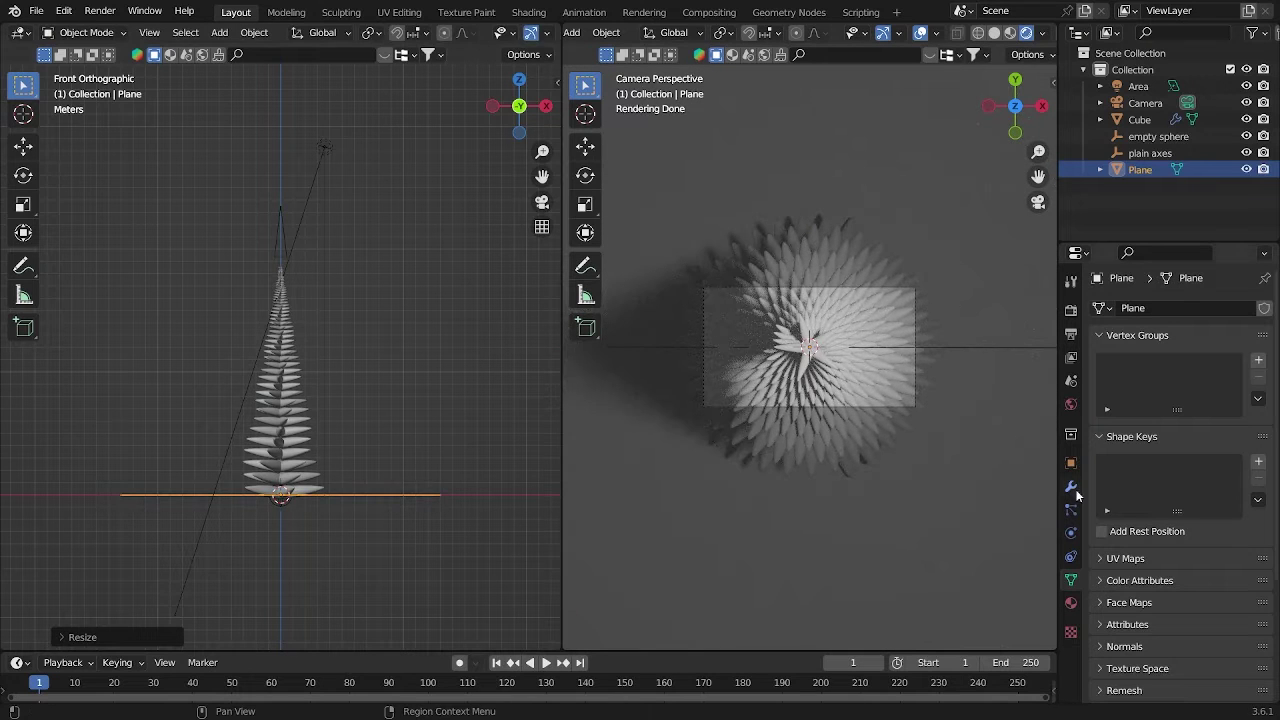
Duplicate the floor plane in place and rotate the copy 90° about X so it stands upright
middle_drag(523, 478, 294, 538)
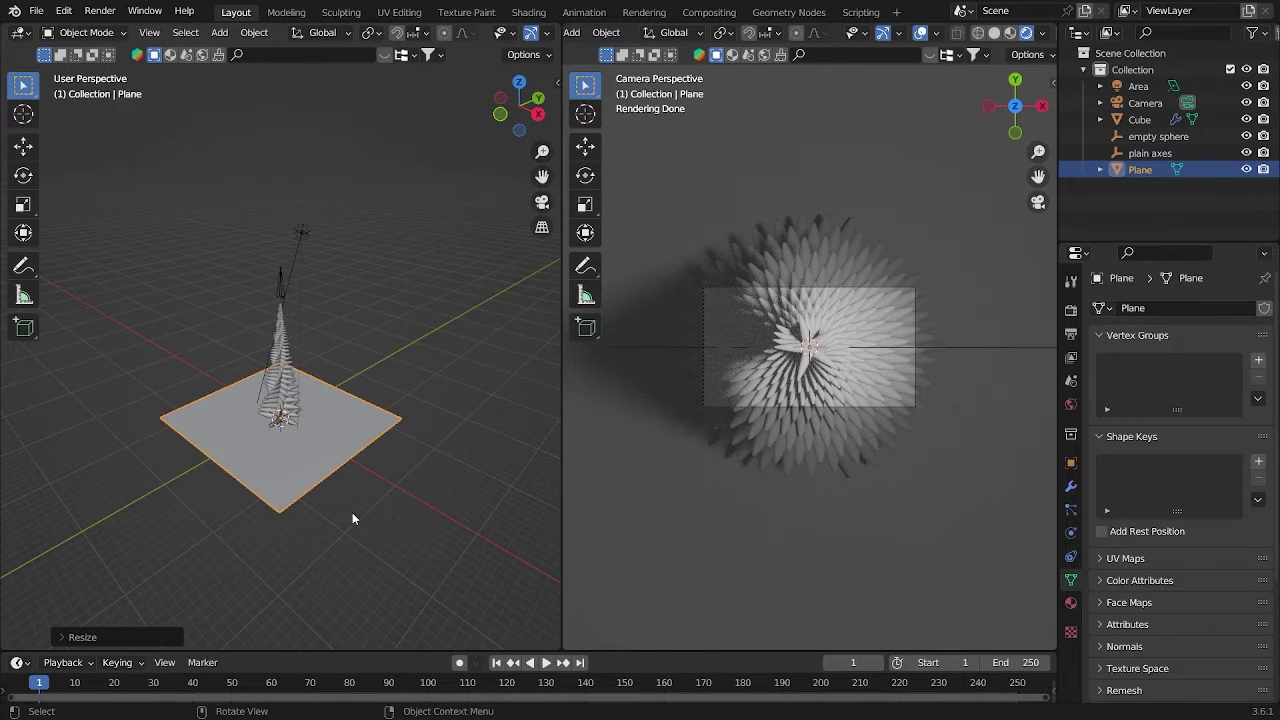
key(shift+d)
right_click(373, 492)
middle_drag(373, 492, 394, 538)
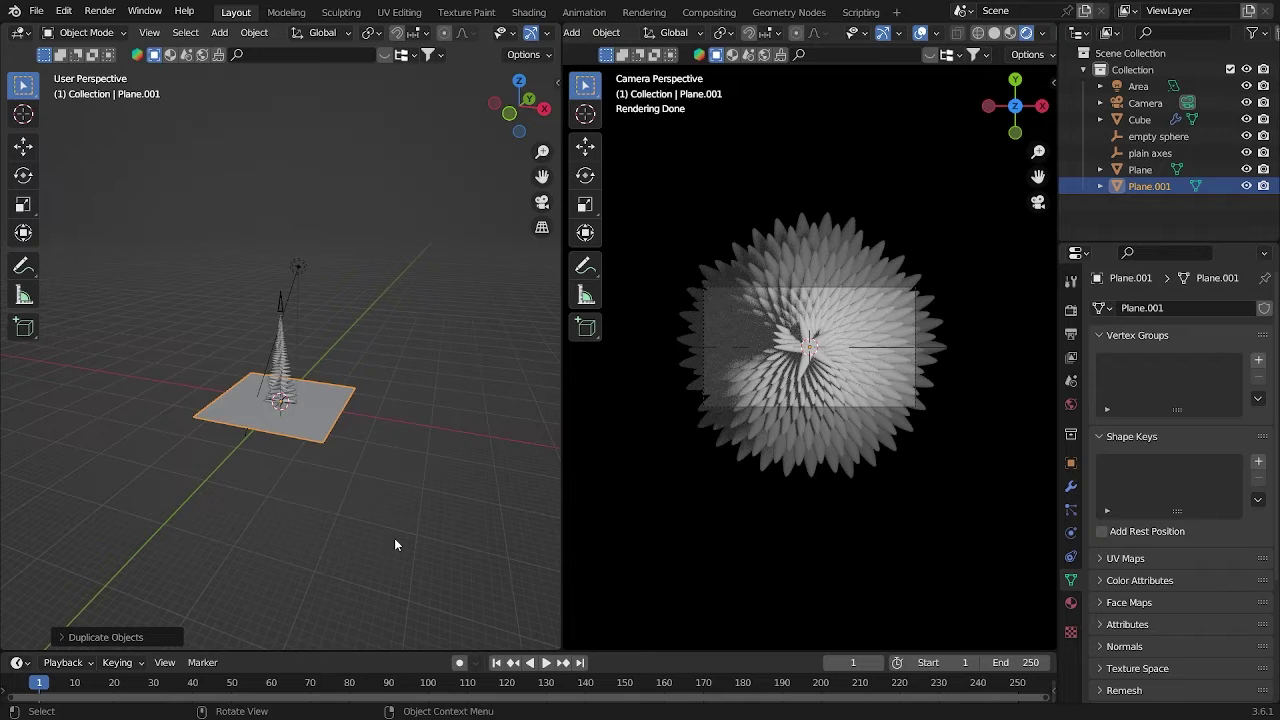
text(rx90)
key(Return)
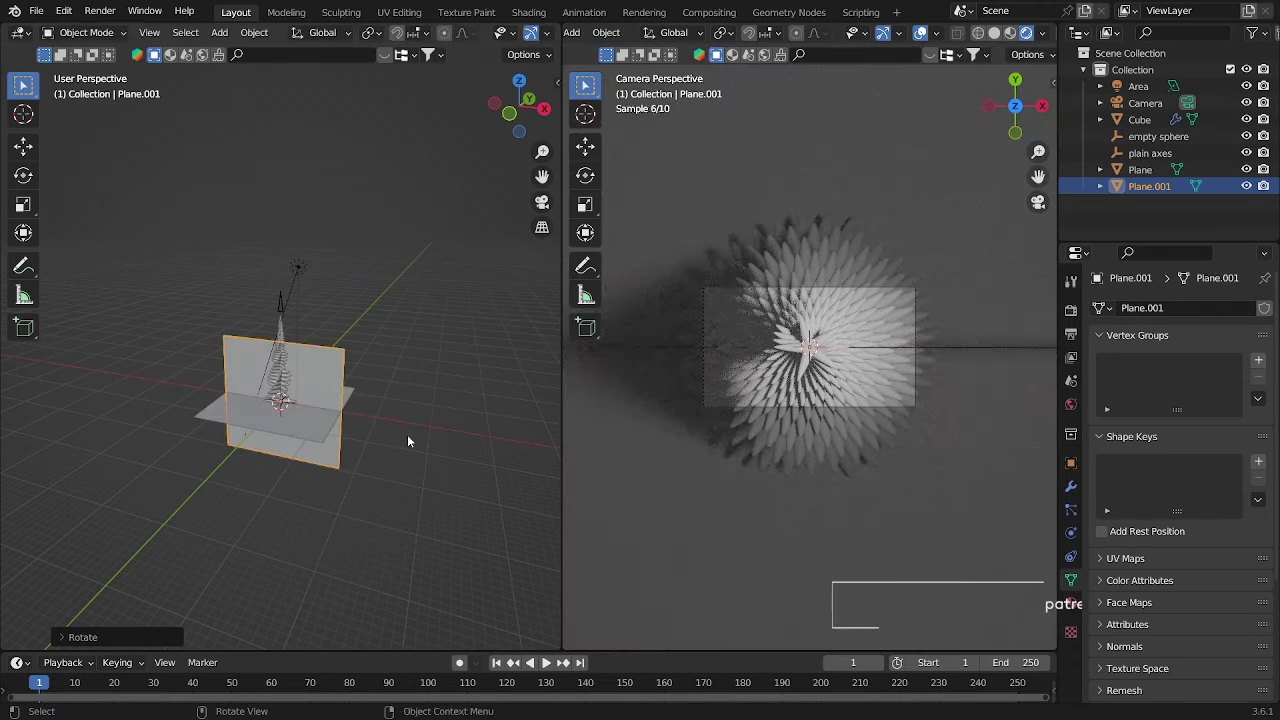
From the top view, rotate the upright plane 90° about Z
middle_drag(407, 441, 441, 397)
key(grave)
click(441, 258)
text(rz)
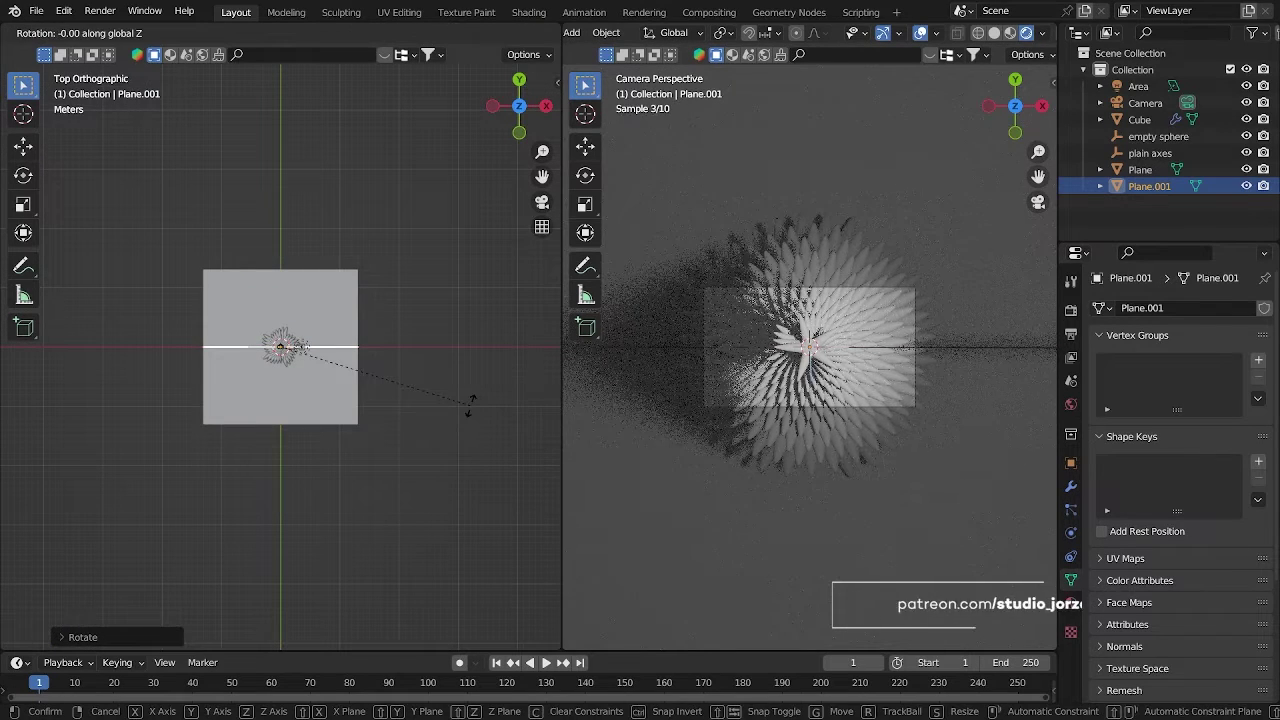
text(90)
key(Return)
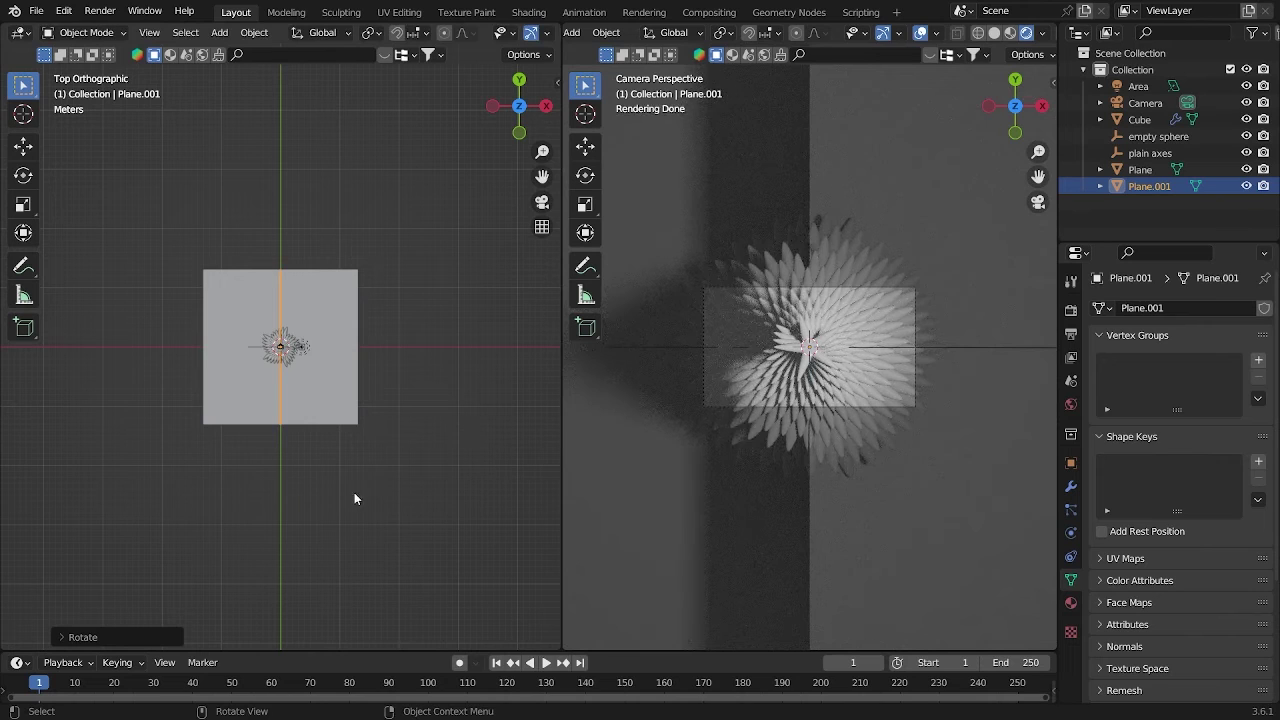
Move the upright plane along negative X to near the floor's edge and raise it about 8.8 m along Z
key(g)
key(x)
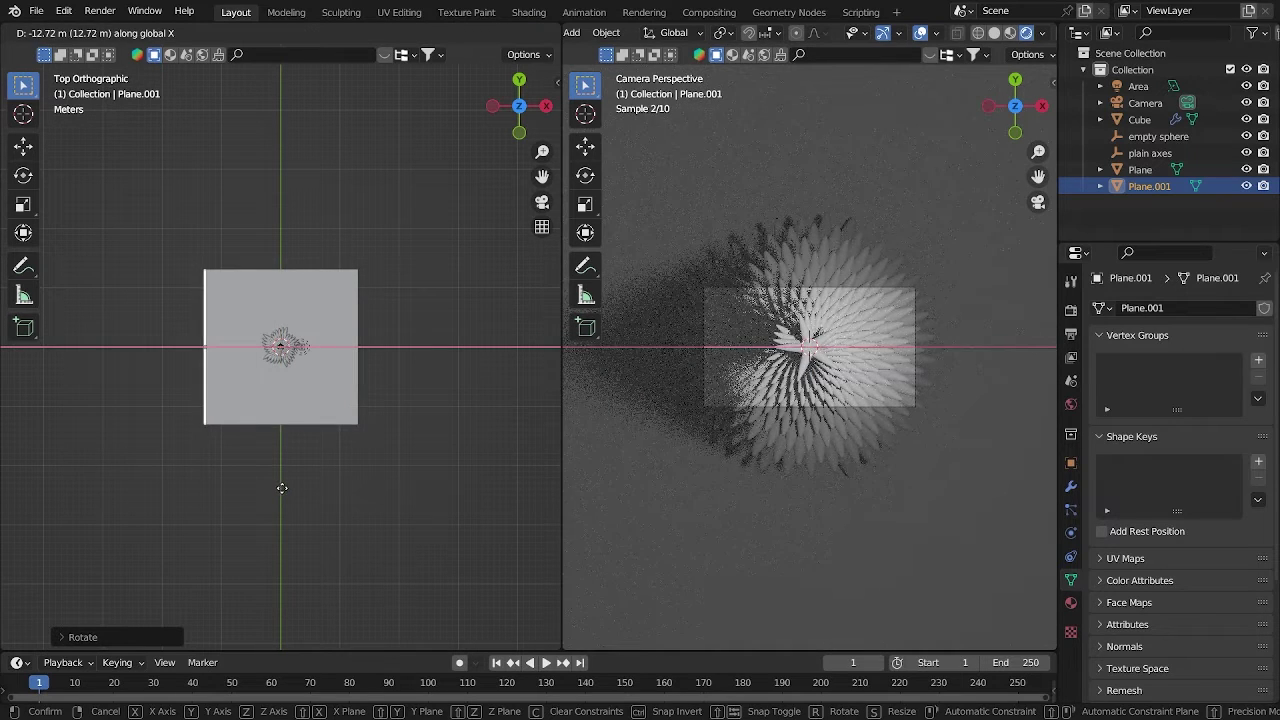
click(282, 488)
scroll(395, 496, up, 4)
scroll(656, 436, up, 3)
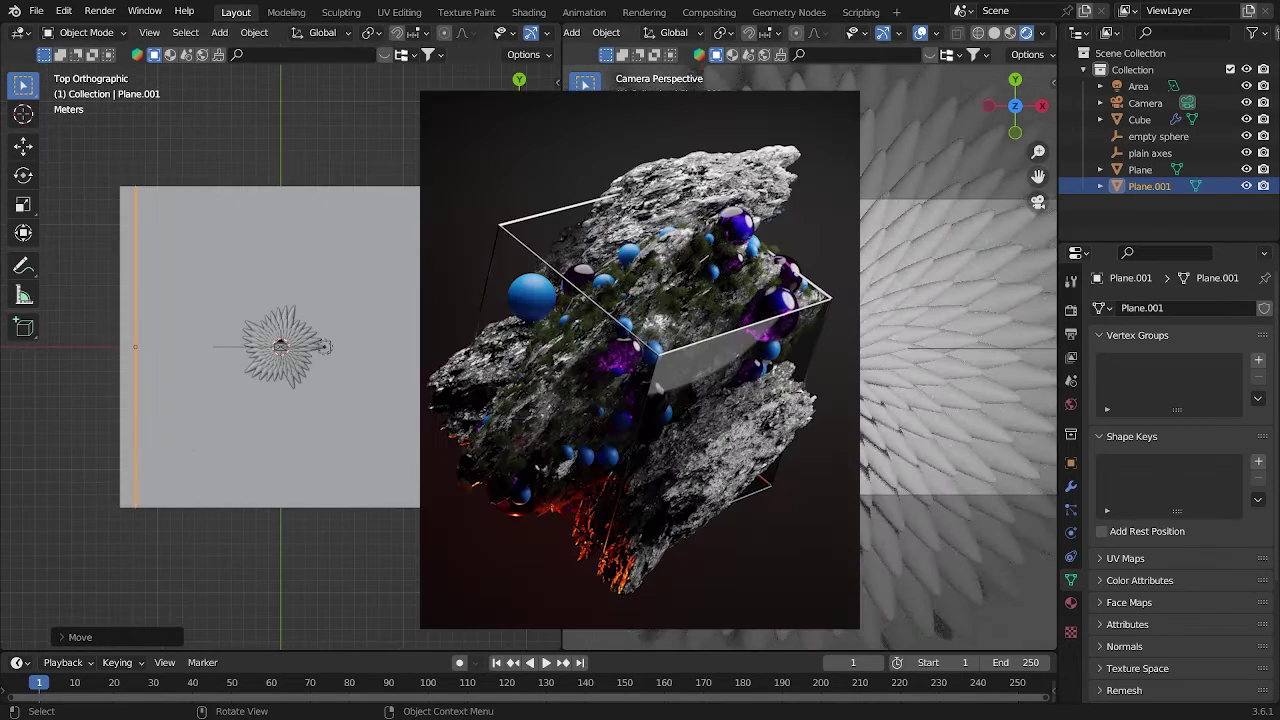
middle_drag(382, 432, 216, 336)
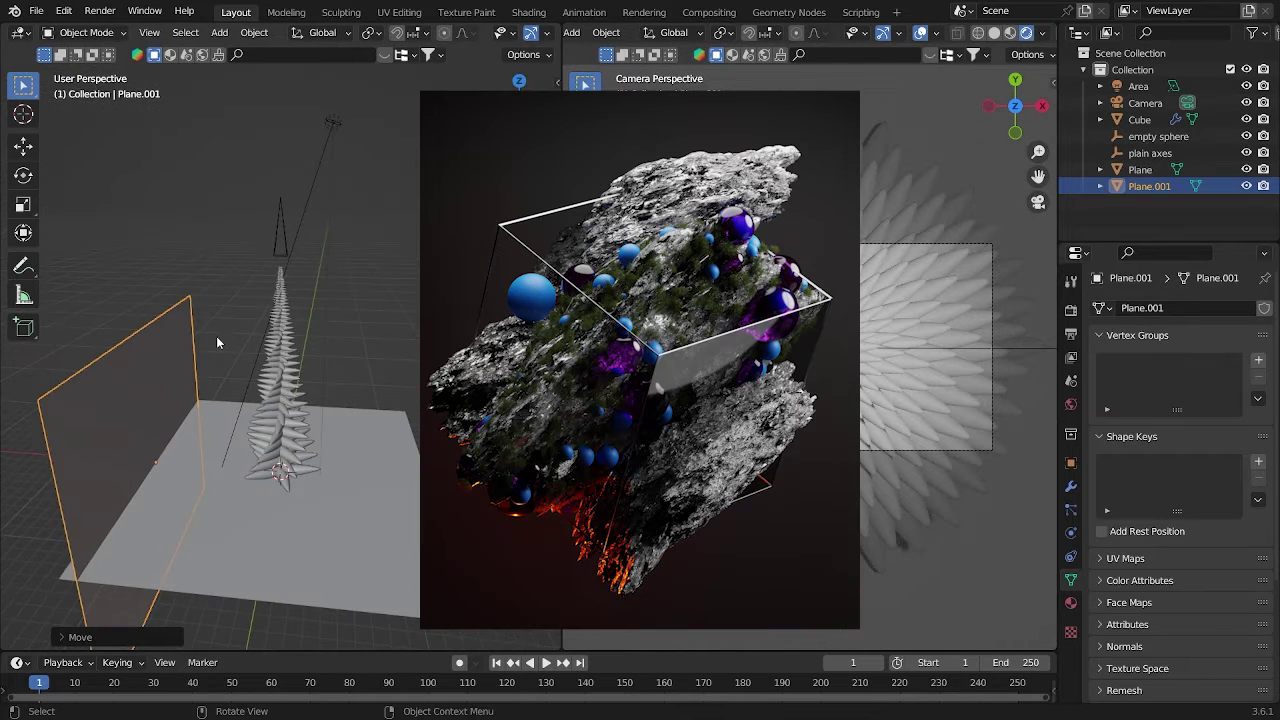
key(g)
key(z)
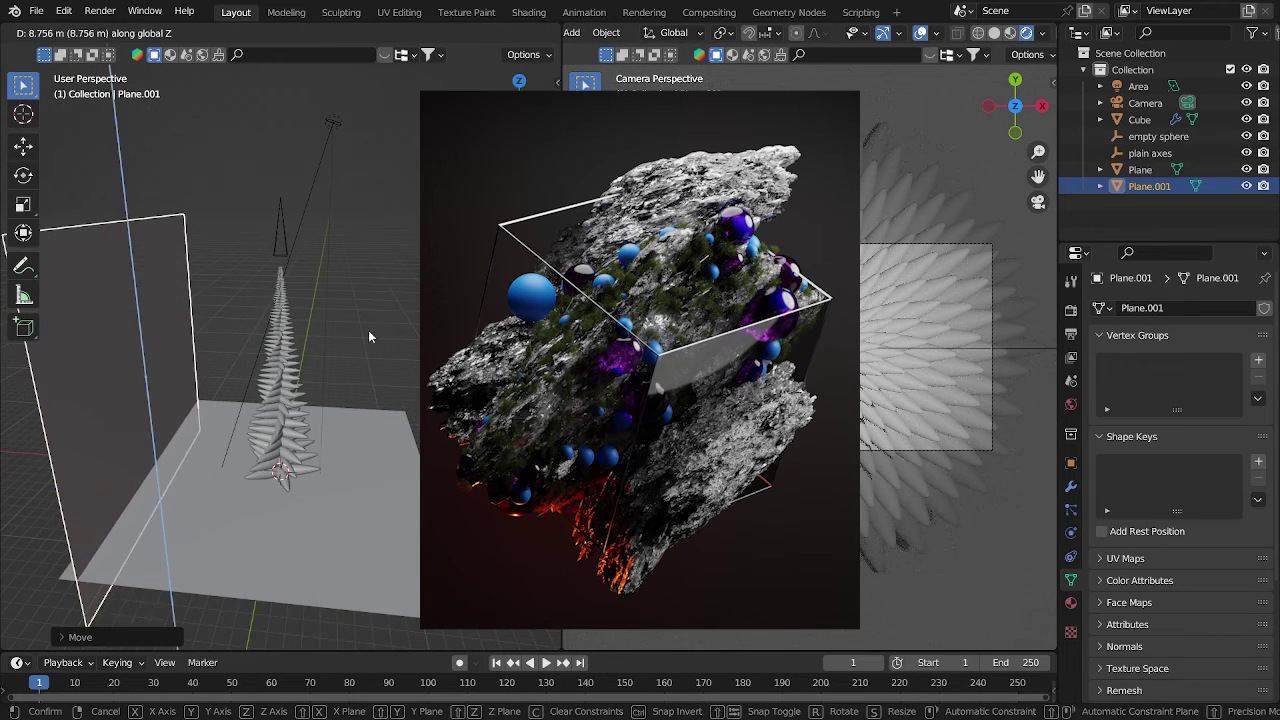
click(369, 336)
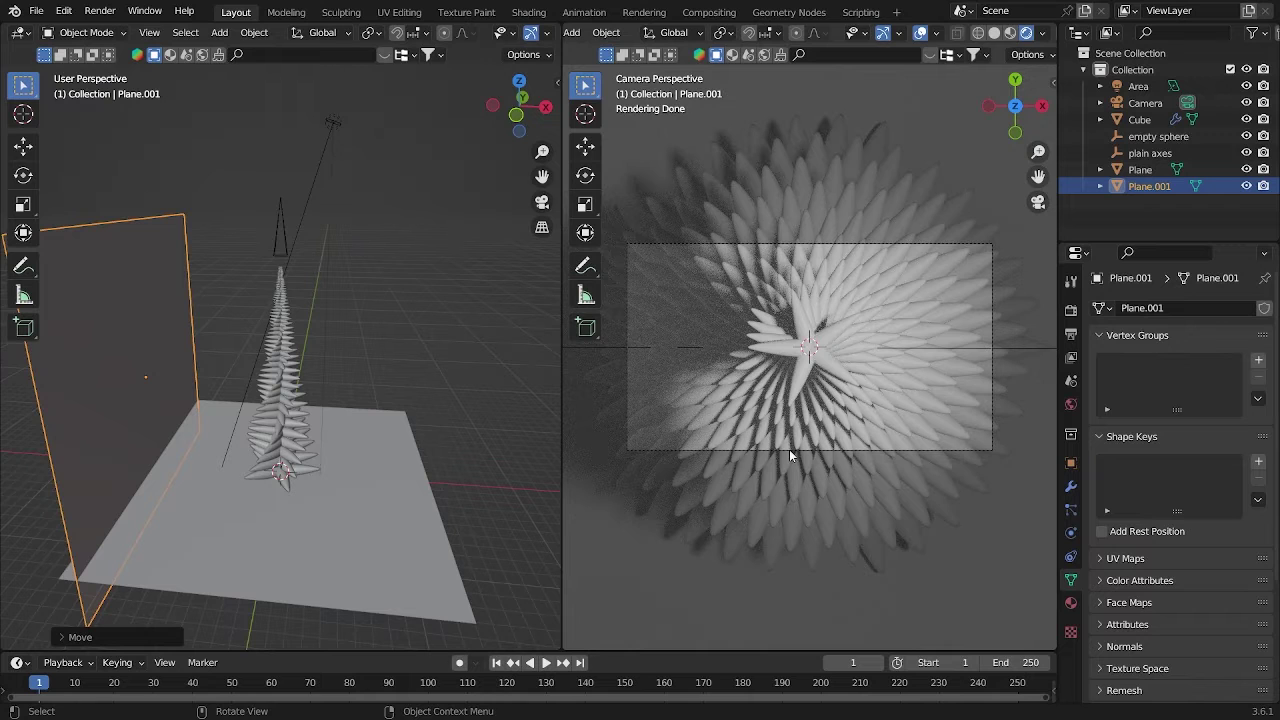
Temporarily hide the upright plane and the floor to compare their effect on the lighting, and restore both
key(h)
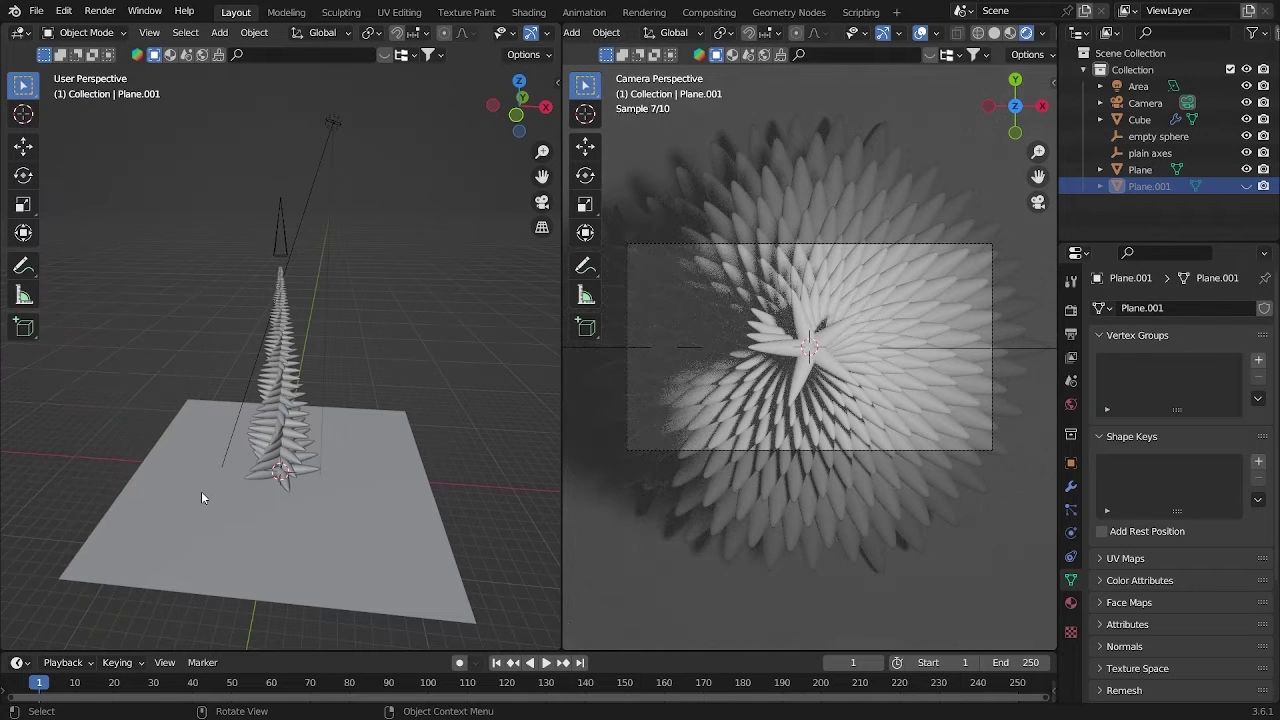
click(201, 491)
key(h)
key(ctrl+z)
key(ctrl+z)
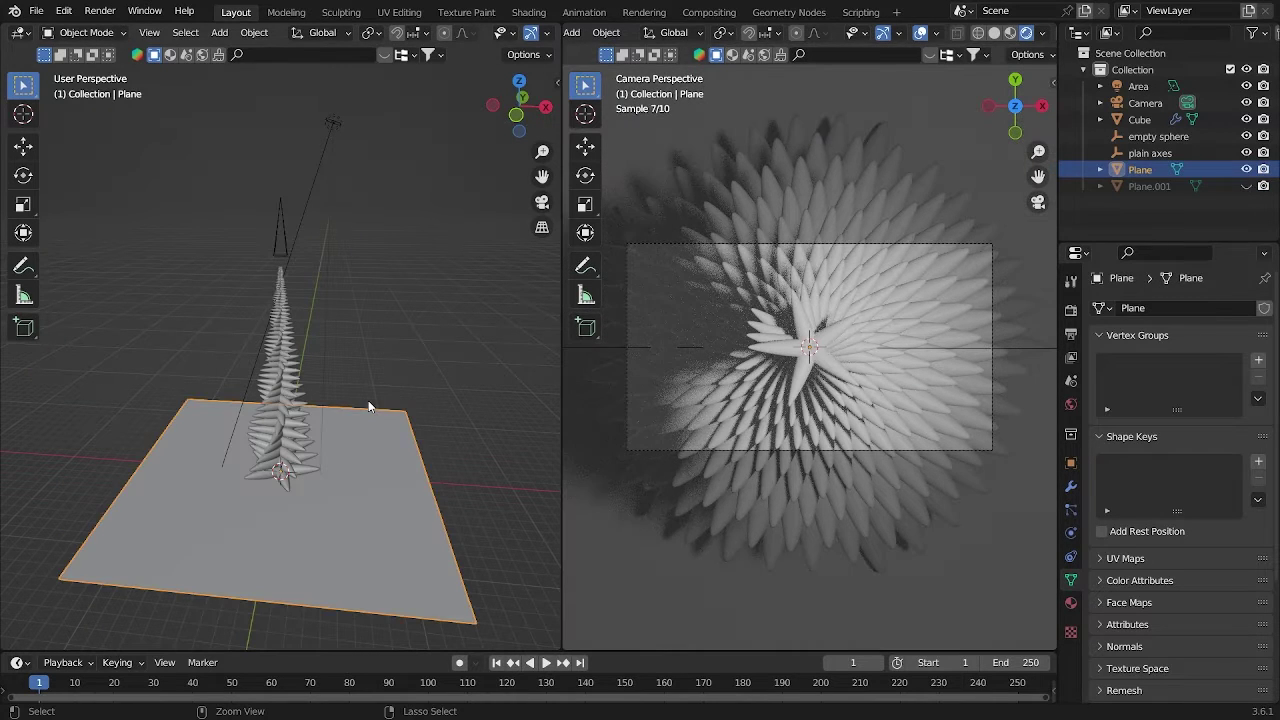
key(ctrl+z)
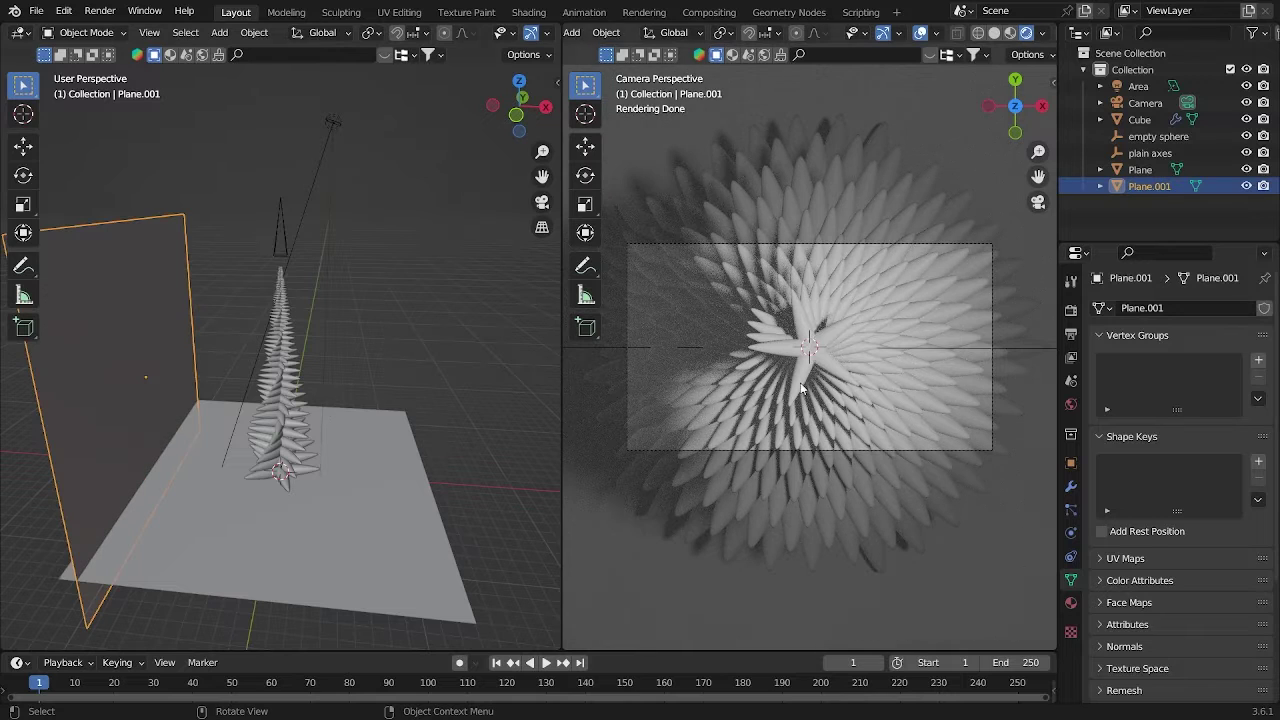
Darken the world background colour to black and set the area light's power to 4000 W
click(1071, 404)
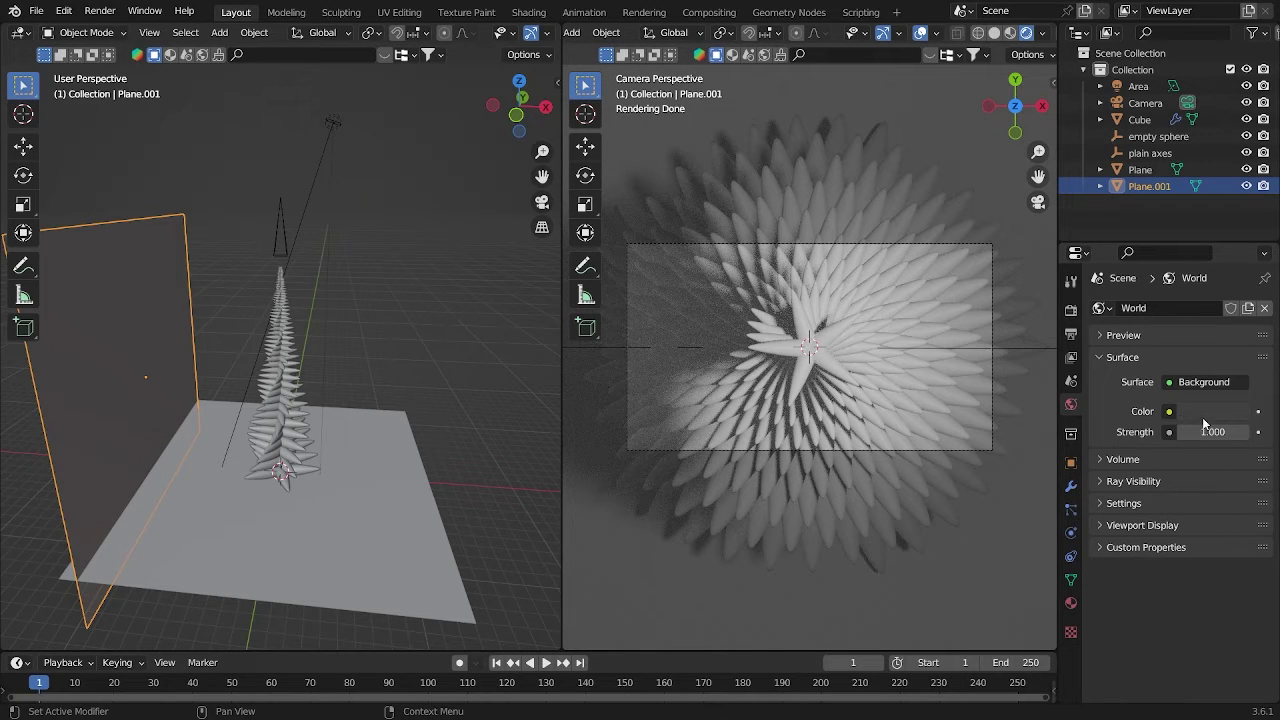
click(1206, 412)
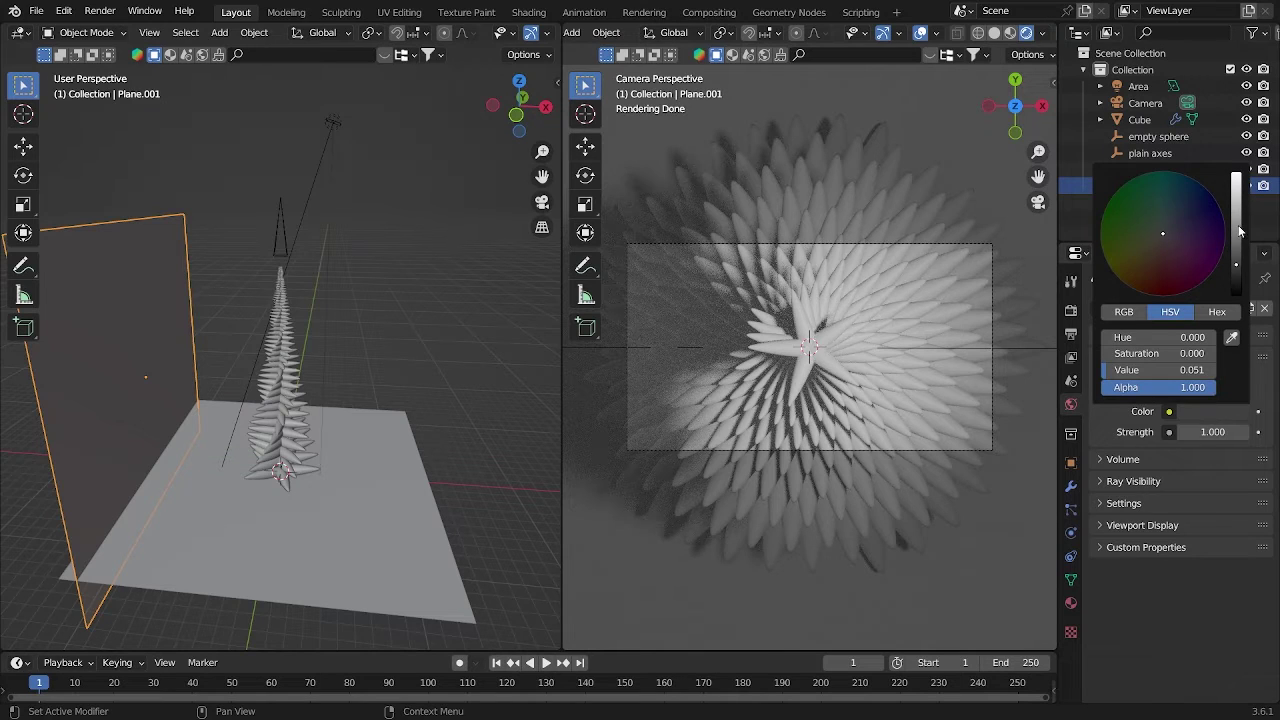
drag(1240, 232, 1236, 296)
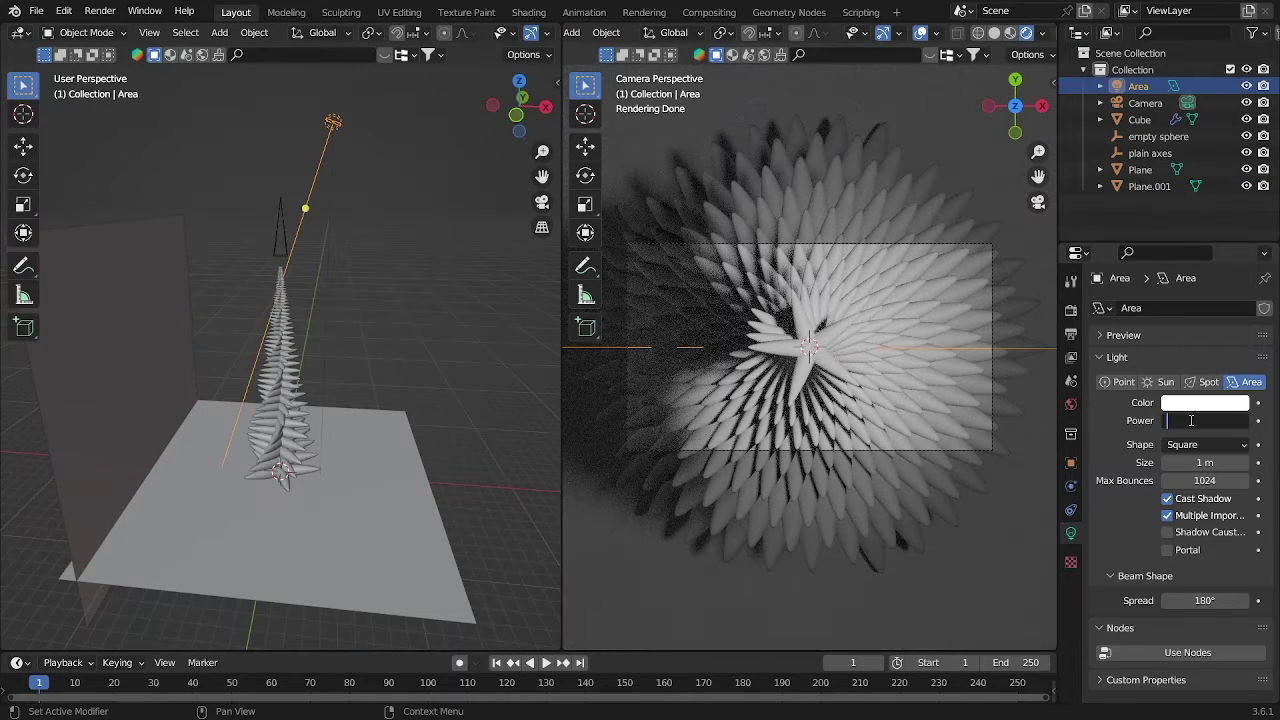
key(Return)
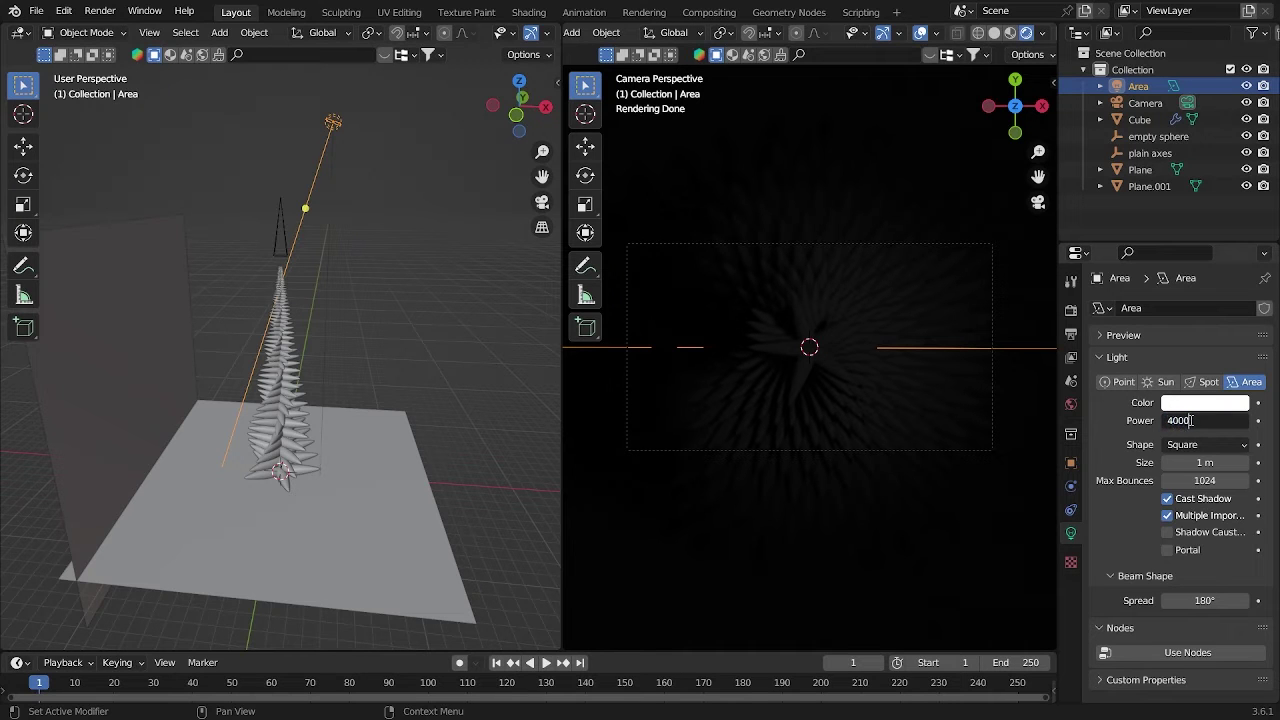
key(Return)
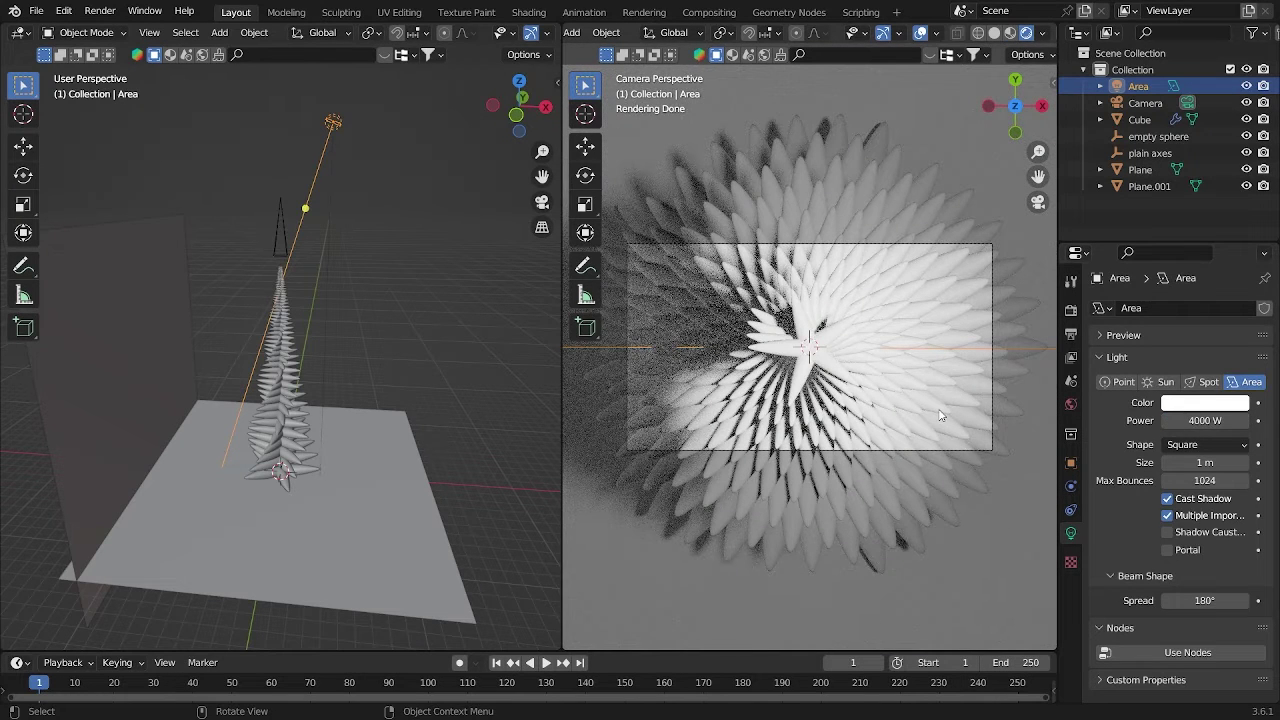
From the front view, raise the area light slightly along Z and change its shape to Ellipse
key(KP_1)
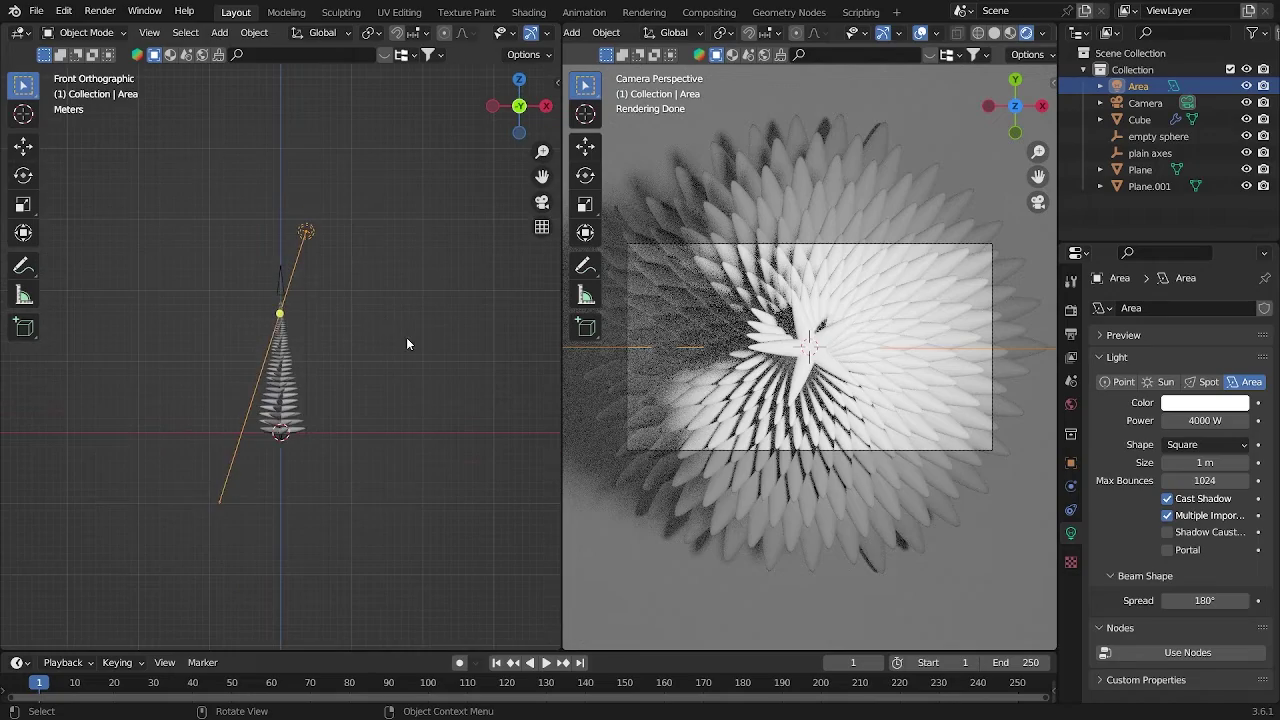
key(g)
key(z)
click(407, 322)
click(1205, 444)
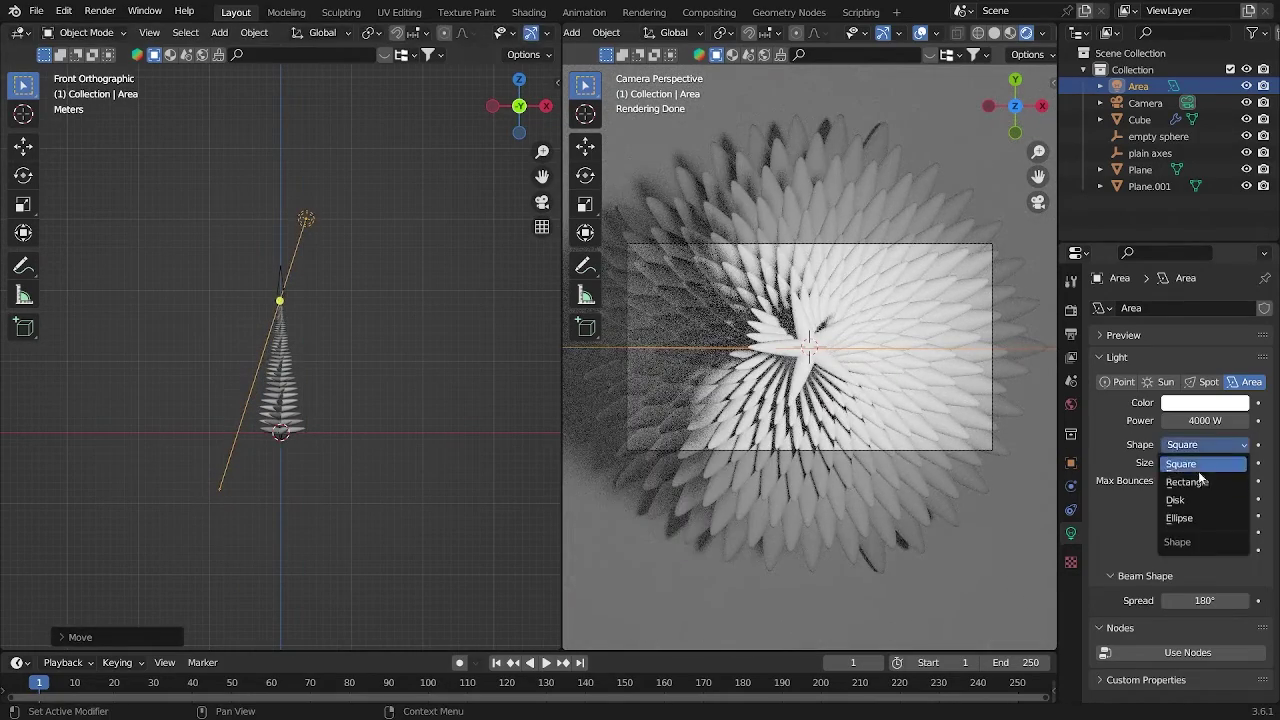
click(1198, 519)
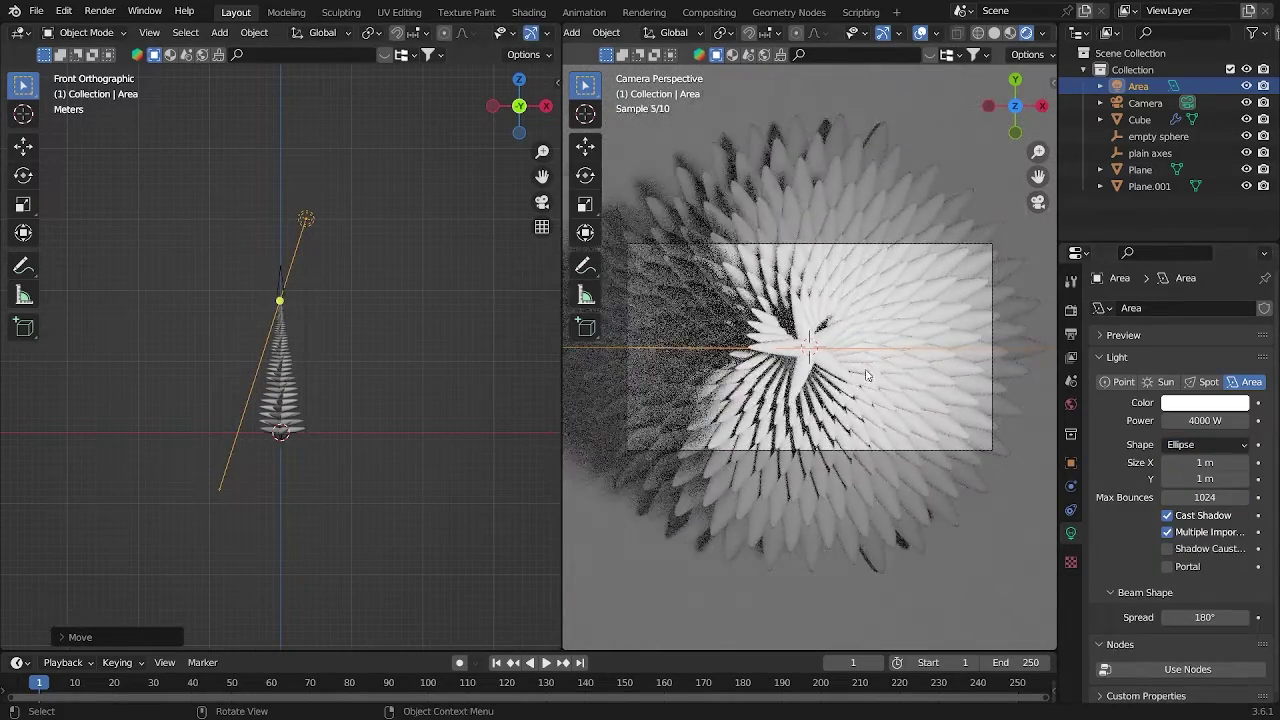
Hide the tools in the camera view and split it horizontally into two stacked views of similar height
key(t)
right_click(1057, 404)
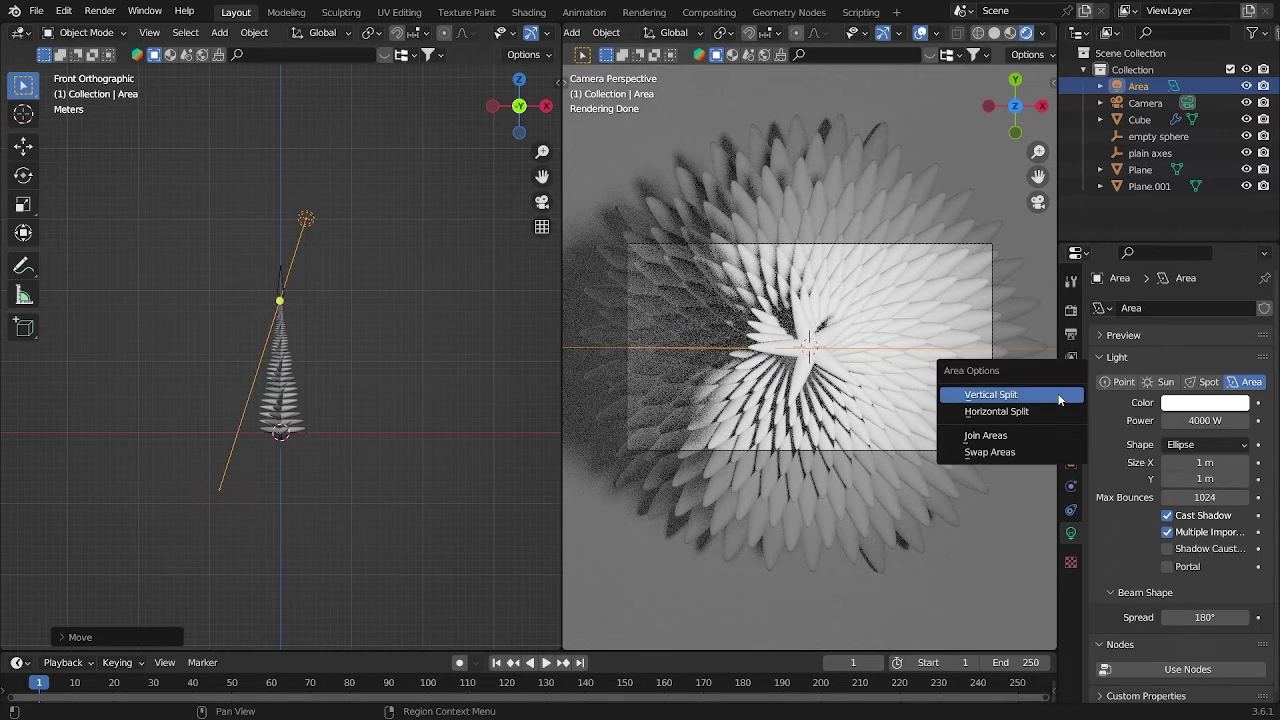
click(1057, 415)
click(1014, 341)
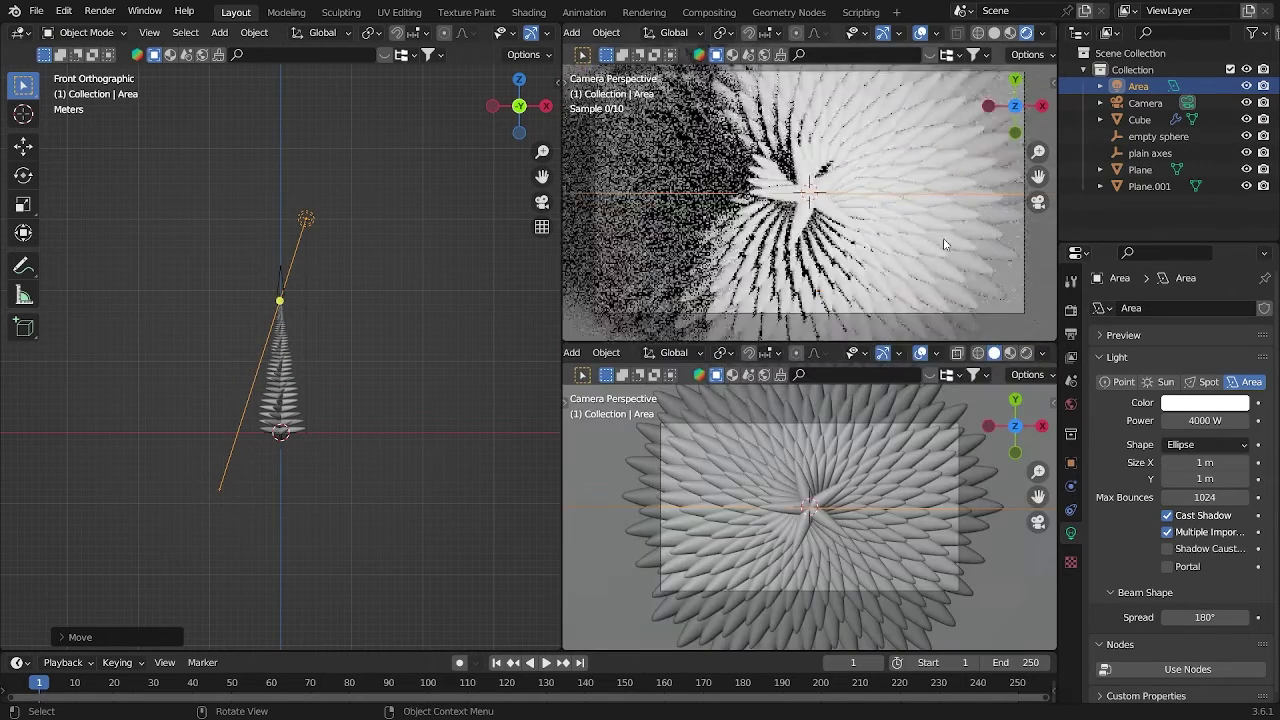
Enlarge the rendered camera view to fill its area and turn off its overlays and gizmos
scroll(943, 238, up, 3)
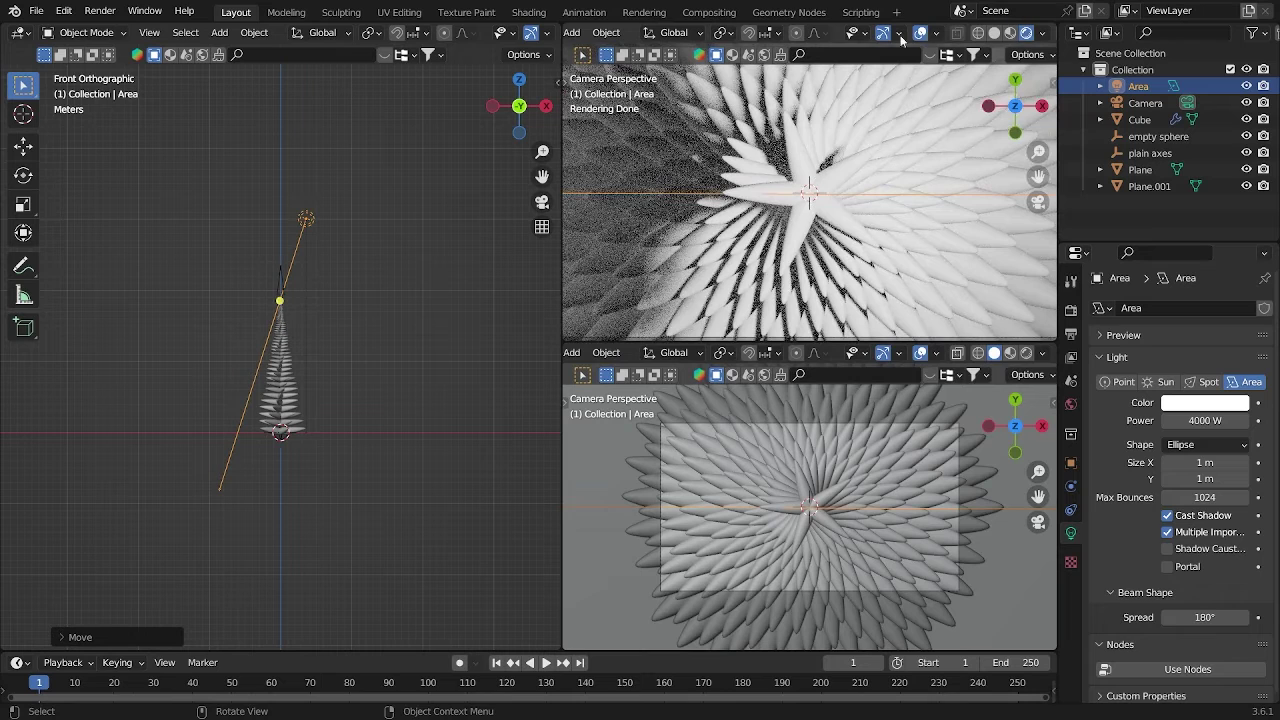
click(921, 33)
click(883, 33)
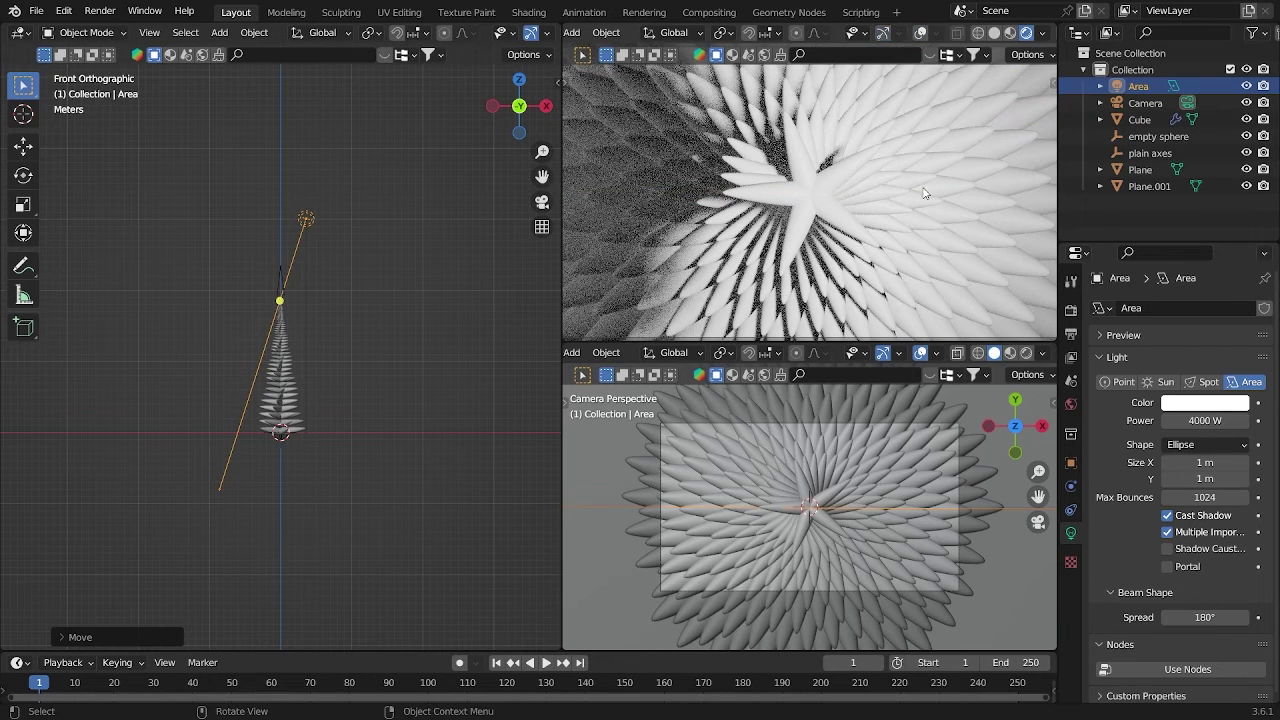
Select the spiky form and turn the front-view area into a Shader Editor with its sidebar hidden
click(843, 270)
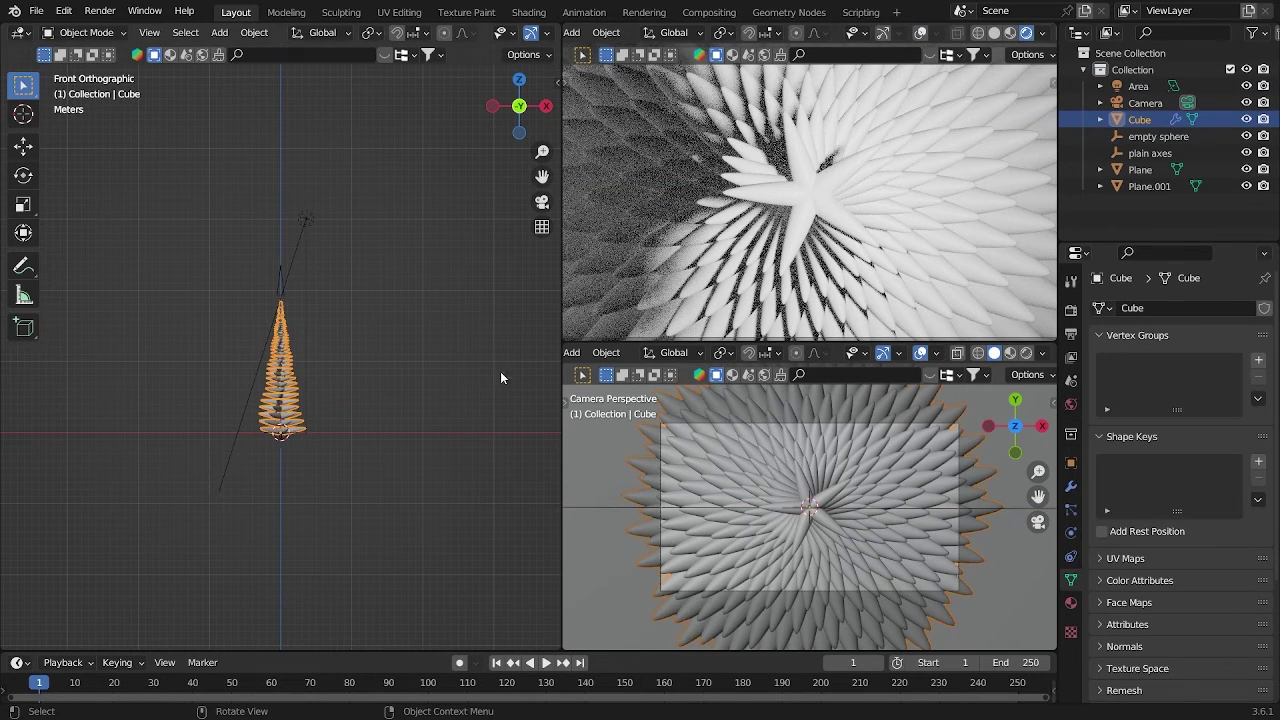
click(90, 33)
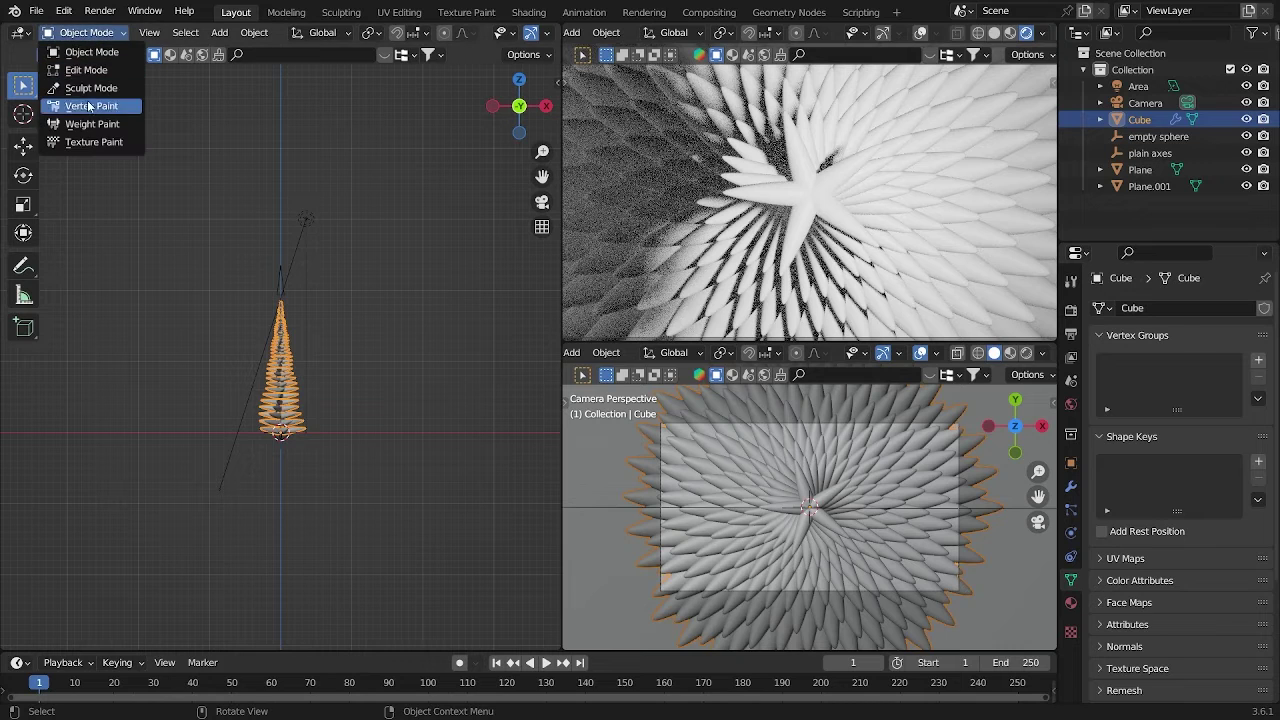
click(17, 34)
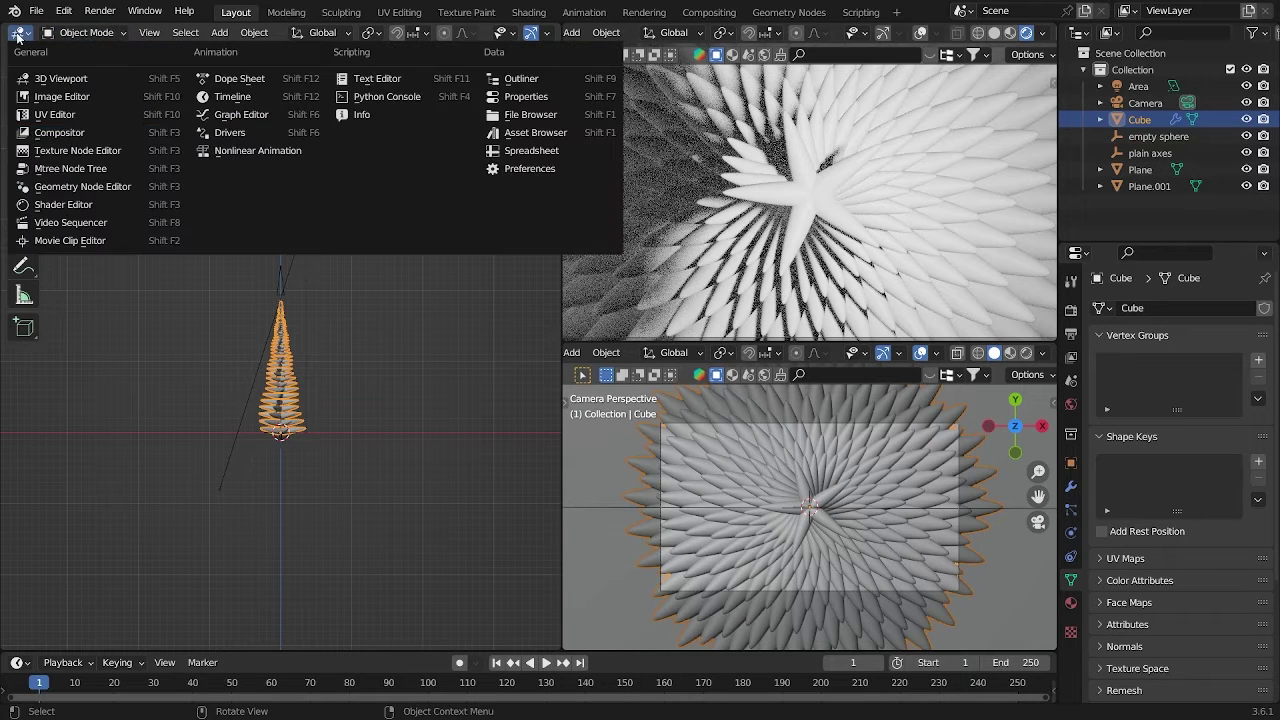
click(60, 204)
key(n)
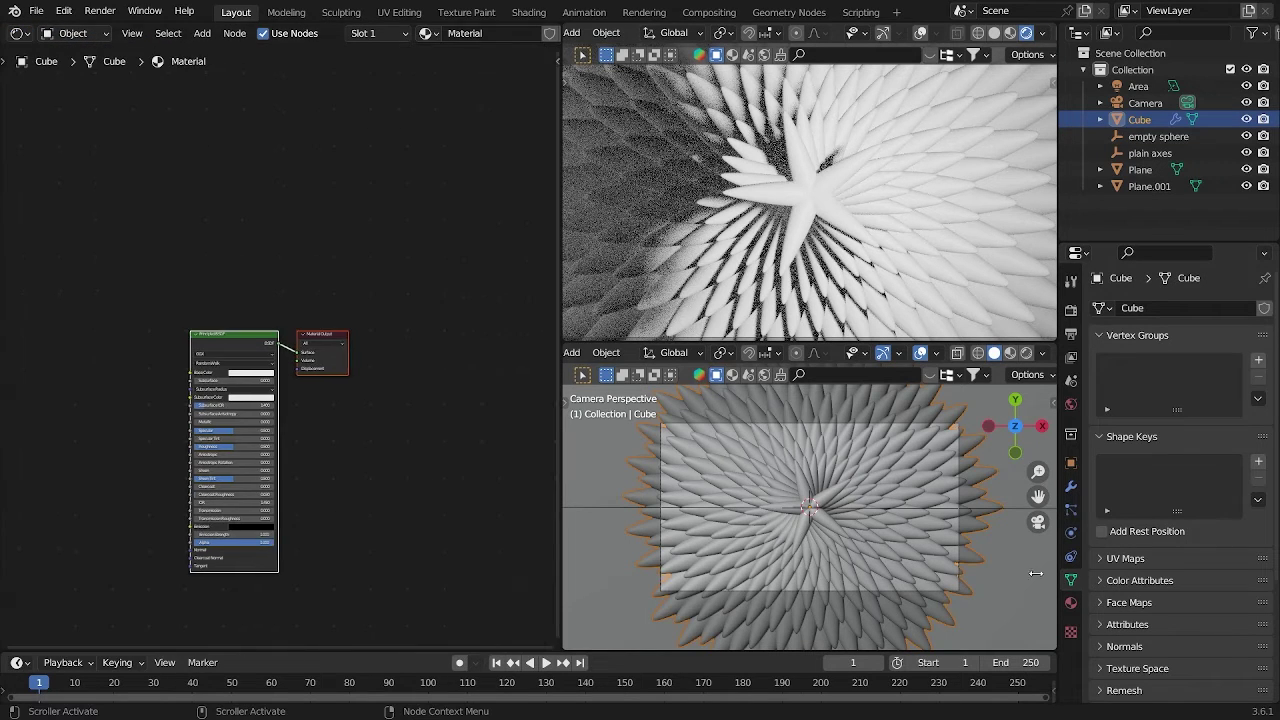
scroll(410, 448, up, 2)
middle_drag(411, 443, 320, 455)
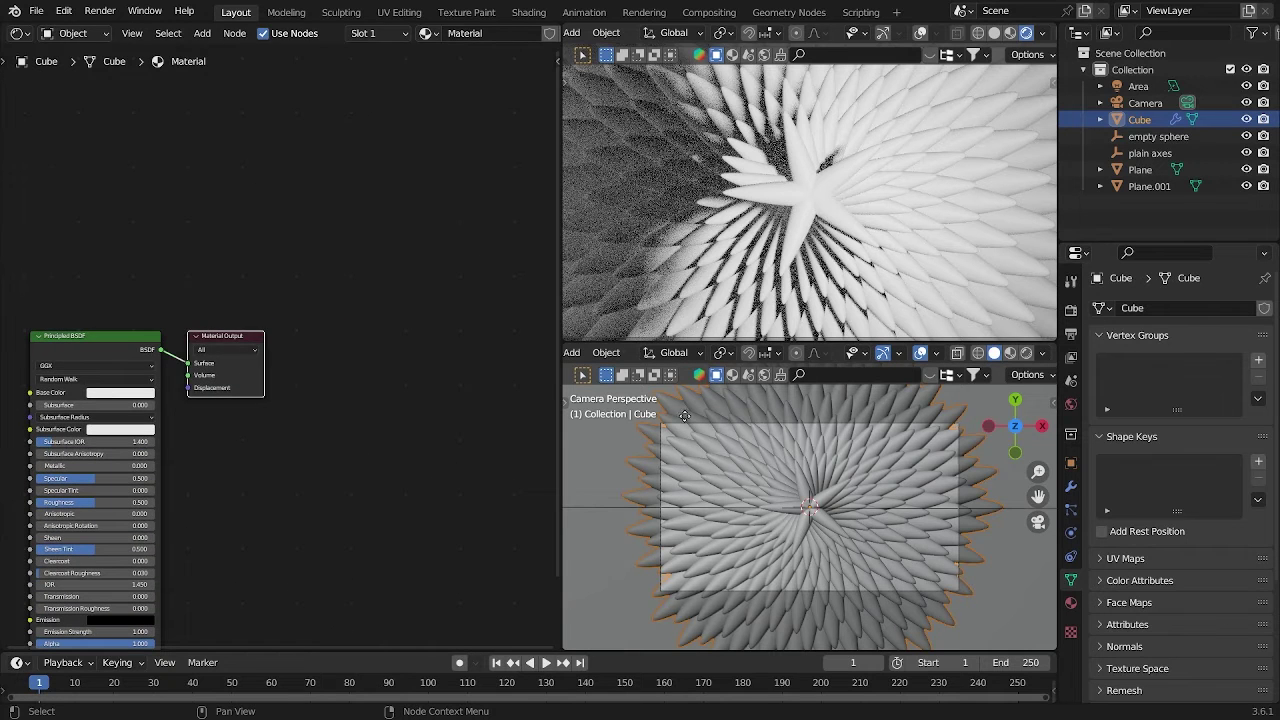
Move the Material Output node well away from the Principled BSDF to make room between them
drag(684, 416, 625, 405)
scroll(440, 410, down, 5)
middle_drag(420, 426, 374, 400)
click(252, 270)
middle_drag(86, 215, 294, 233)
scroll(294, 233, up, 1)
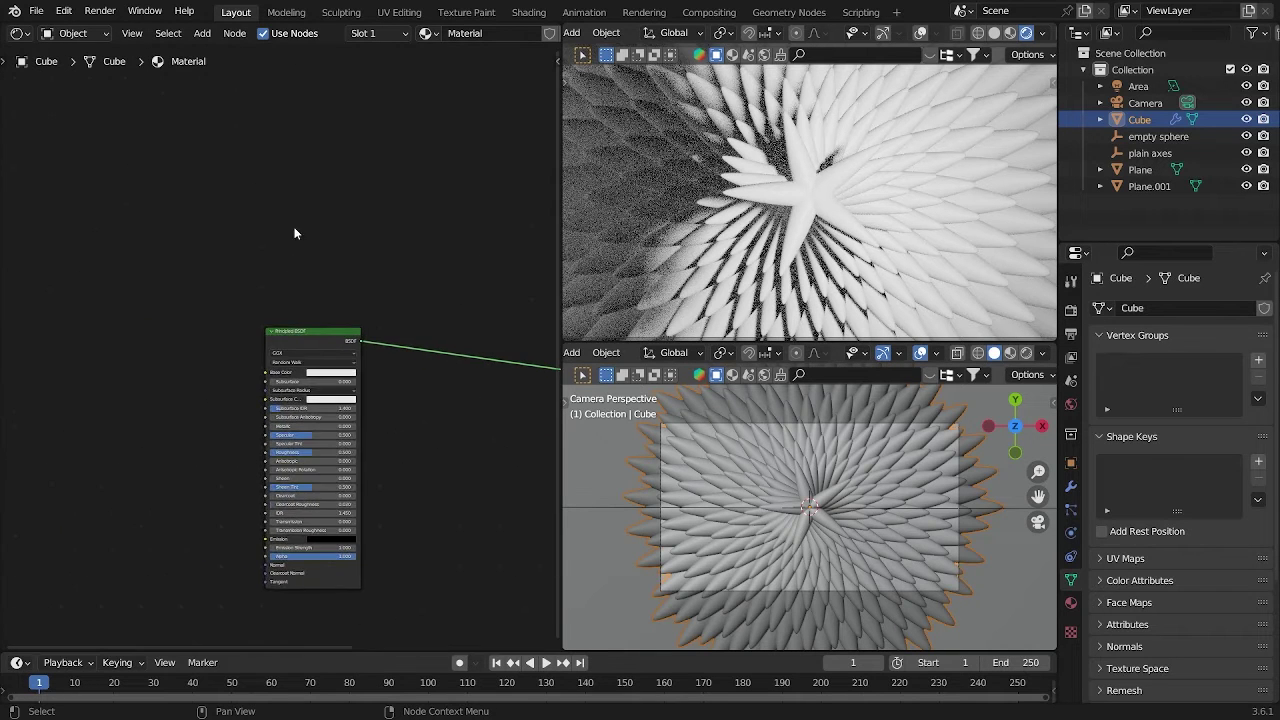
ctrl+scroll(340, 260, right, 5)
Add a Mix Shader node on the link between the Principled BSDF and the Material Output
key(shift+a)
click(420, 247)
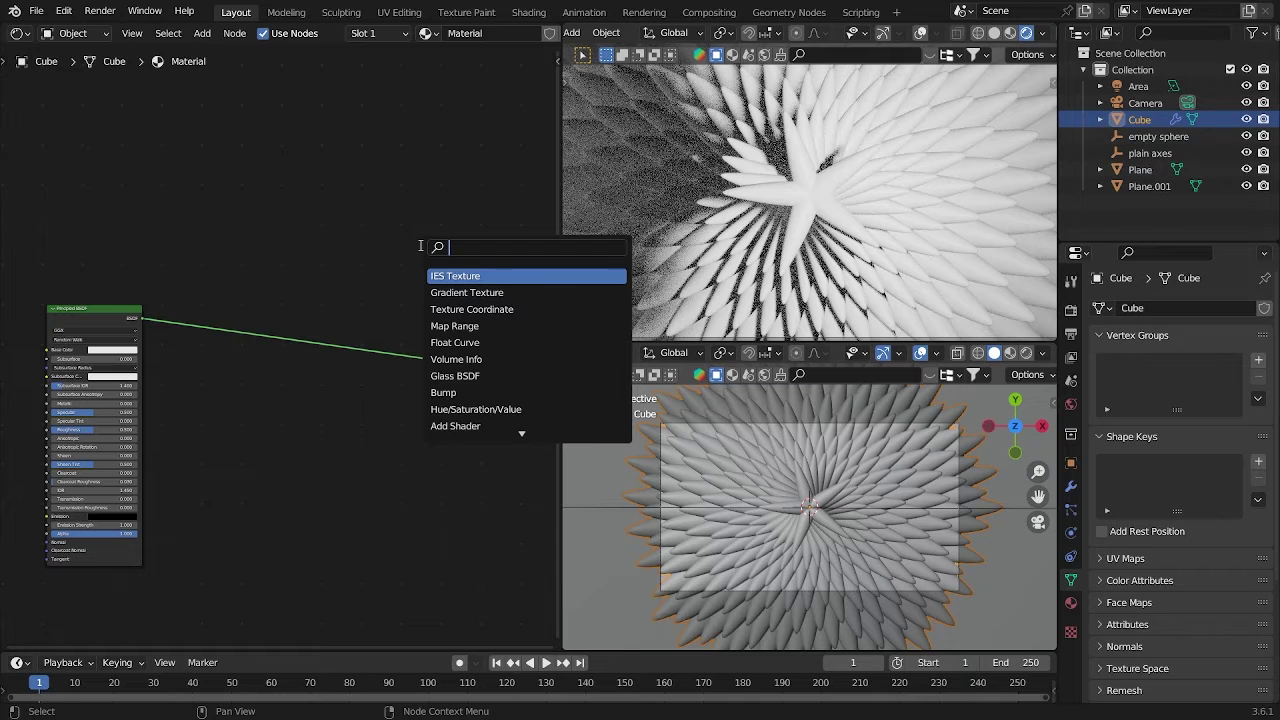
text(mix)
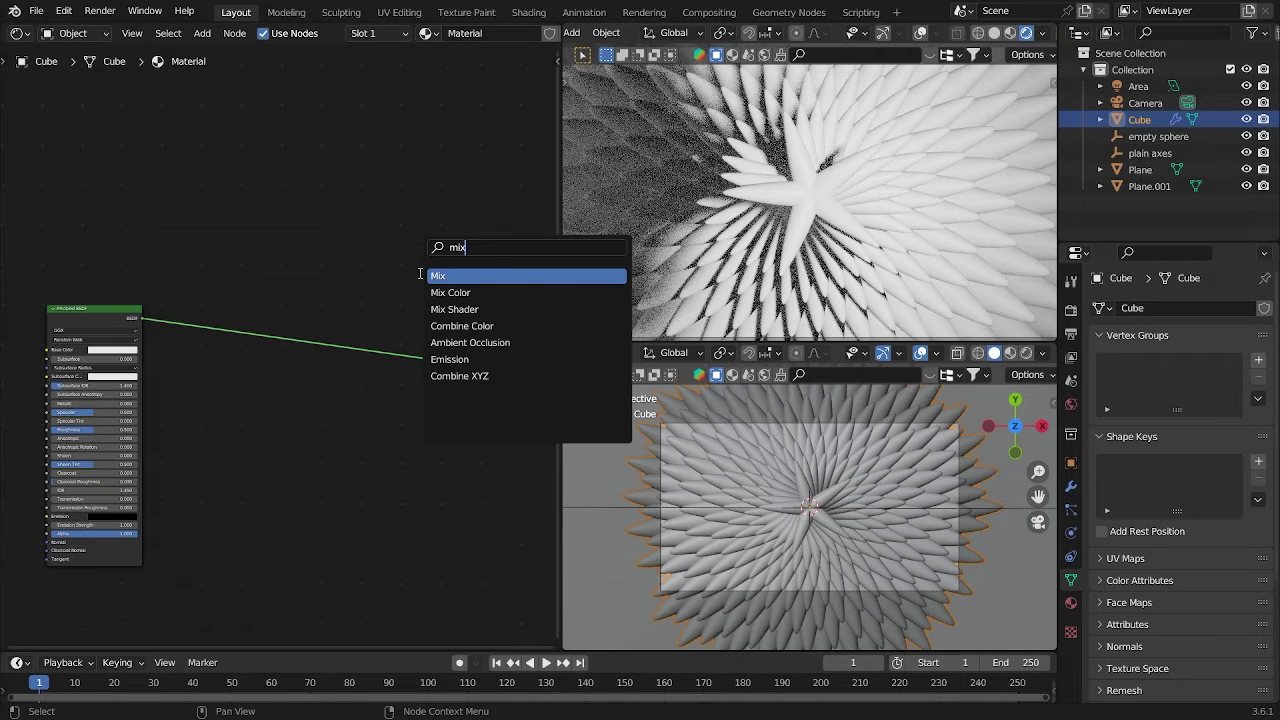
click(454, 309)
click(388, 394)
scroll(316, 406, up, 2)
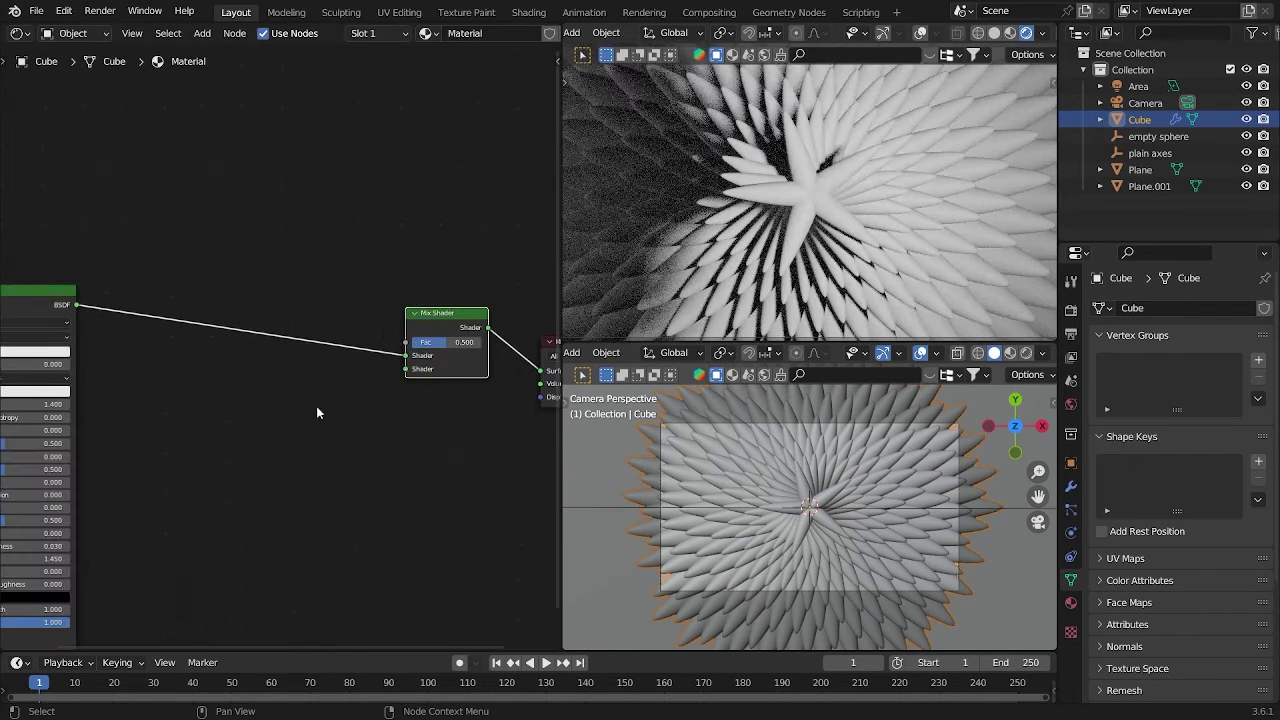
Set the Principled BSDF's Roughness to about 0.173 and Metallic to about 0.320
key(shift+a)
middle_drag(143, 405, 404, 369)
scroll(317, 354, up, 3)
middle_drag(317, 354, 349, 312)
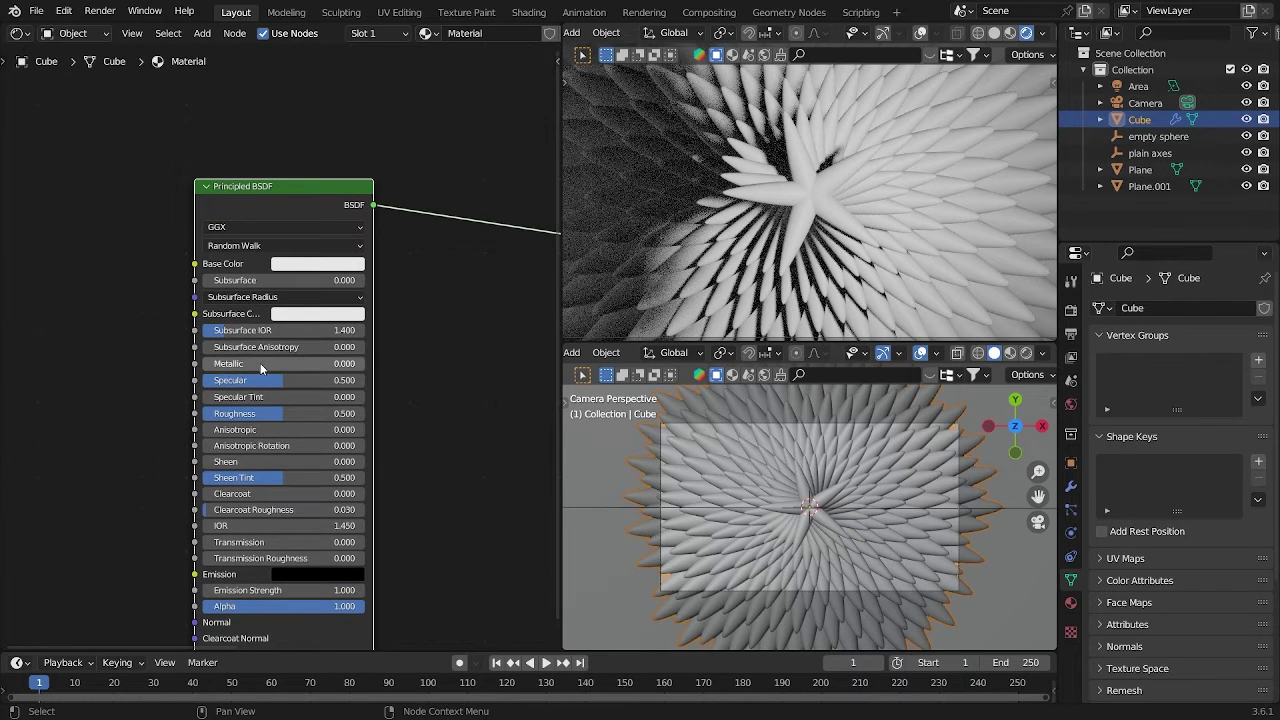
mouse_move(261, 369)
mouse_down()
mouse_move(300, 369)
mouse_move(282, 419)
mouse_move(223, 419)
mouse_move(266, 366)
mouse_move(253, 366)
mouse_up()
drag(268, 419, 280, 419)
drag(265, 366, 266, 366)
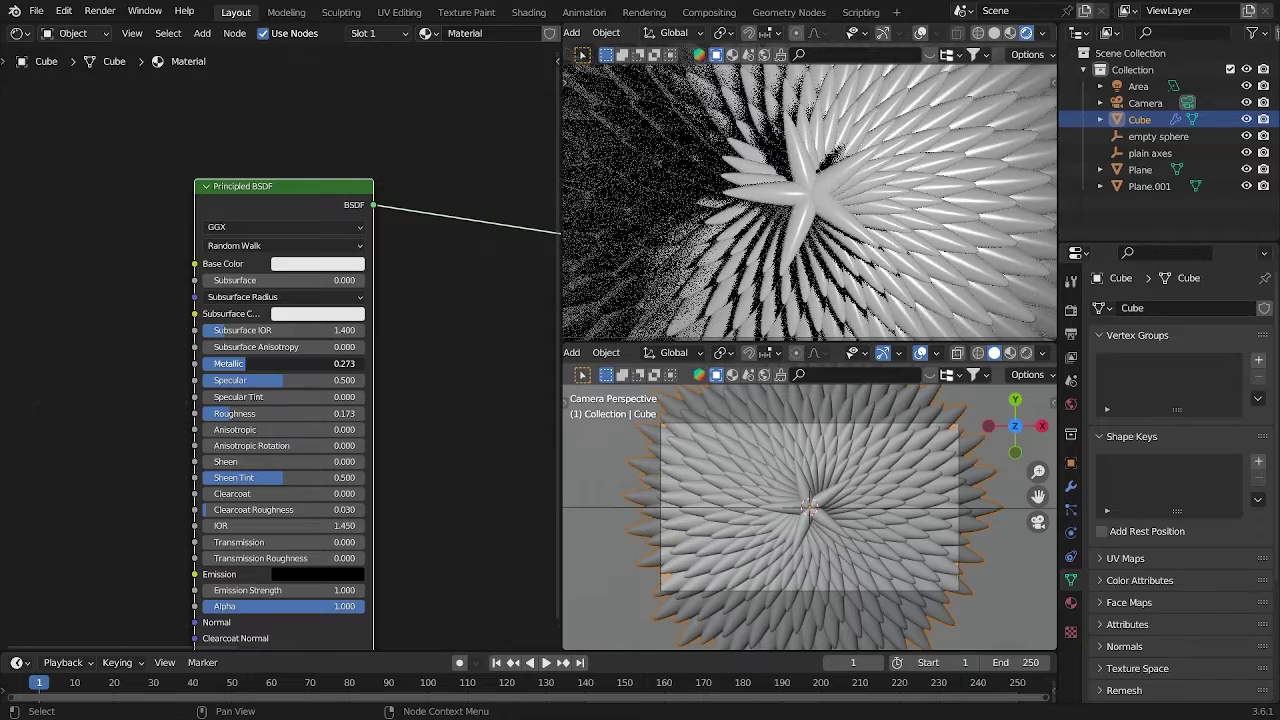
Change the Principled BSDF's subsurface method to Christensen-Burley and set its Transmission to about 0.102
click(265, 245)
click(245, 262)
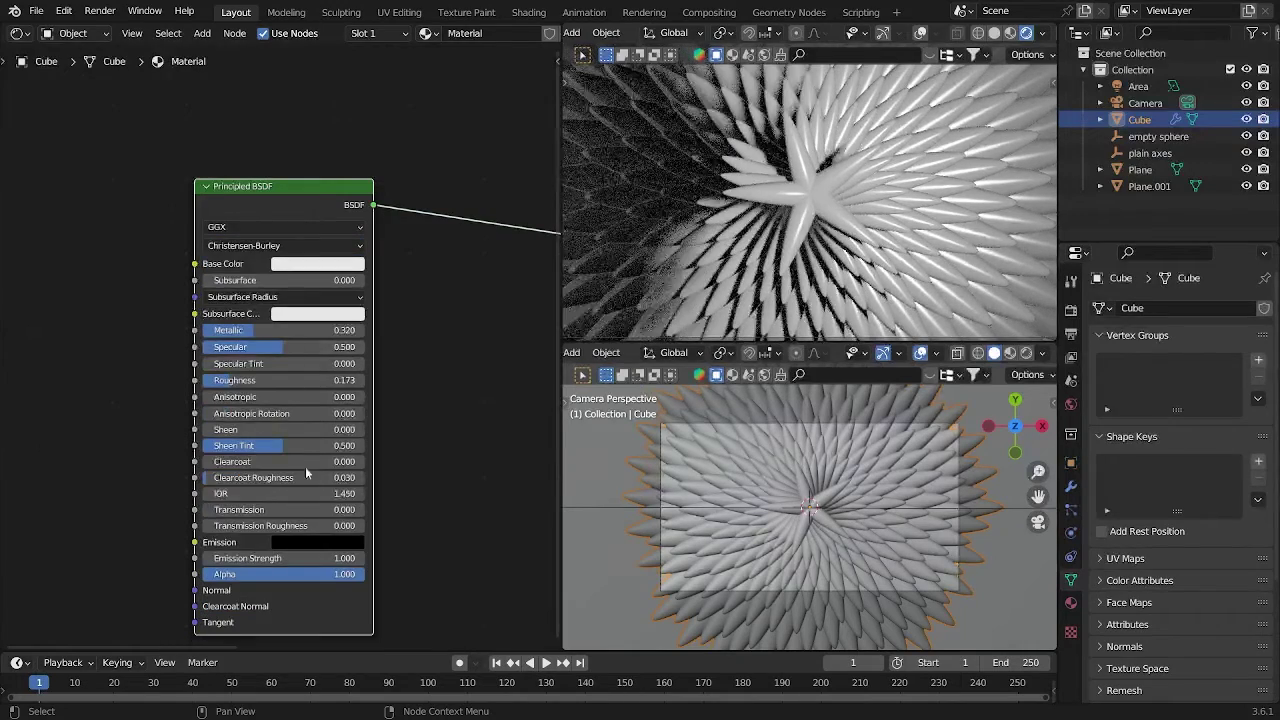
drag(268, 510, 292, 510)
scroll(432, 358, down, 2)
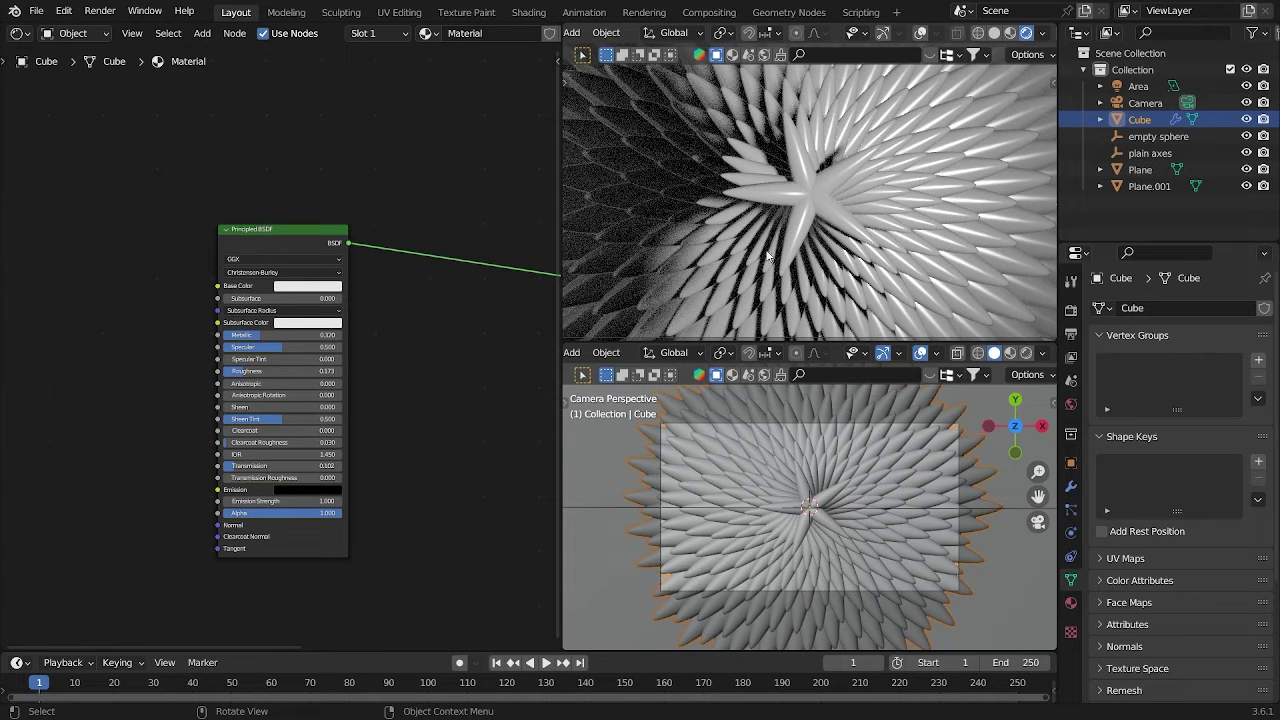
scroll(901, 156, down, 4)
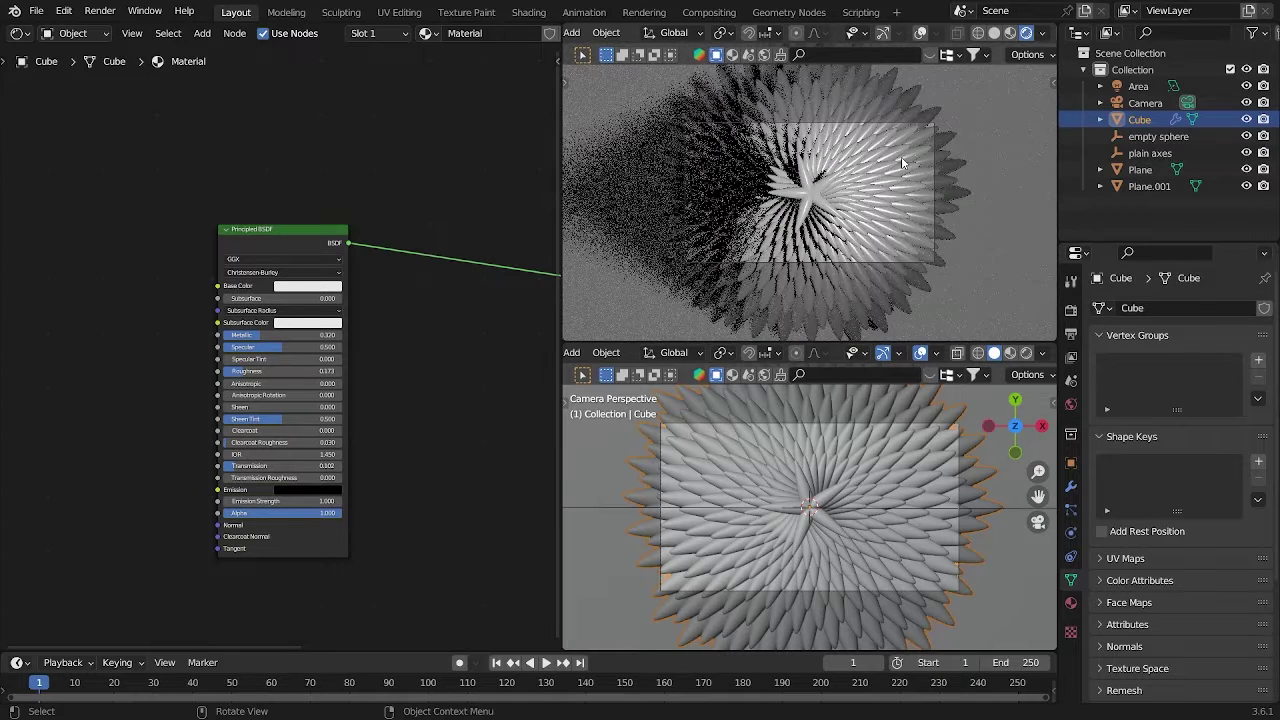
scroll(513, 367, down, 1)
Bring the Mix Shader closer and connect a duplicate of the Principled BSDF to its second Shader input
middle_drag(513, 367, 278, 418)
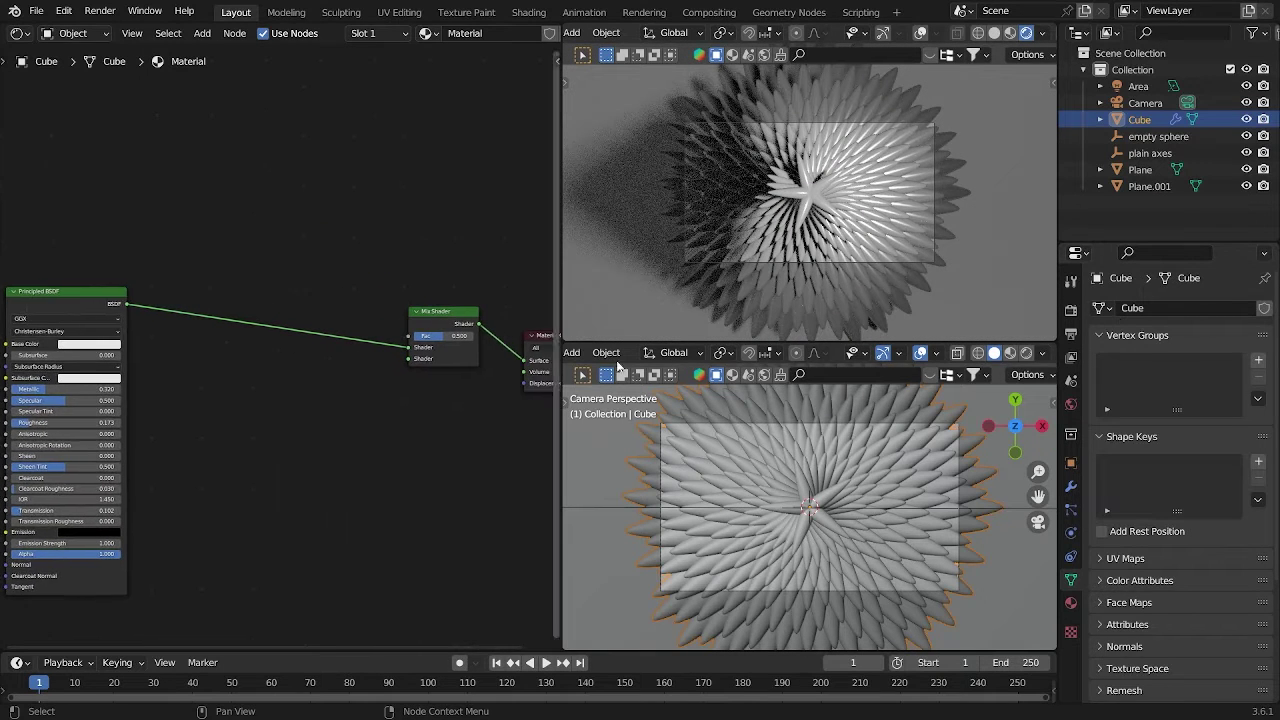
drag(460, 353, 387, 359)
middle_drag(251, 326, 331, 294)
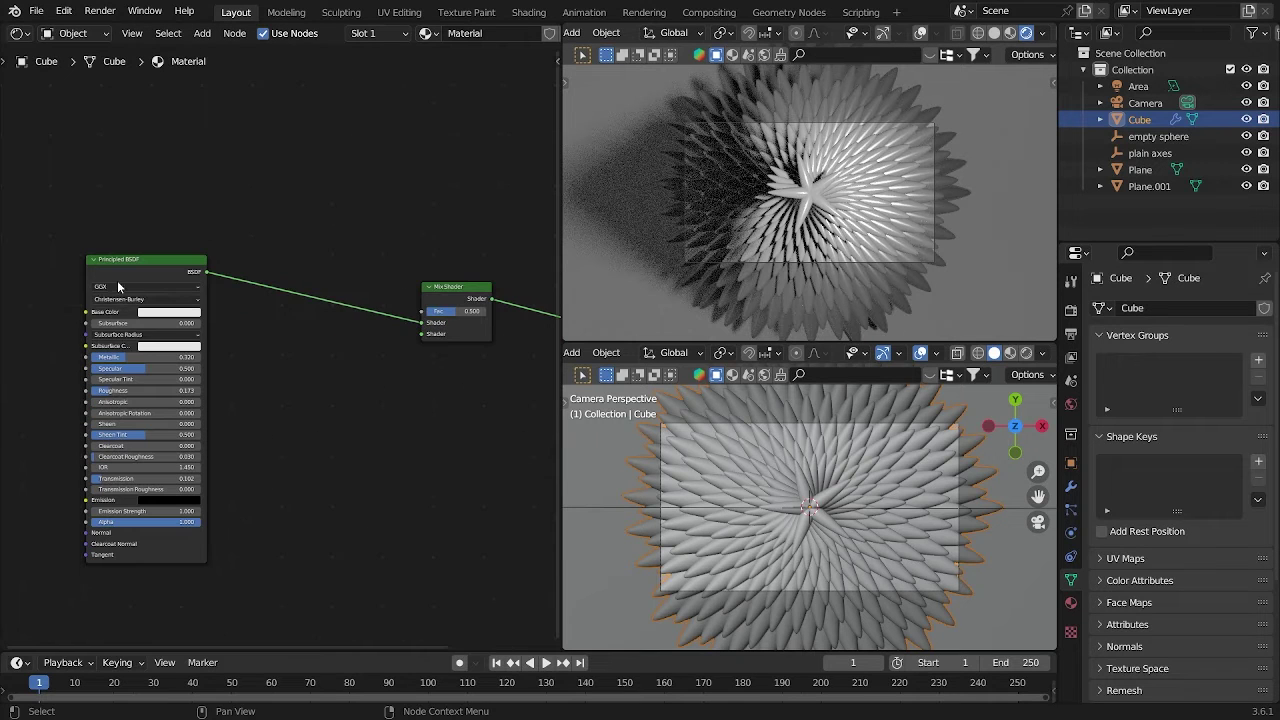
key(shift+d)
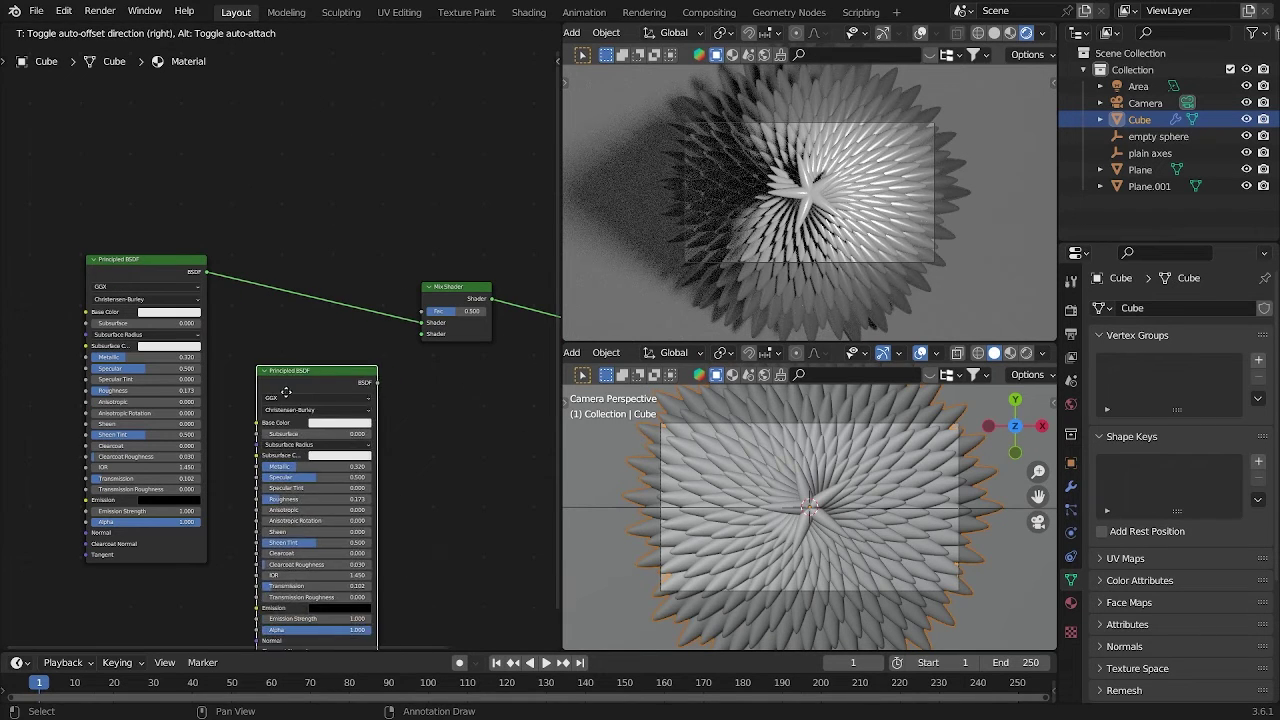
click(347, 415)
drag(358, 389, 421, 334)
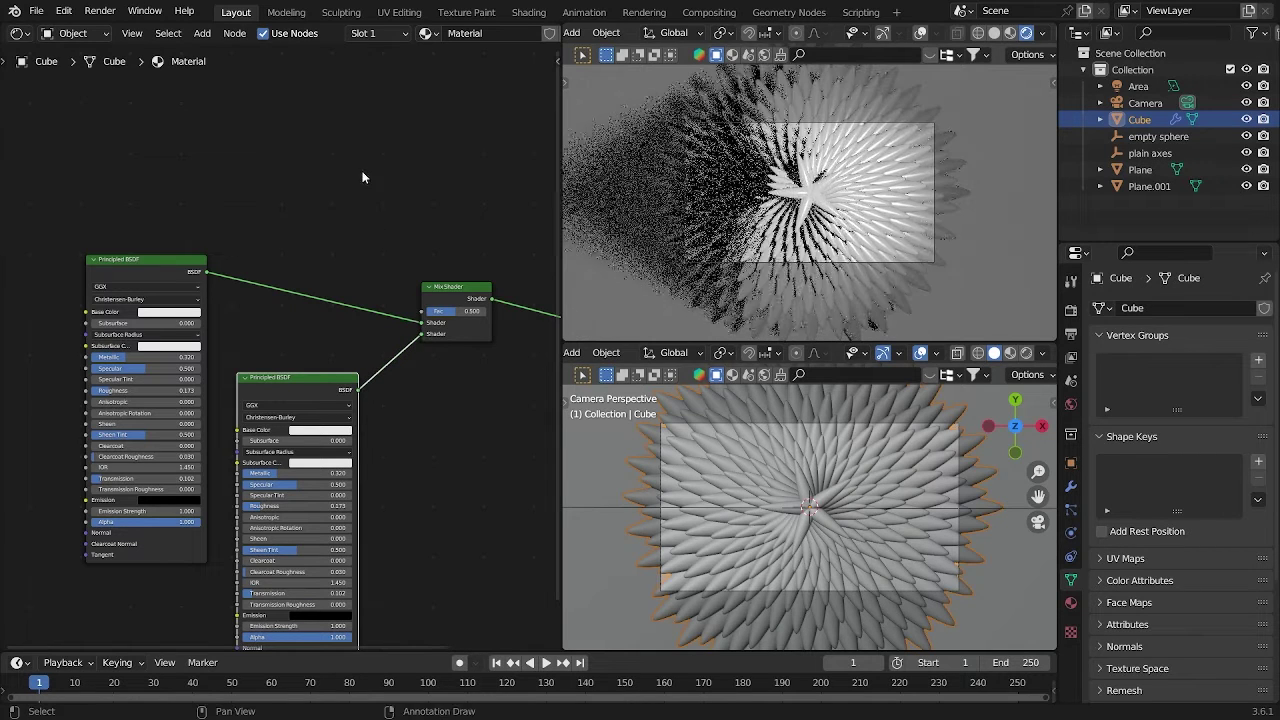
Add an Ambient Occlusion node above the first Principled BSDF
key(shift+a)
click(251, 122)
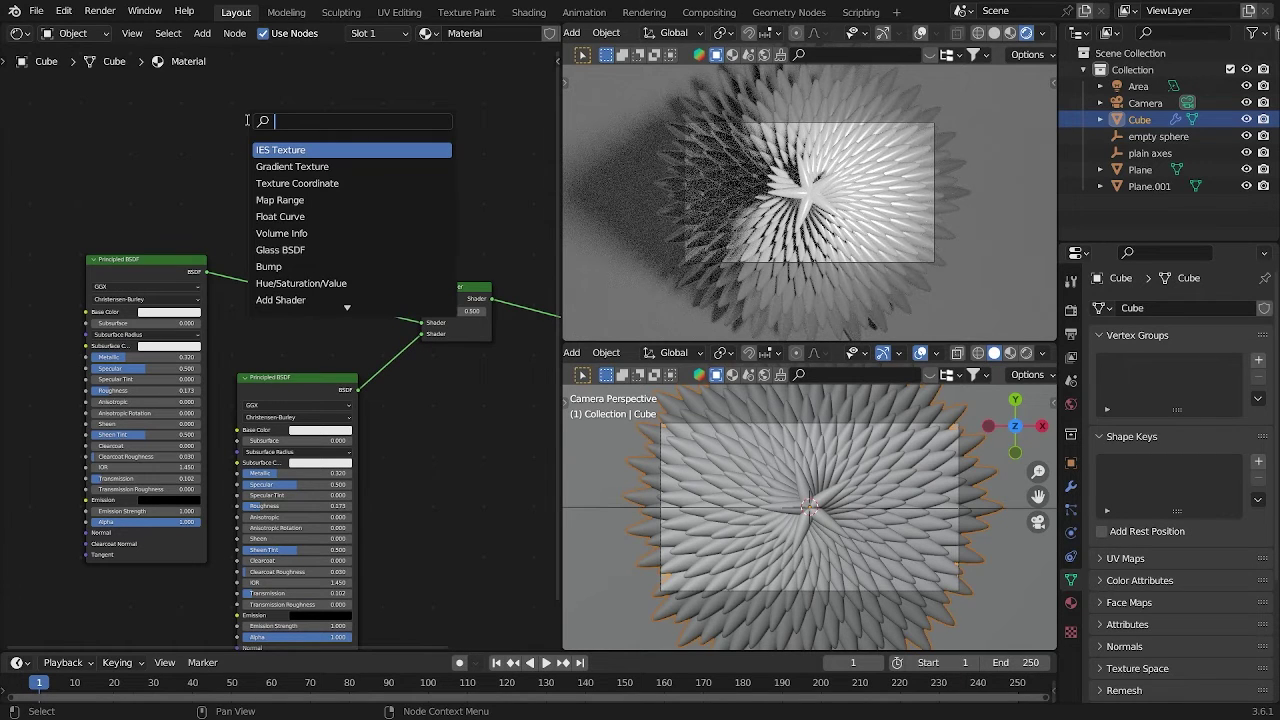
text(ambient)
key(Return)
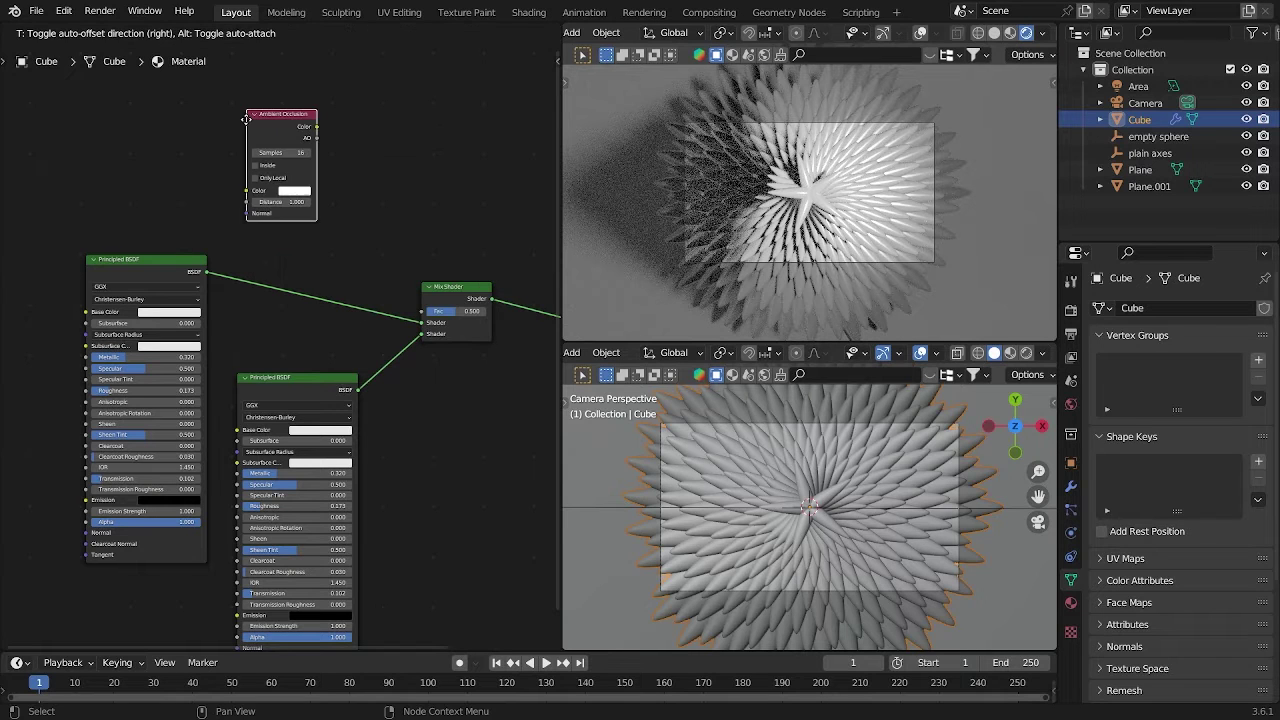
click(133, 128)
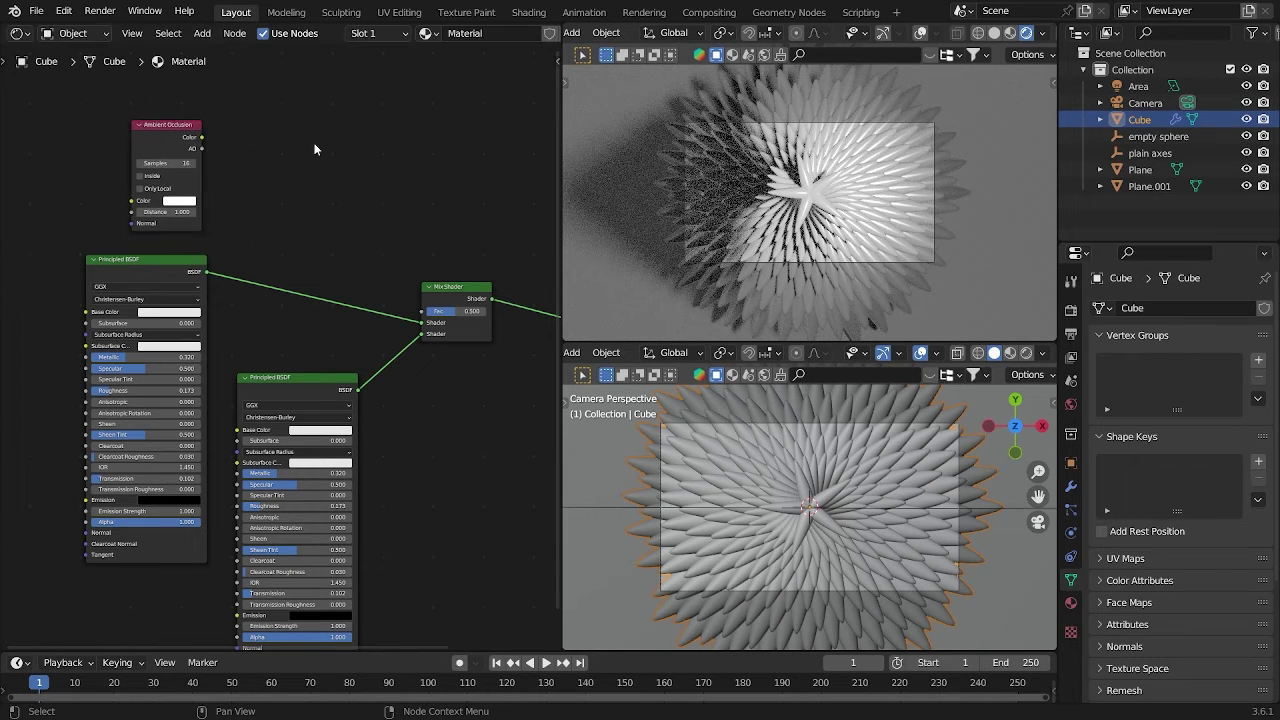
Add a Color Ramp node beside the Ambient Occlusion node
key(shift+a)
click(315, 145)
text(ramp)
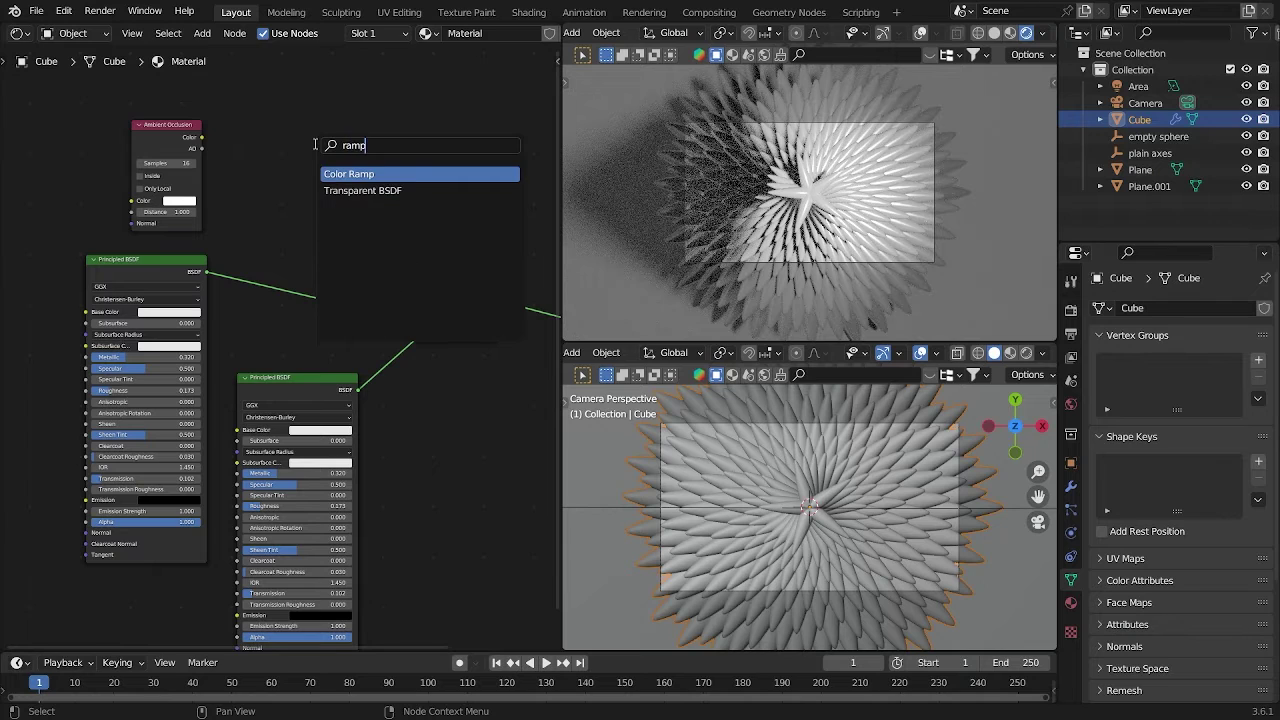
key(Return)
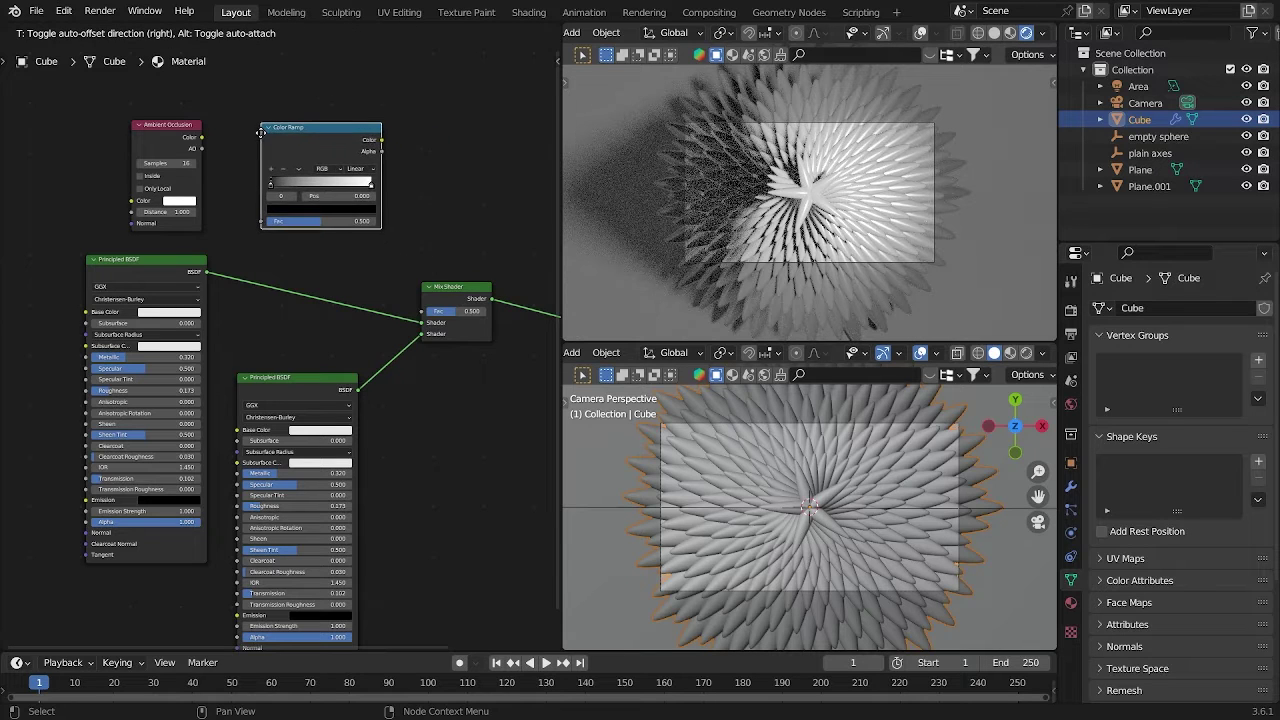
click(262, 133)
Connect the Ambient Occlusion Color to the Color Ramp's Fac and the ramp's Color to the Mix Shader's Fac
drag(201, 140, 268, 220)
drag(311, 123, 330, 190)
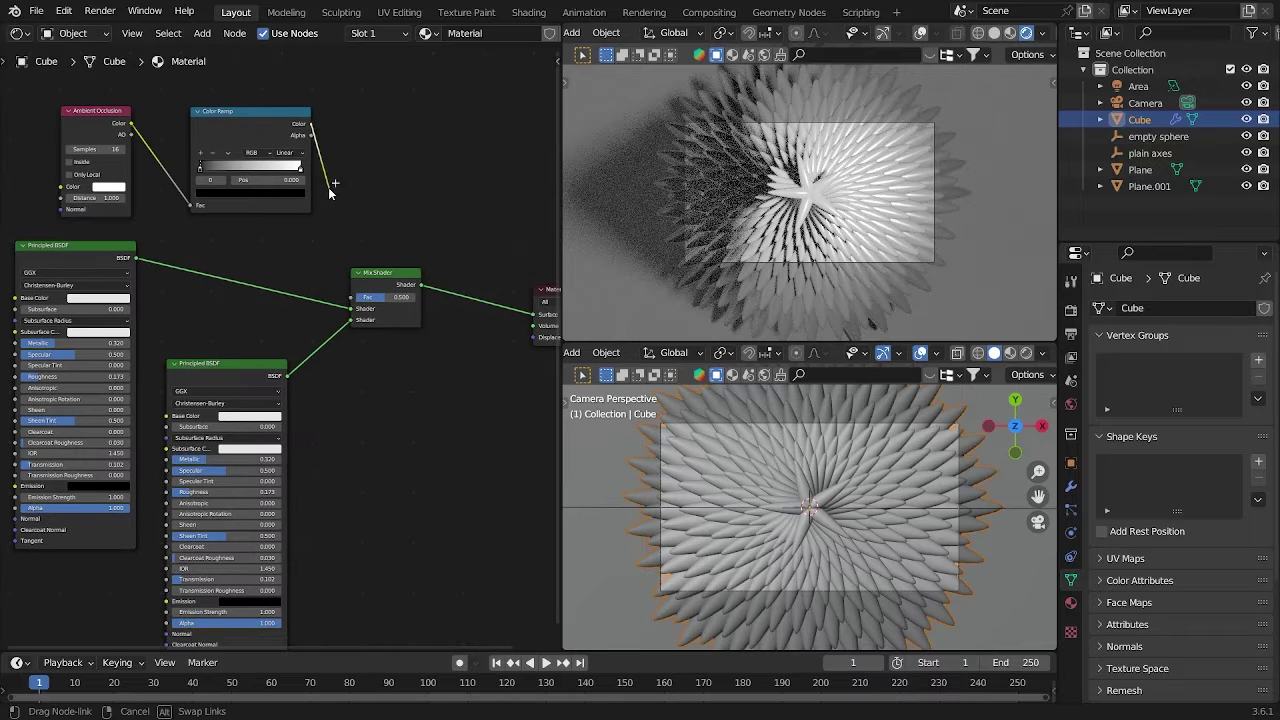
drag(352, 298, 351, 297)
Move the Mix Shader and Material Output nodes together farther away from the other nodes
scroll(394, 243, down, 2)
middle_drag(456, 265, 249, 222)
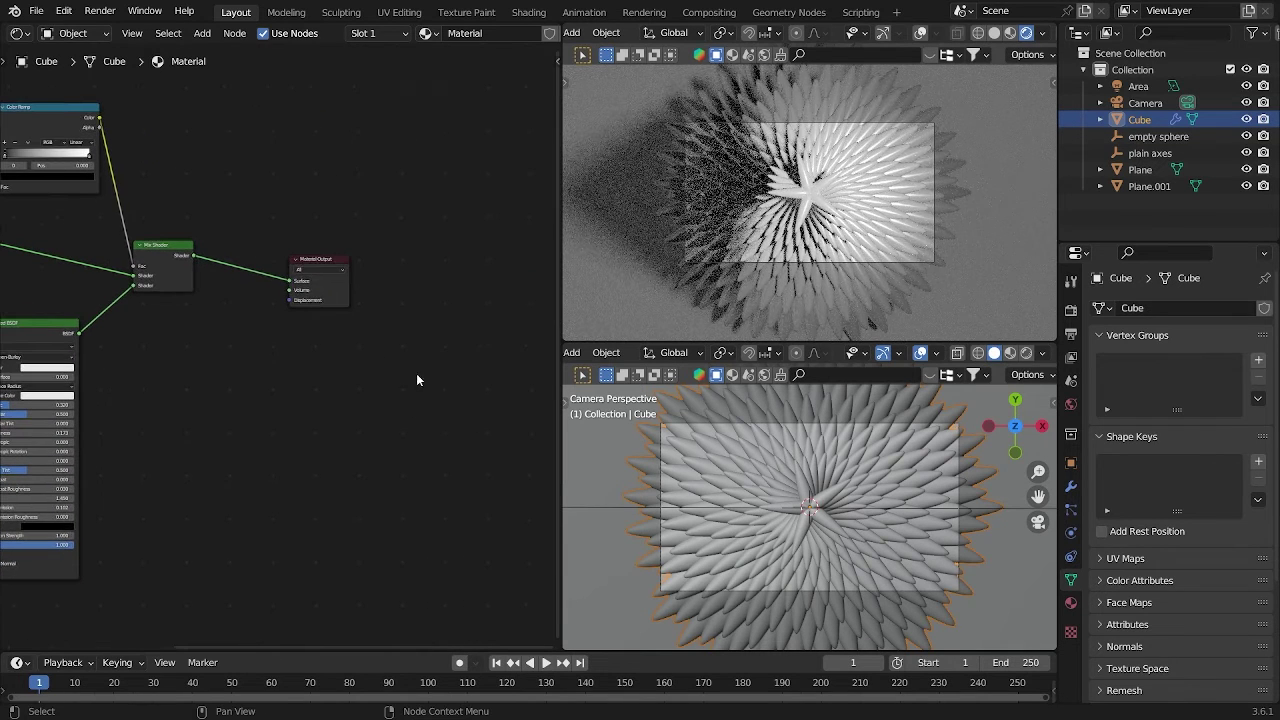
drag(417, 374, 177, 238)
drag(336, 288, 514, 284)
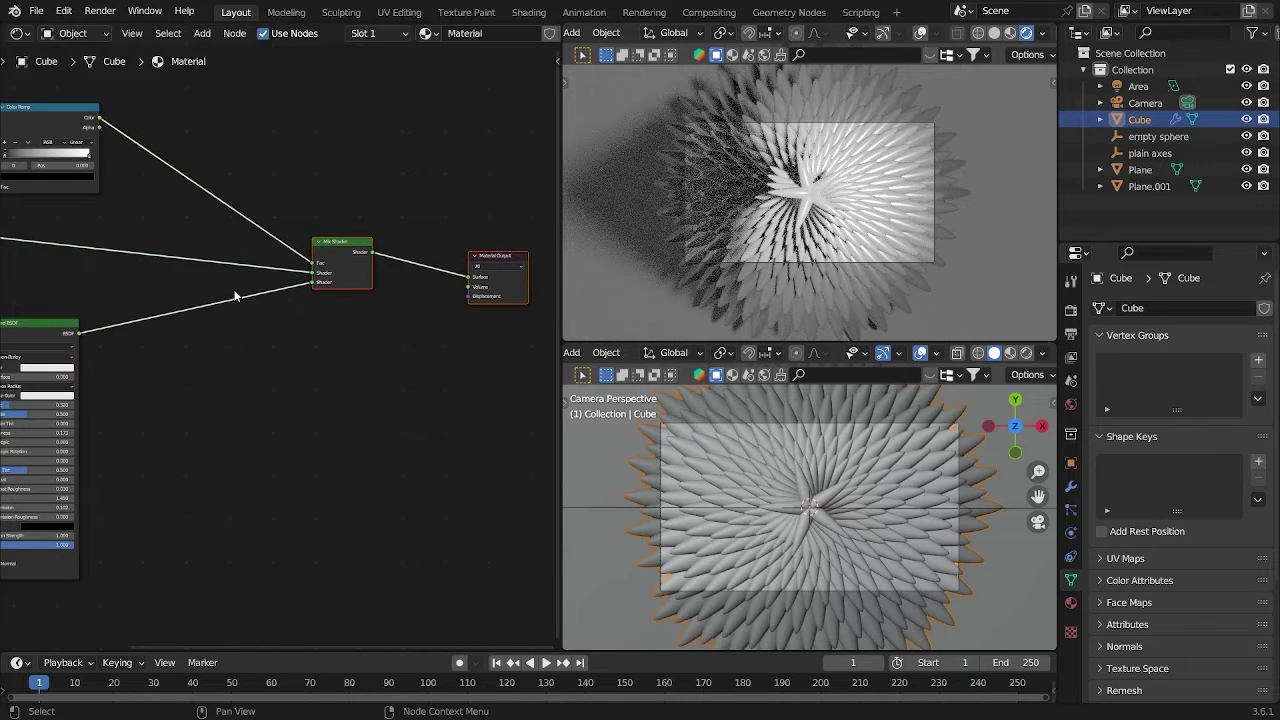
Place a second Color Ramp before the first Principled BSDF and connect its Color to Base Color
middle_drag(61, 268, 498, 285)
click(243, 287)
middle_drag(139, 239, 248, 239)
key(shift+a)
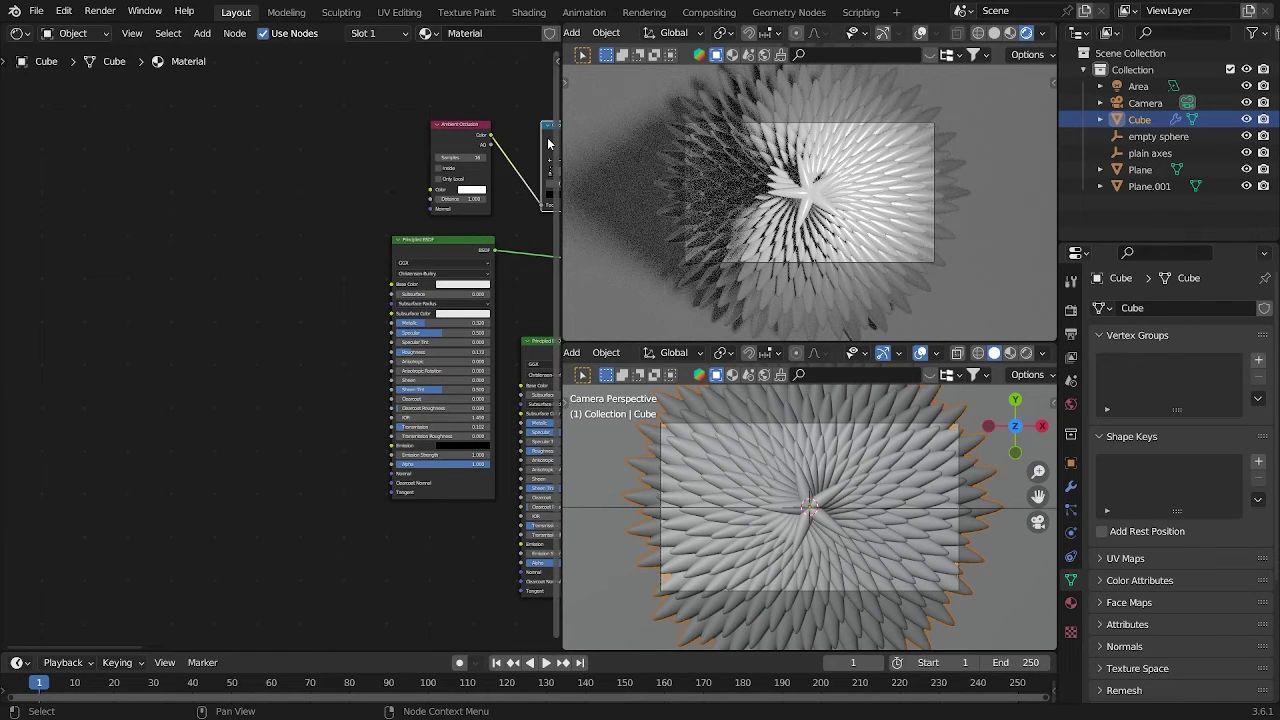
click(330, 253)
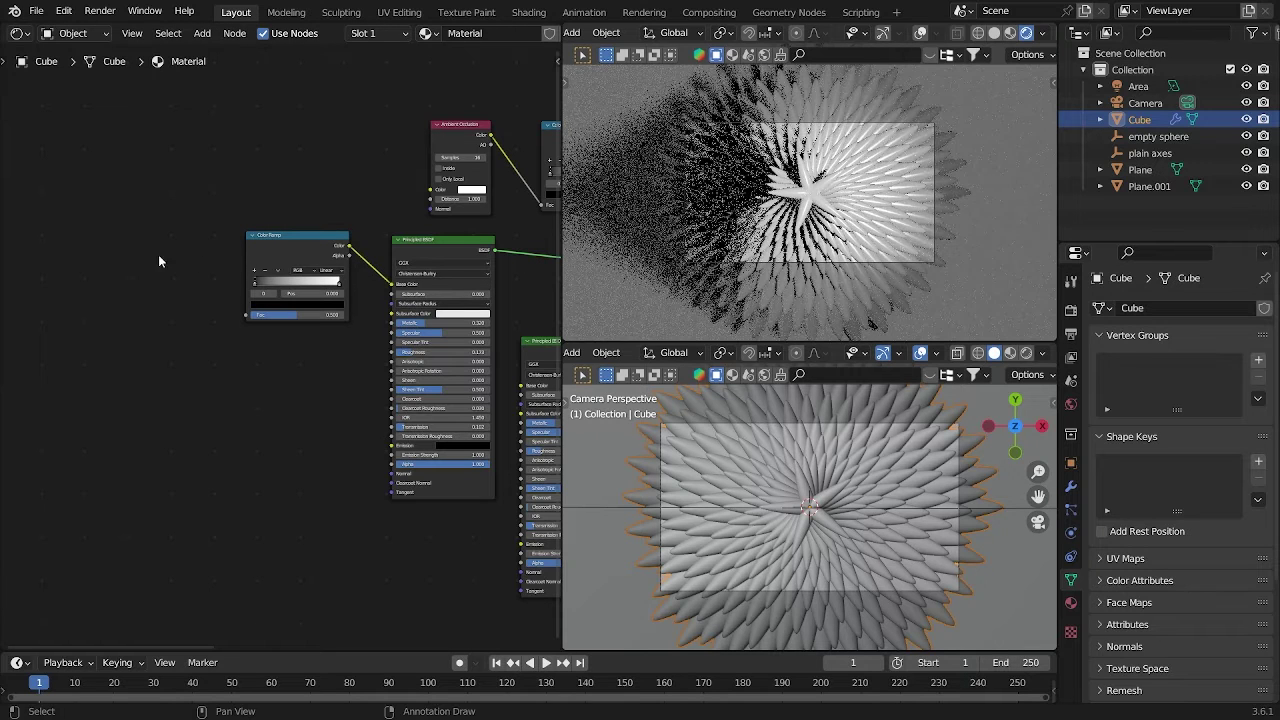
Add a Noise Texture before the new Color Ramp, with Mapping and Texture Coordinate nodes feeding it
middle_drag(157, 256, 357, 296)
key(shift+a)
click(337, 277)
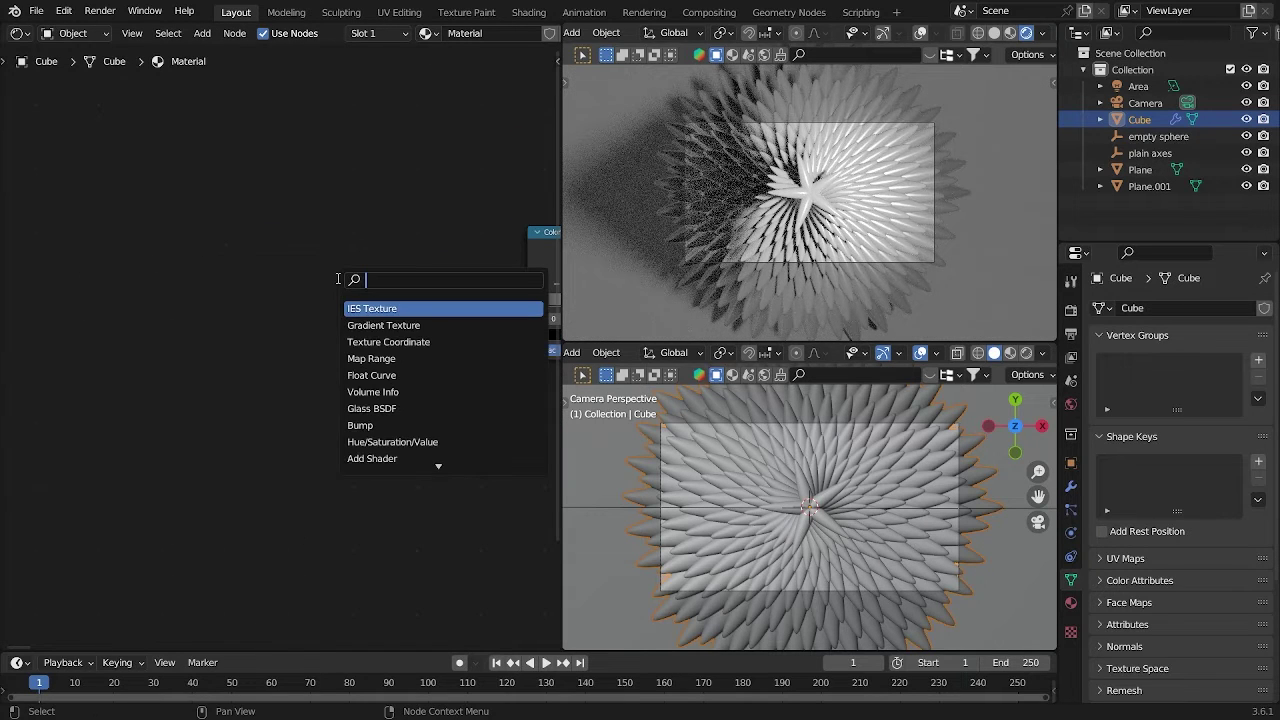
text(noise)
key(Return)
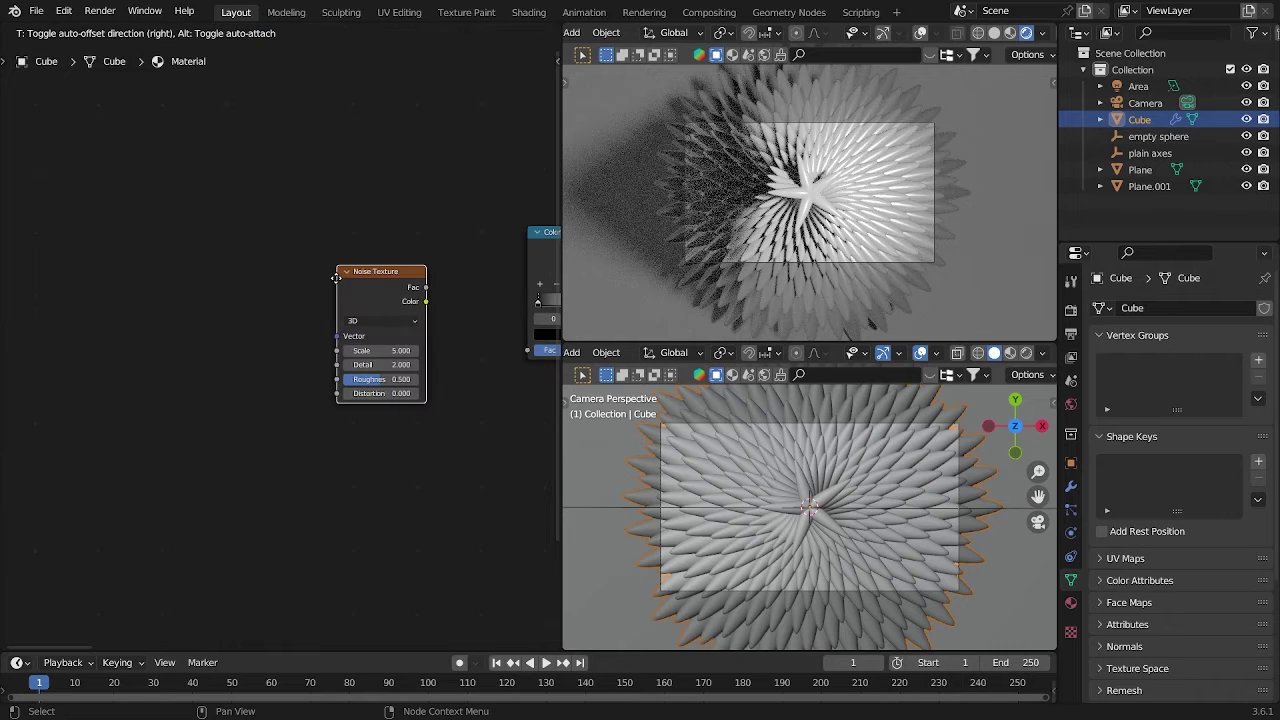
click(375, 239)
key(ctrl+t)
Connect the Noise Texture's Fac to the Color Ramp's Fac and the Object coordinates to the Mapping Vector
middle_drag(477, 268, 302, 272)
drag(294, 254, 352, 355)
middle_drag(280, 442, 374, 428)
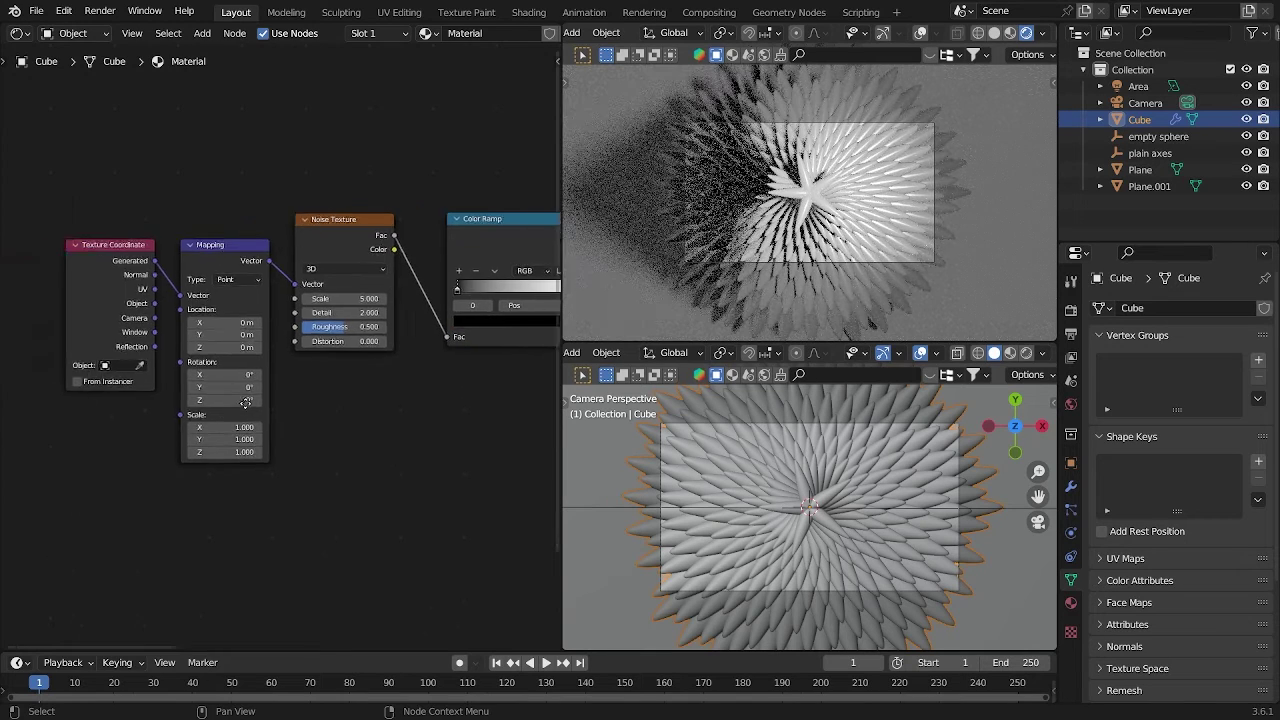
scroll(205, 390, up, 5)
drag(132, 276, 188, 266)
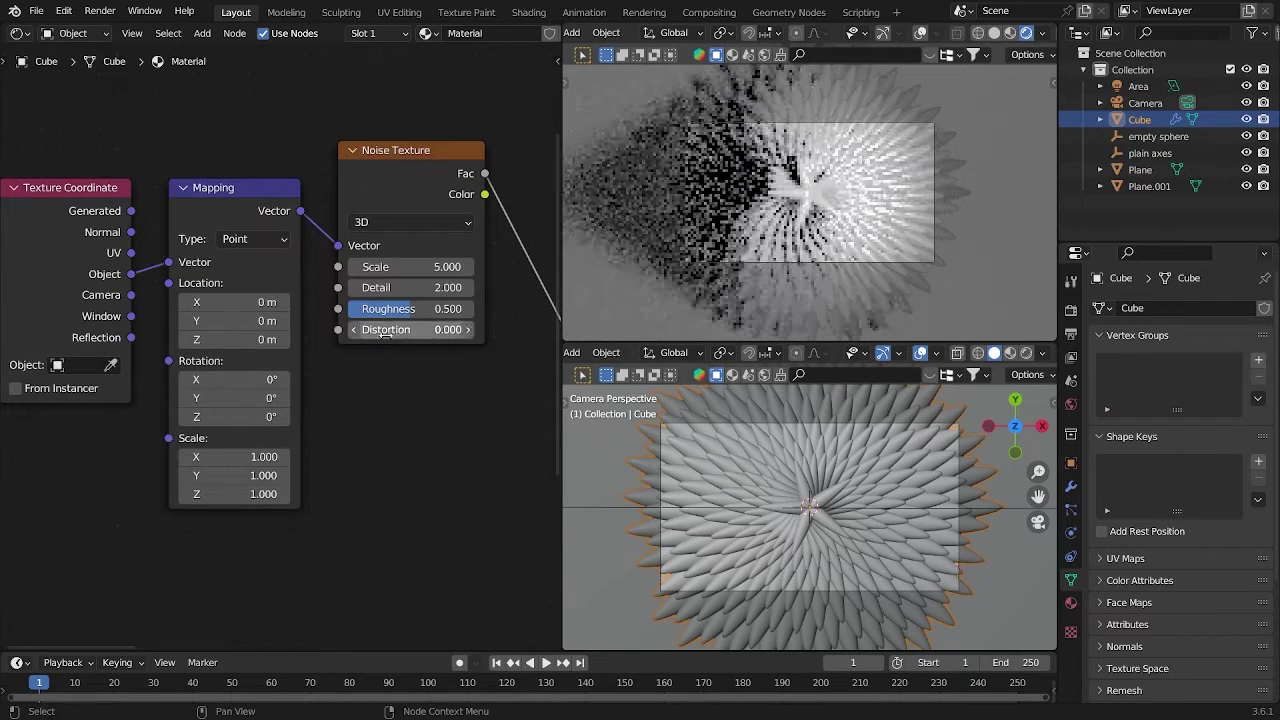
Set the first stop of the Base Color ramp to a blue-violet with hue 0.683, saturation 1 and value 1
middle_drag(514, 399, 371, 420)
scroll(547, 390, down, 3)
middle_drag(549, 384, 246, 470)
middle_drag(397, 496, 460, 552)
scroll(277, 508, up, 2)
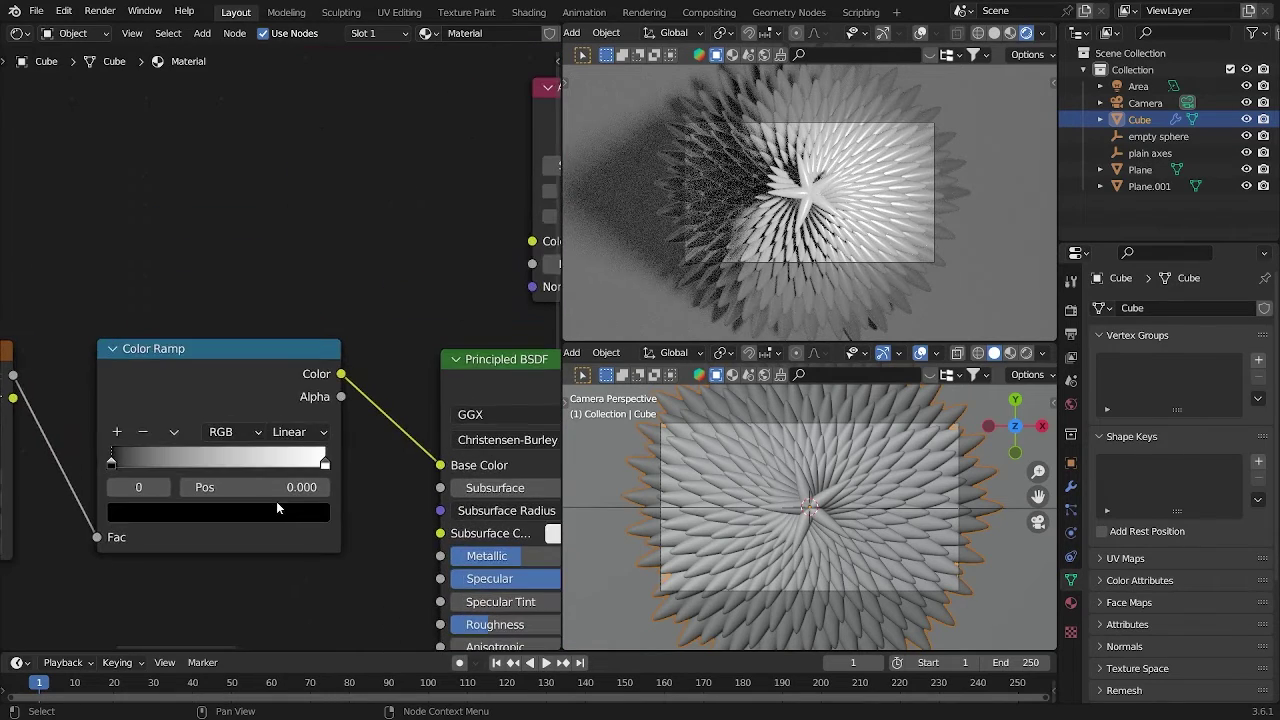
click(310, 512)
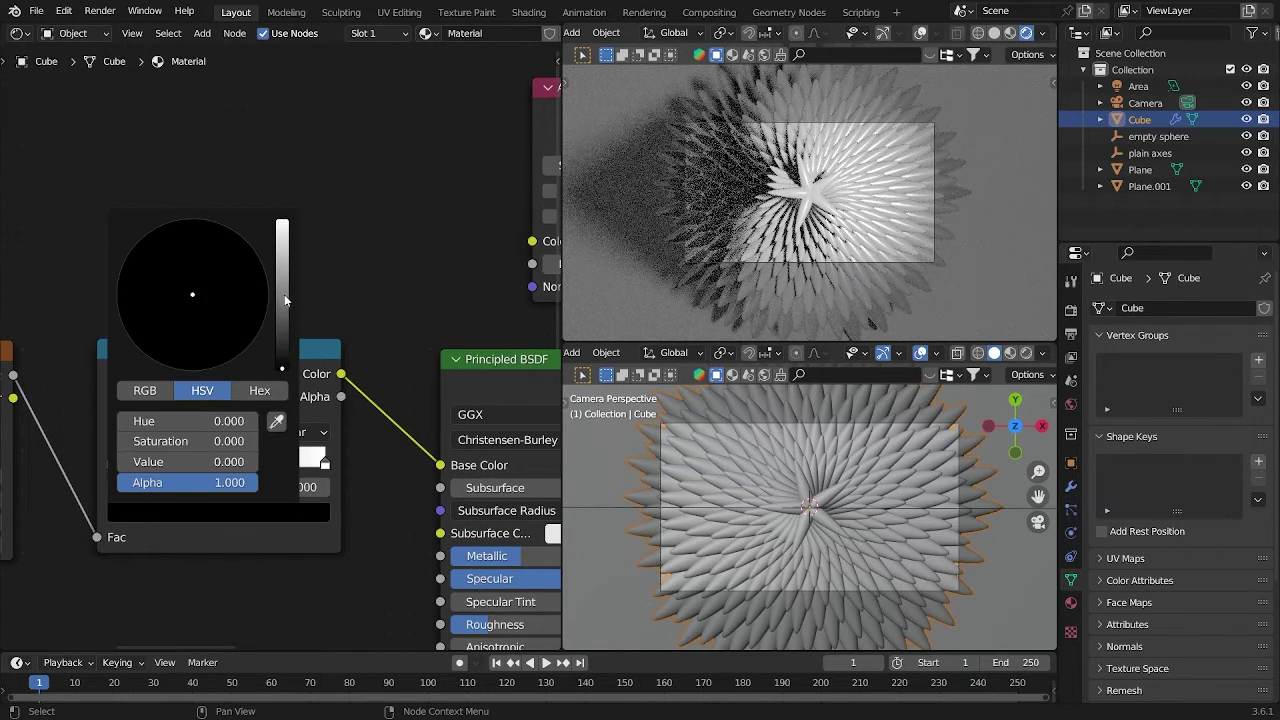
click(282, 281)
drag(240, 289, 282, 219)
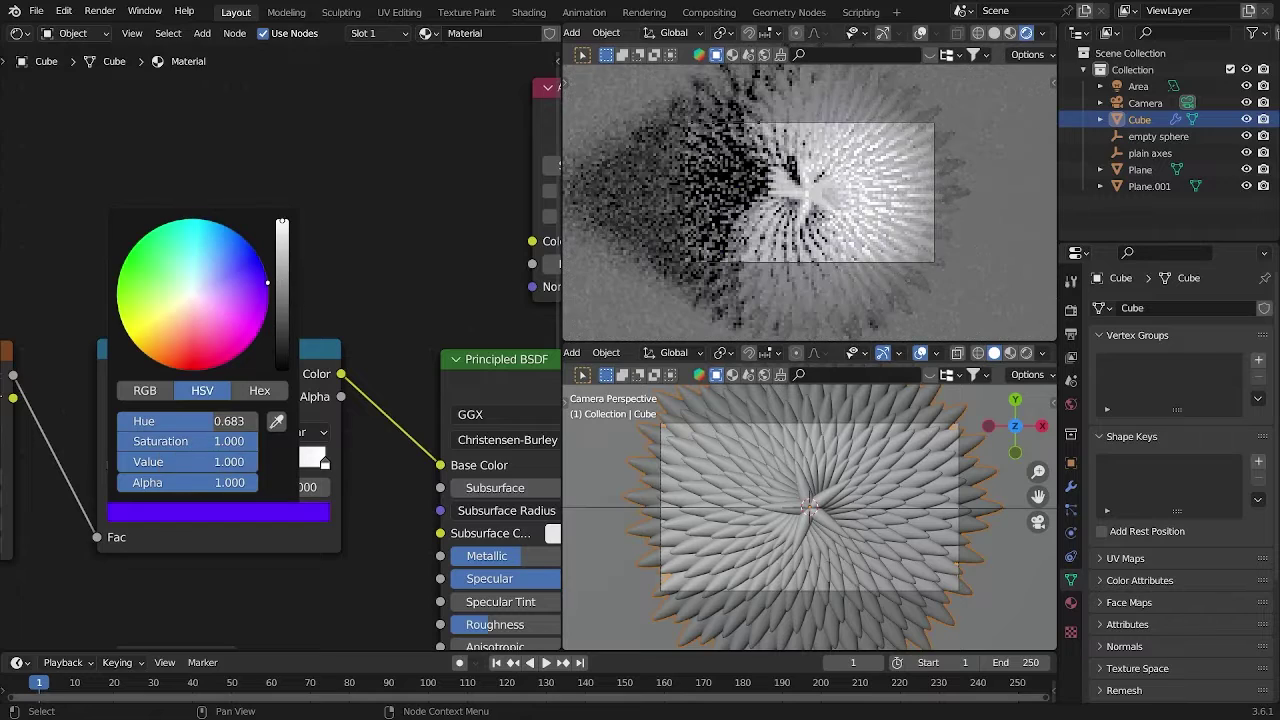
Soften the Base Color ramp's first stop to violet, hue about 0.685 and saturation about 0.91, and make its last stop bright blue
scroll(371, 235, up, 1)
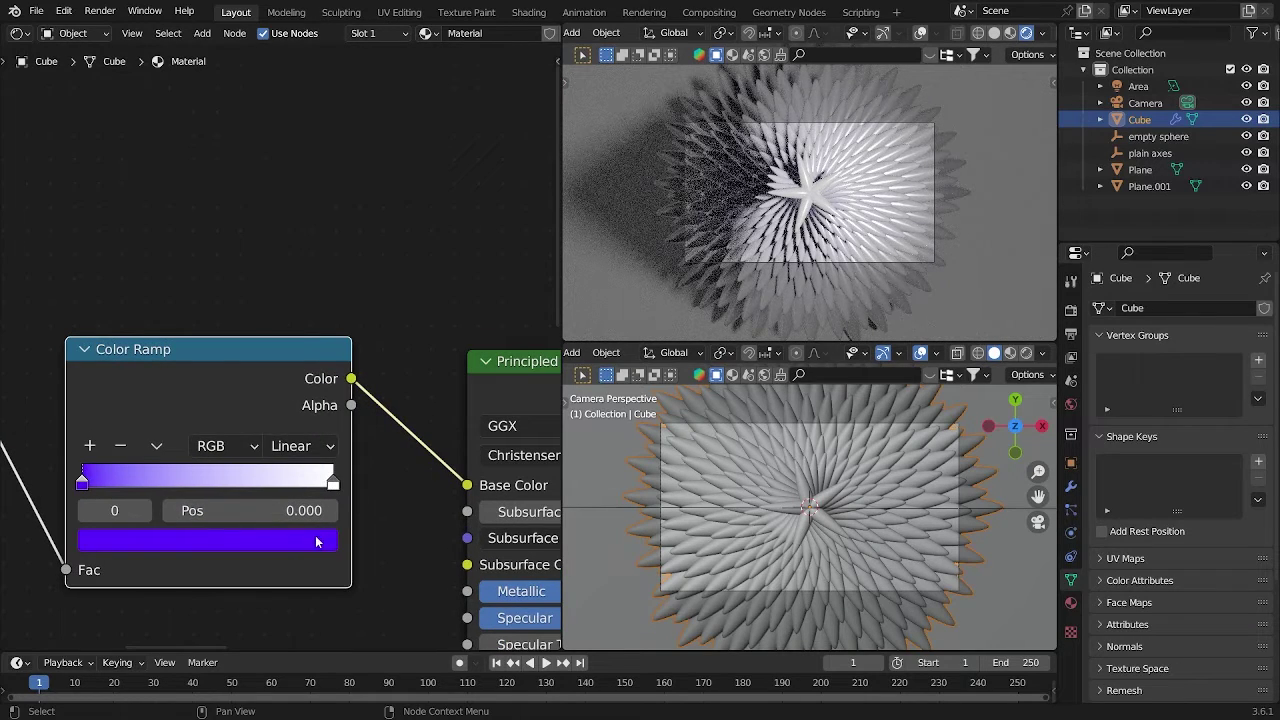
click(306, 512)
drag(240, 246, 238, 272)
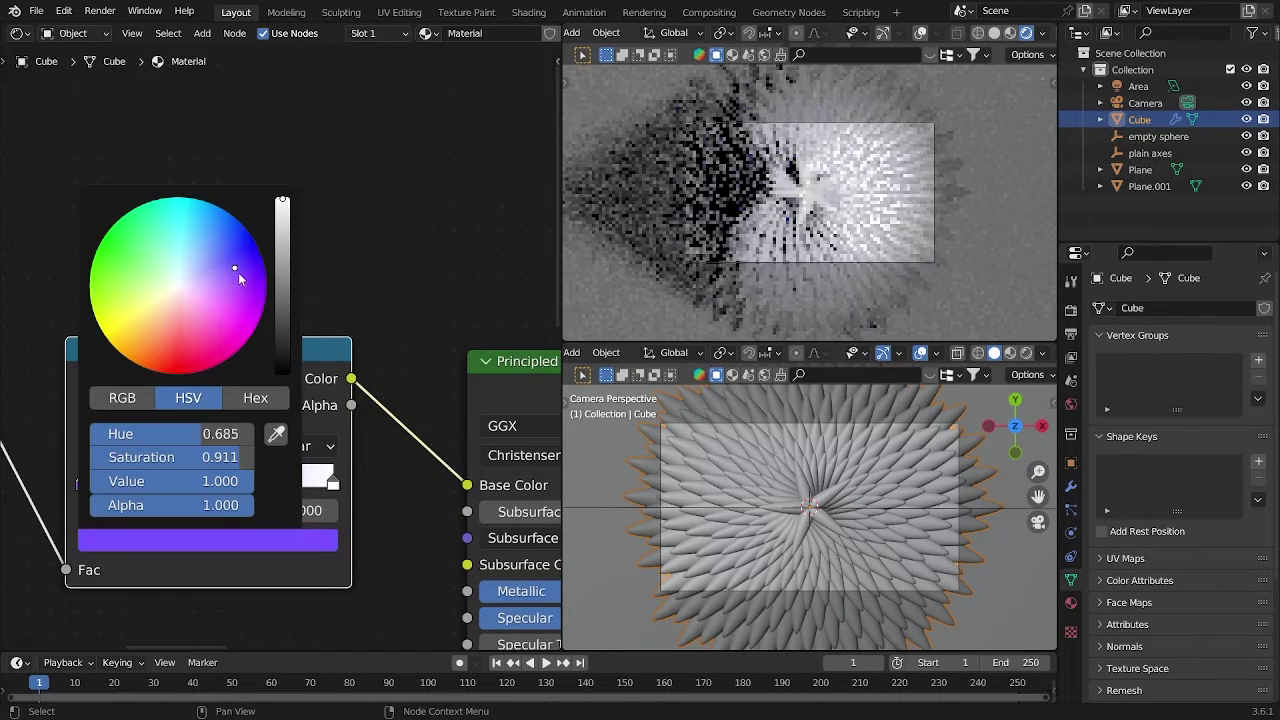
click(332, 484)
click(322, 540)
click(232, 222)
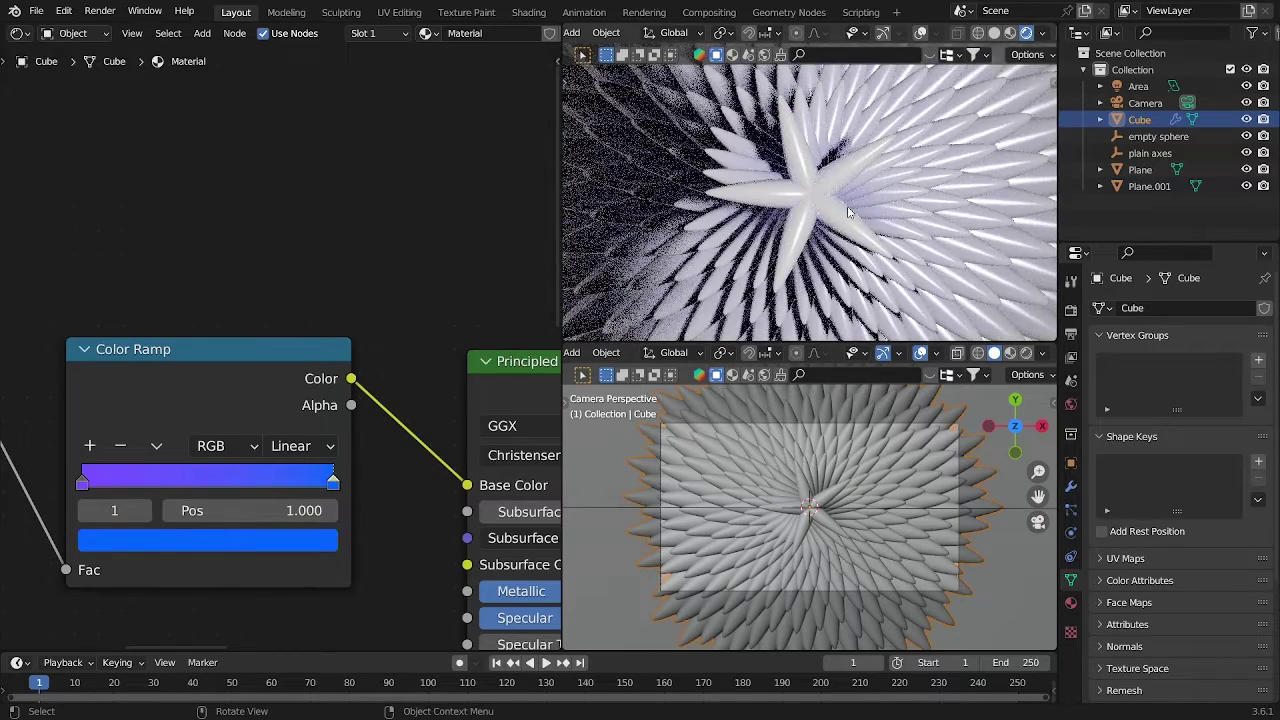
Move the black stop of the Ambient Occlusion node's Color Ramp to about position 0.796
scroll(352, 473, down, 6)
middle_drag(386, 503, 191, 531)
middle_drag(545, 445, 351, 463)
scroll(351, 463, up, 1)
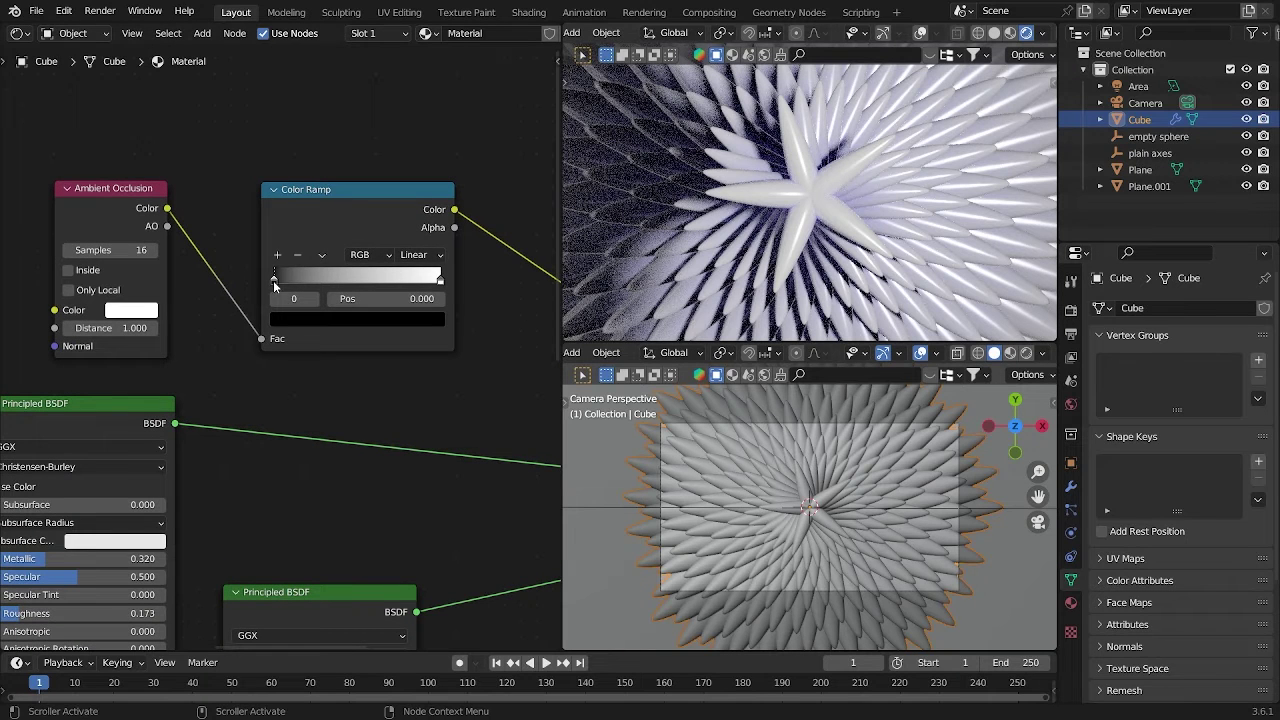
drag(277, 282, 417, 290)
Change the second Principled BSDF's Base Color to a fully saturated violet-purple
scroll(421, 420, down, 1)
scroll(367, 310, up, 2)
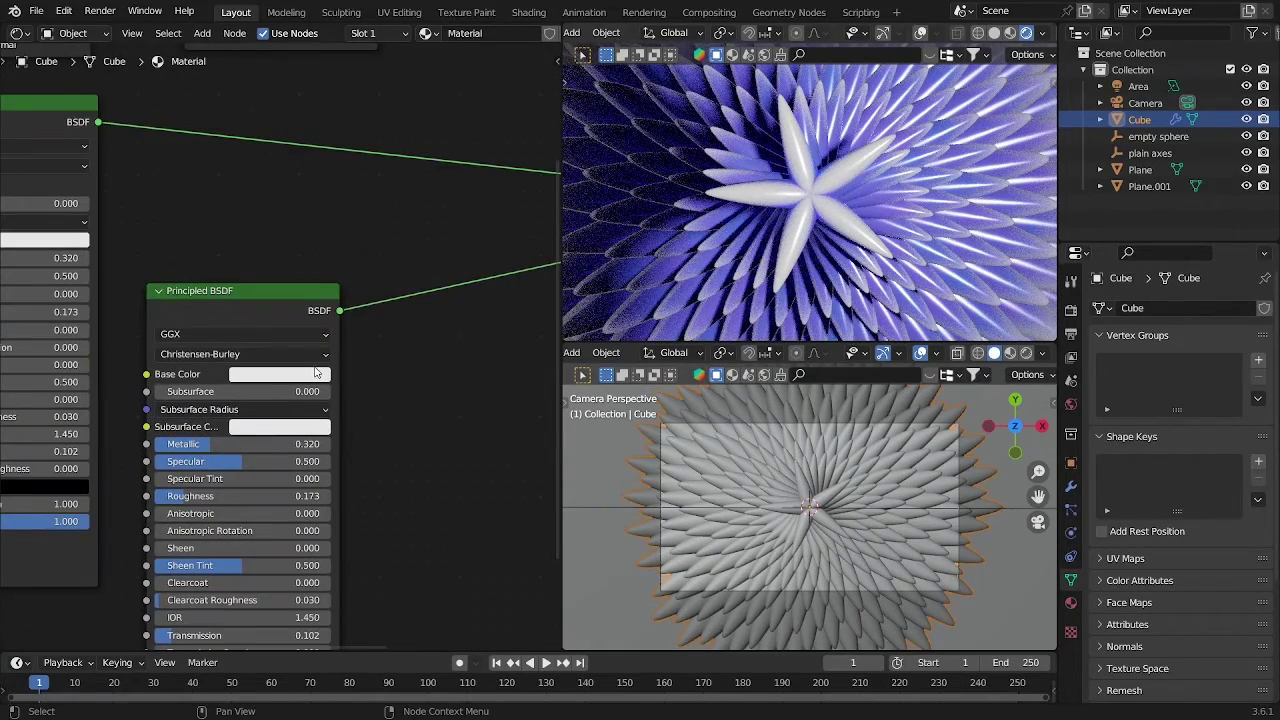
click(316, 372)
click(329, 179)
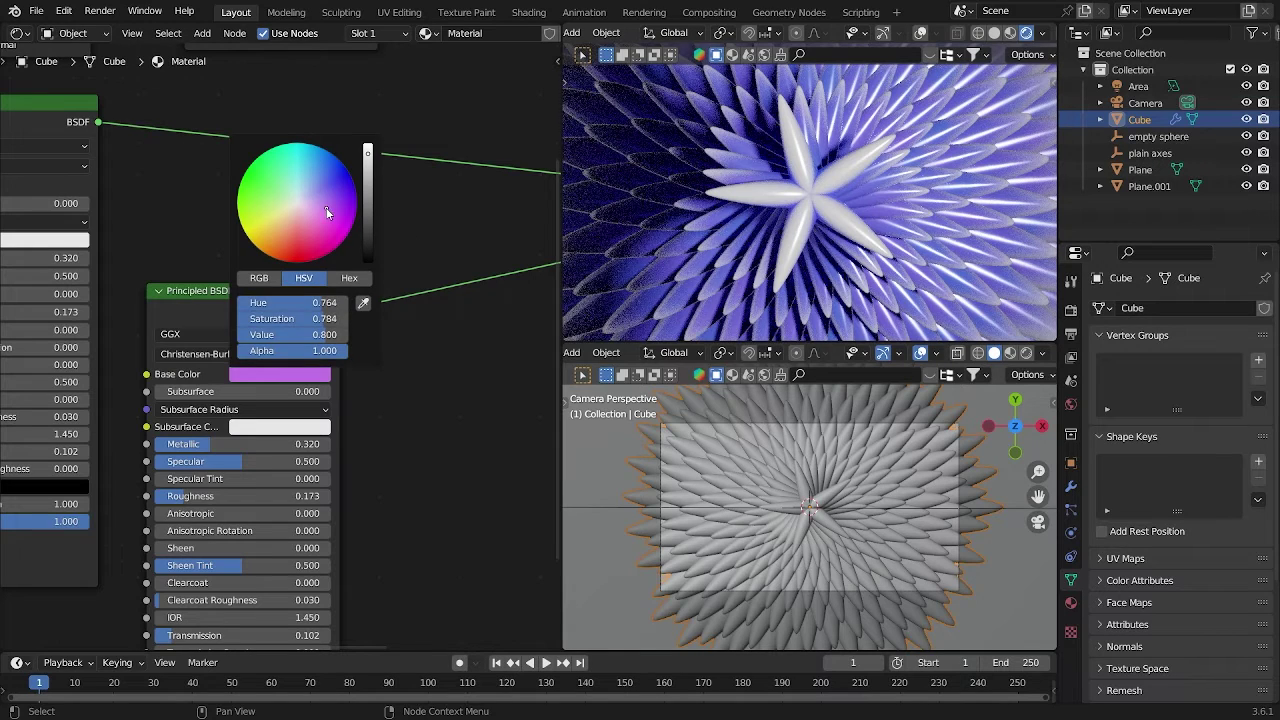
click(325, 374)
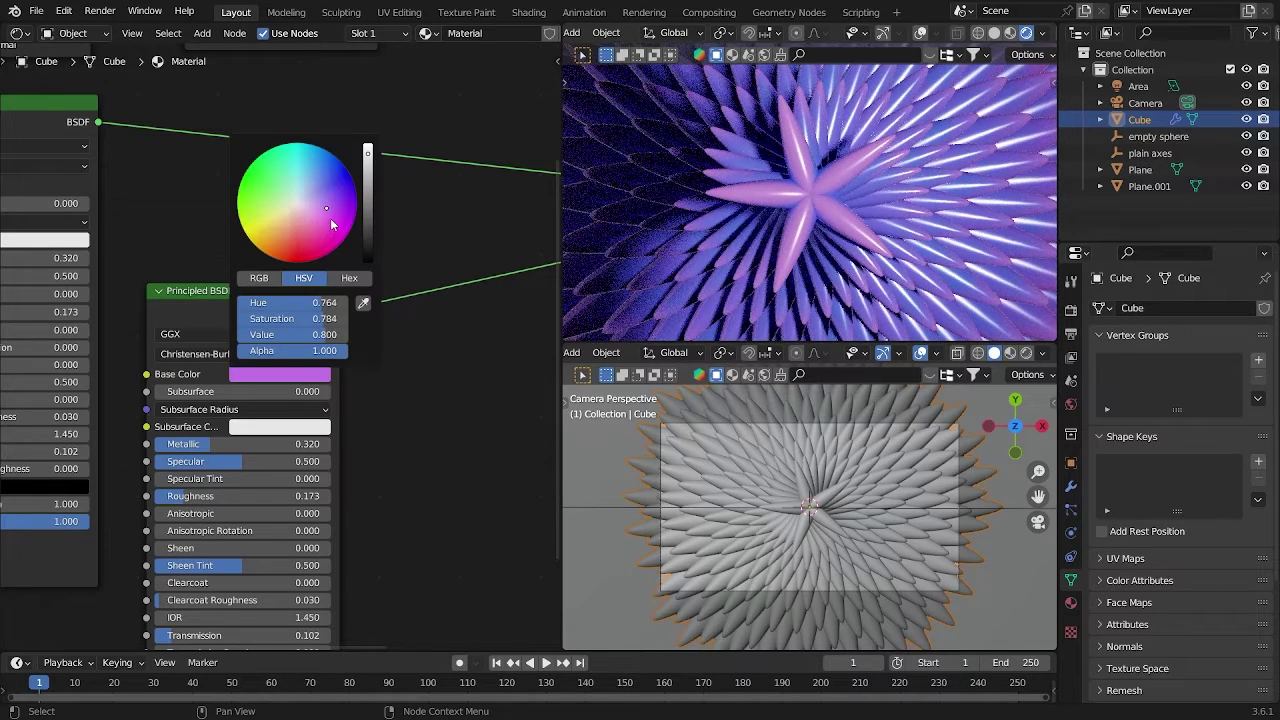
click(341, 241)
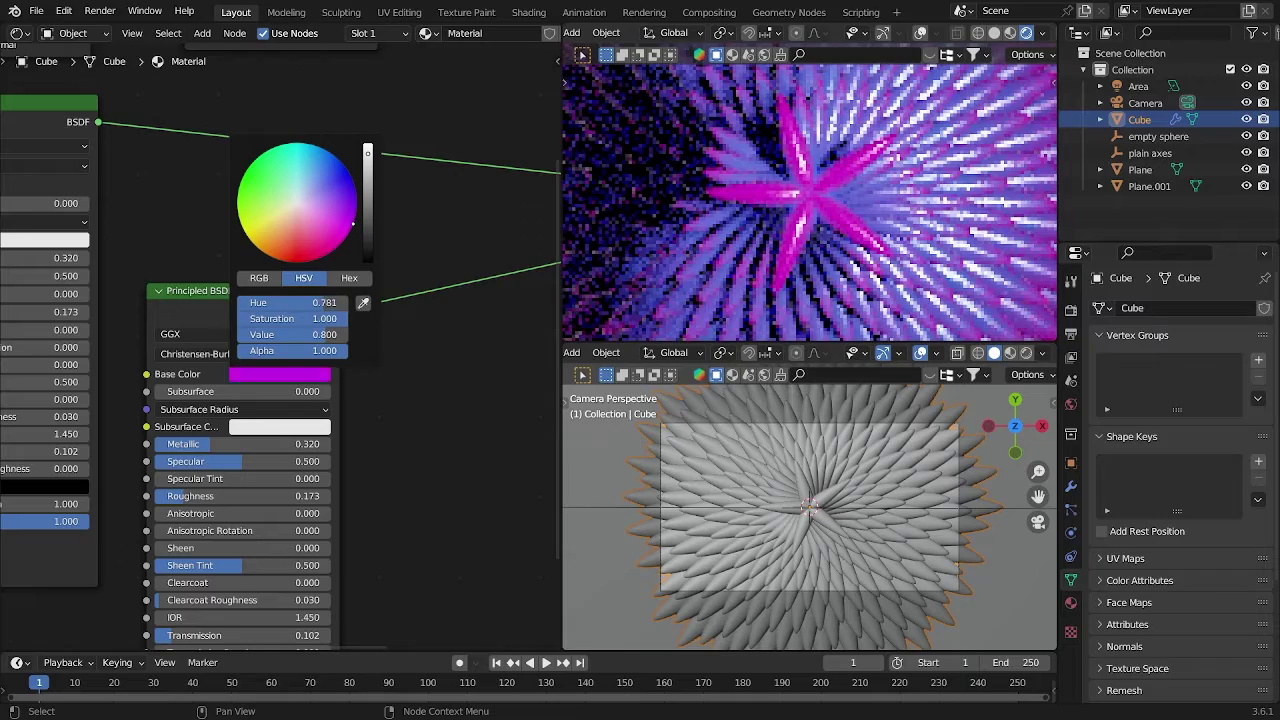
drag(353, 224, 356, 214)
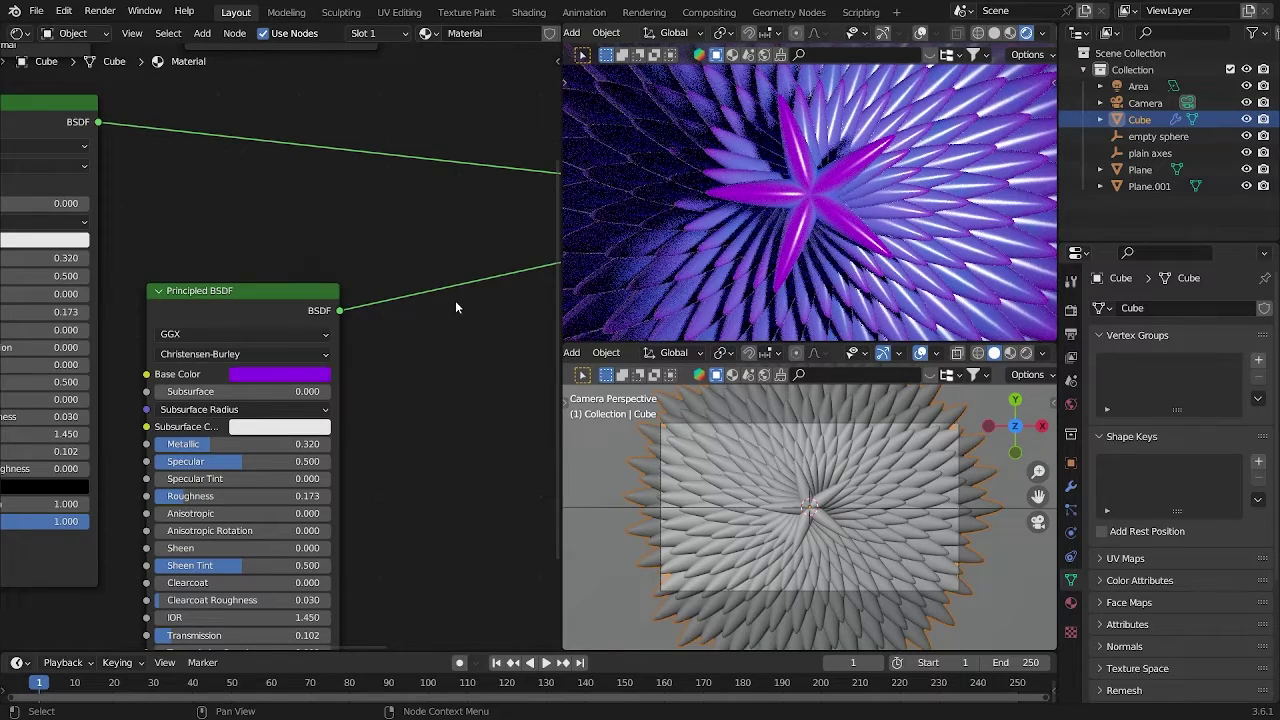
Set the first Principled BSDF's Metallic to about 0.425 and its Roughness to about 0.144
scroll(354, 366, down, 6)
middle_drag(350, 364, 403, 440)
scroll(295, 368, up, 5)
middle_drag(242, 376, 335, 349)
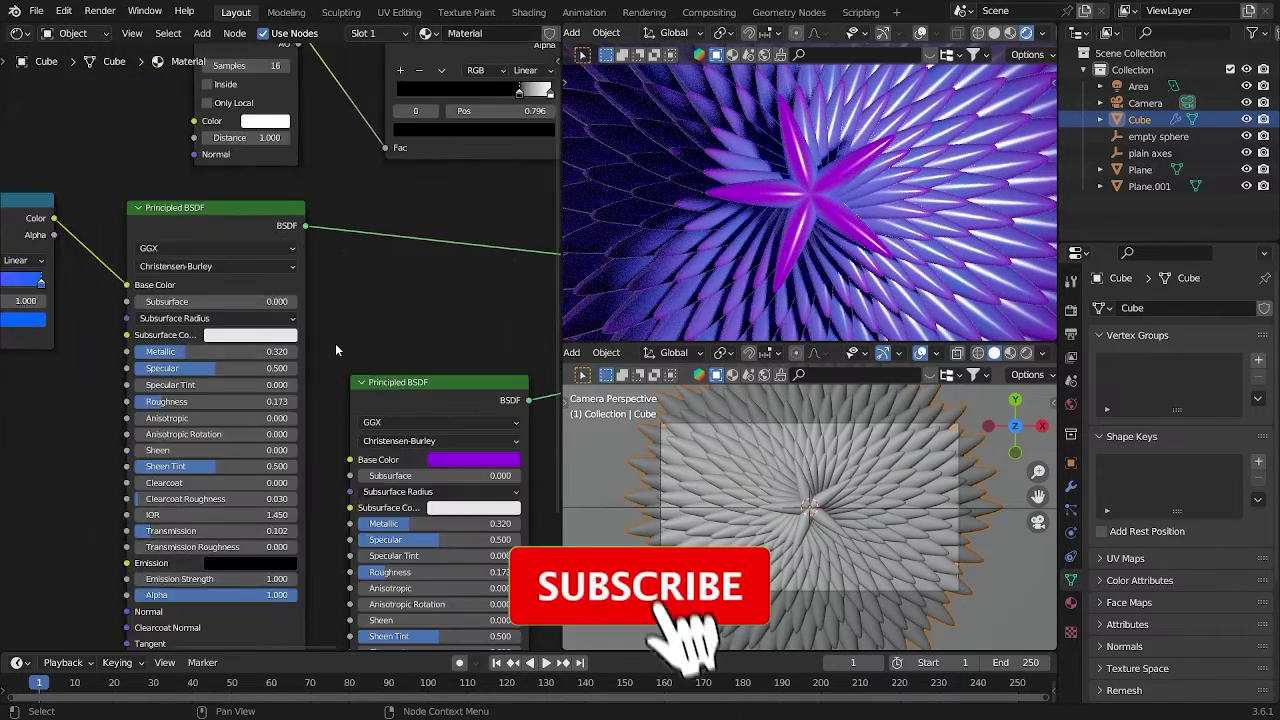
scroll(280, 352, up, 1)
drag(190, 352, 212, 352)
drag(182, 416, 131, 416)
scroll(412, 314, down, 3)
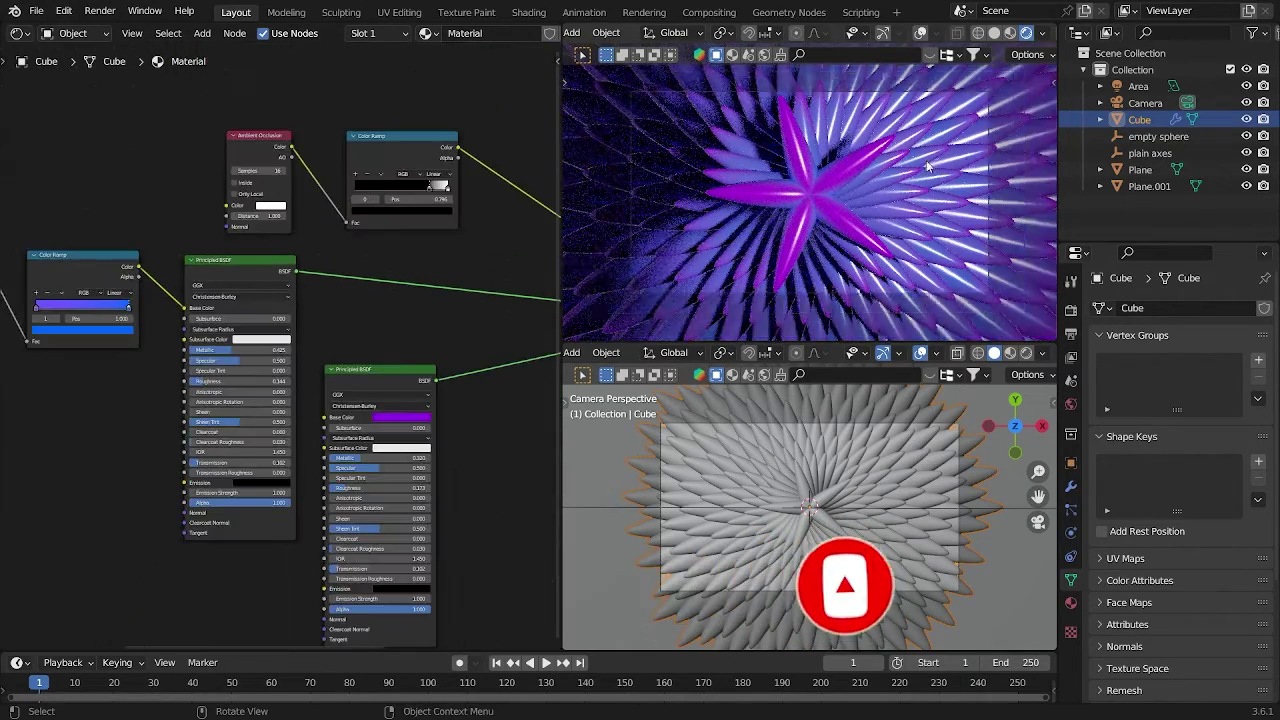
Set the Film Exposure to 2.00 in the Cycles render settings
scroll(926, 166, down, 3)
click(1071, 311)
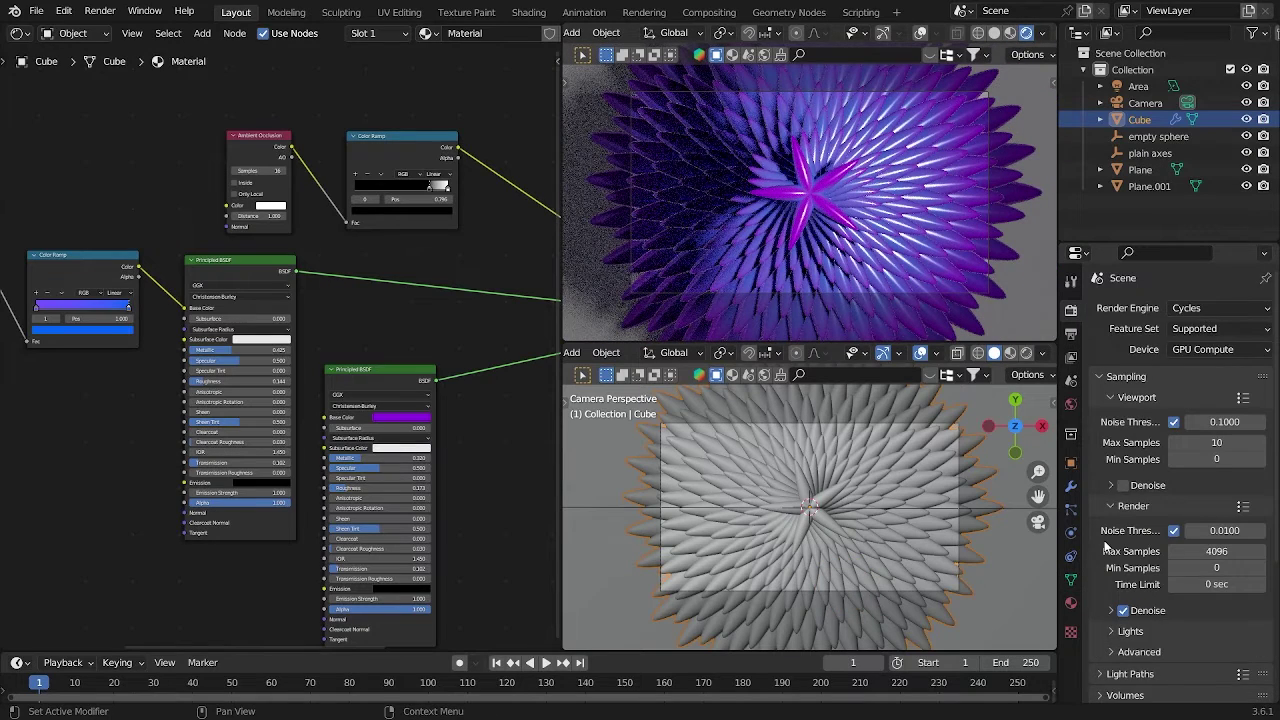
scroll(1105, 545, down, 5)
click(1161, 566)
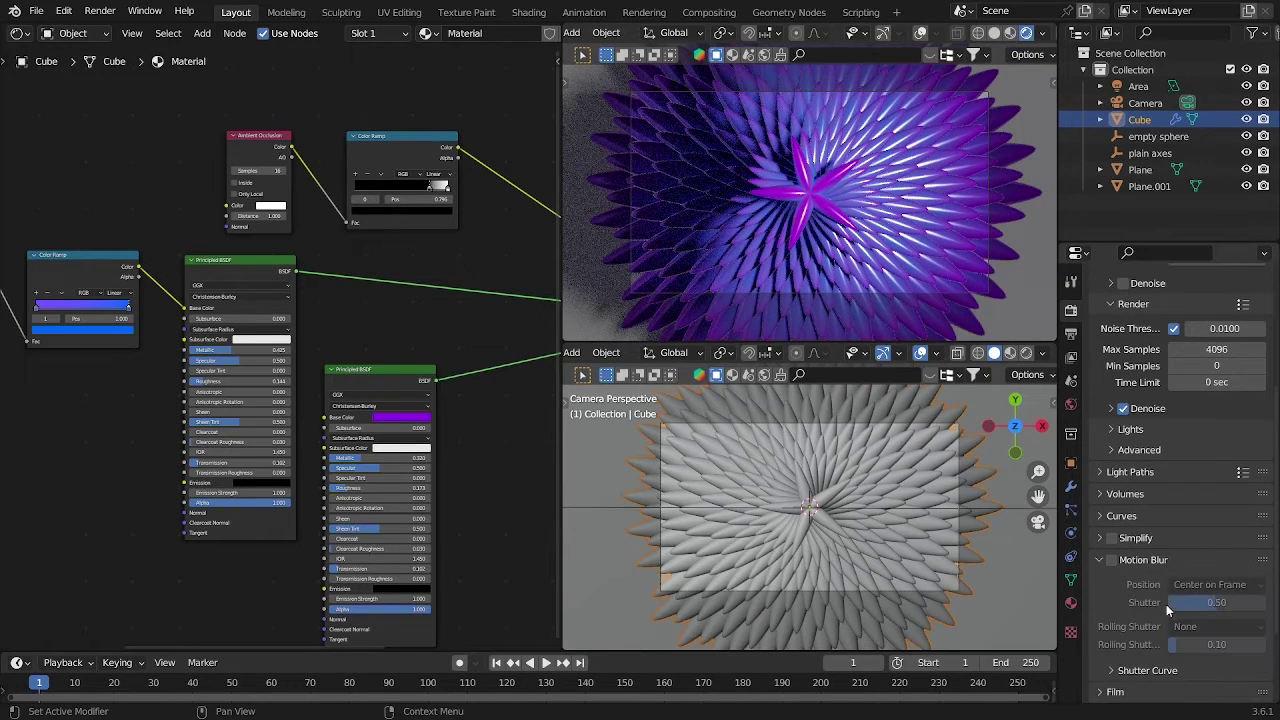
key(super)
key(super)
click(1150, 560)
click(1150, 577)
double_click(1214, 604)
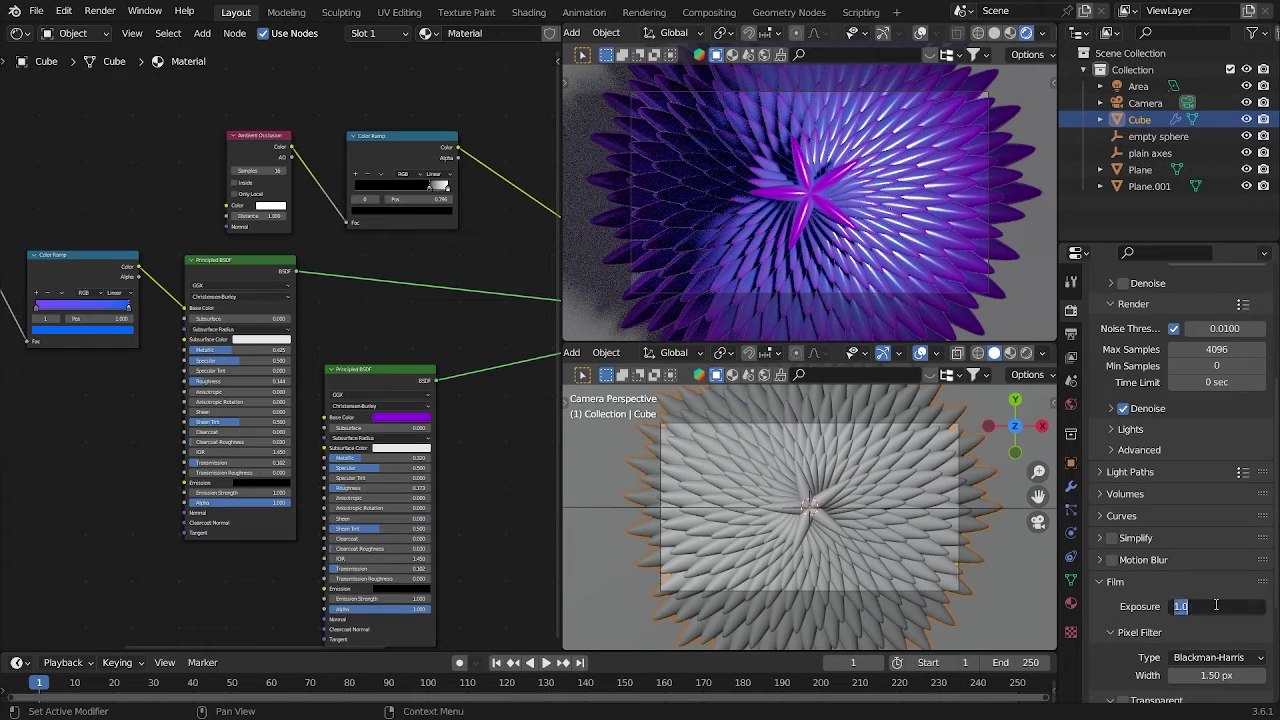
text(2)
key(Return)
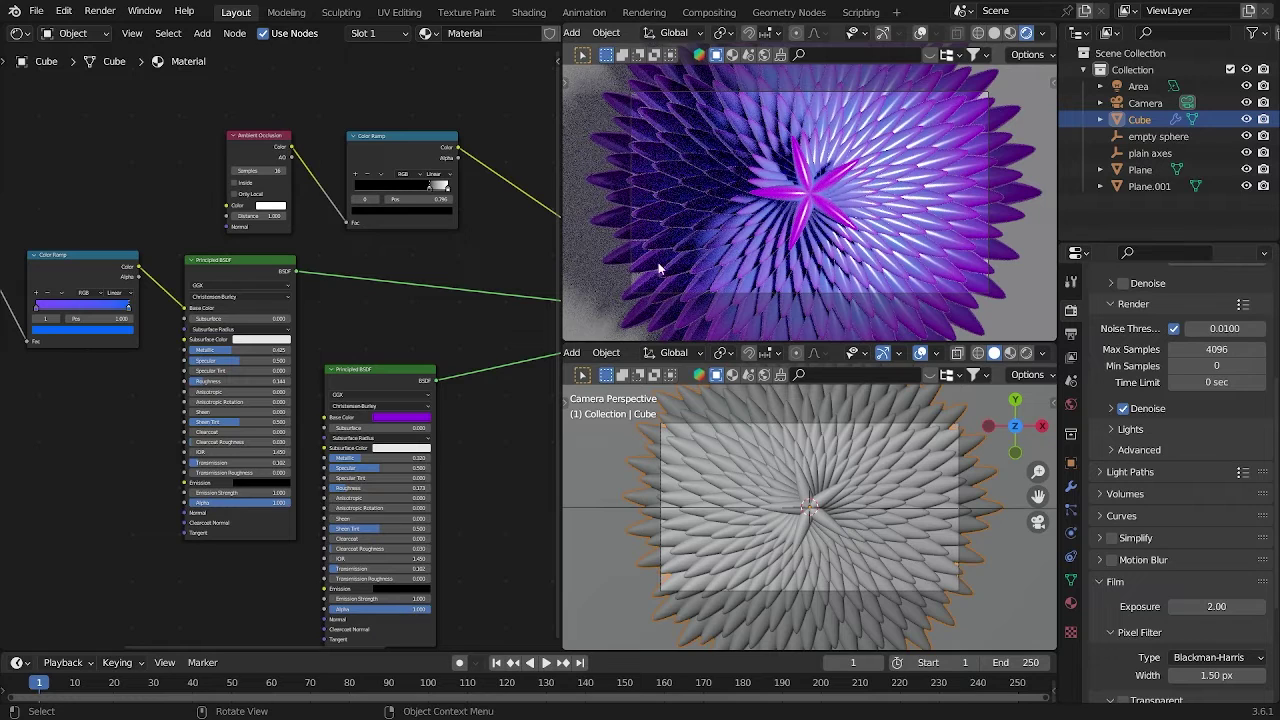
Review the shader nodes from the Principled BSDFs back to the Noise Texture, and save the project file
scroll(303, 413, down, 2)
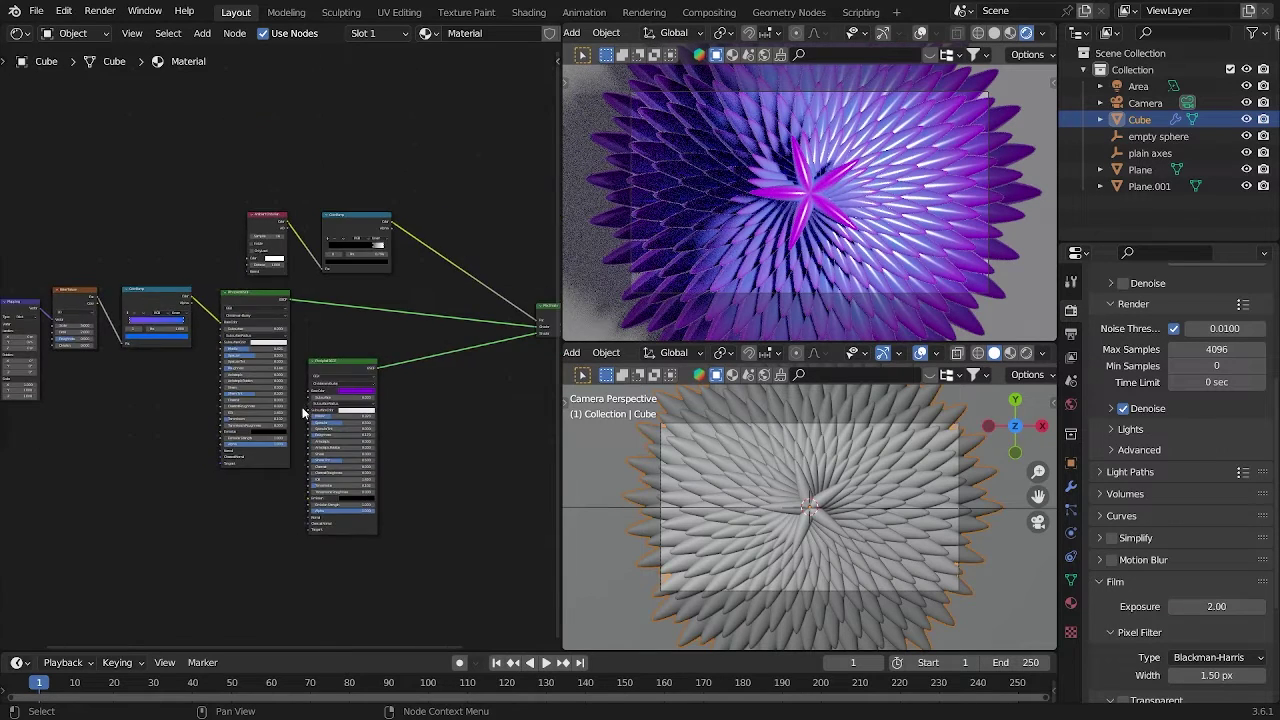
scroll(344, 400, up, 4)
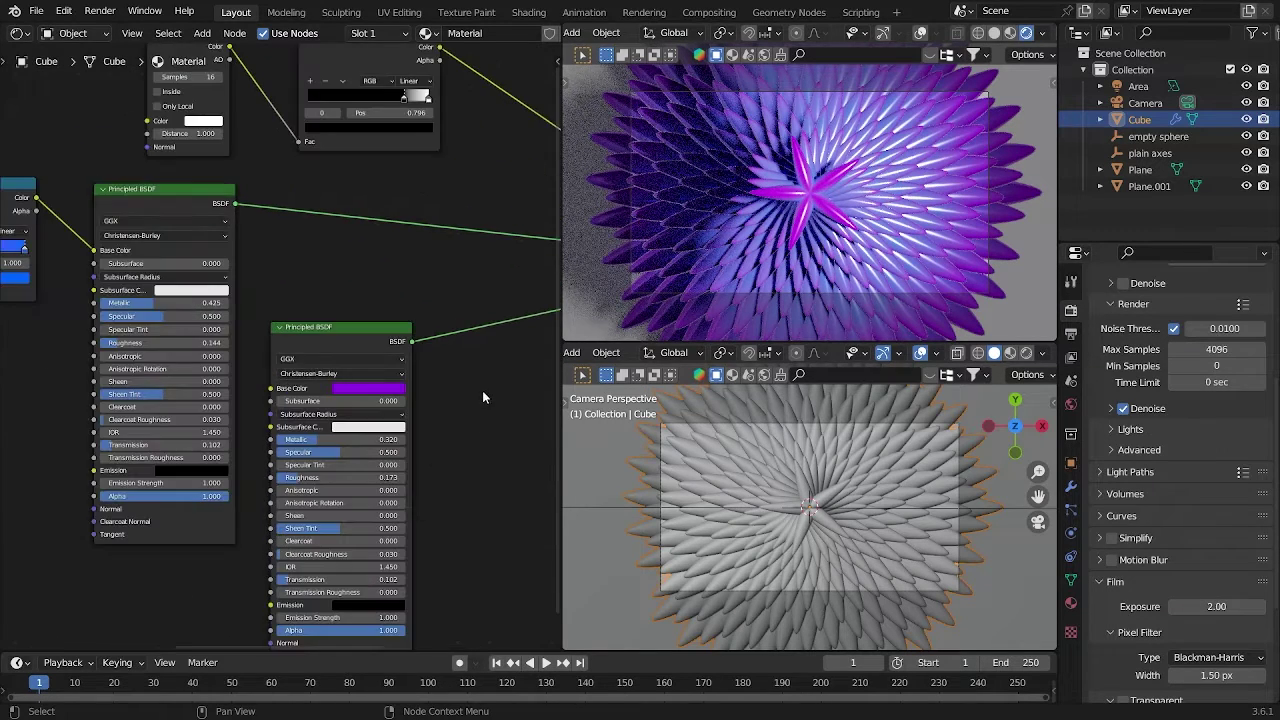
scroll(482, 398, down, 3)
middle_drag(482, 398, 418, 480)
scroll(384, 342, up, 1)
middle_drag(130, 308, 436, 407)
scroll(380, 420, up, 4)
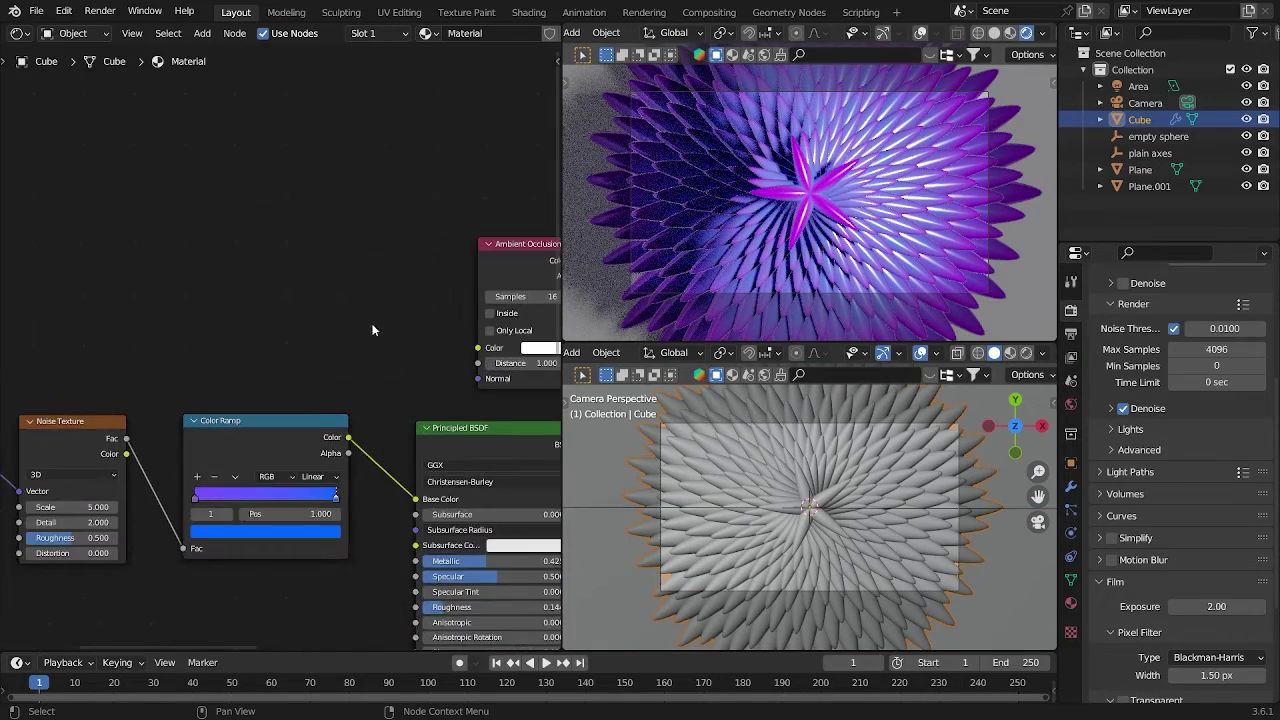
middle_drag(72, 393, 268, 354)
scroll(268, 354, up, 4)
middle_drag(273, 434, 291, 323)
scroll(282, 372, up, 4)
scroll(933, 186, up, 2)
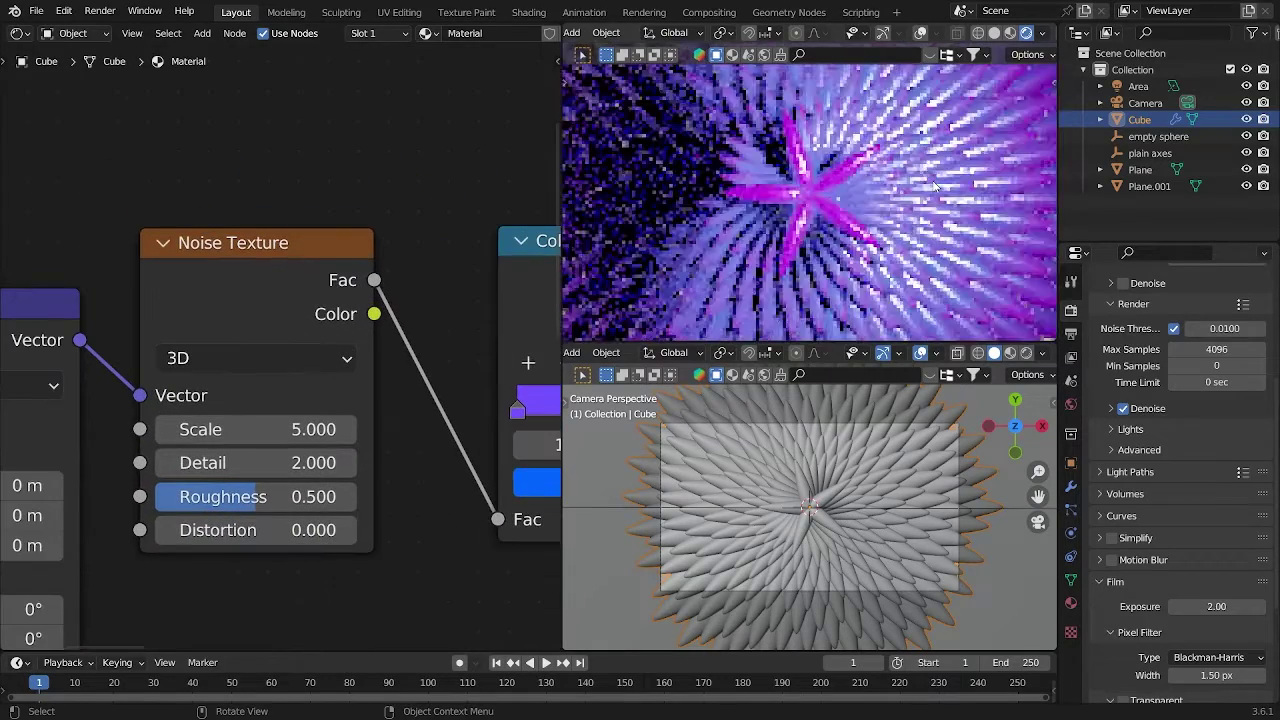
key(ctrl+s)
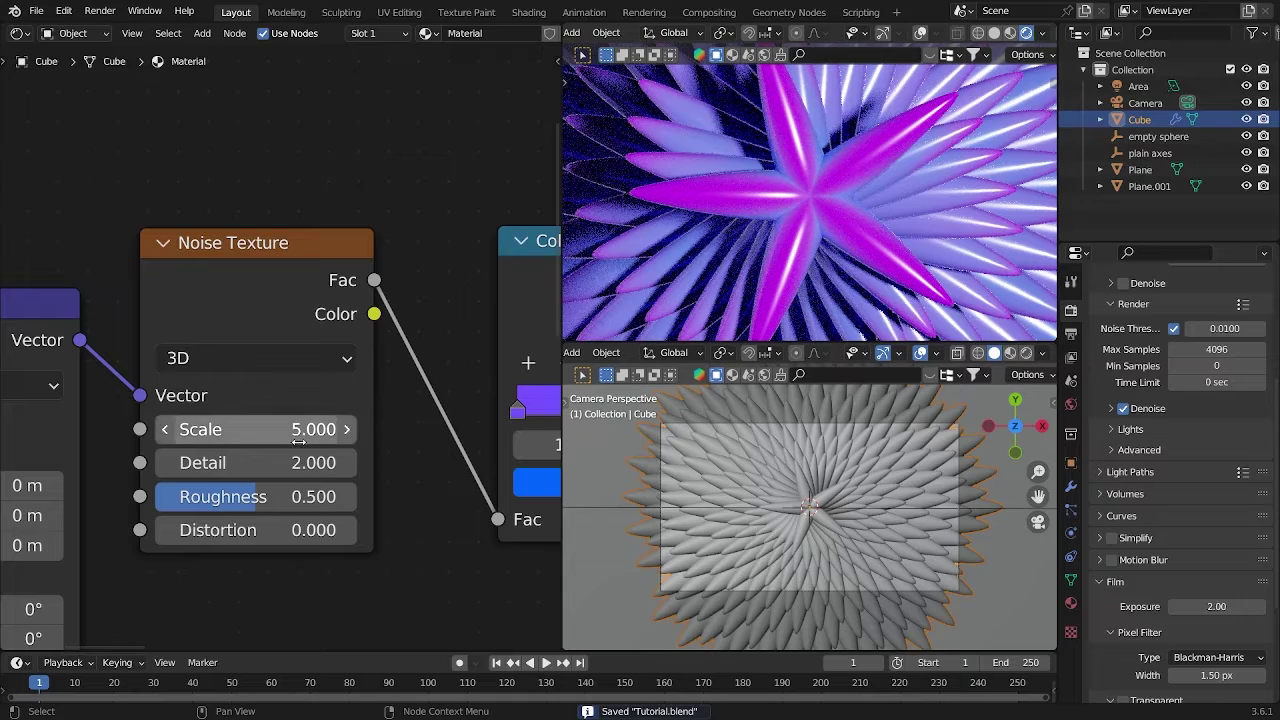
Set the Noise Texture's Detail to 20 and its Scale to 10
drag(298, 441, 370, 441)
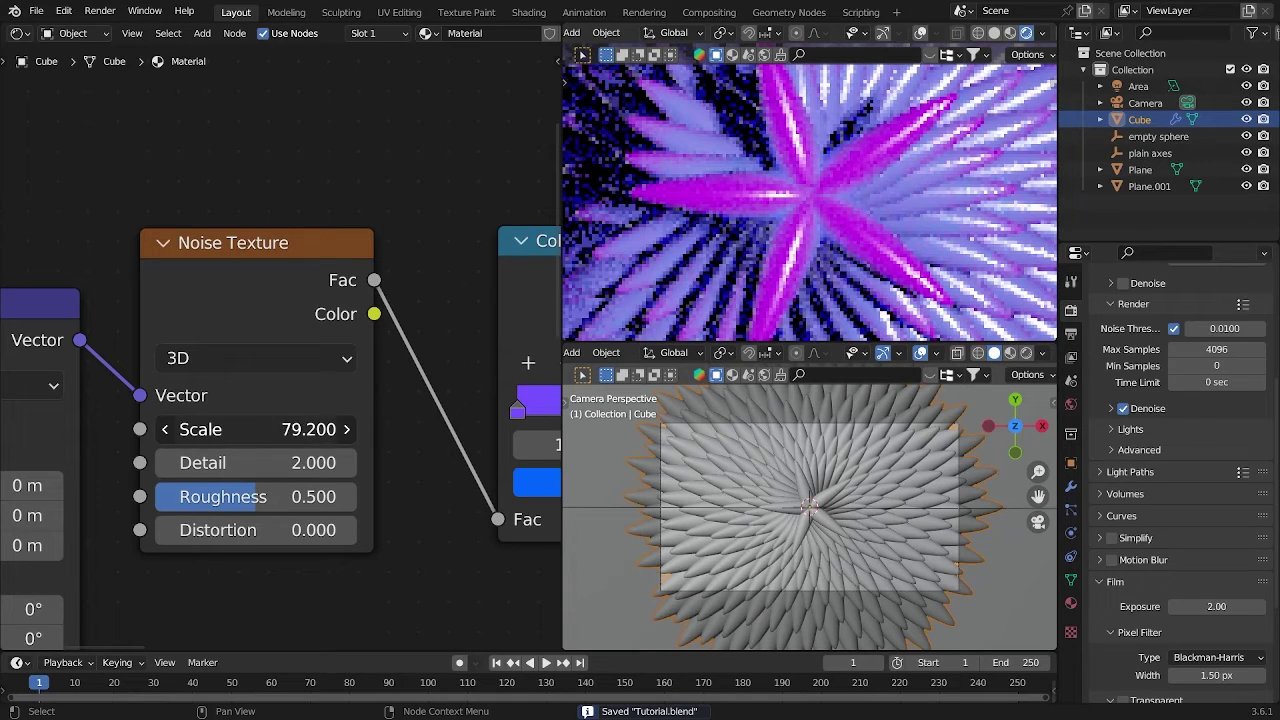
drag(283, 462, 310, 462)
click(283, 461)
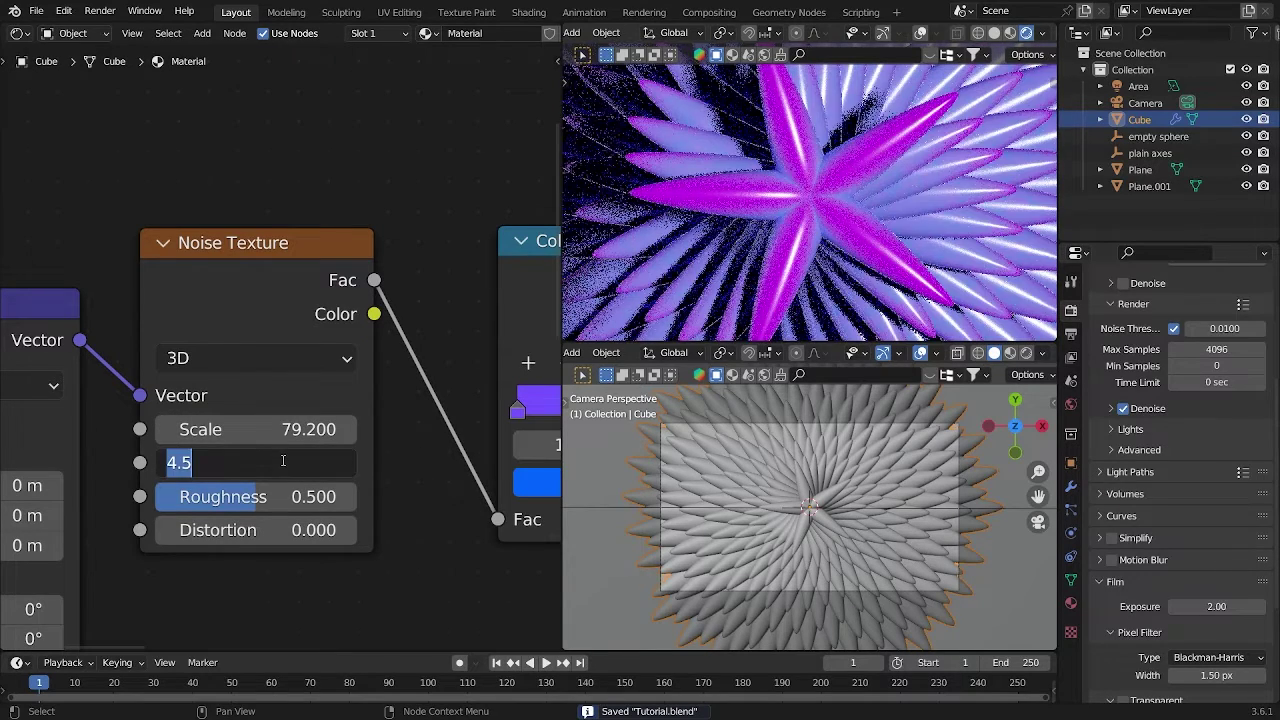
text(20)
key(Return)
click(291, 435)
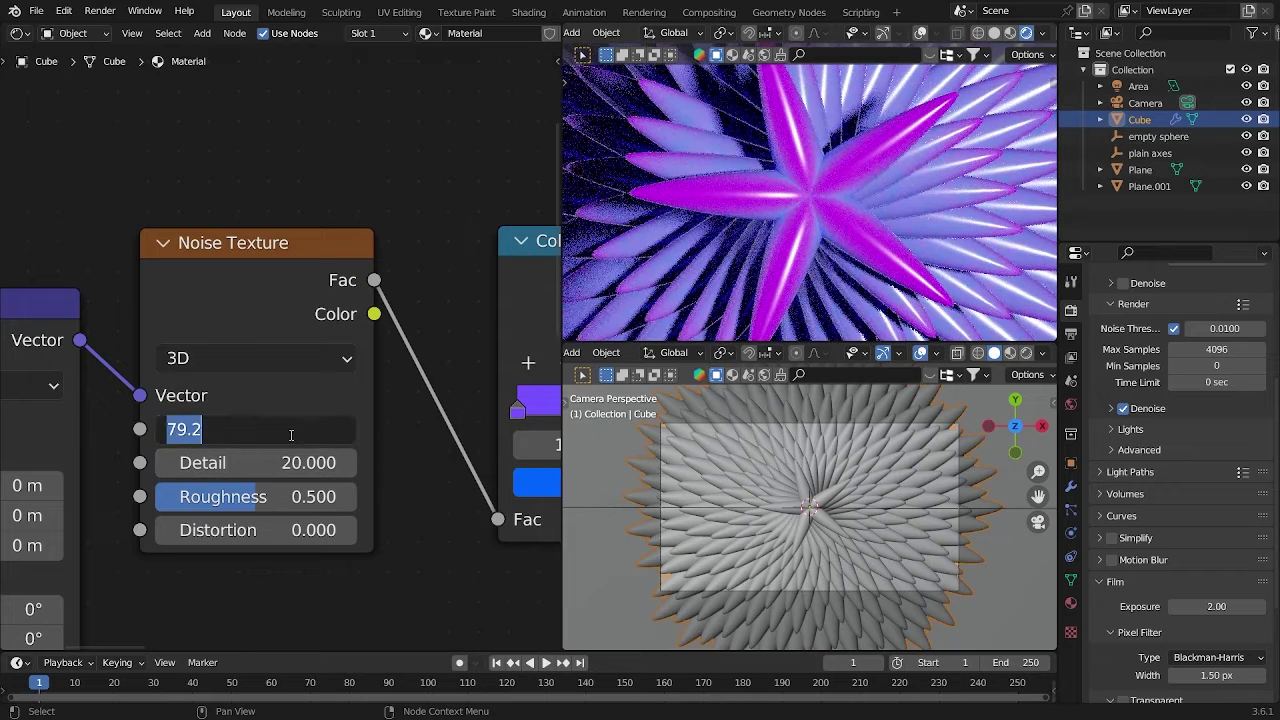
key(BackSpace)
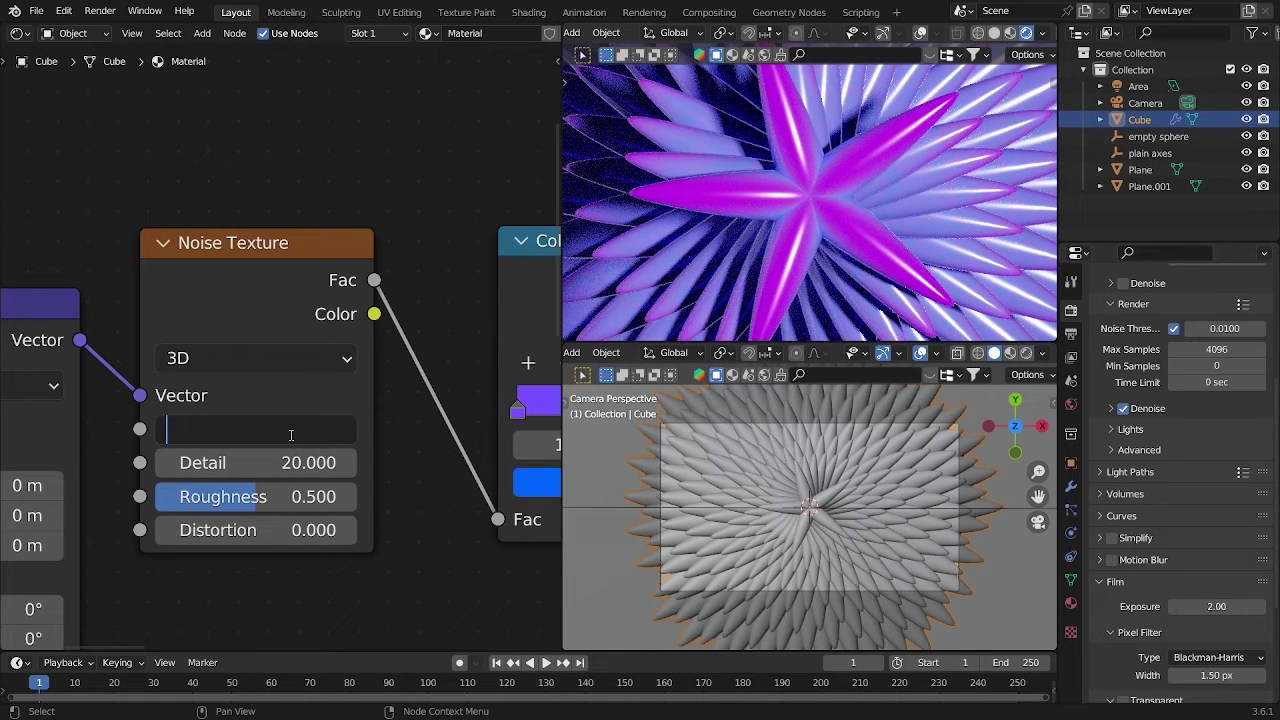
text(10)
key(Return)
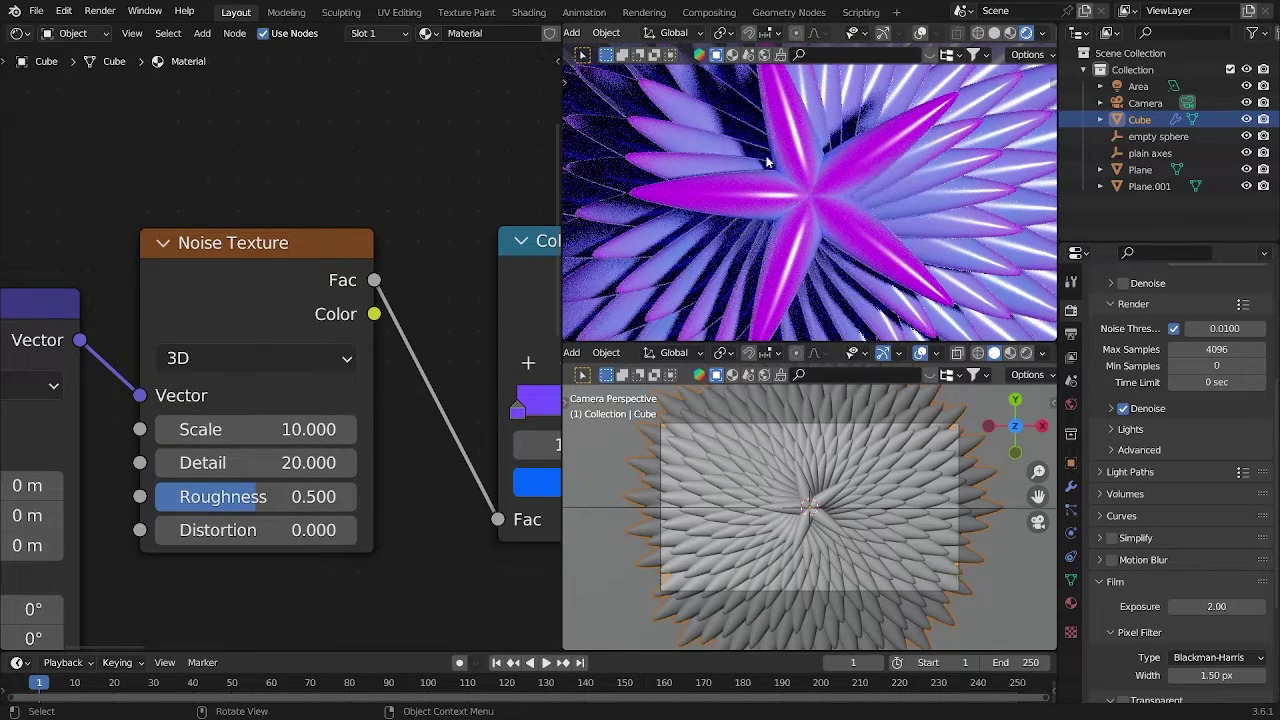
Examine the material on the spikes up close in the rendered view, and return to the camera view
scroll(742, 153, up, 2)
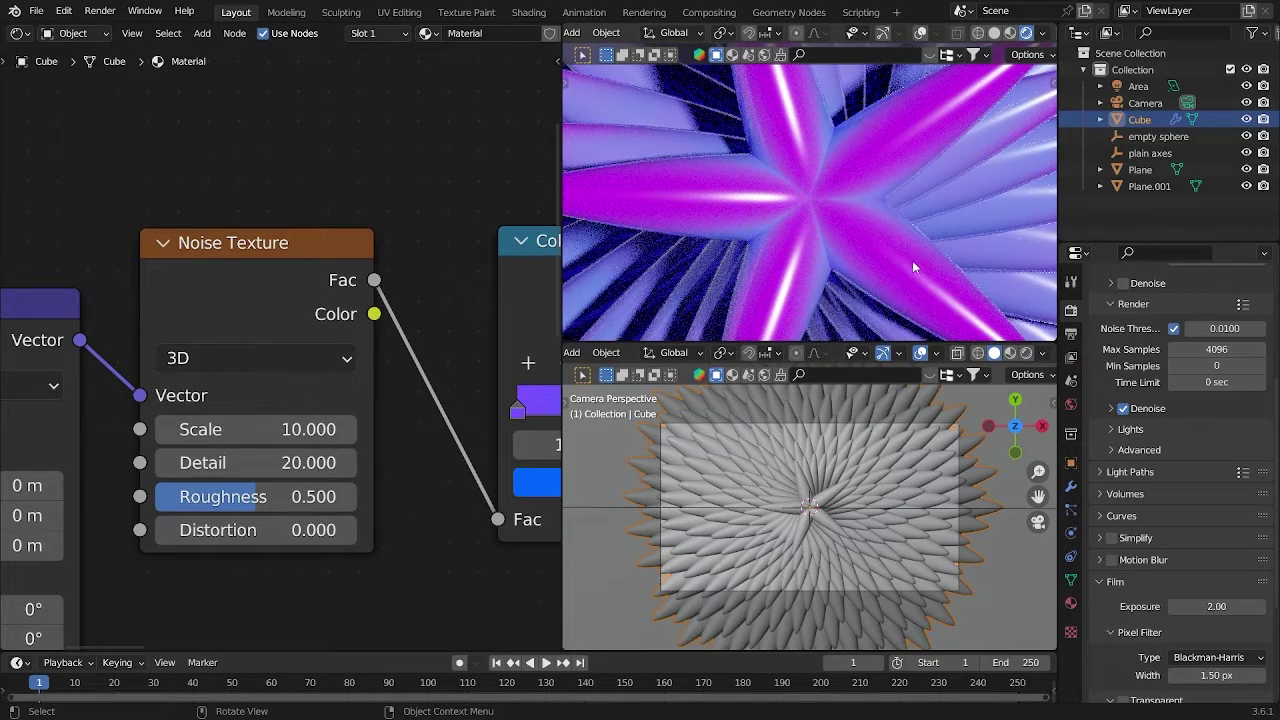
middle_drag(987, 270, 939, 204)
scroll(902, 190, up, 8)
scroll(939, 204, down, 5)
scroll(939, 204, up, 5)
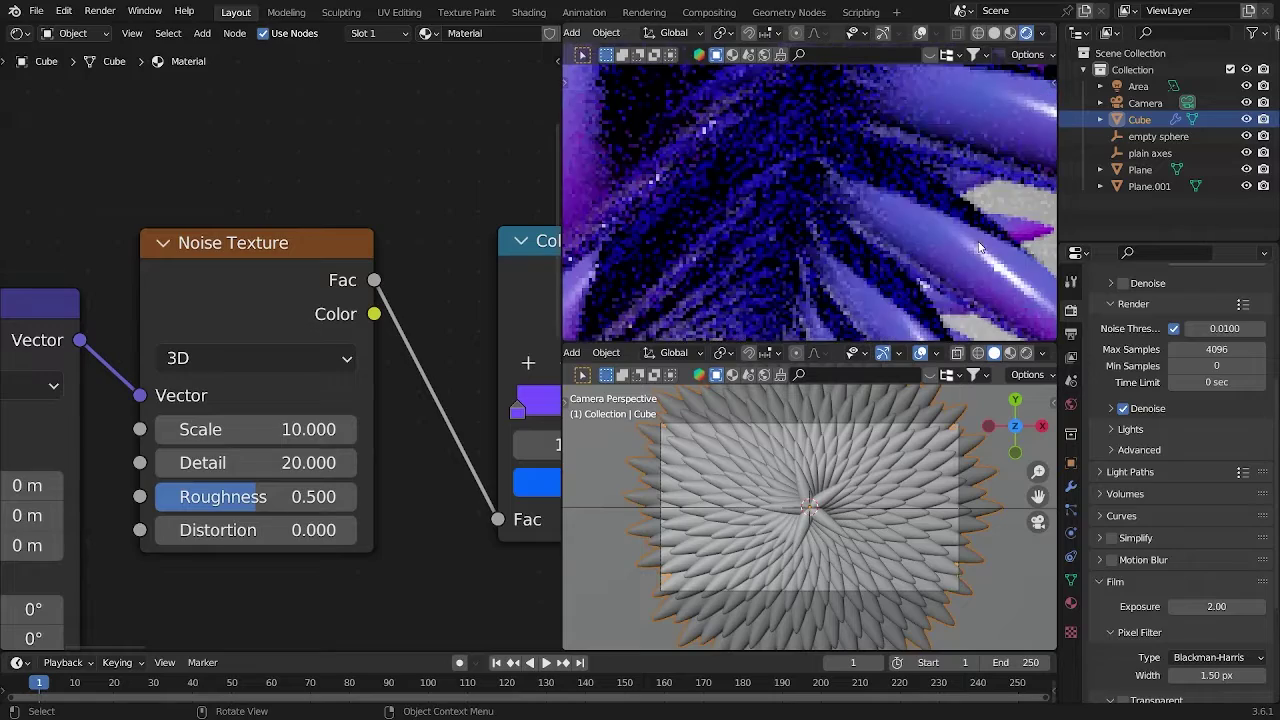
key(grave)
click(783, 280)
scroll(440, 190, down, 7)
middle_drag(540, 195, 278, 378)
scroll(406, 256, up, 6)
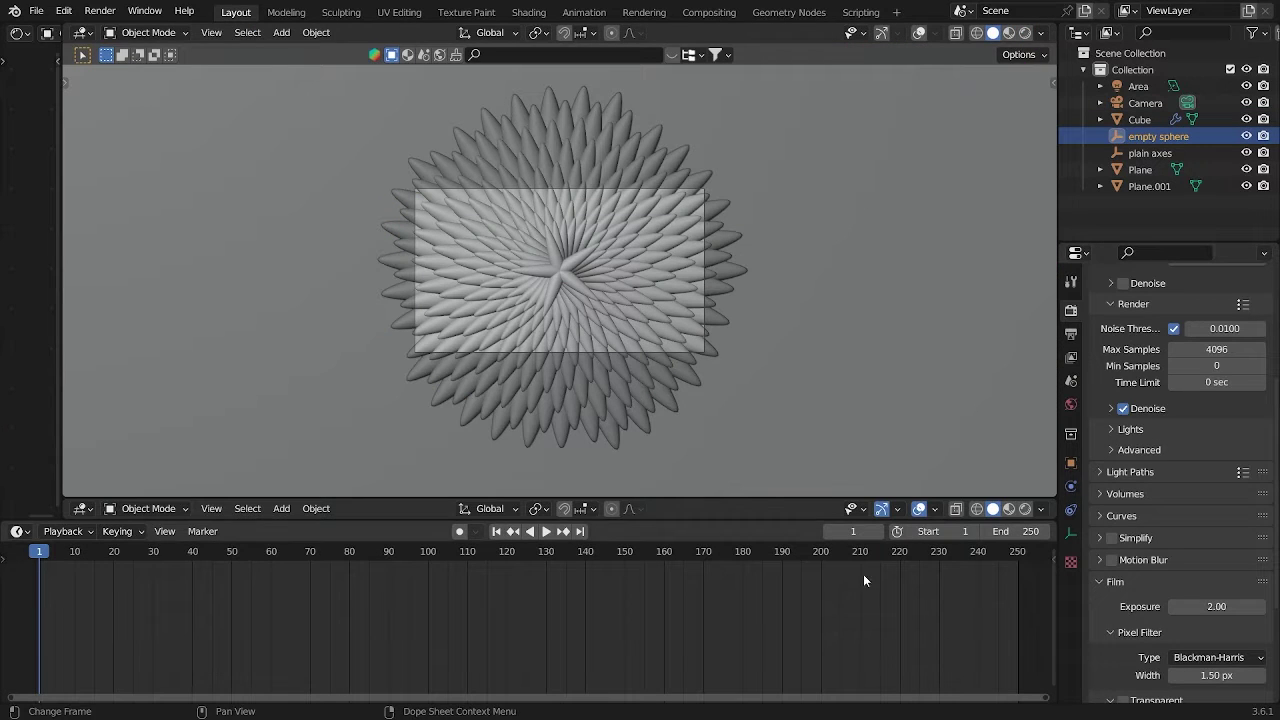
Test the twist of the spikes by varying the empty sphere's Z rotation, and set it back to 11°
click(1070, 463)
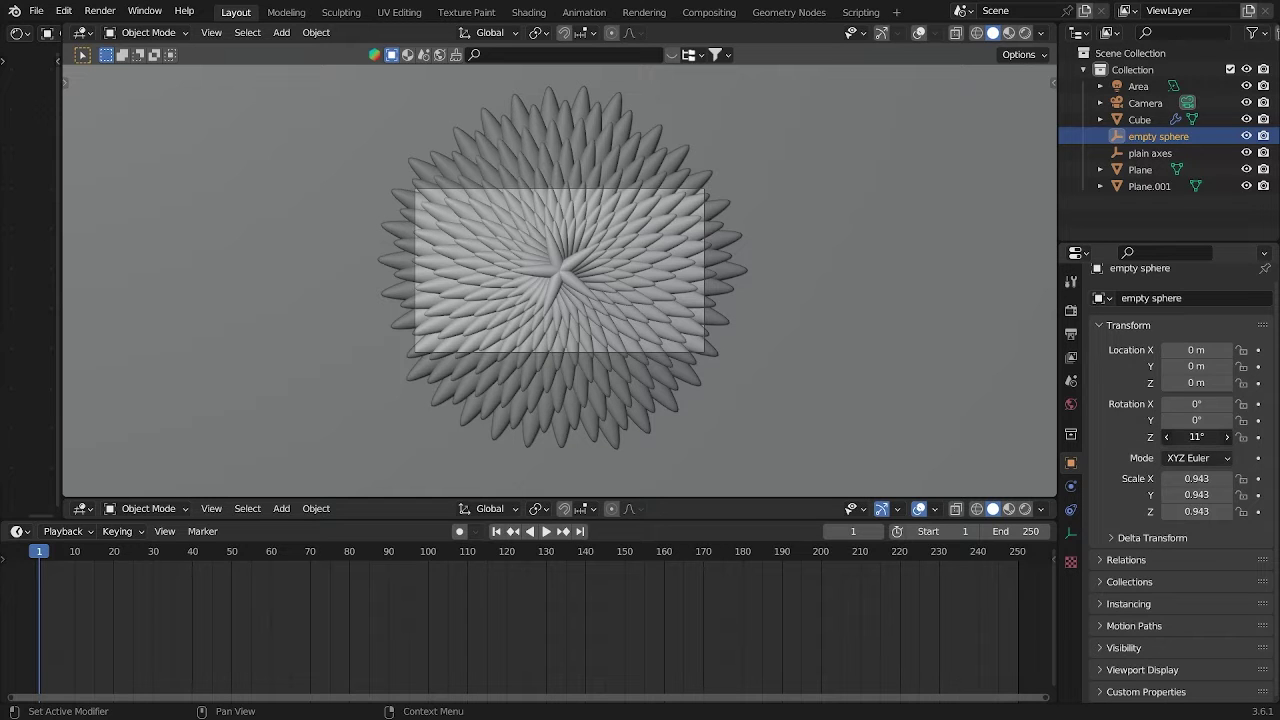
drag(1196, 436, 1232, 437)
click(1203, 437)
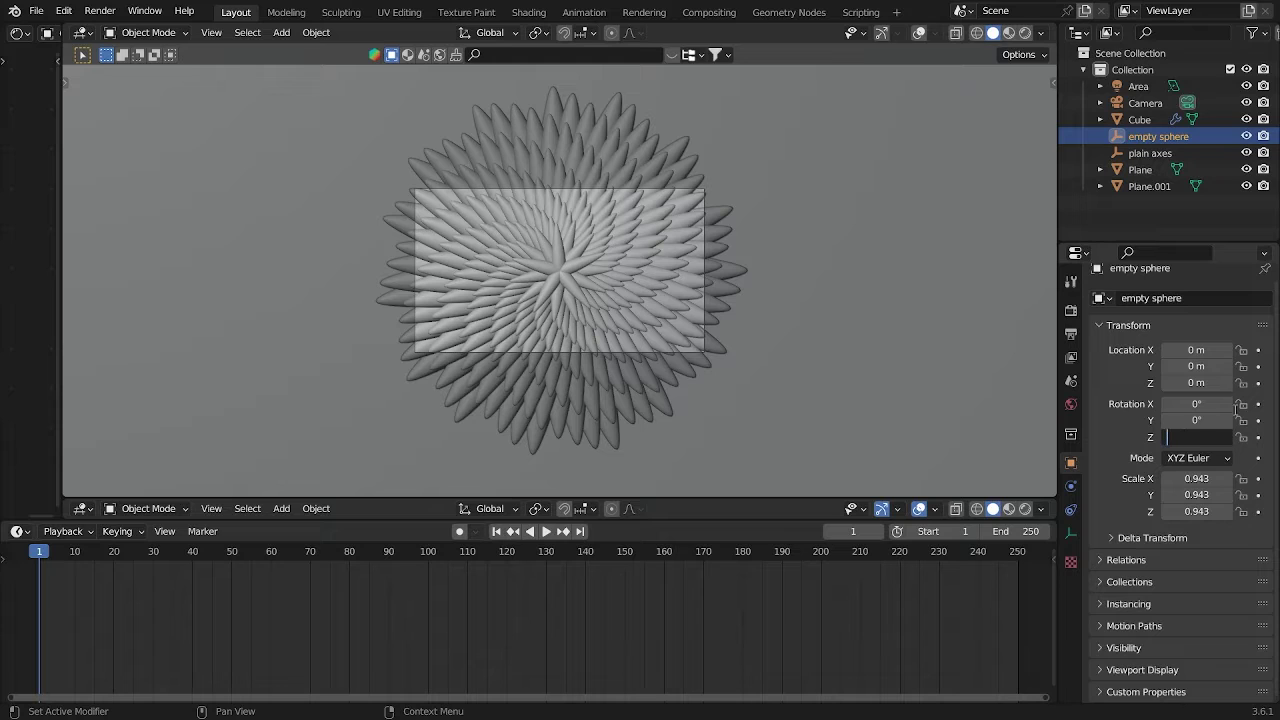
text(11)
key(Return)
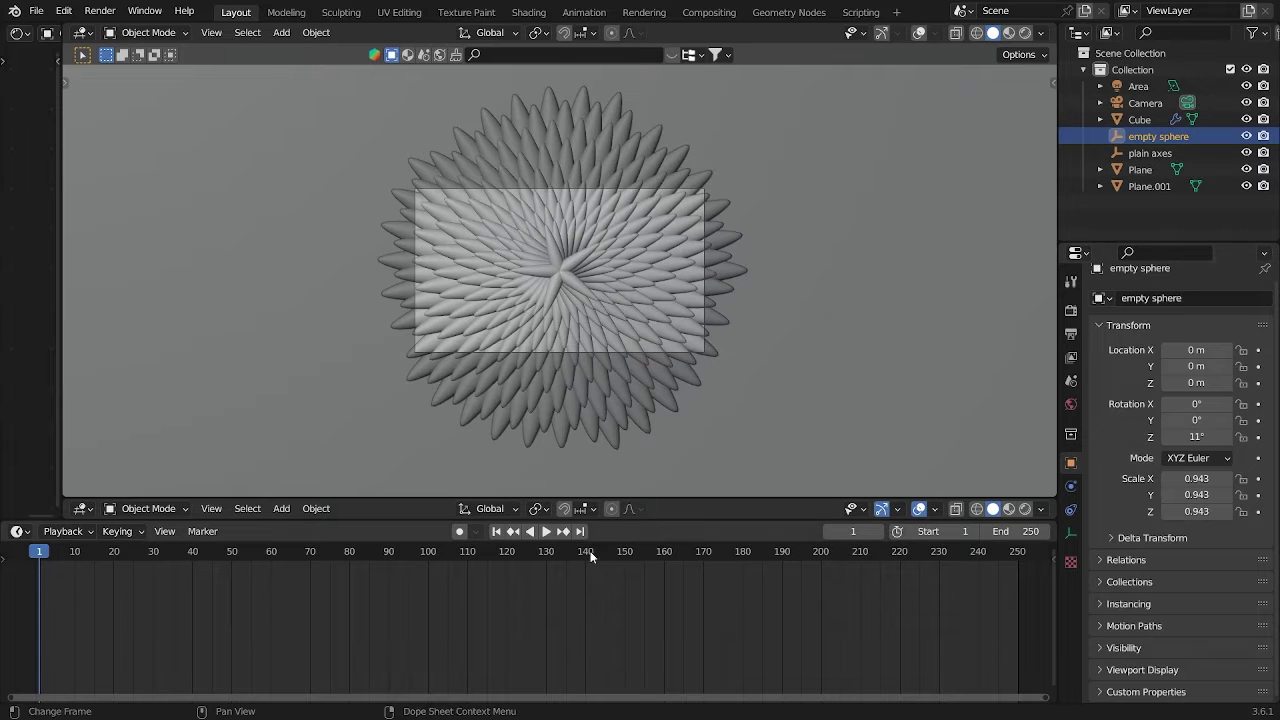
Enter 250 as the animation's end frame
click(1022, 537)
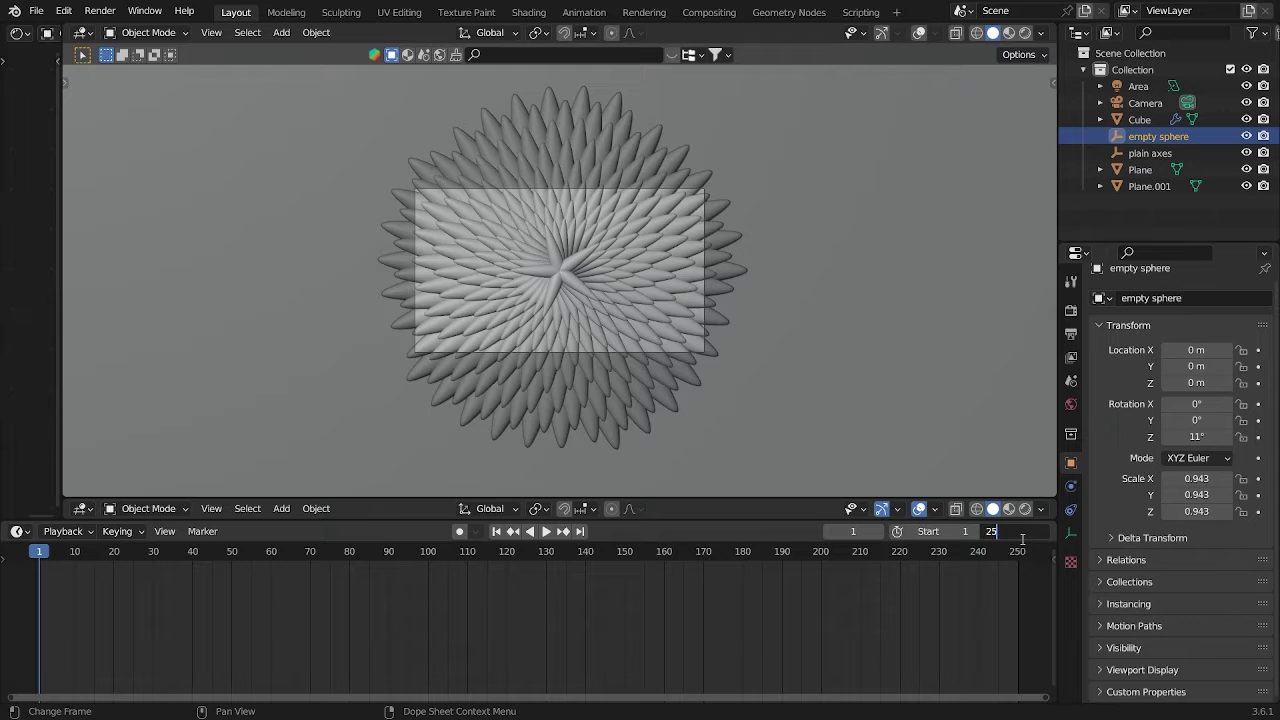
text(250)
key(Return)
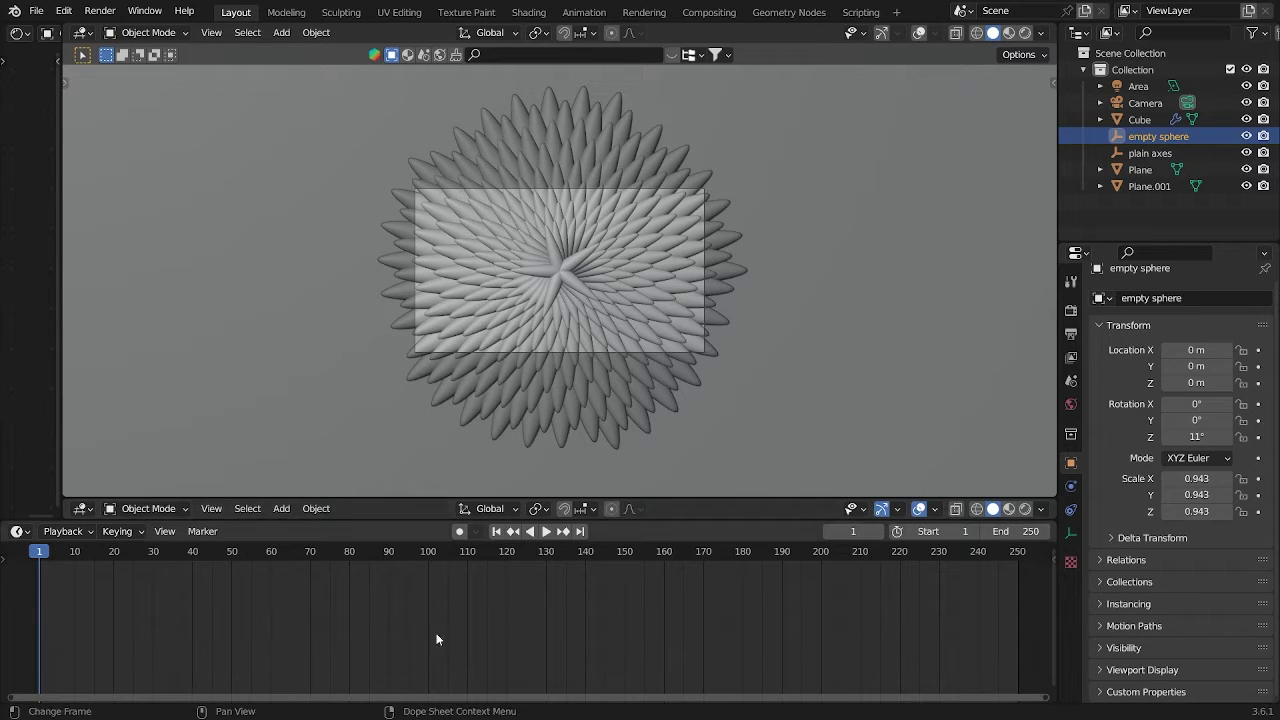
Keyframe the empty sphere's Z rotation at 11° on frame 1 and at 59° on frame 125
click(1258, 437)
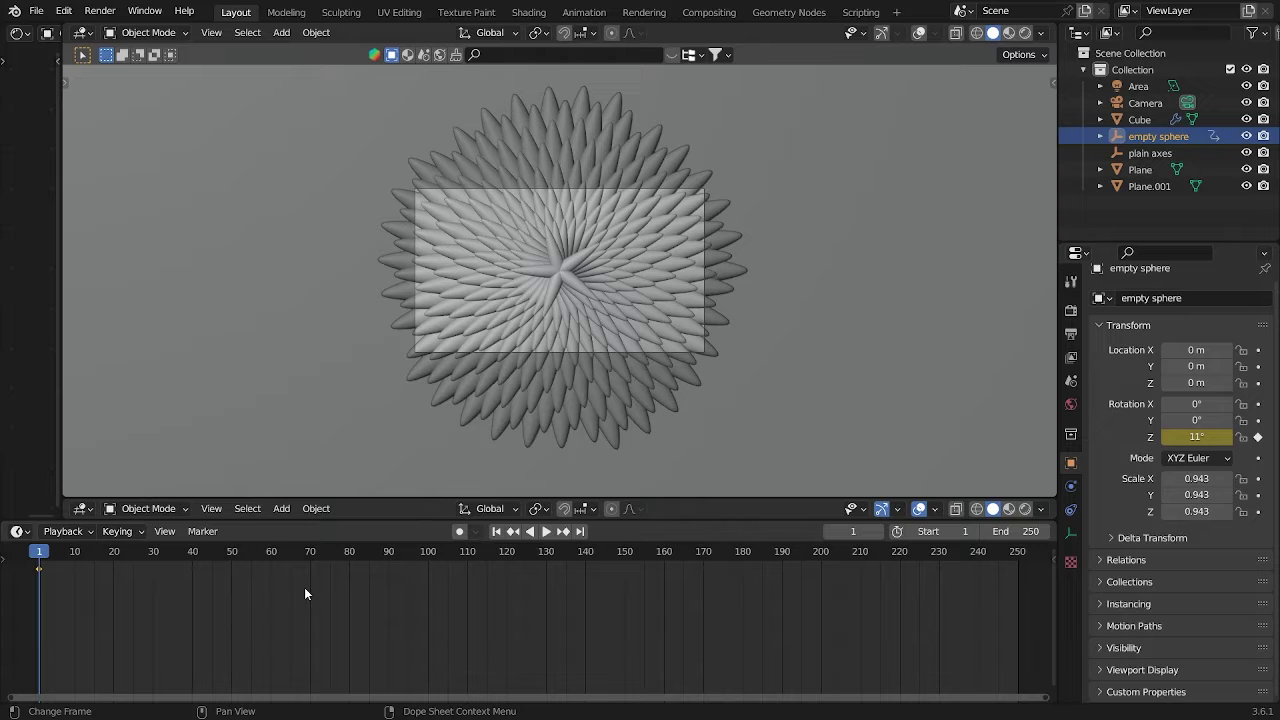
drag(36, 553, 527, 560)
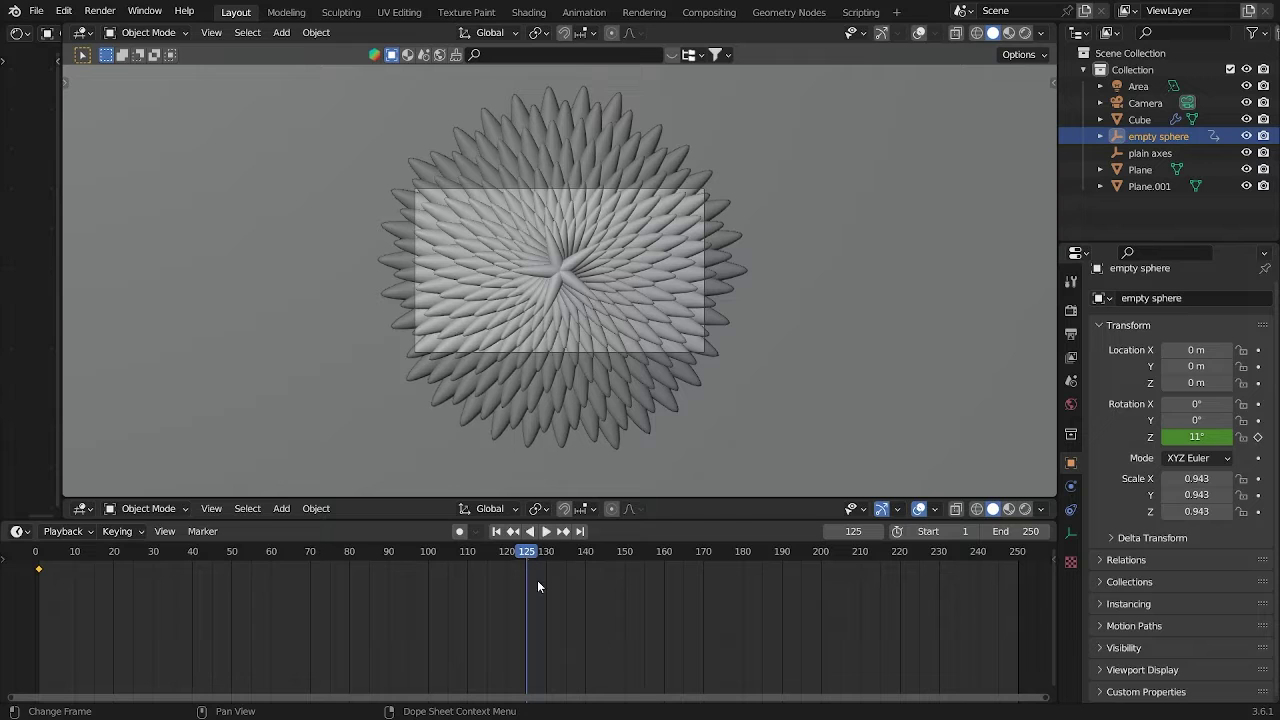
click(1202, 437)
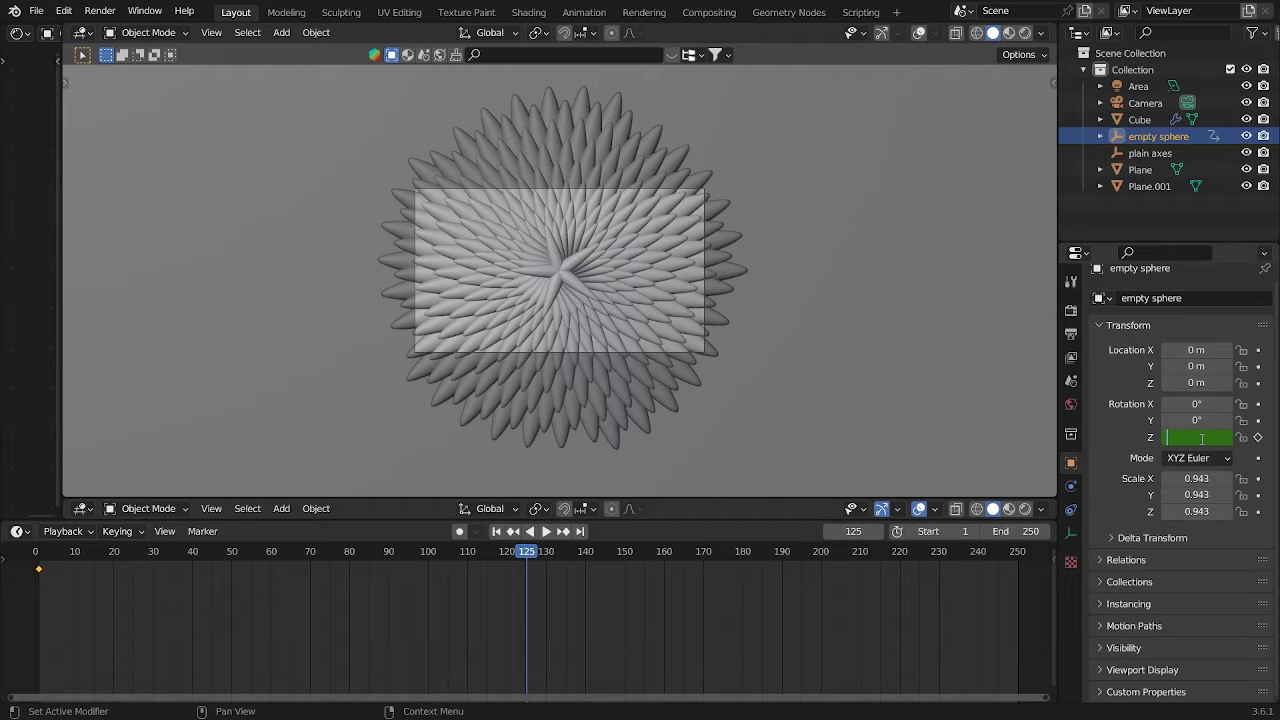
key(Return)
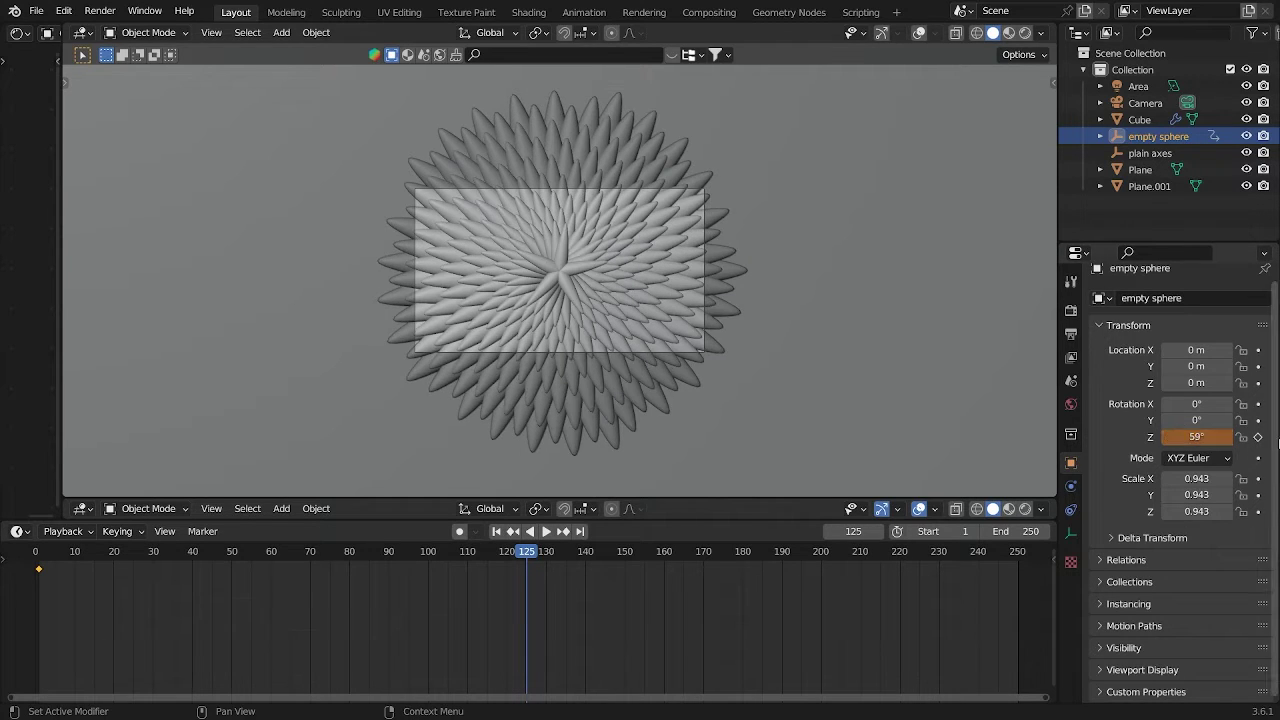
click(1258, 437)
Set the empty sphere's Z rotation to 11° on frame 250 and keyframe it there
drag(527, 558, 1019, 558)
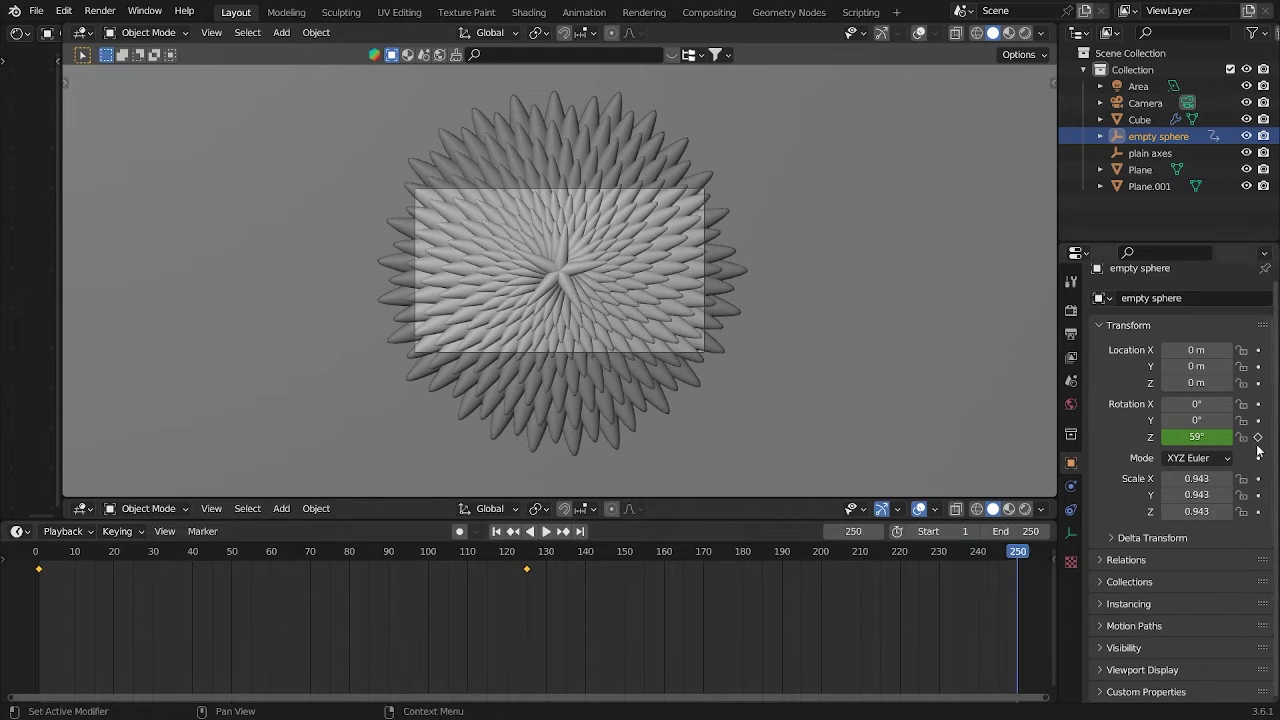
click(1199, 440)
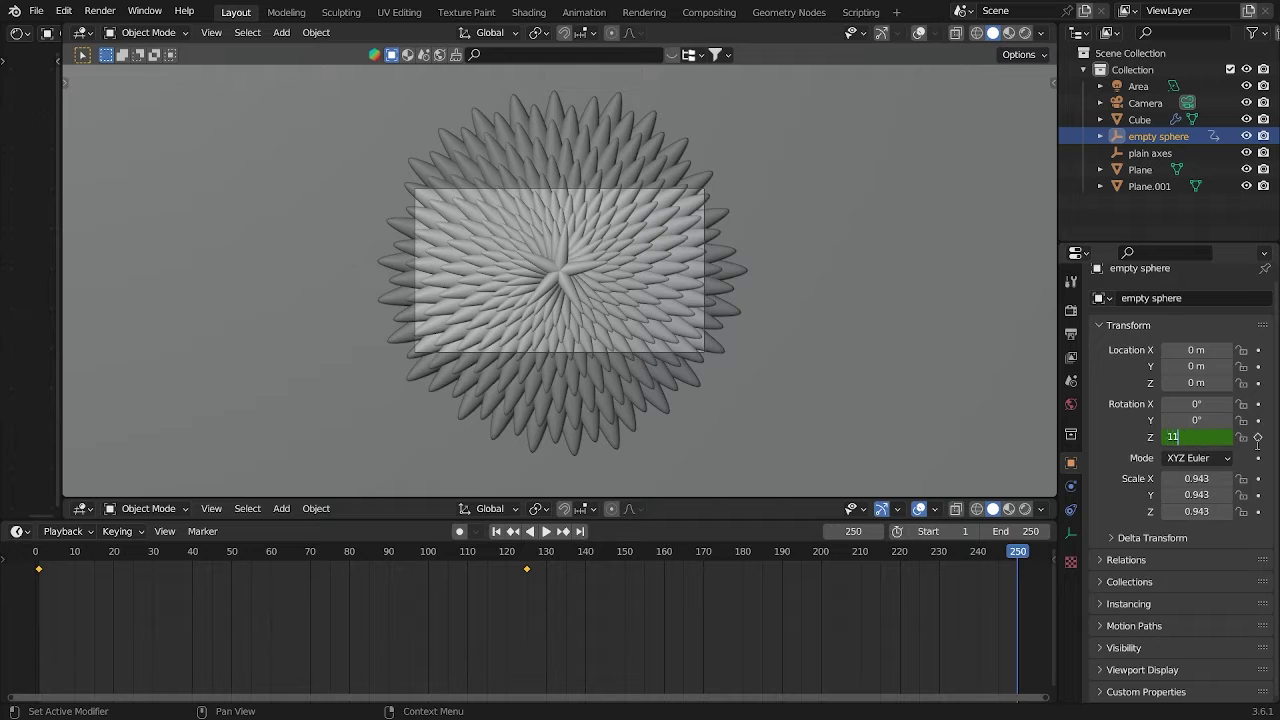
text(11)
key(Return)
click(1258, 437)
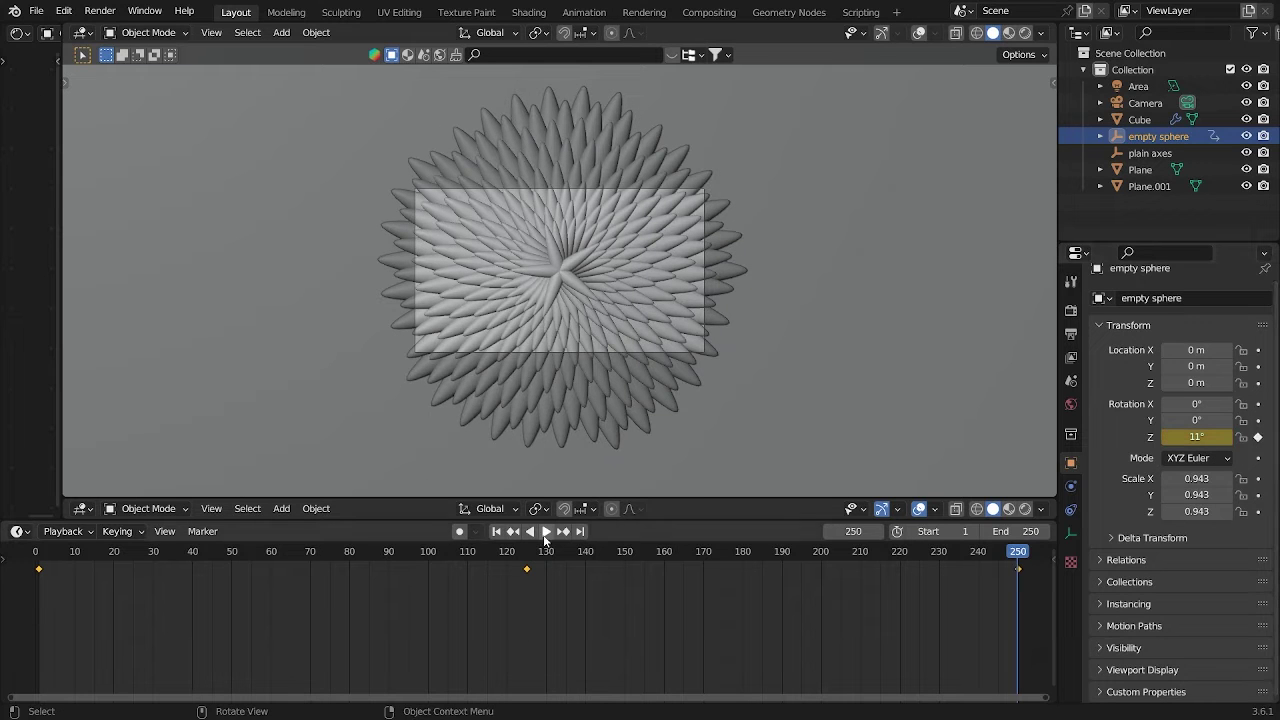
Play the animation from the first frame to check the twisting of the spikes, and stop the playback
click(496, 531)
key(space)
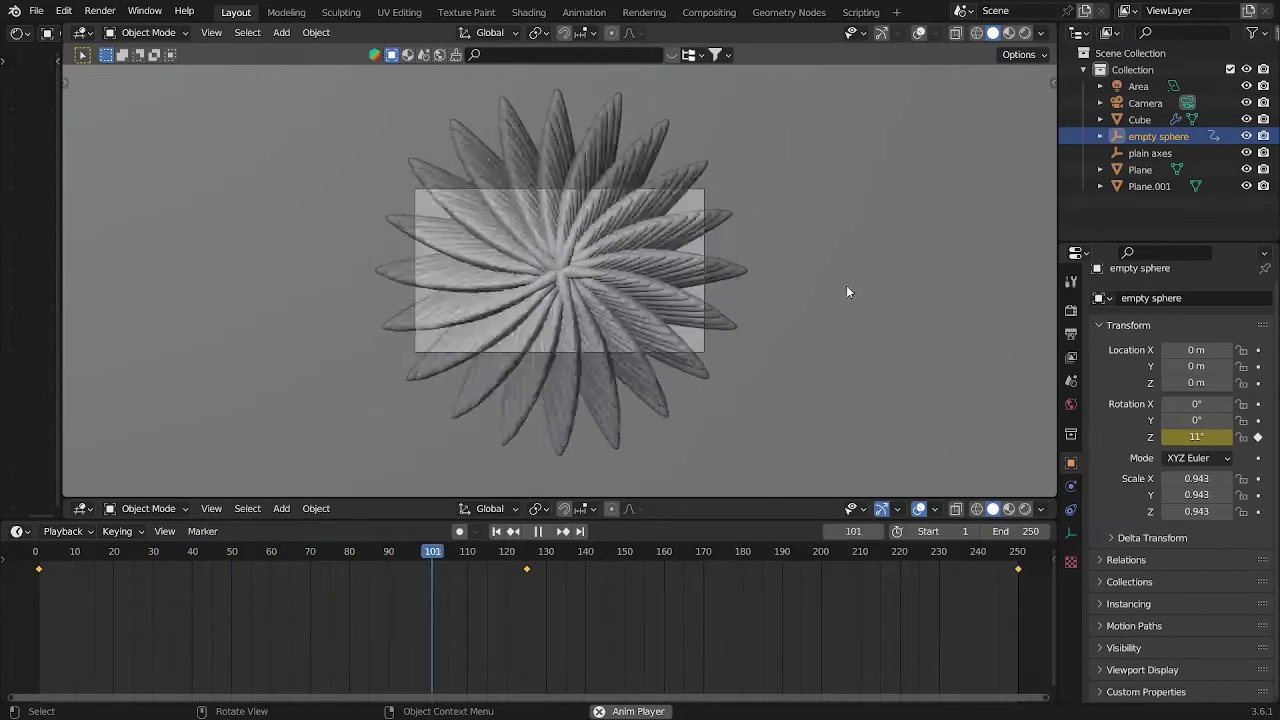
scroll(746, 305, up, 3)
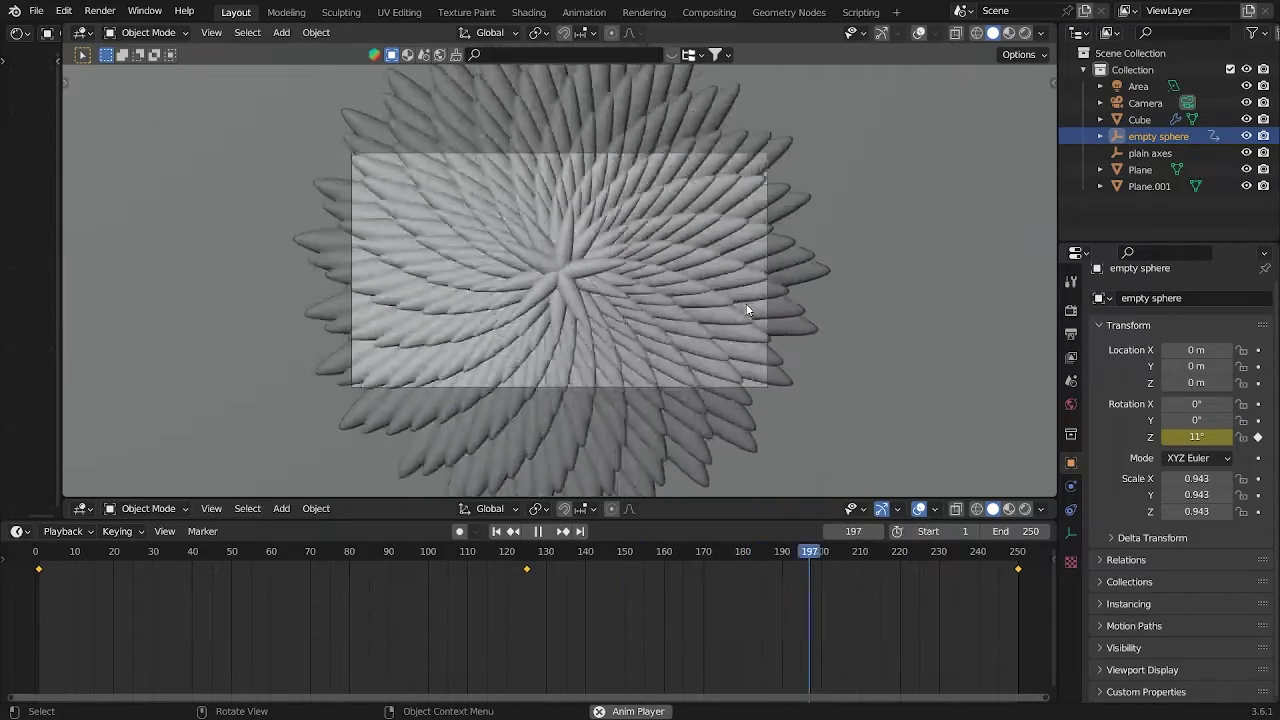
key(space)
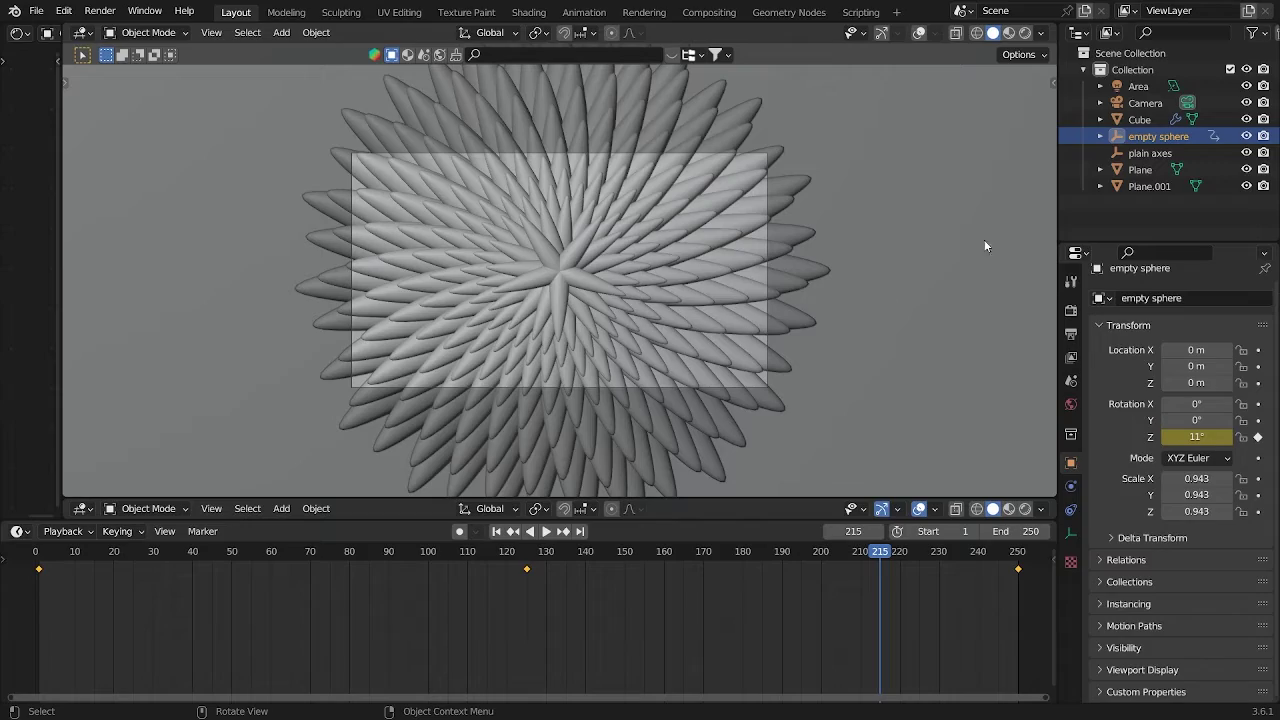
Show the spikes in rendered shading and widen the node editor beside the viewport
click(1024, 32)
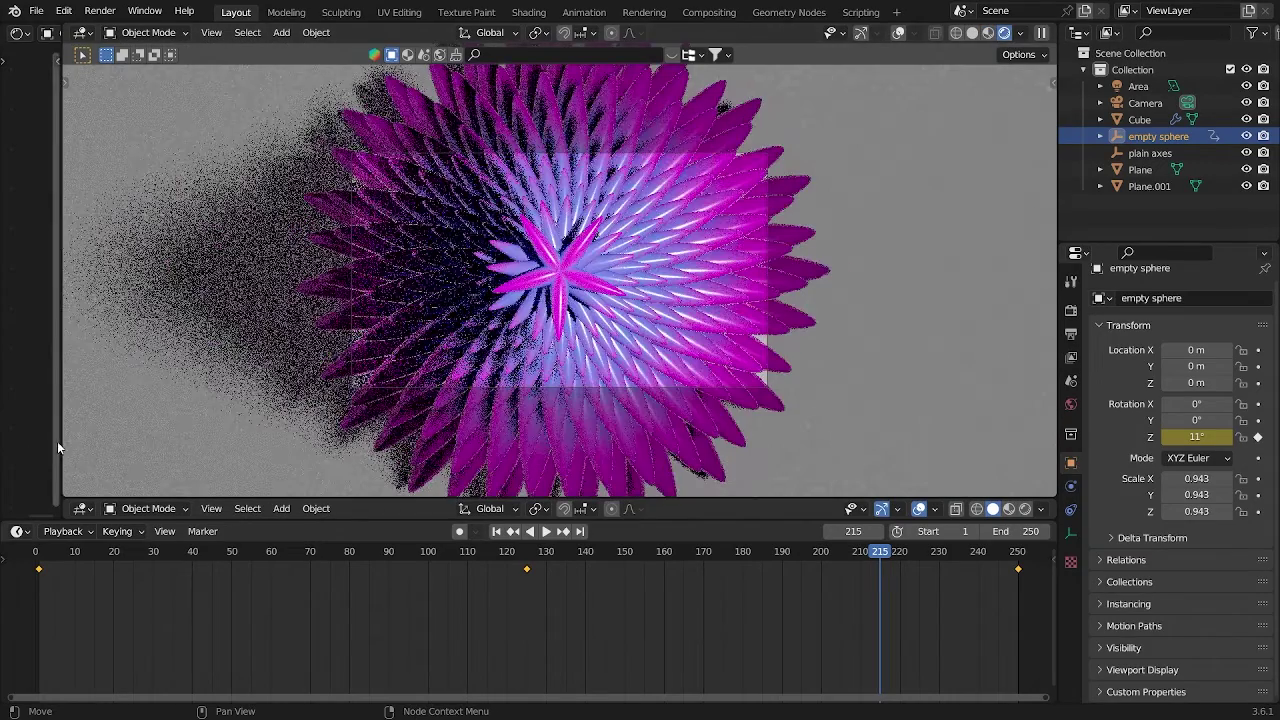
drag(63, 437, 634, 435)
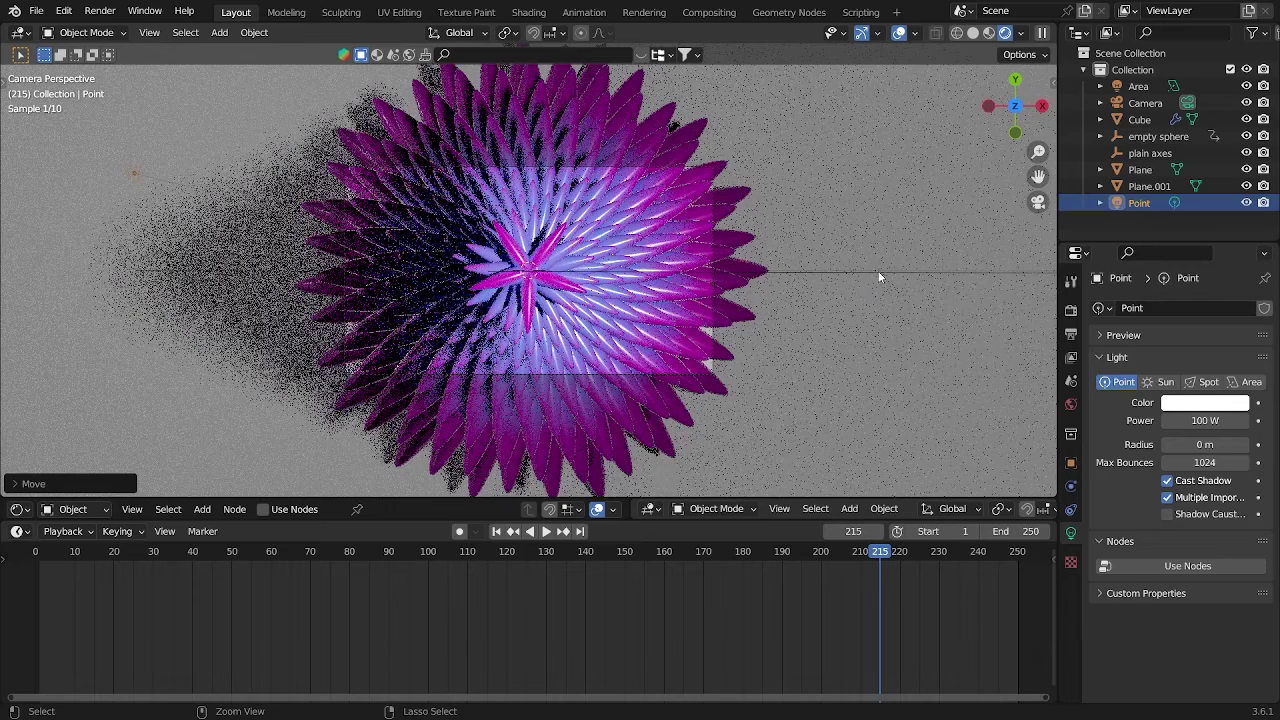
Save the file and return the viewport to solid shading
key(ctrl+s)
scroll(877, 277, down, 1)
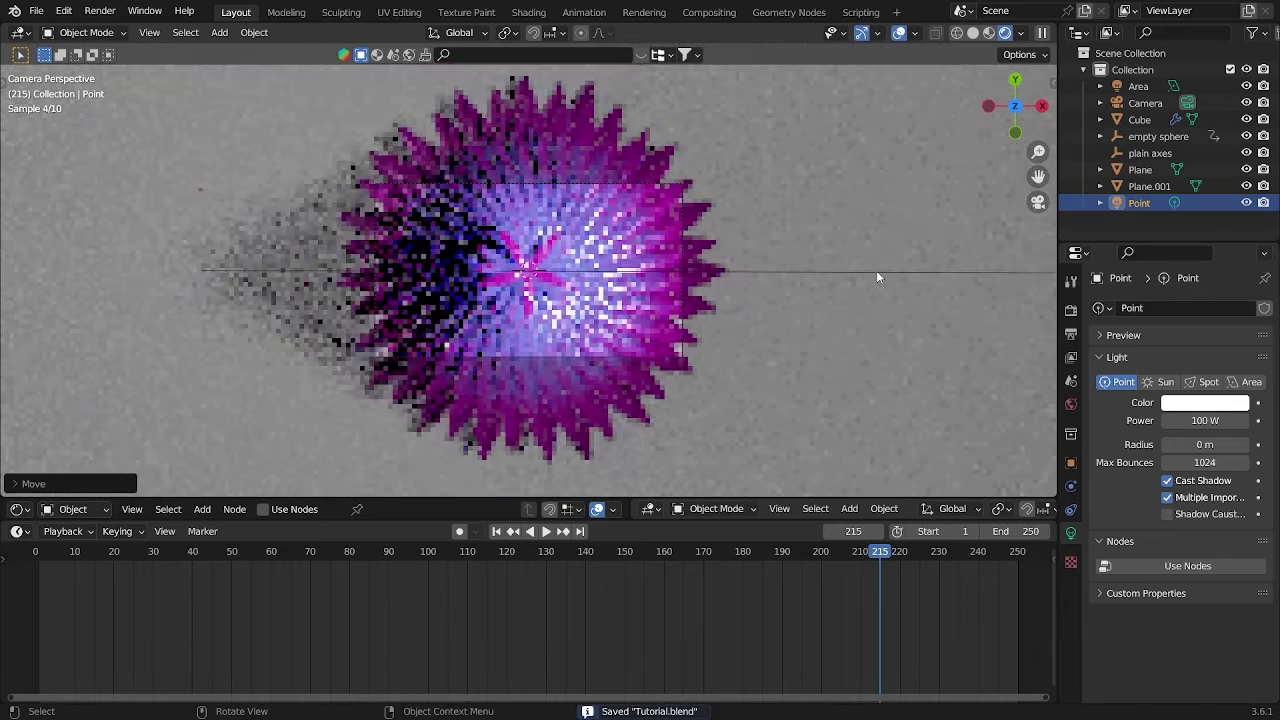
click(973, 32)
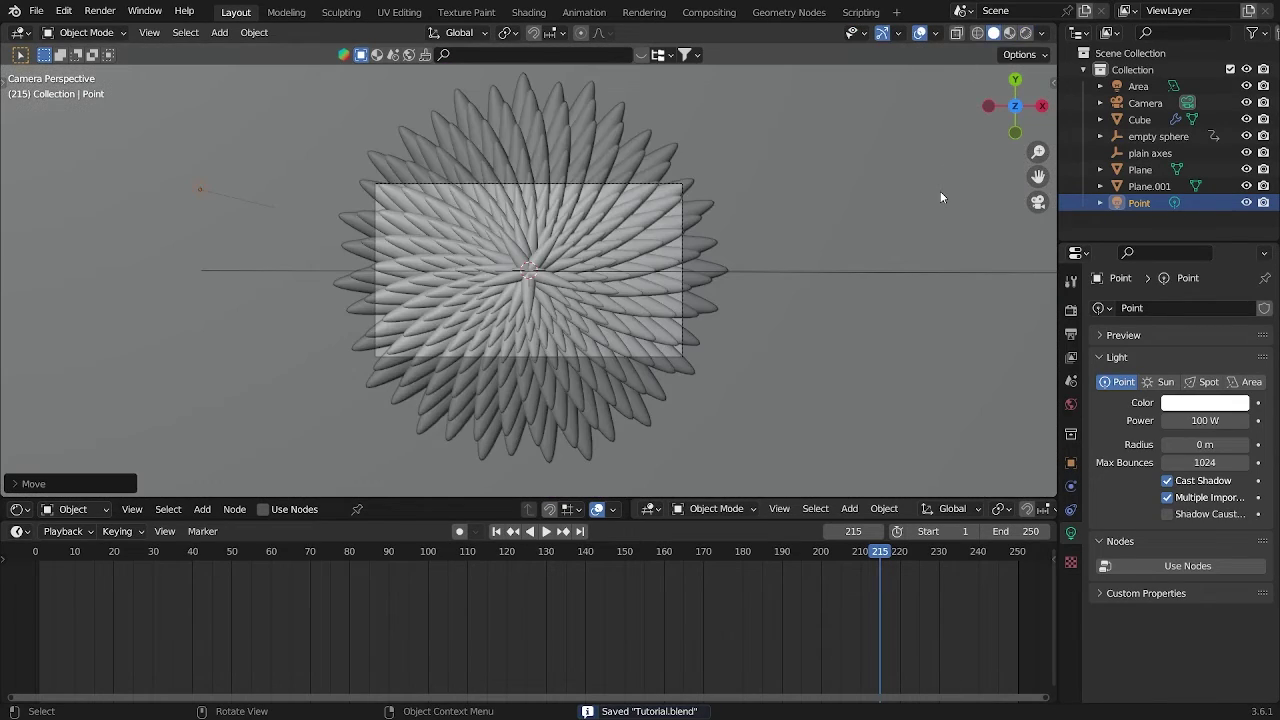